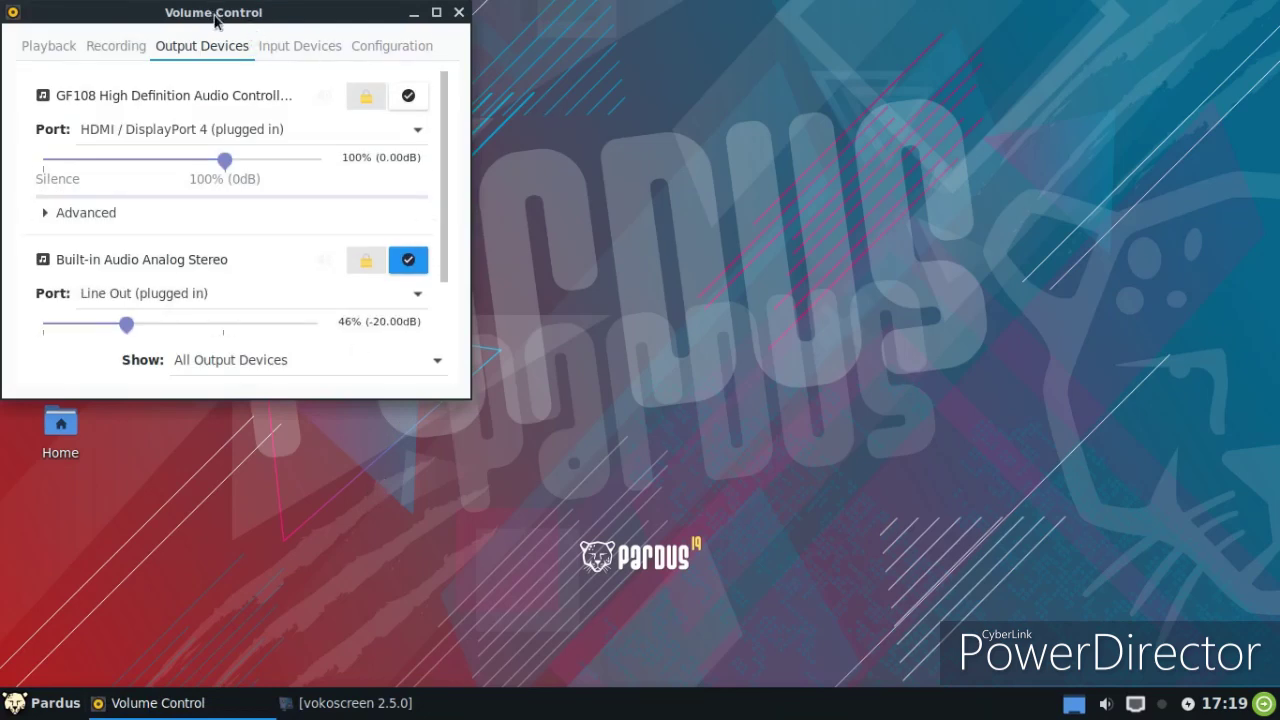
- Enlarge and centre the Volume Control window, review its output, input, recording and playback sections, and close it
left_click_drag(215, 20, 455, 120)
left_click_drag(708, 500, 968, 591)
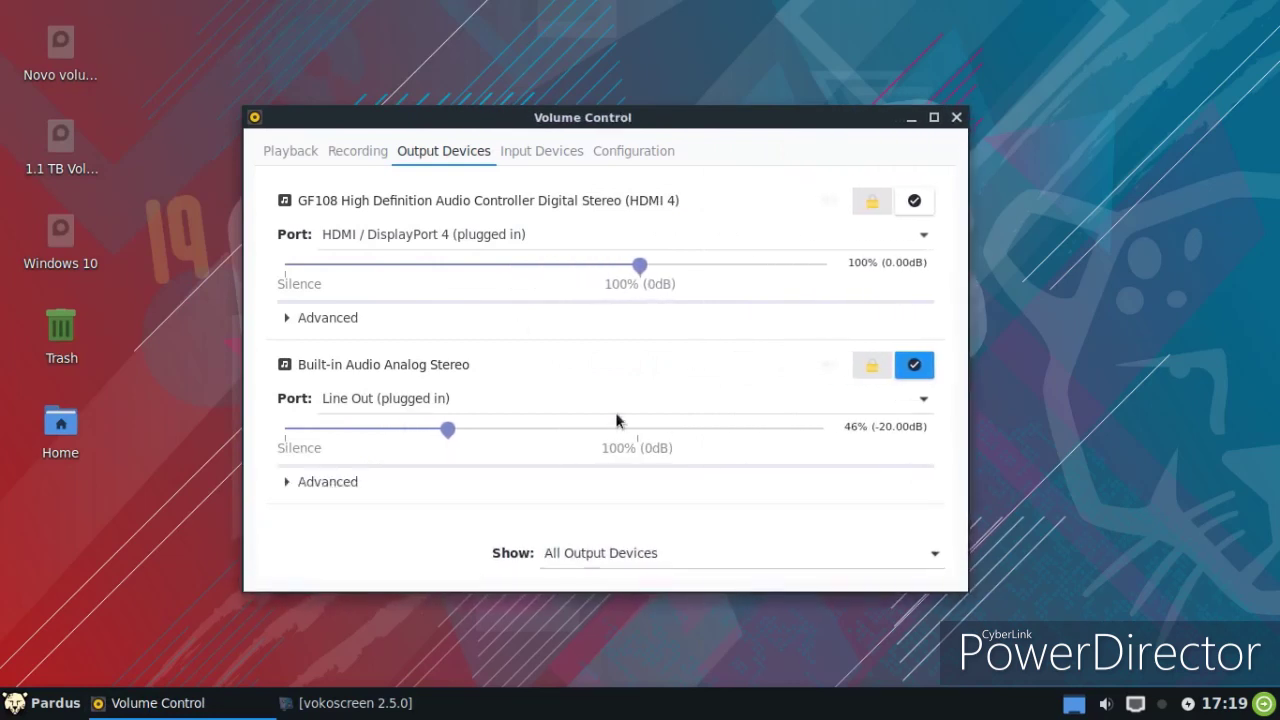
left_click(545, 155)
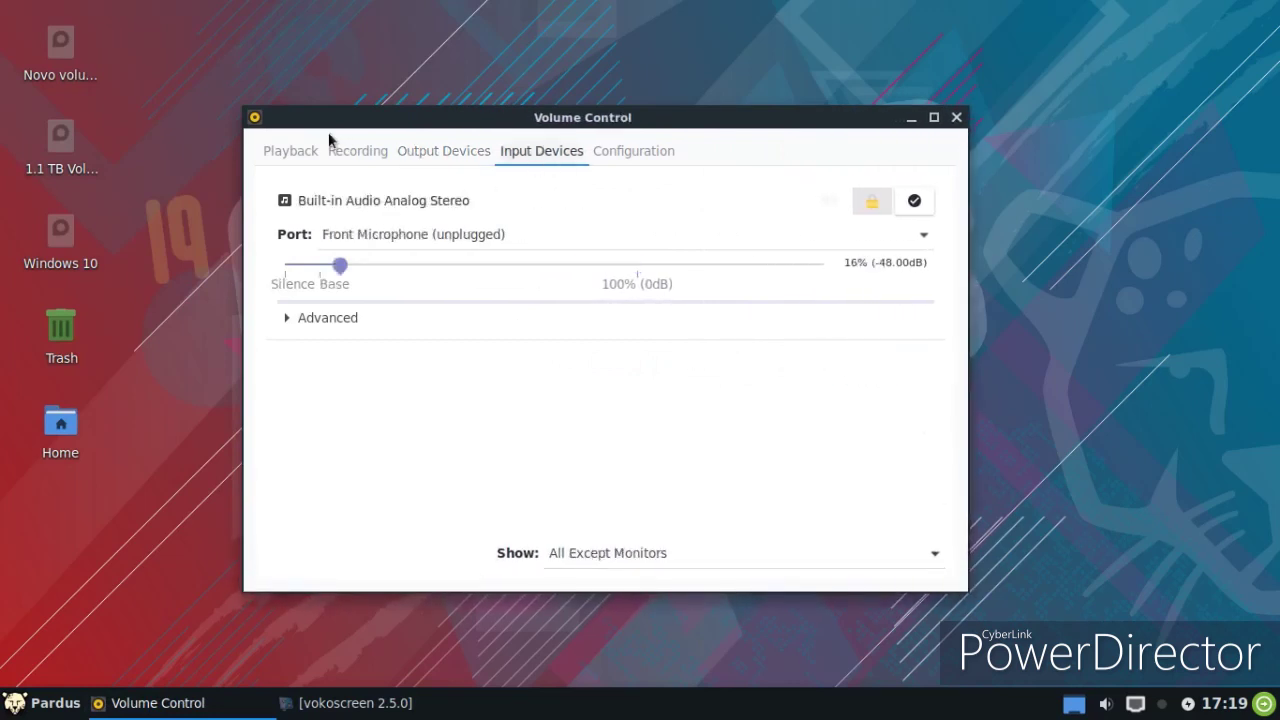
left_click(357, 151)
left_click(290, 151)
left_click_drag(715, 229, 818, 234)
left_click(957, 118)
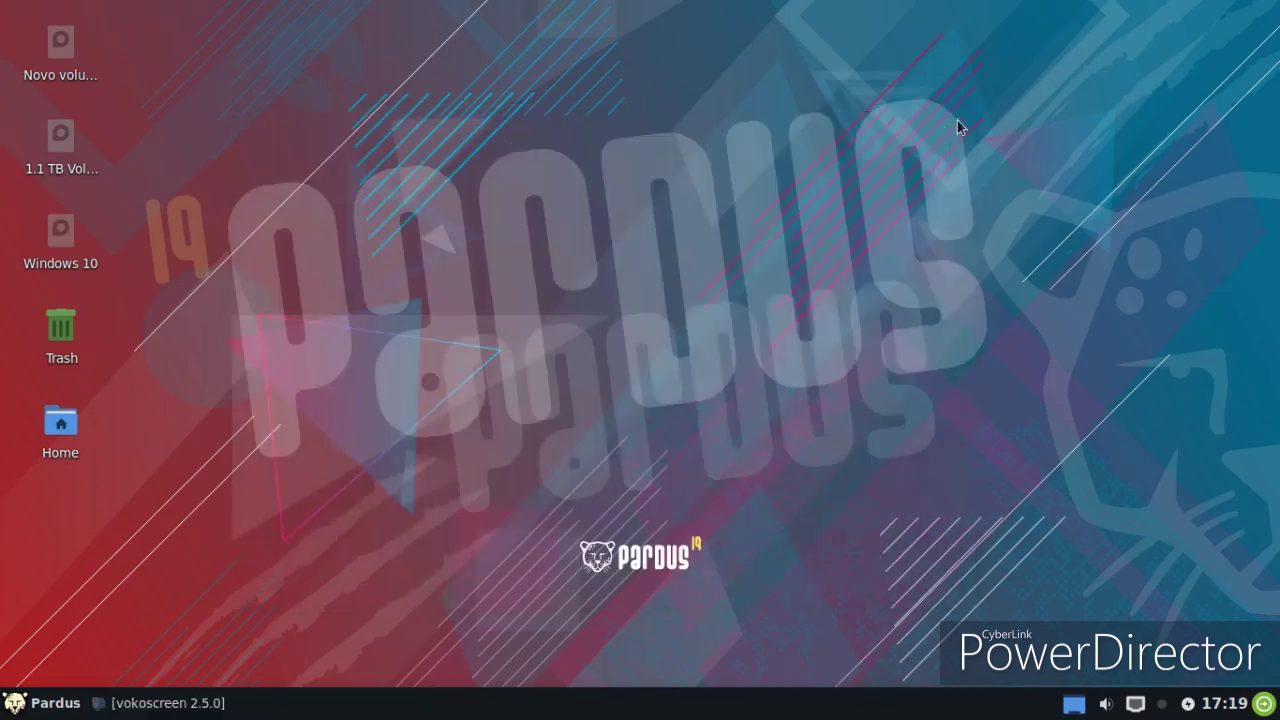
- Launch the Terminal Emulator and open its preferences
left_click(30, 705)
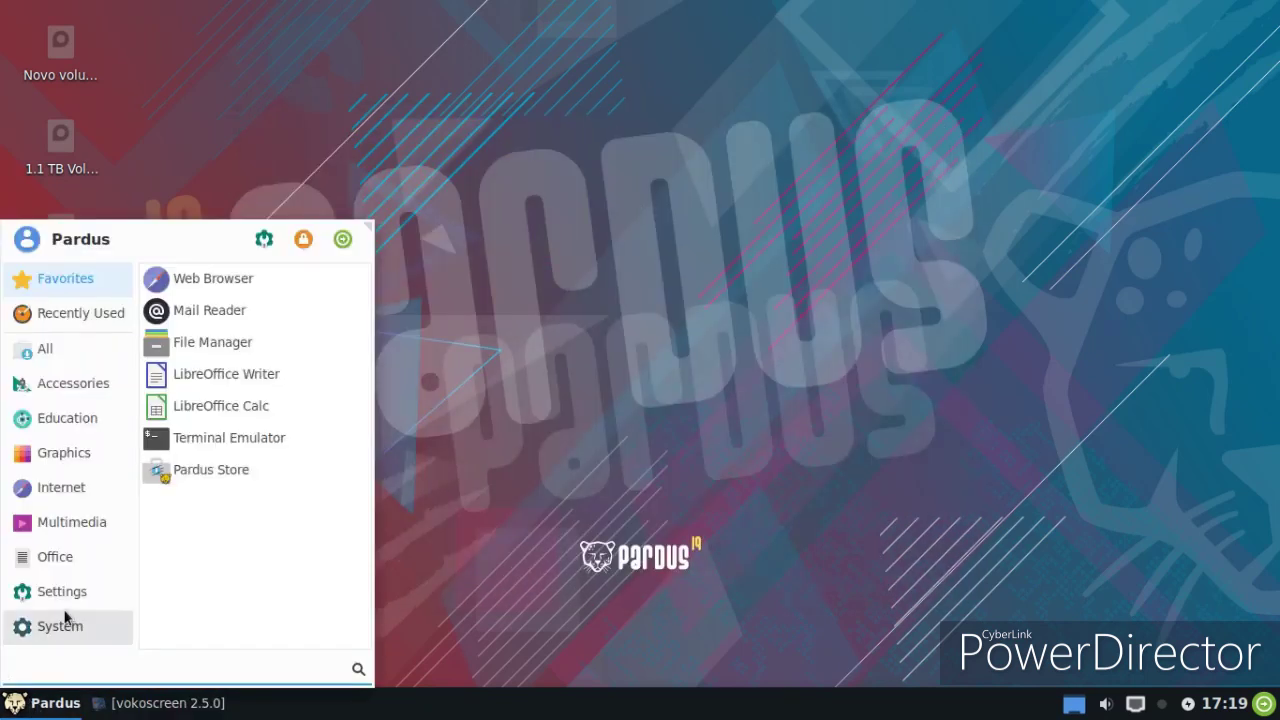
left_click(223, 442)
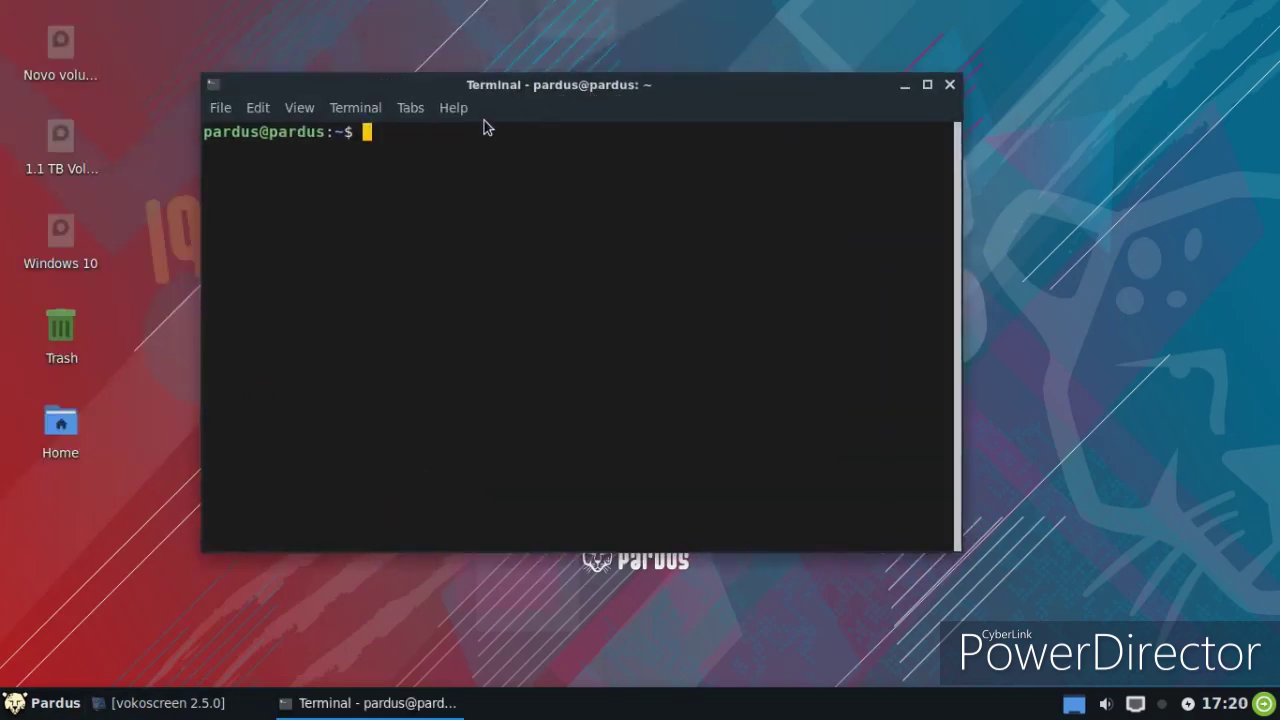
left_click(410, 107)
mouse_move(260, 115)
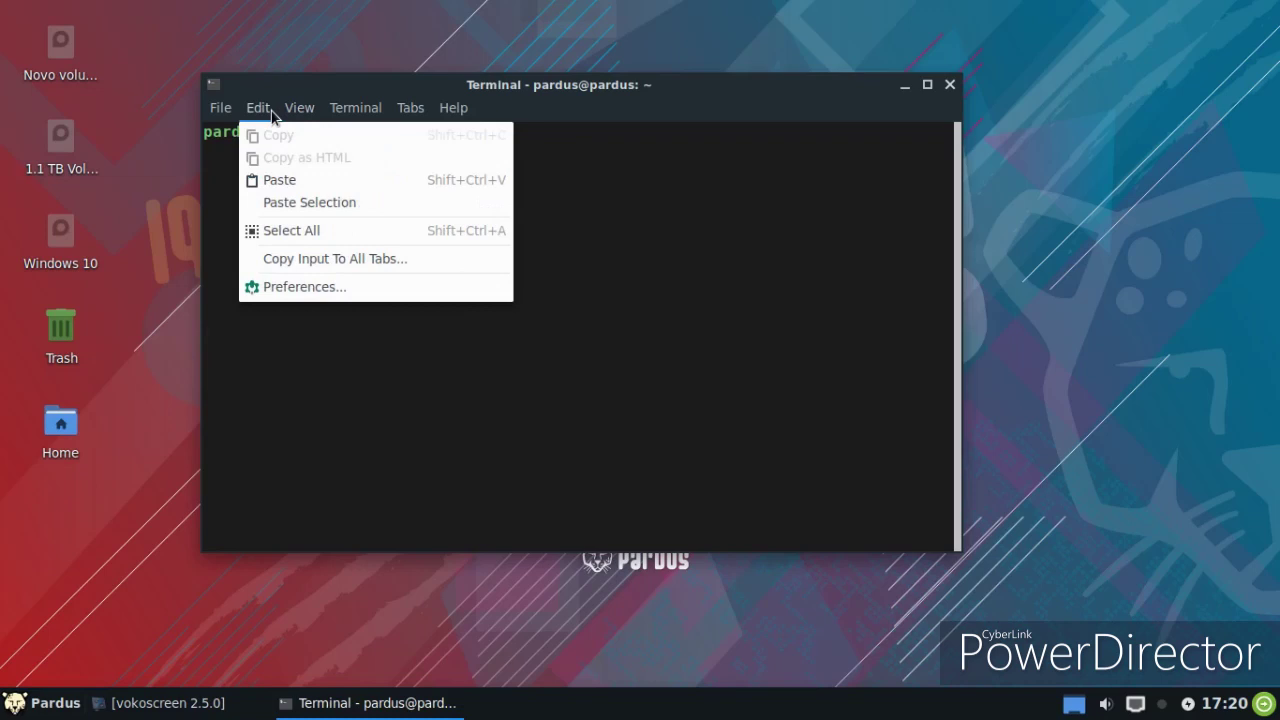
left_click(327, 287)
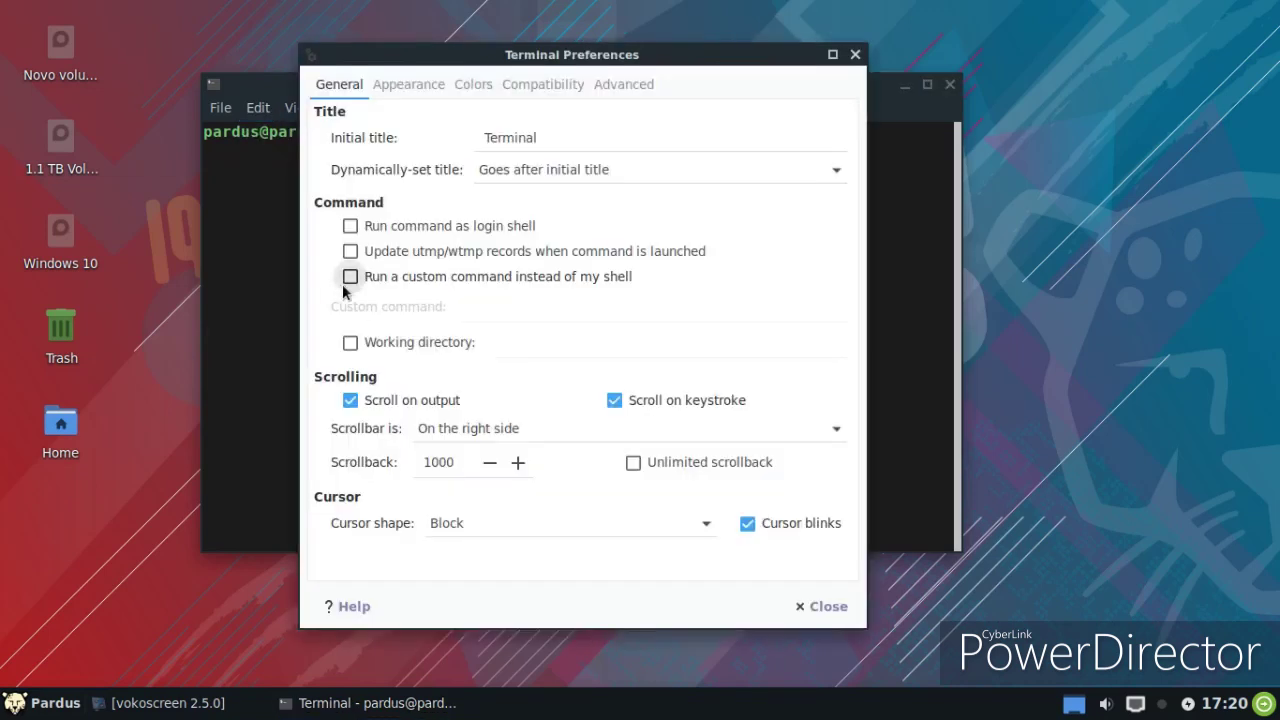
- Review the terminal's Appearance, Colors and Compatibility preferences and close them without changes
left_click(386, 86)
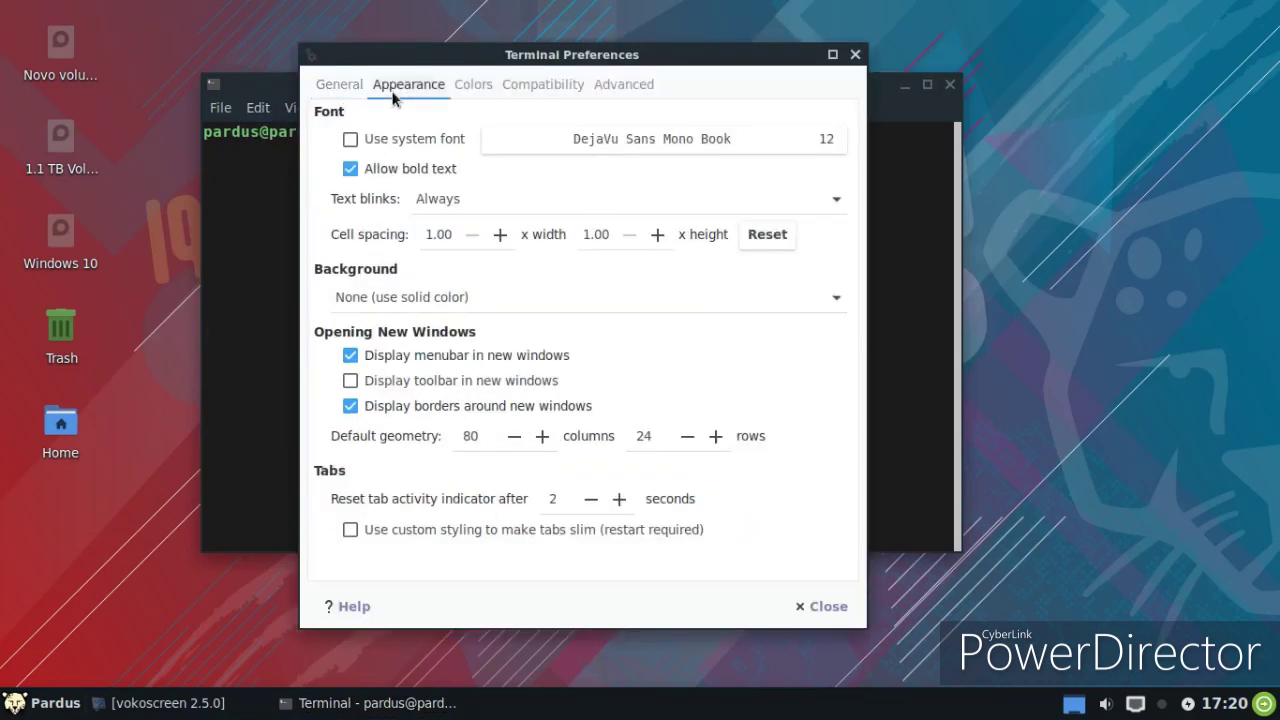
left_click(469, 88)
left_click(407, 82)
left_click(493, 92)
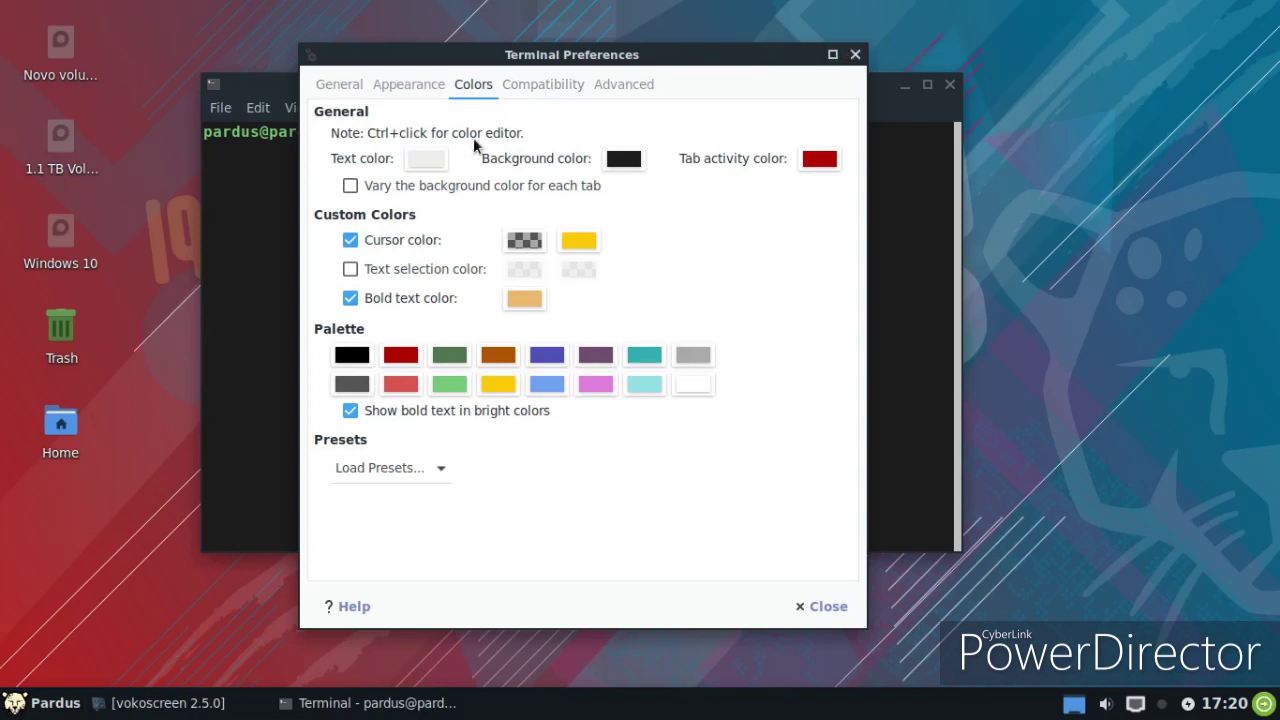
left_click(531, 85)
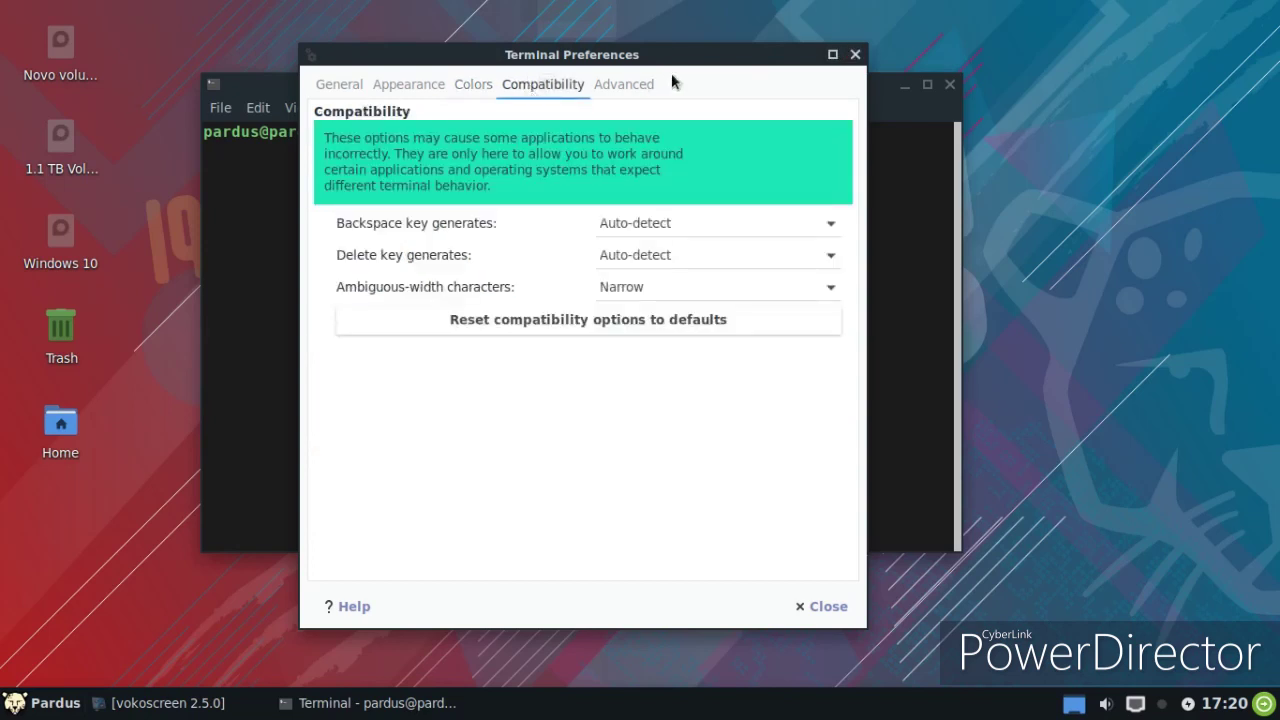
left_click(855, 55)
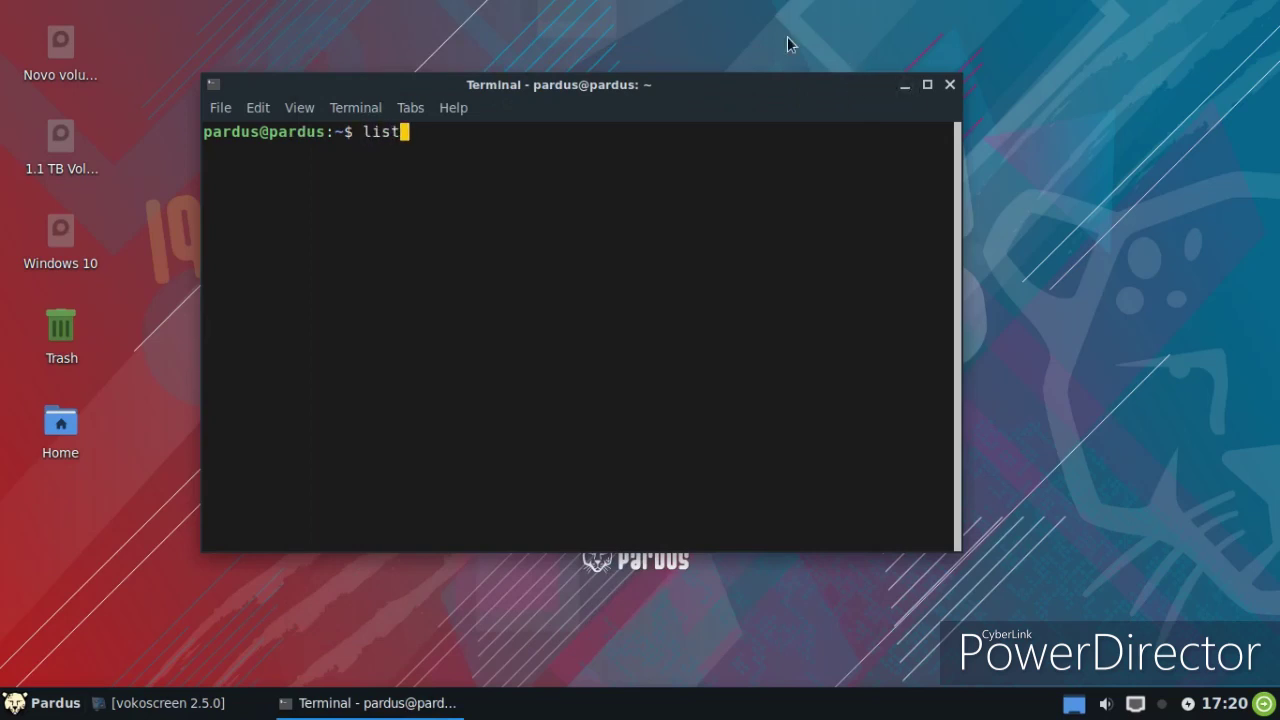
- Run the commands "list" and "dir" in the home directory and close the terminal
key("Return")
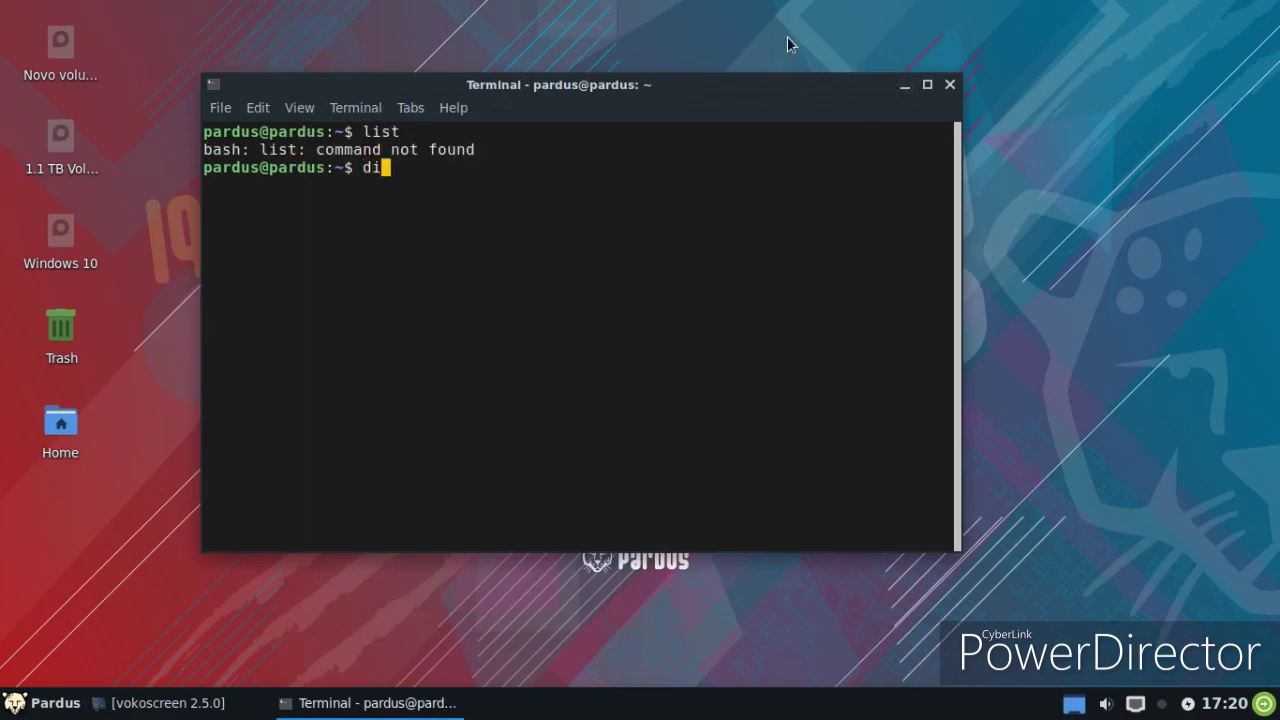
type("dir")
key("Return")
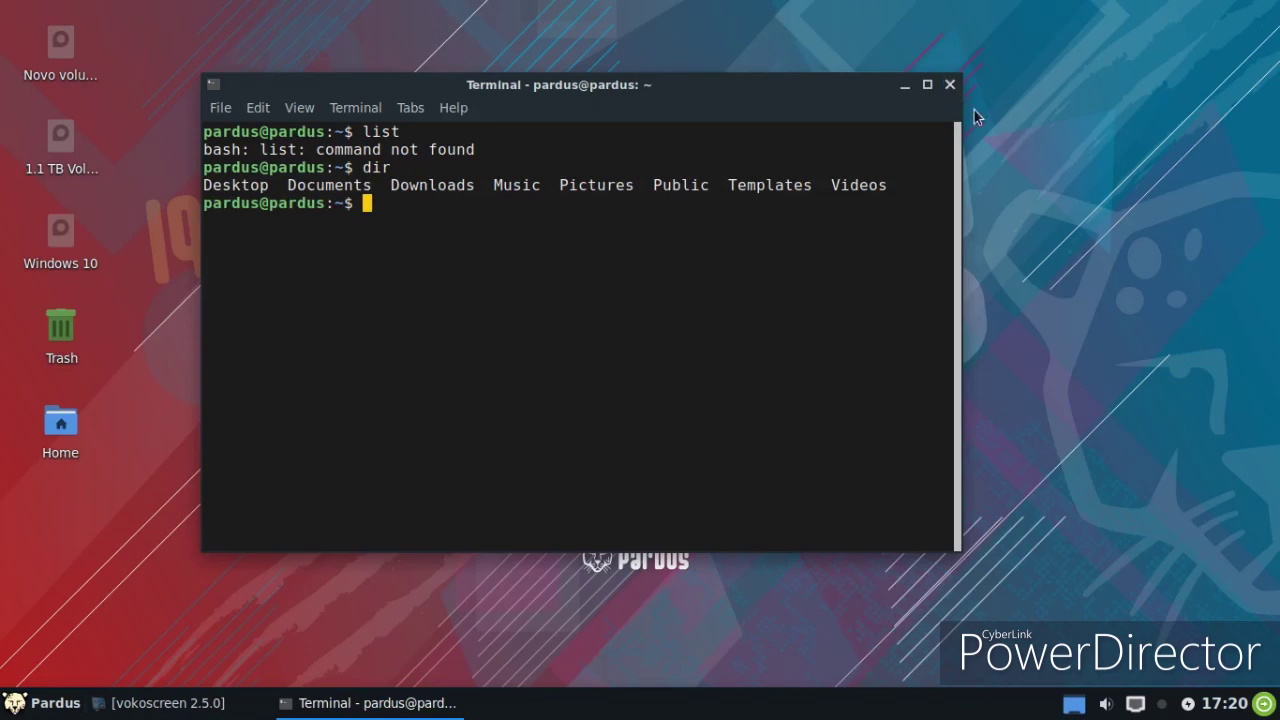
left_click(947, 86)
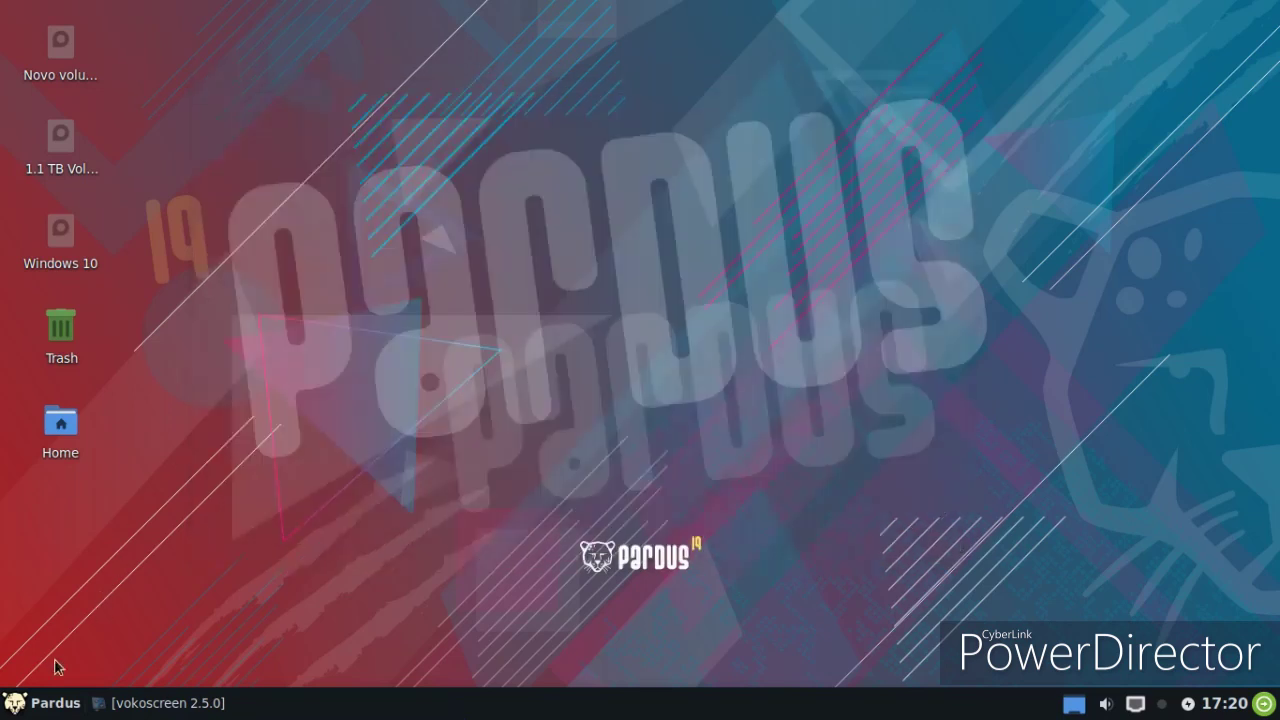
- Launch the Mail Reader, cancel the existing email account setup, and close Thunderbird
left_click(50, 703)
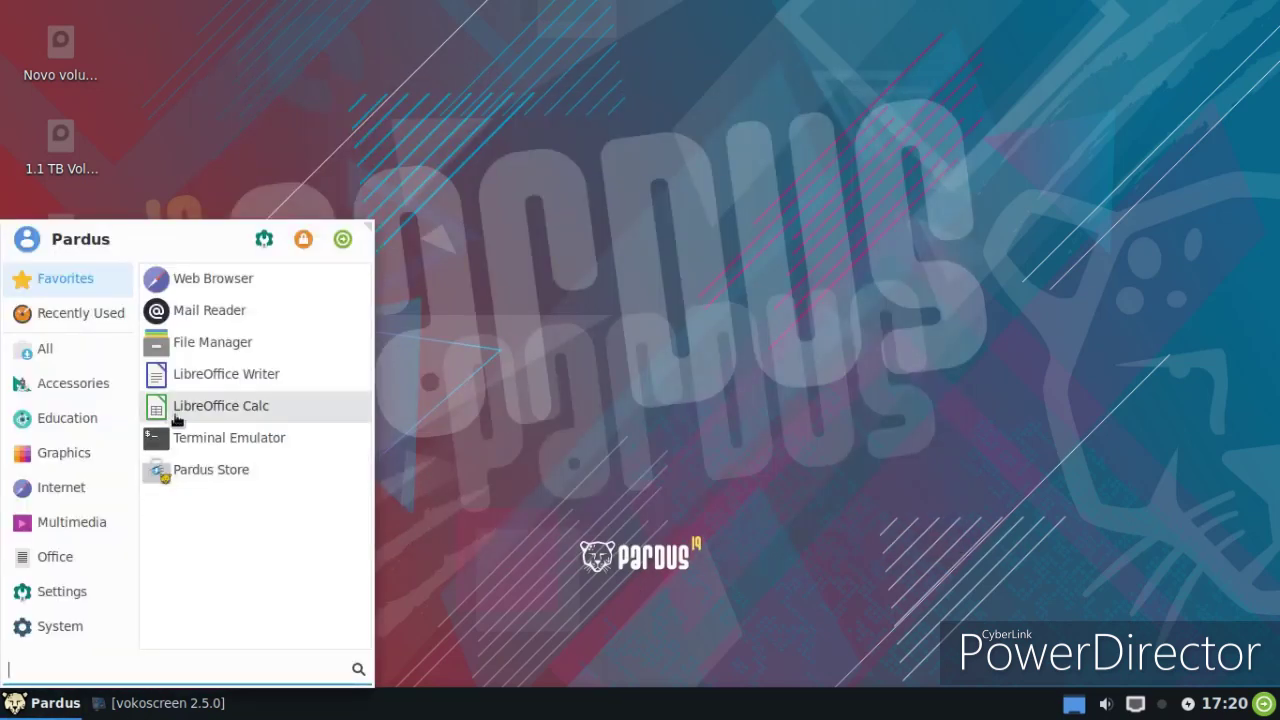
left_click(189, 316)
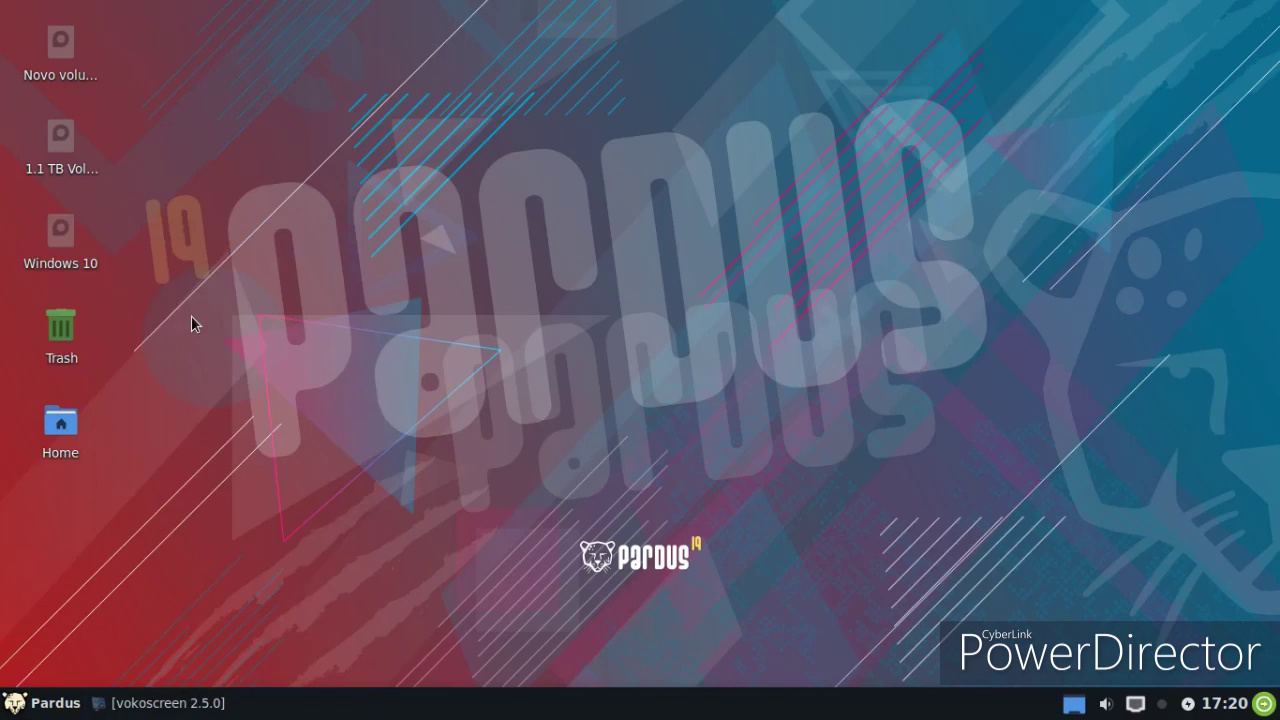
left_click(130, 703)
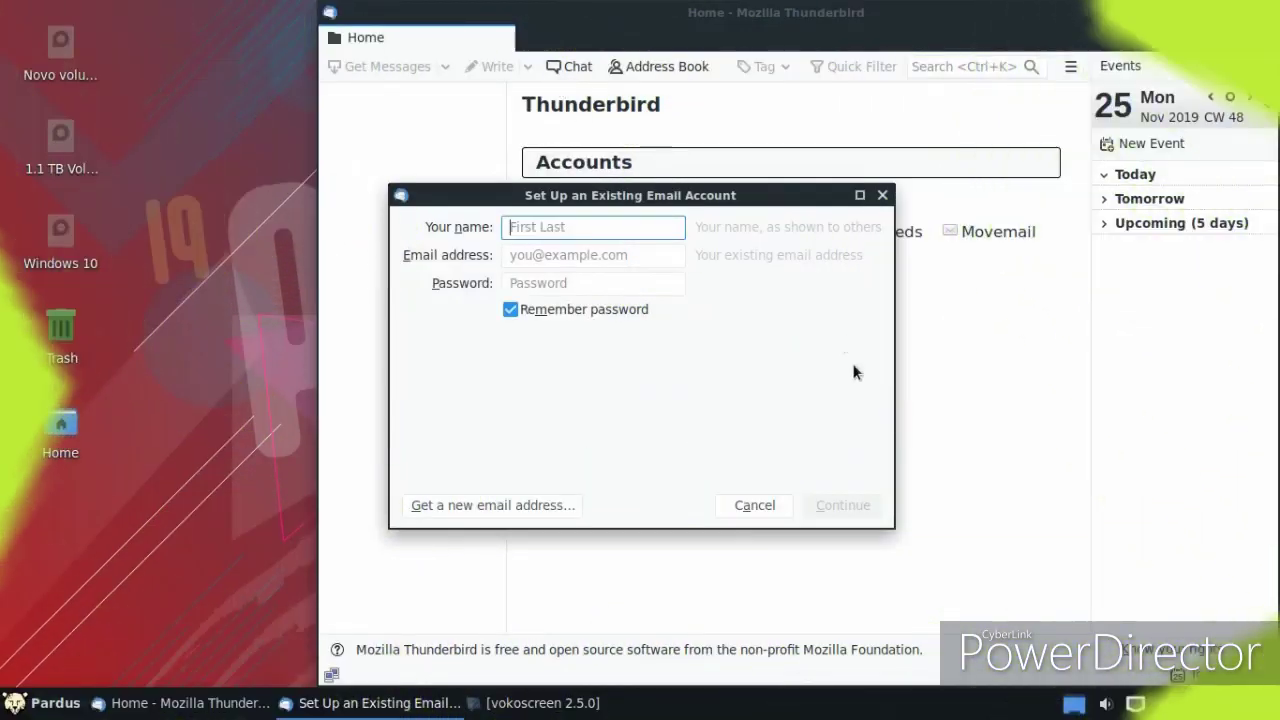
left_click(754, 505)
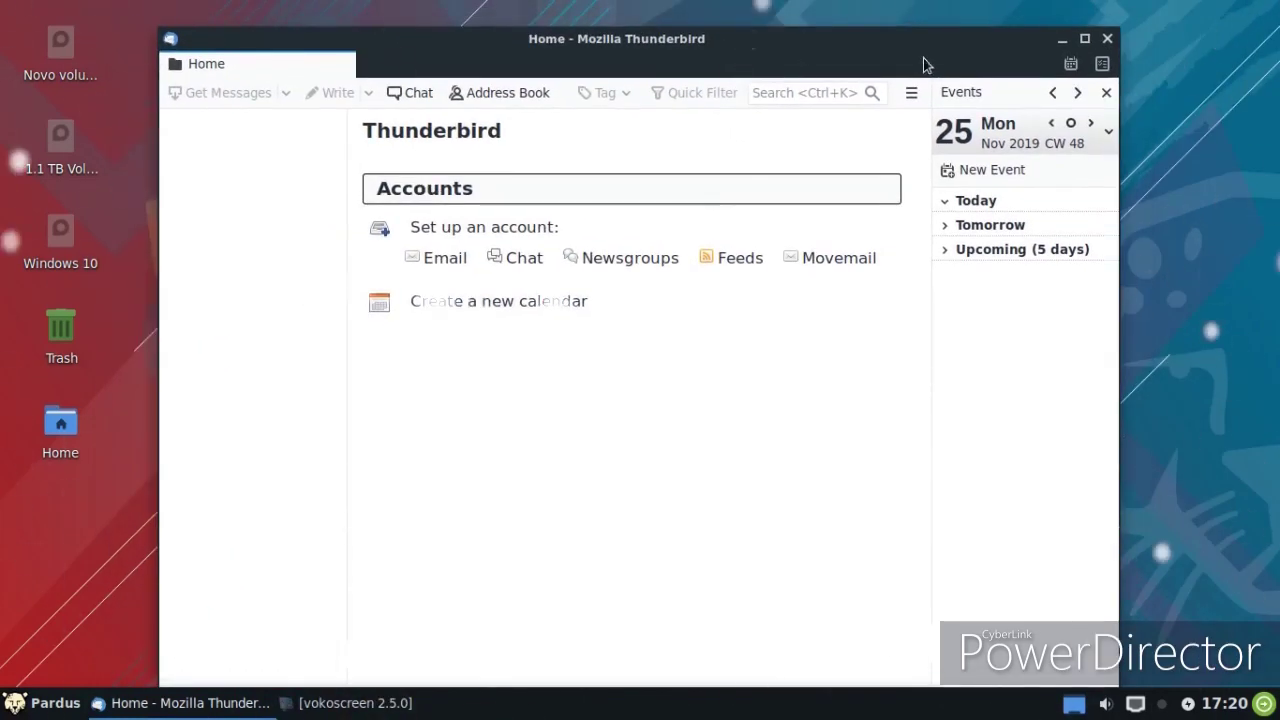
left_click(1107, 39)
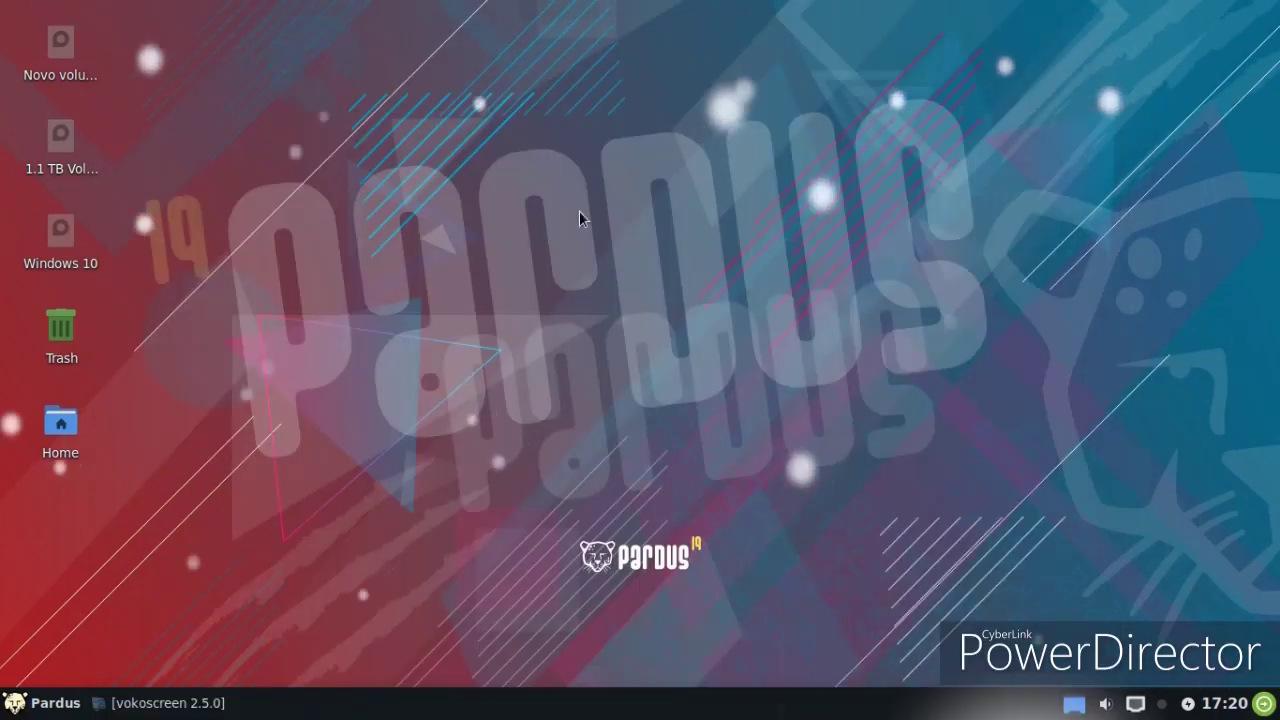
- Open the system Settings and review the Desktop module's background and menu options
left_click(45, 703)
left_click(264, 238)
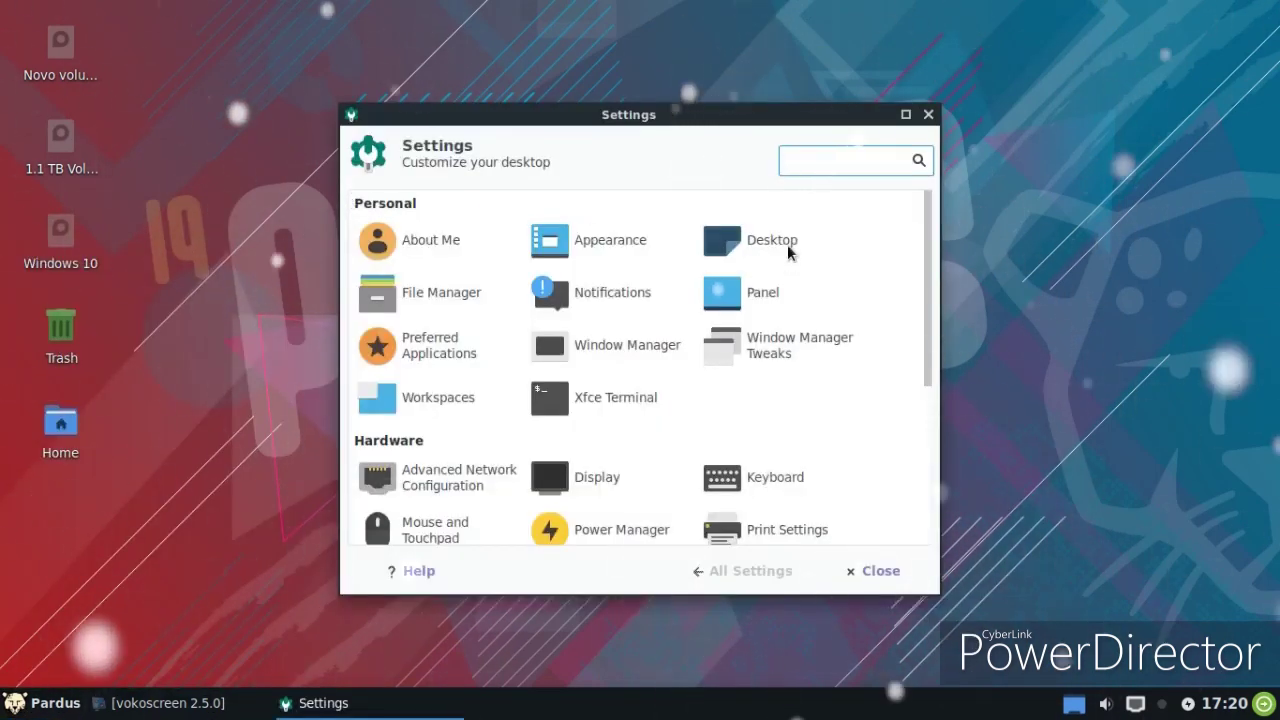
left_click(787, 252)
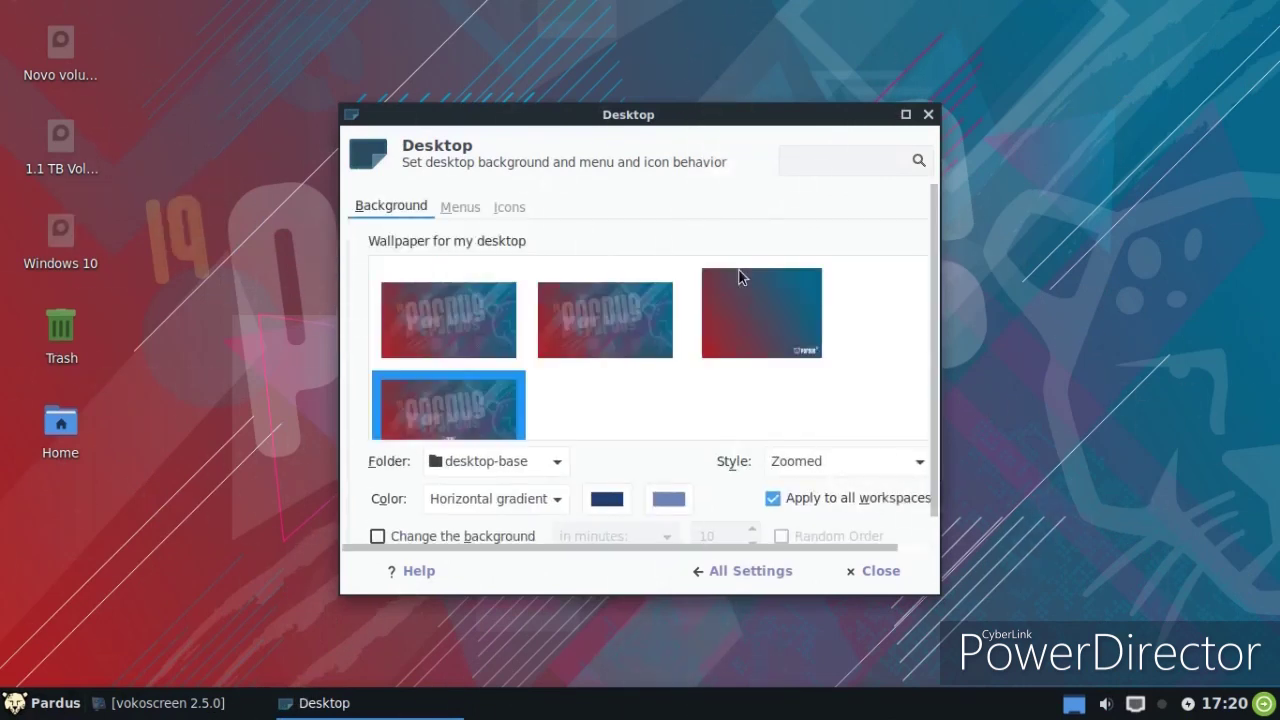
left_click(464, 206)
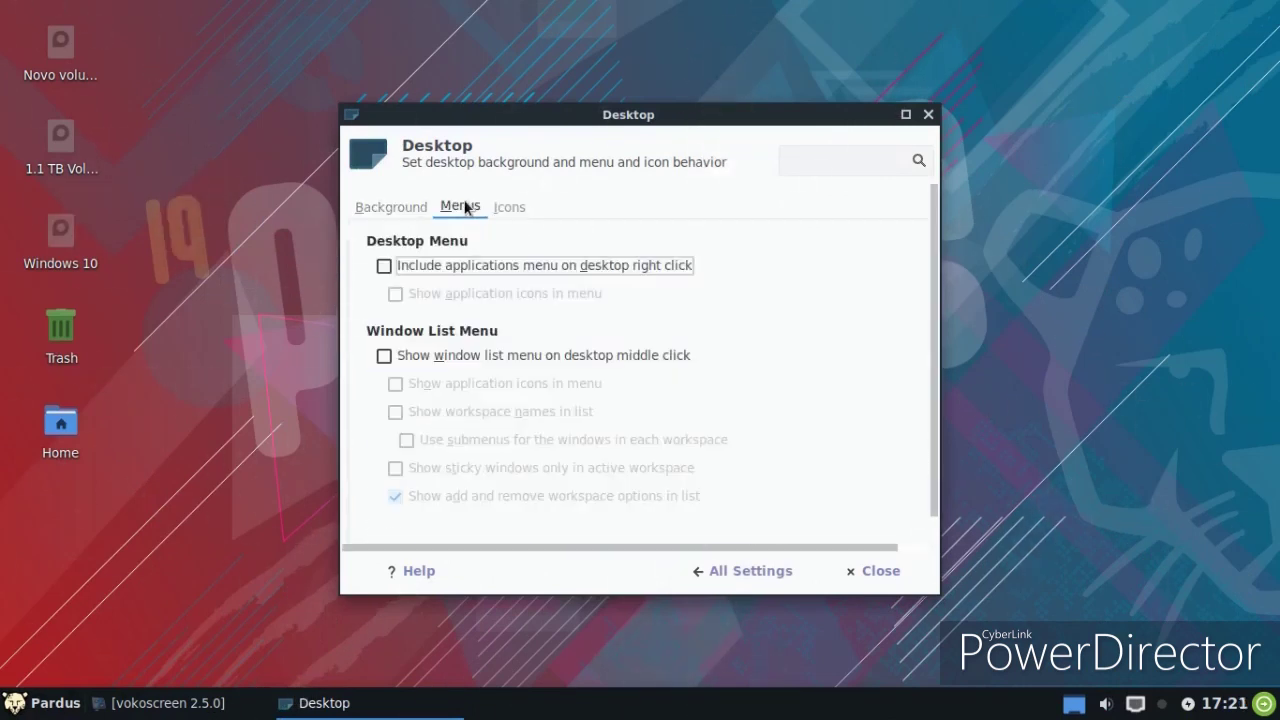
left_click(408, 206)
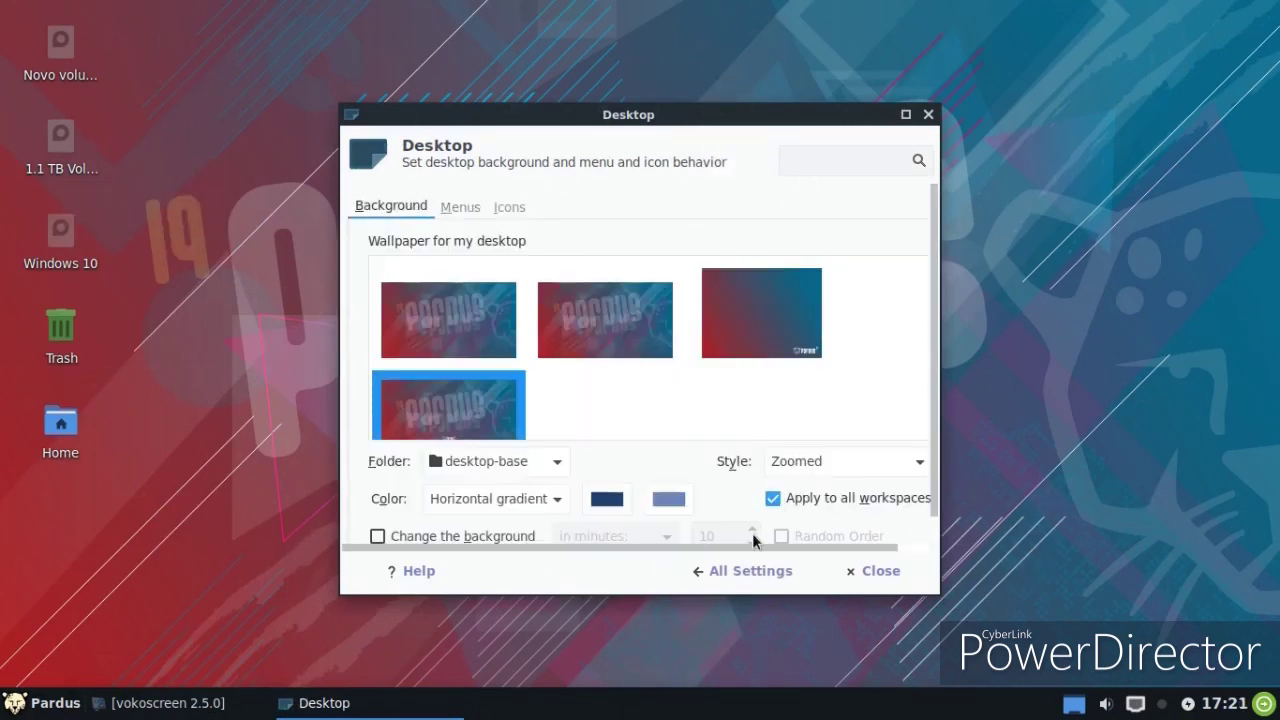
- Apply the Adapta-BlueGrey-Nokto style in the Appearance settings
left_click(759, 570)
left_click(594, 244)
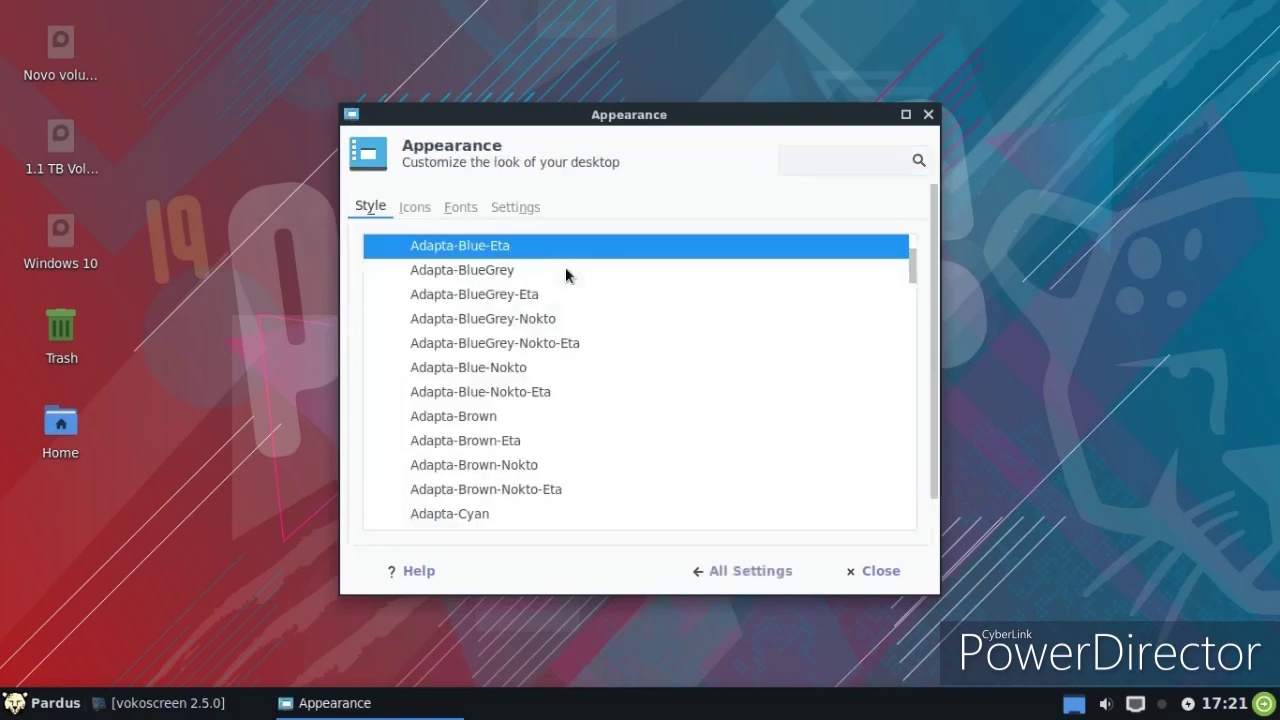
left_click(478, 319)
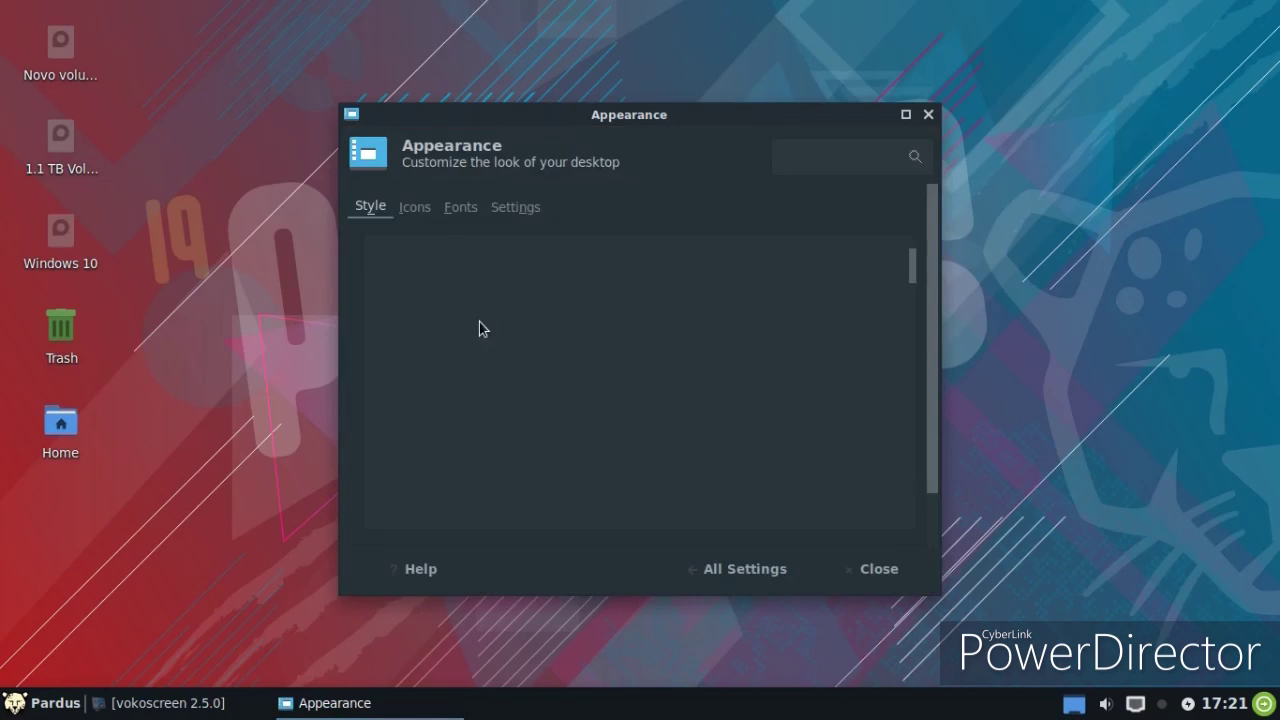
- Check how the applications menu looks with the applied style and browse the other Adapta styles
left_click(50, 702)
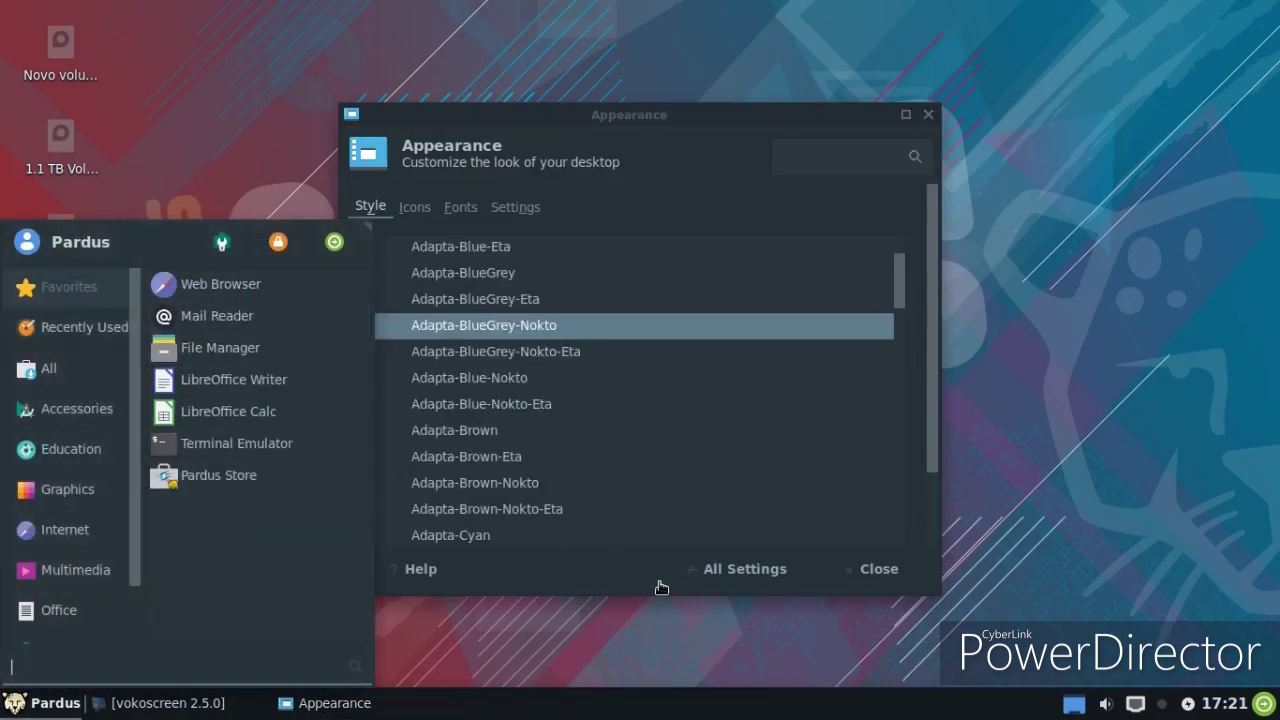
left_click(651, 483)
scroll(637, 450, "down", 2)
scroll(638, 443, "down", 7)
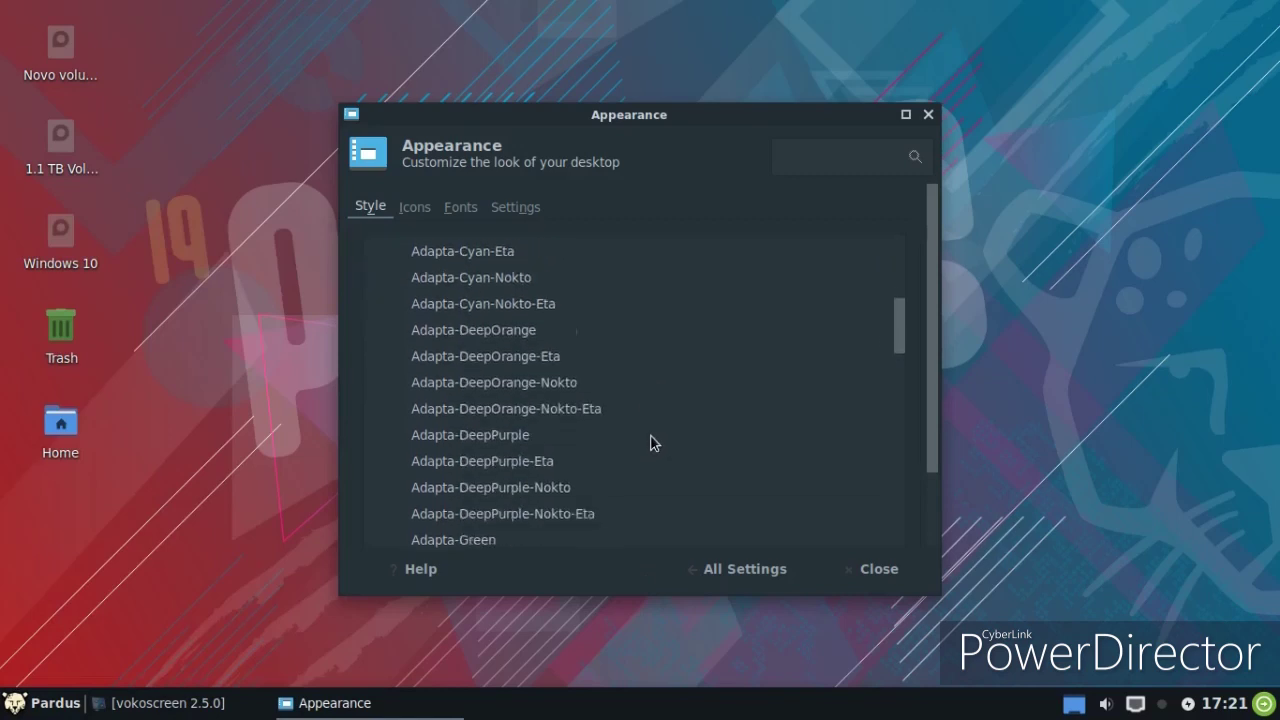
scroll(652, 445, "down", 3)
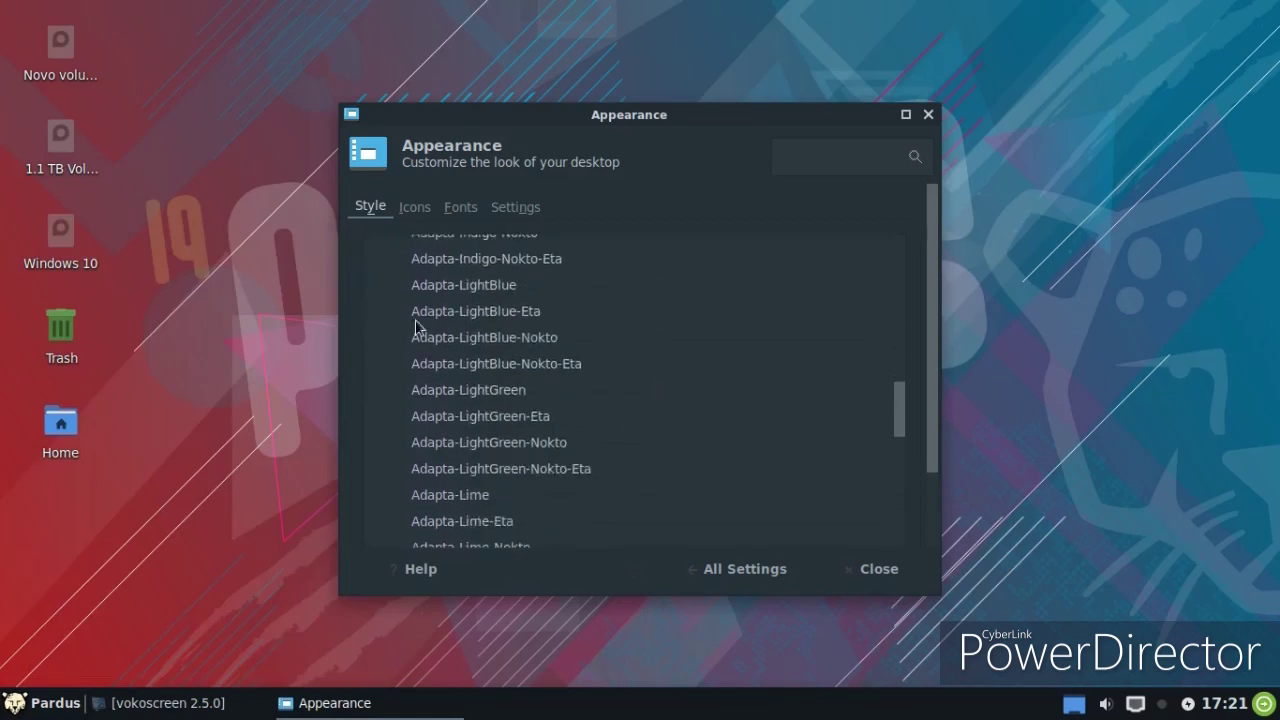
- Set the icon theme to Pardus Icon Theme Light and close the Appearance settings
left_click(414, 207)
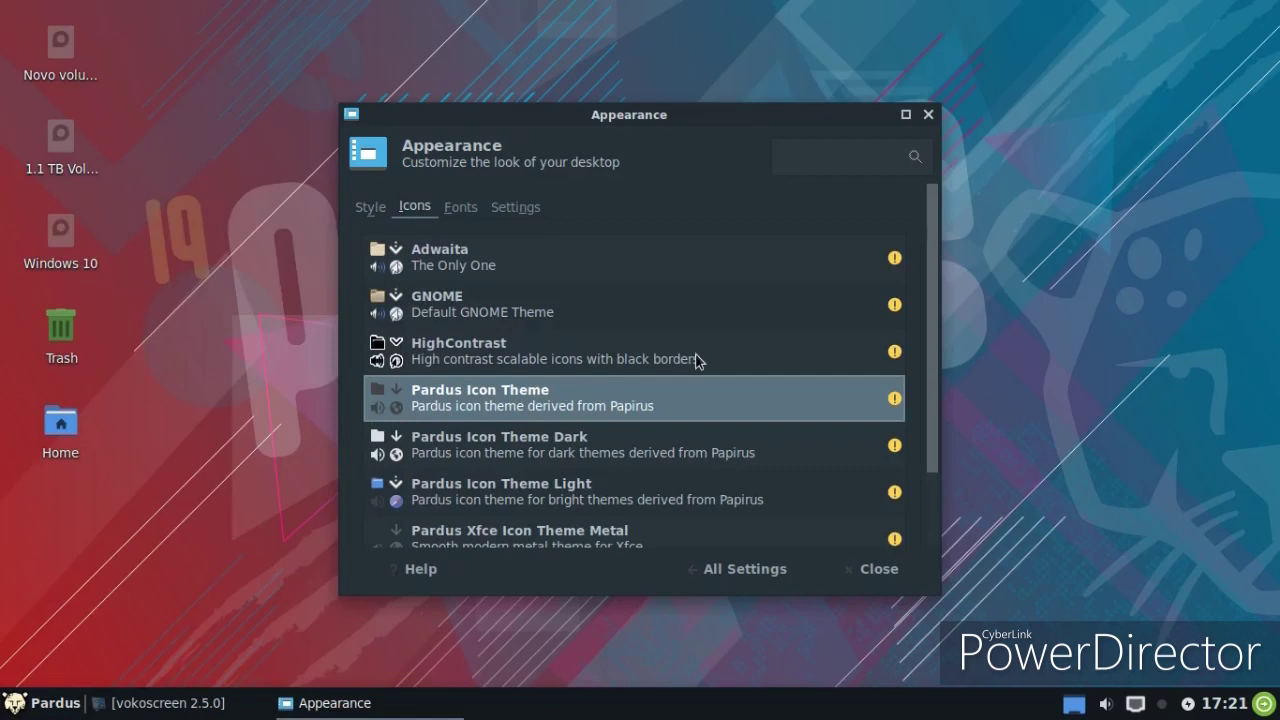
left_click(502, 482)
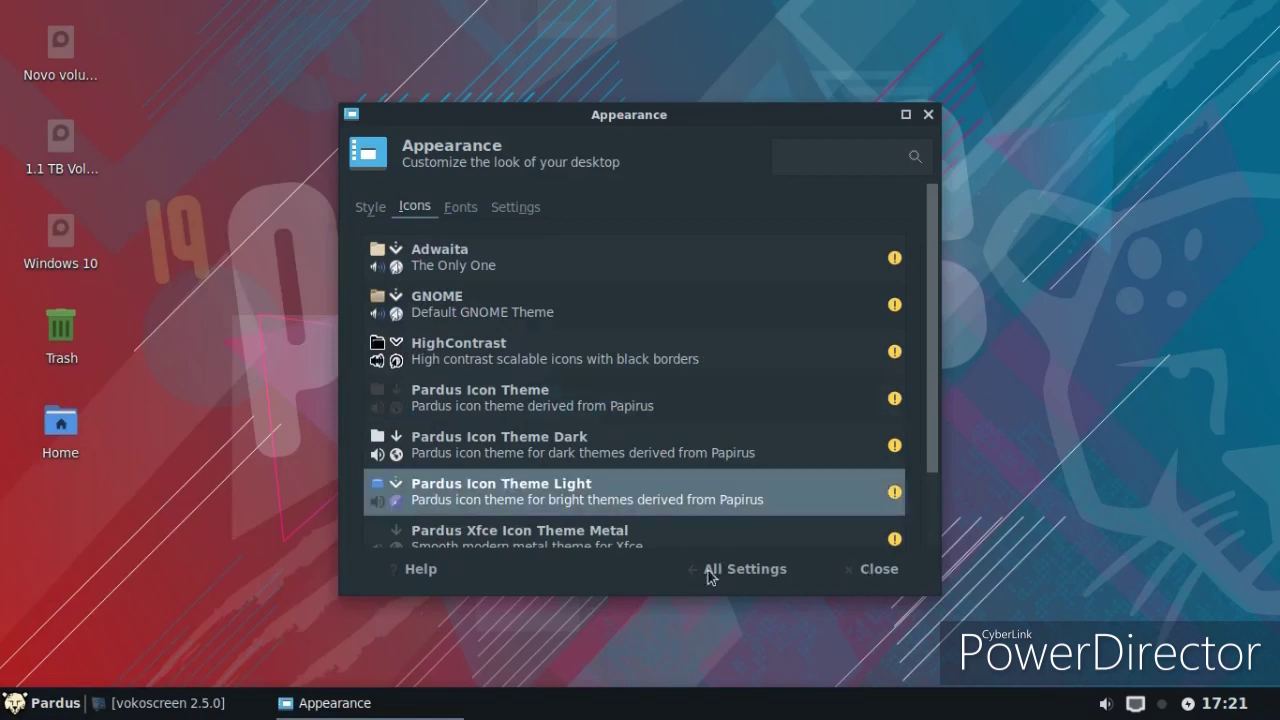
key("alt+F4")
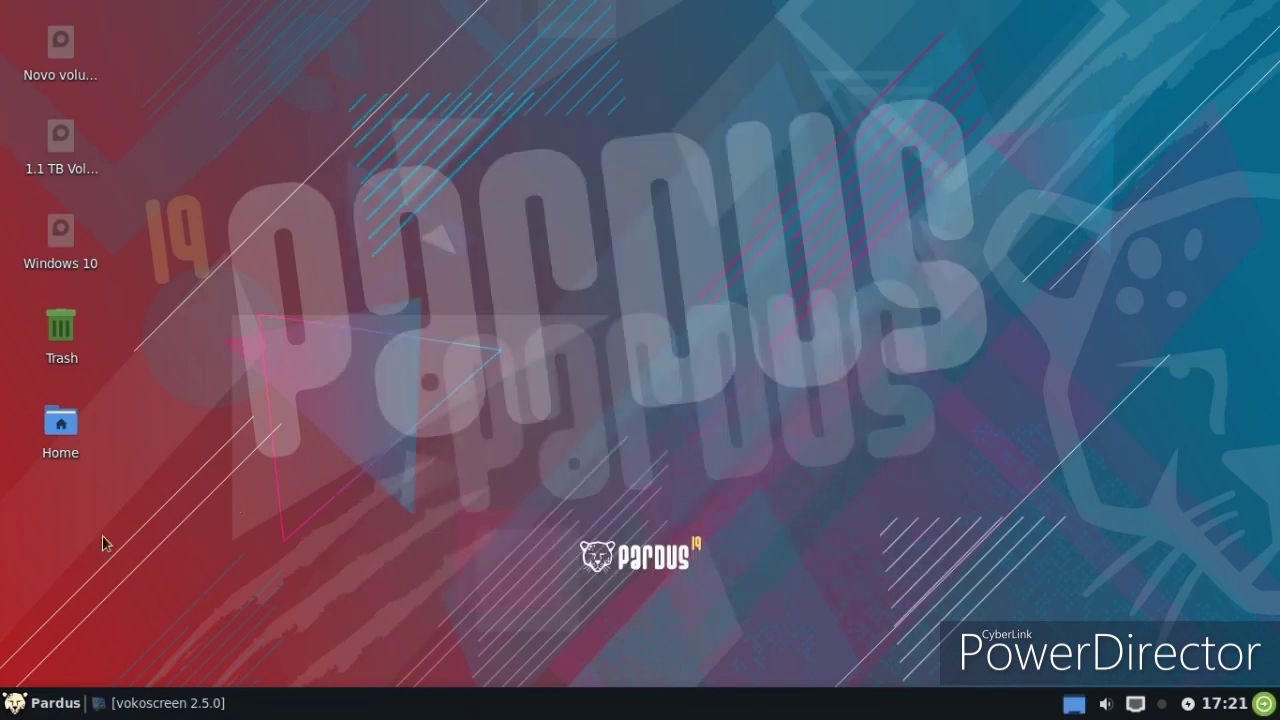
- Enlarge the applications menu and launch the File Manager from the Accessories category
left_click(24, 706)
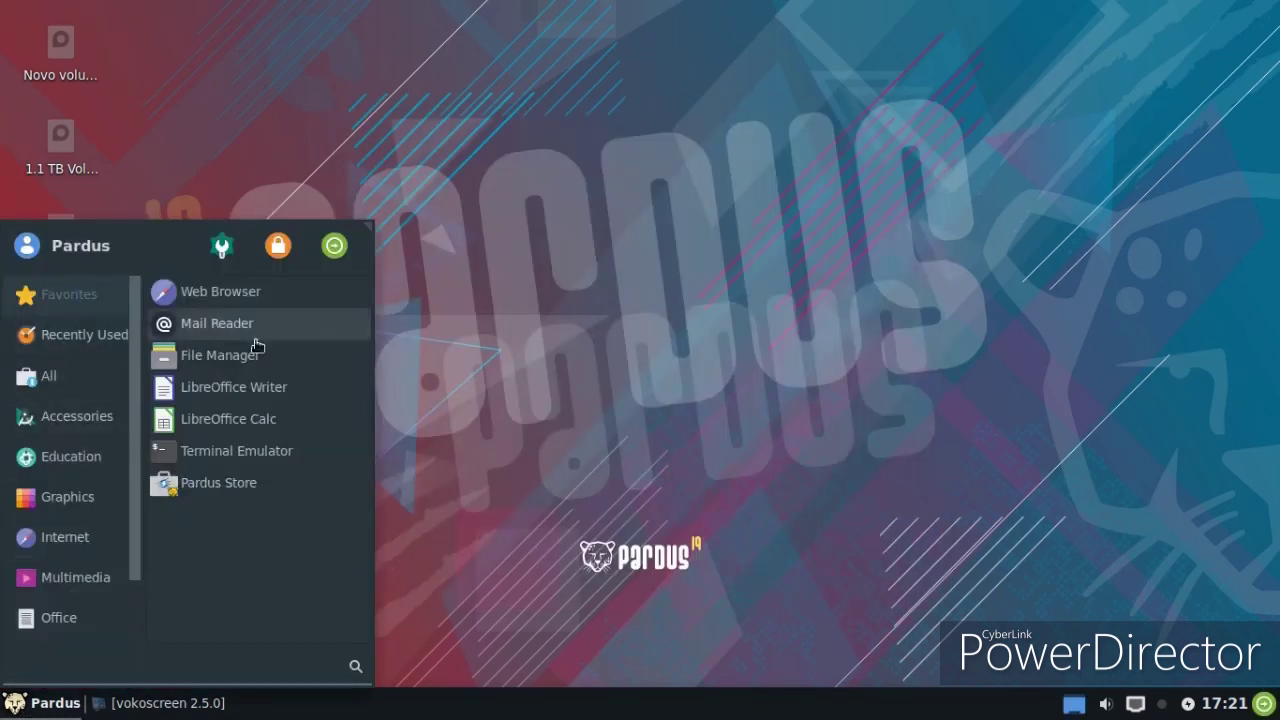
left_click_drag(368, 230, 552, 92)
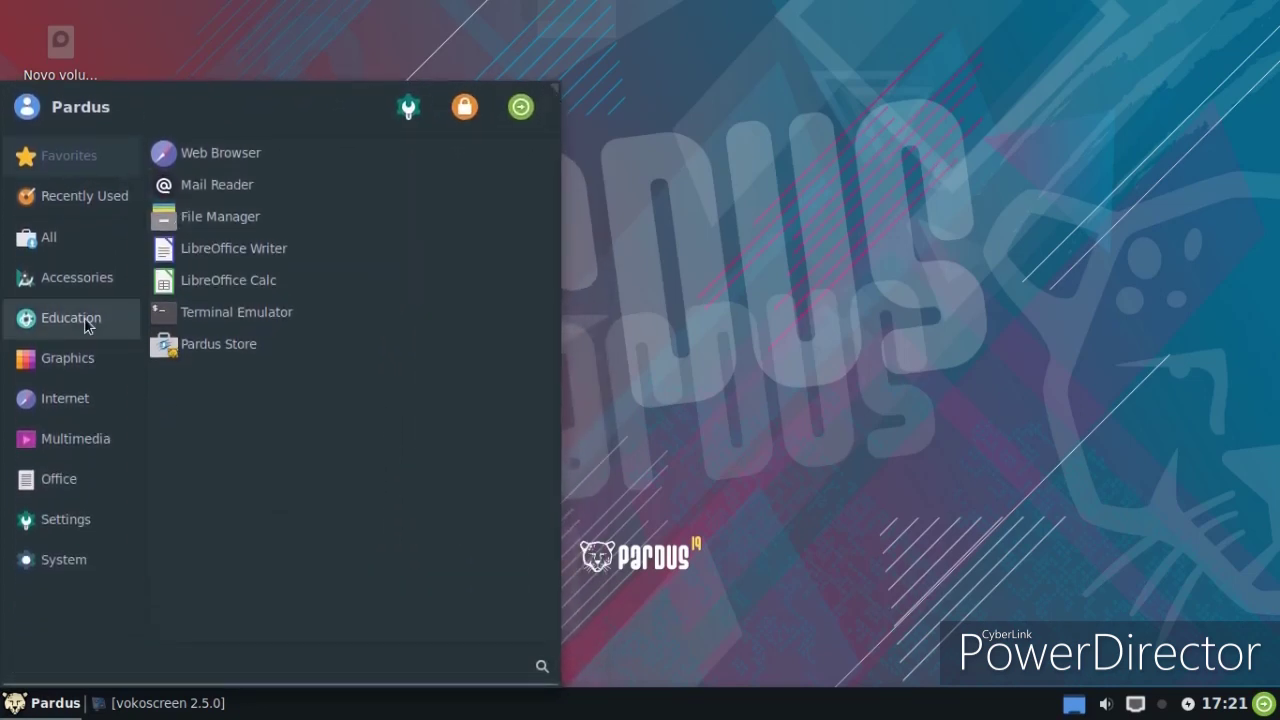
left_click(84, 285)
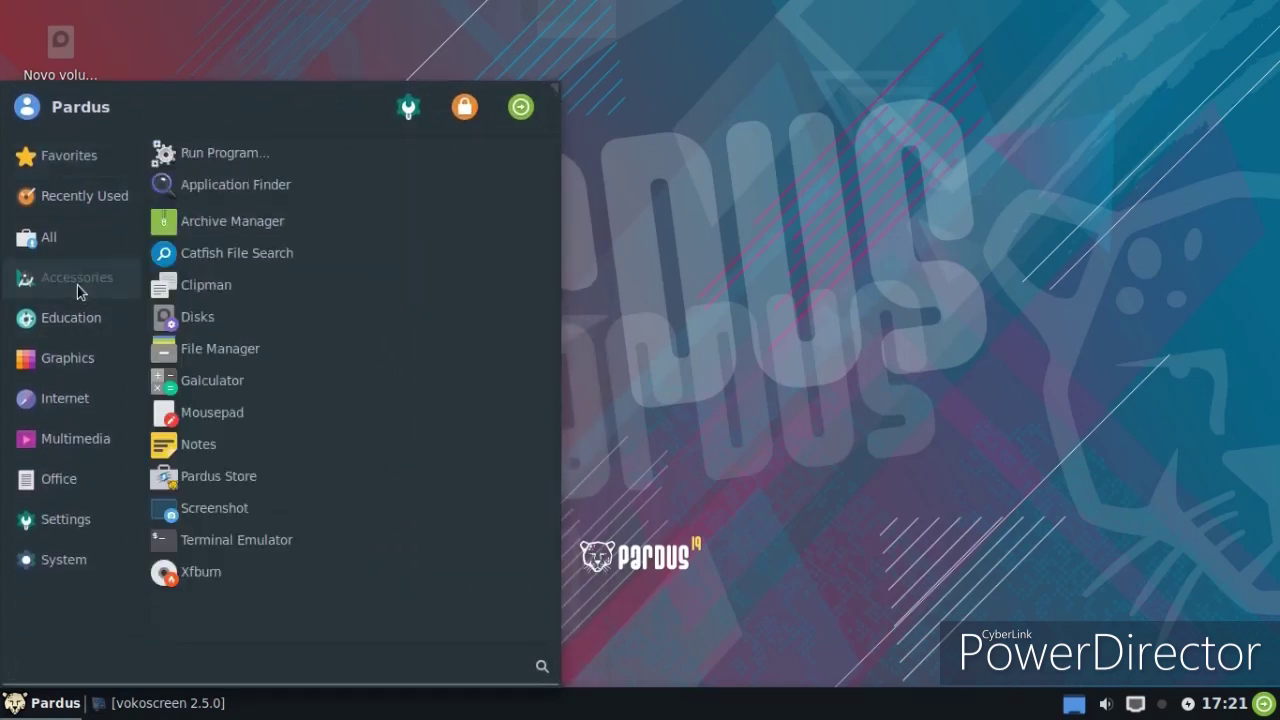
left_click(231, 349)
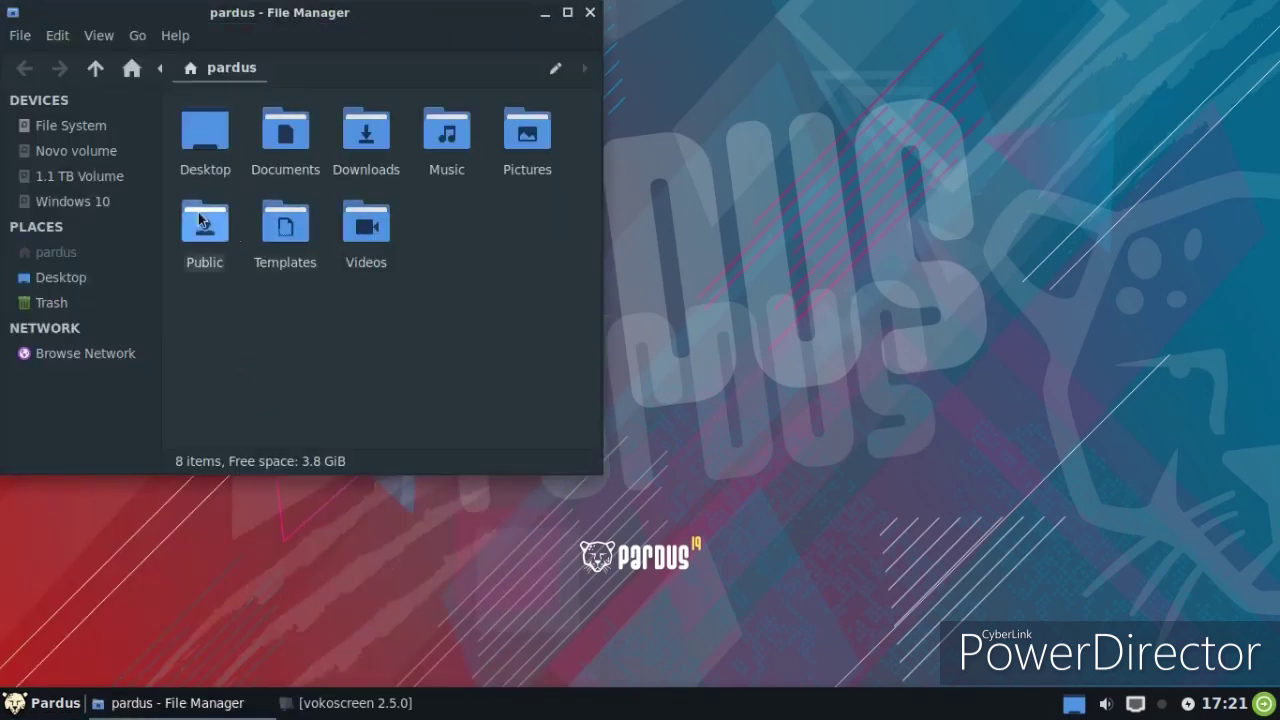
- Move the File Manager window away from the screen corner and widen it so all home folders fit in one row
left_click_drag(116, 23, 263, 93)
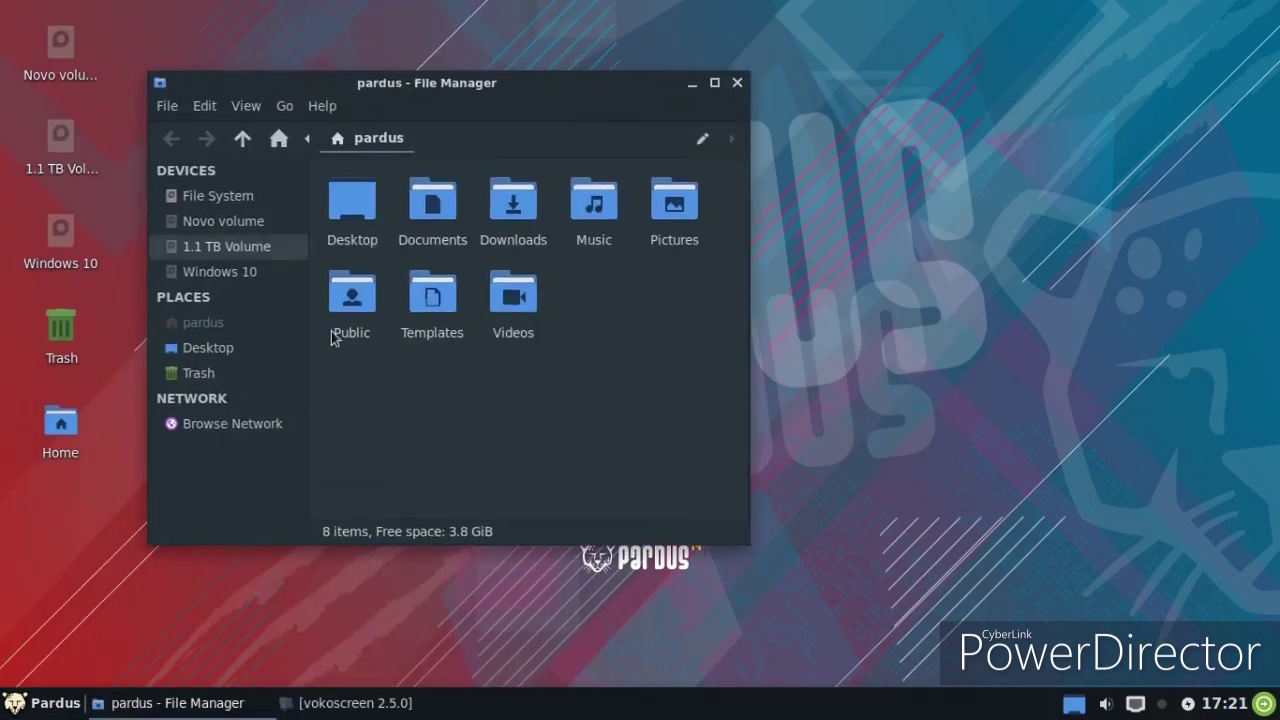
left_click(750, 546)
left_click_drag(741, 537, 1014, 529)
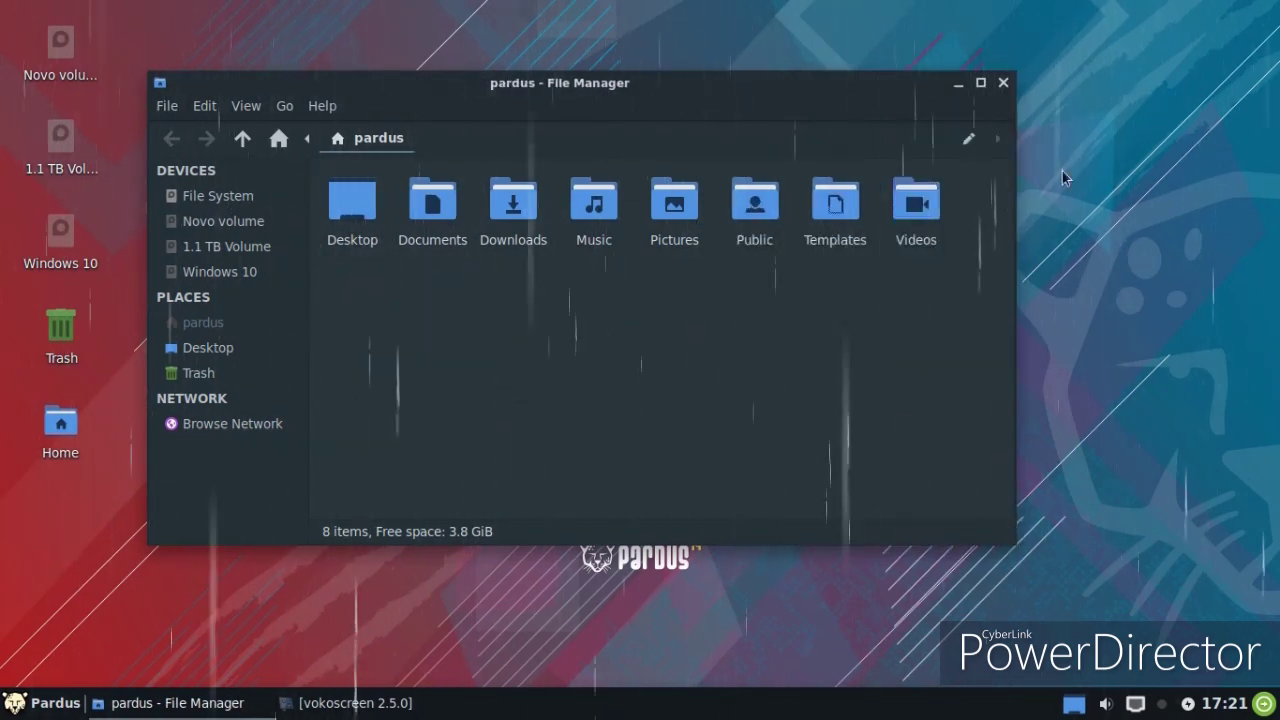
- Show the home folder's location as an editable path, look through the File Manager's commands and open a new tab
left_click(969, 139)
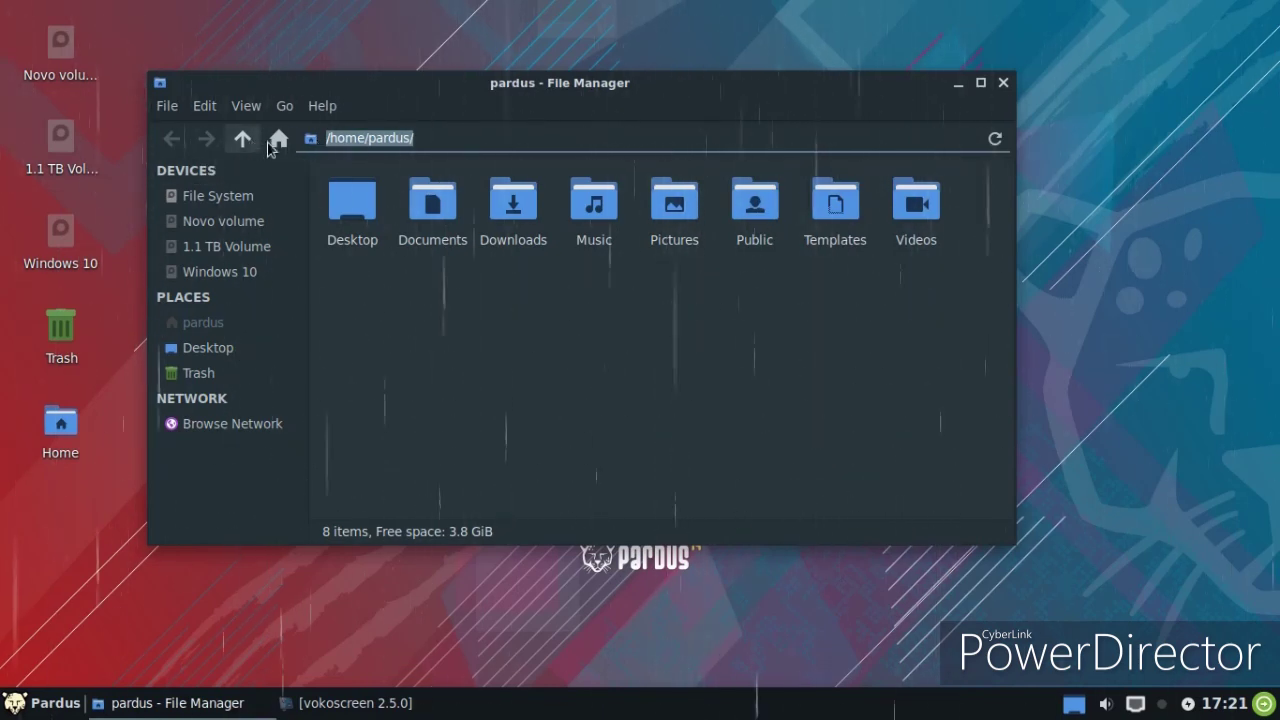
left_click(283, 107)
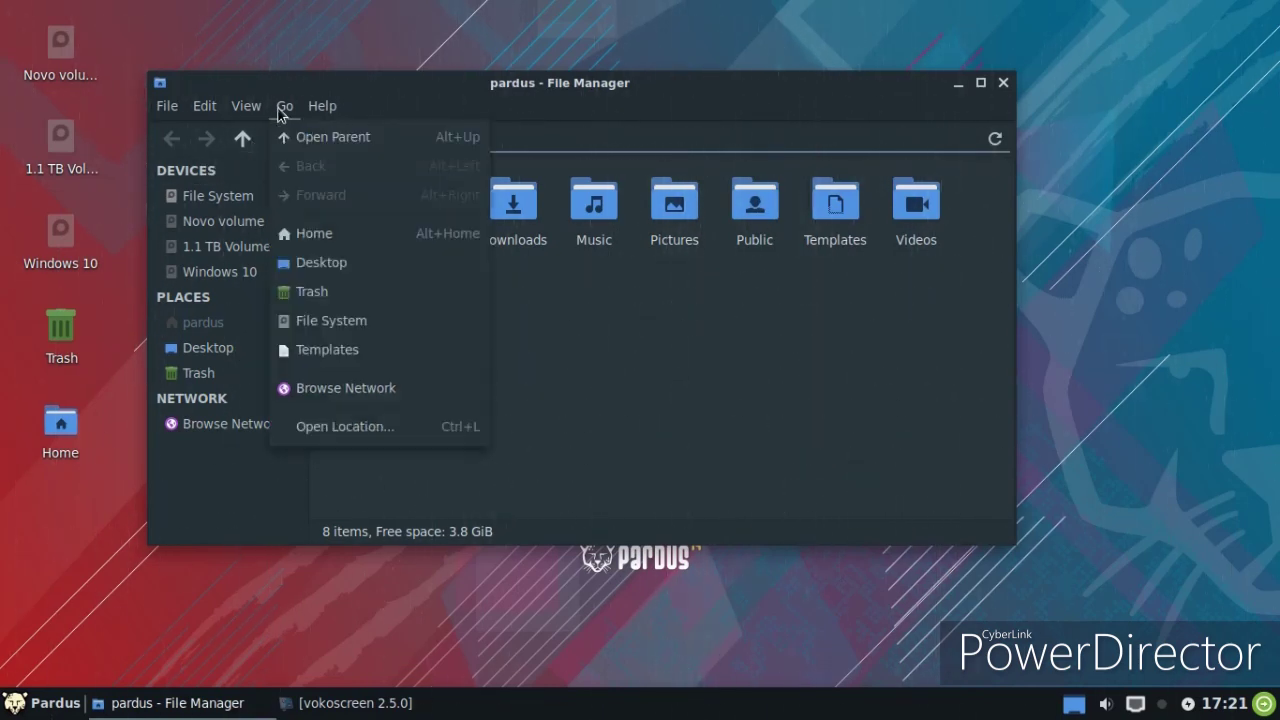
mouse_move(238, 104)
mouse_move(163, 107)
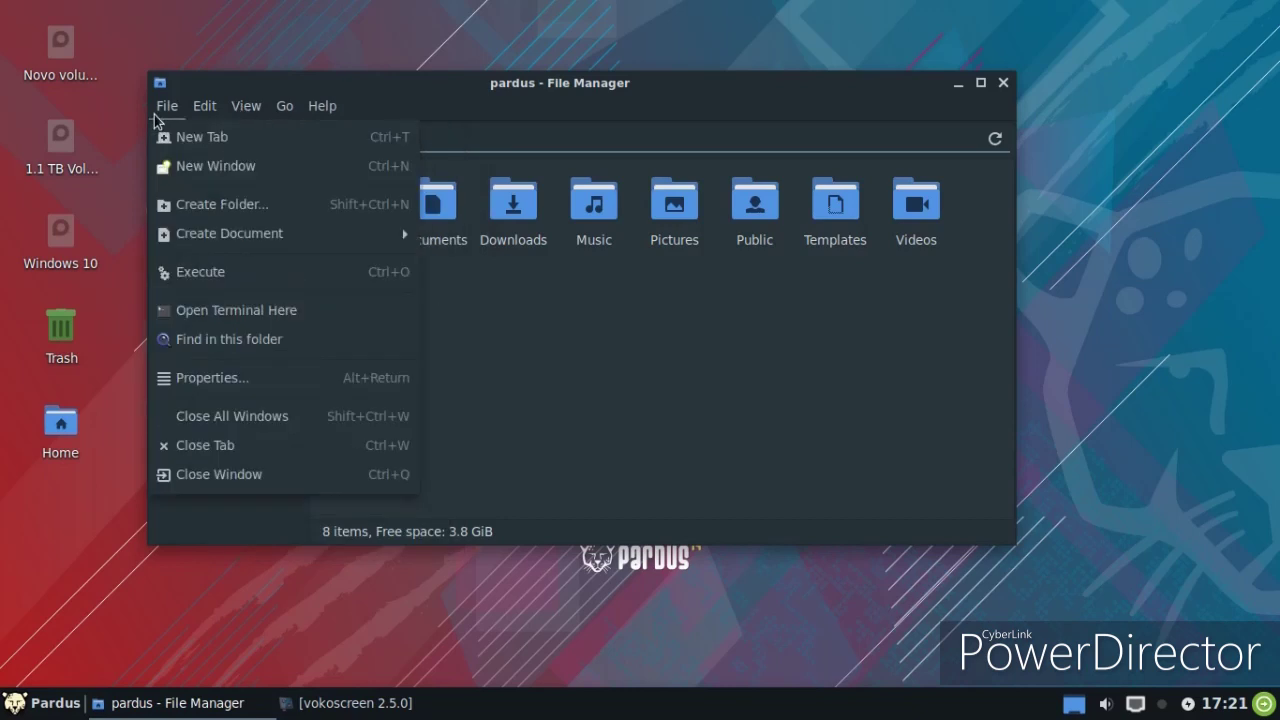
left_click(209, 136)
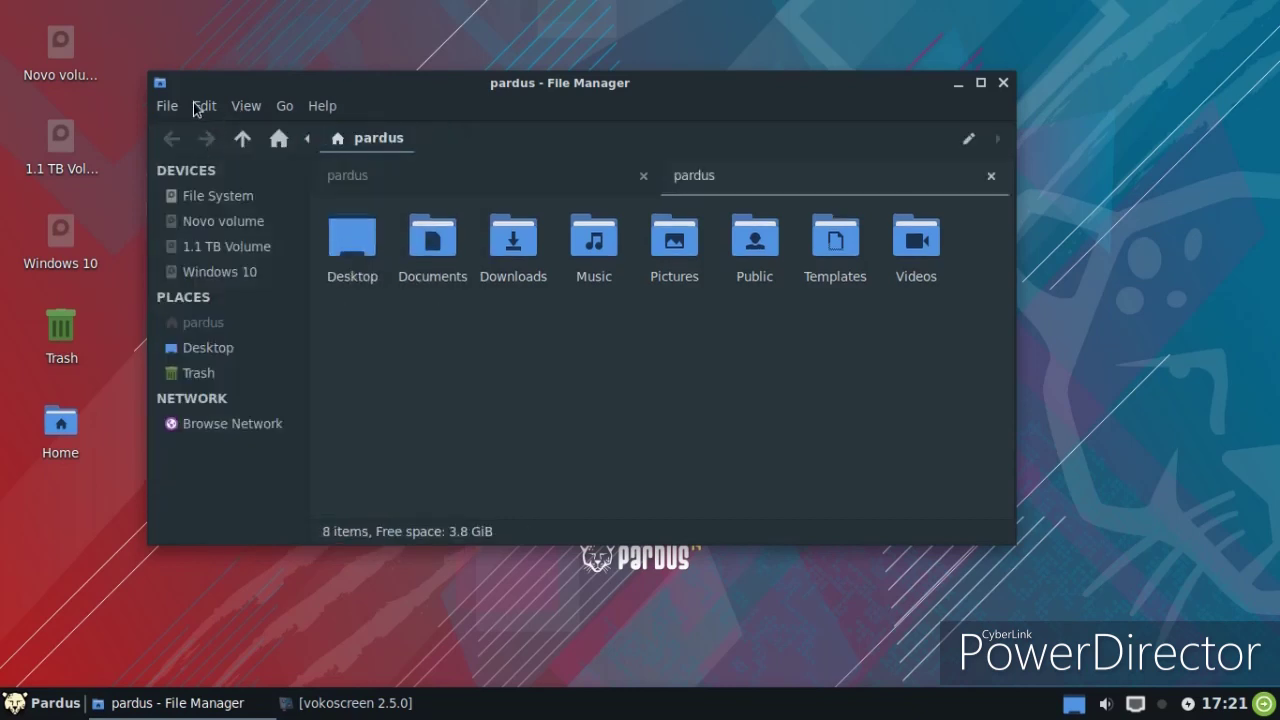
- Create a new folder named with a first name in the home folder, open it, and close the File Manager
left_click(169, 107)
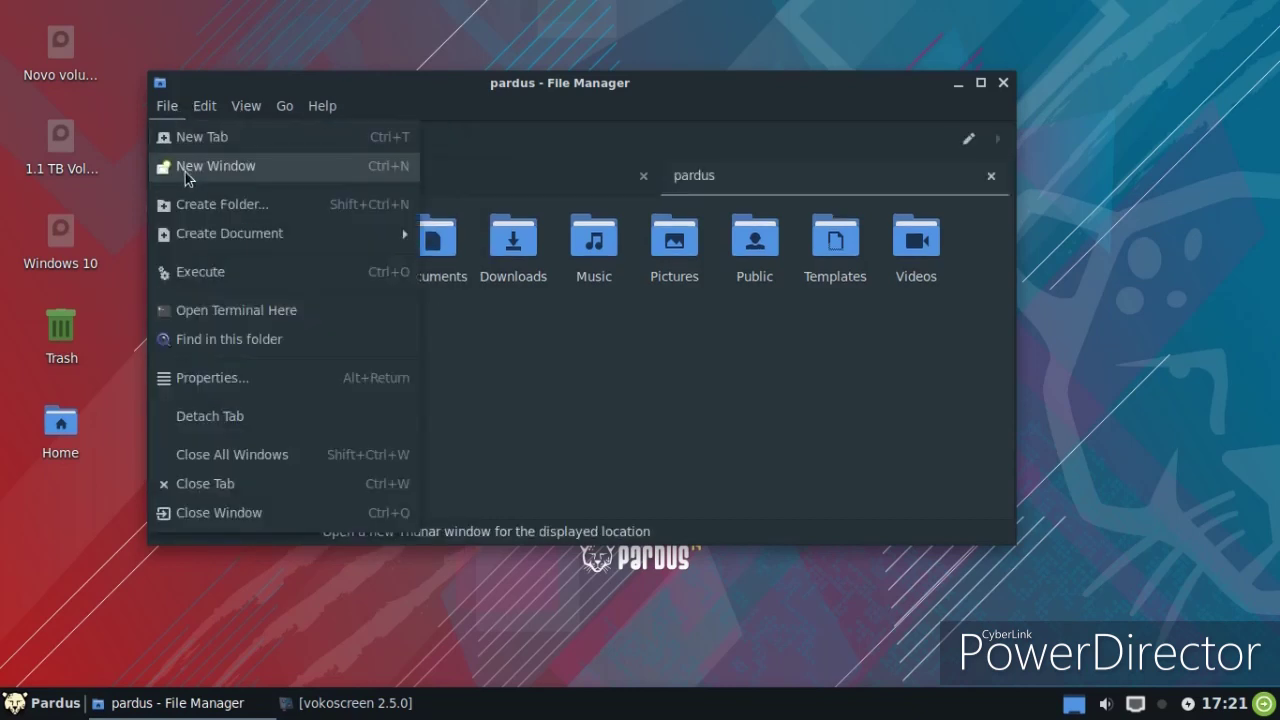
left_click(212, 214)
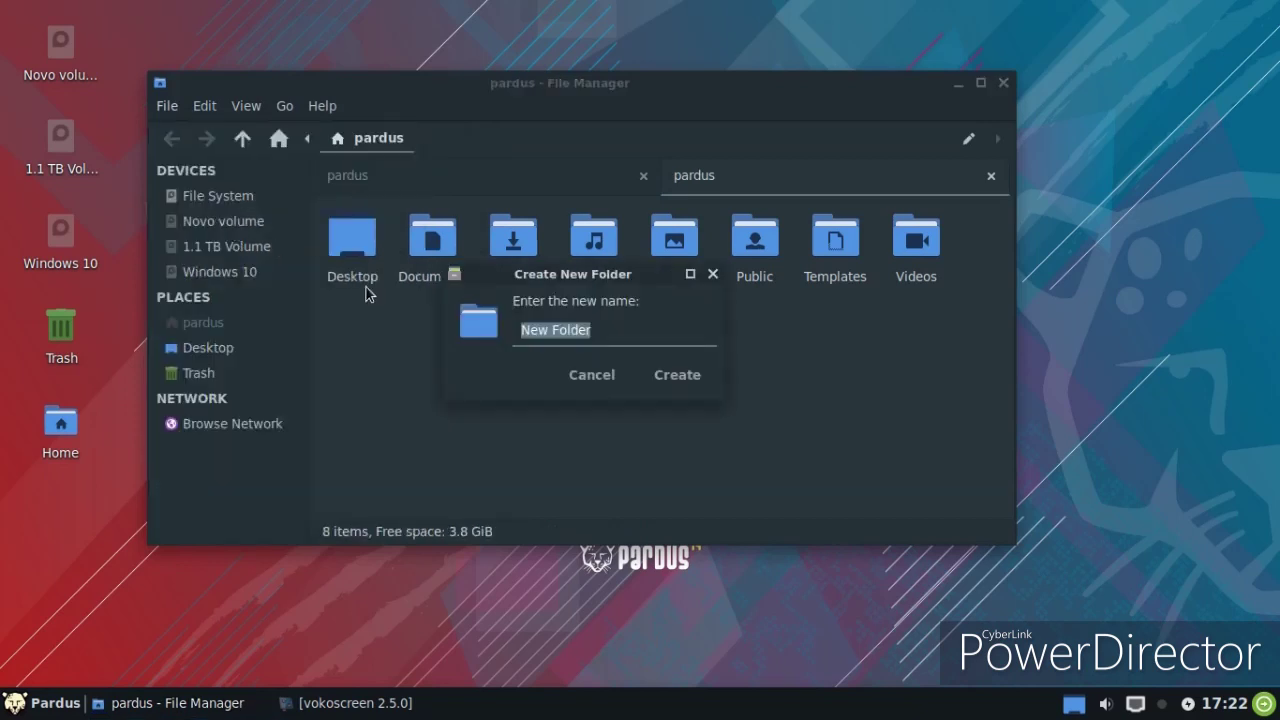
type("jose")
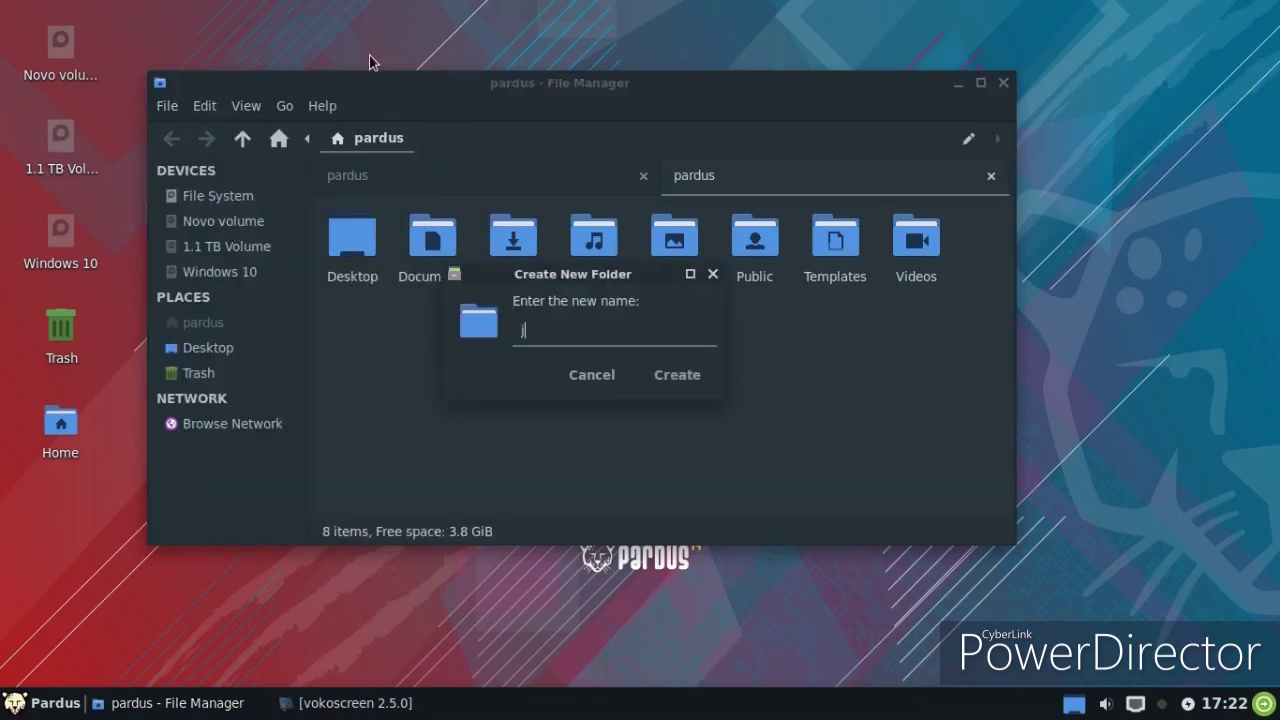
left_click(657, 374)
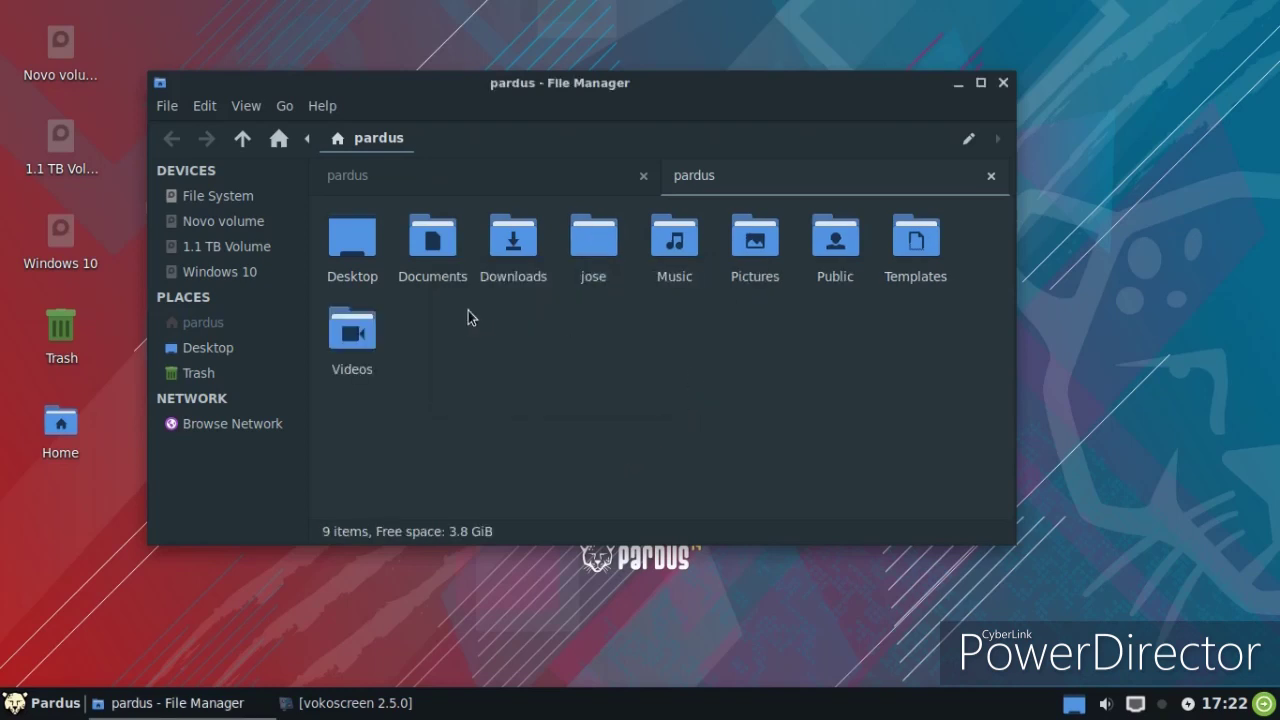
double_click(589, 250)
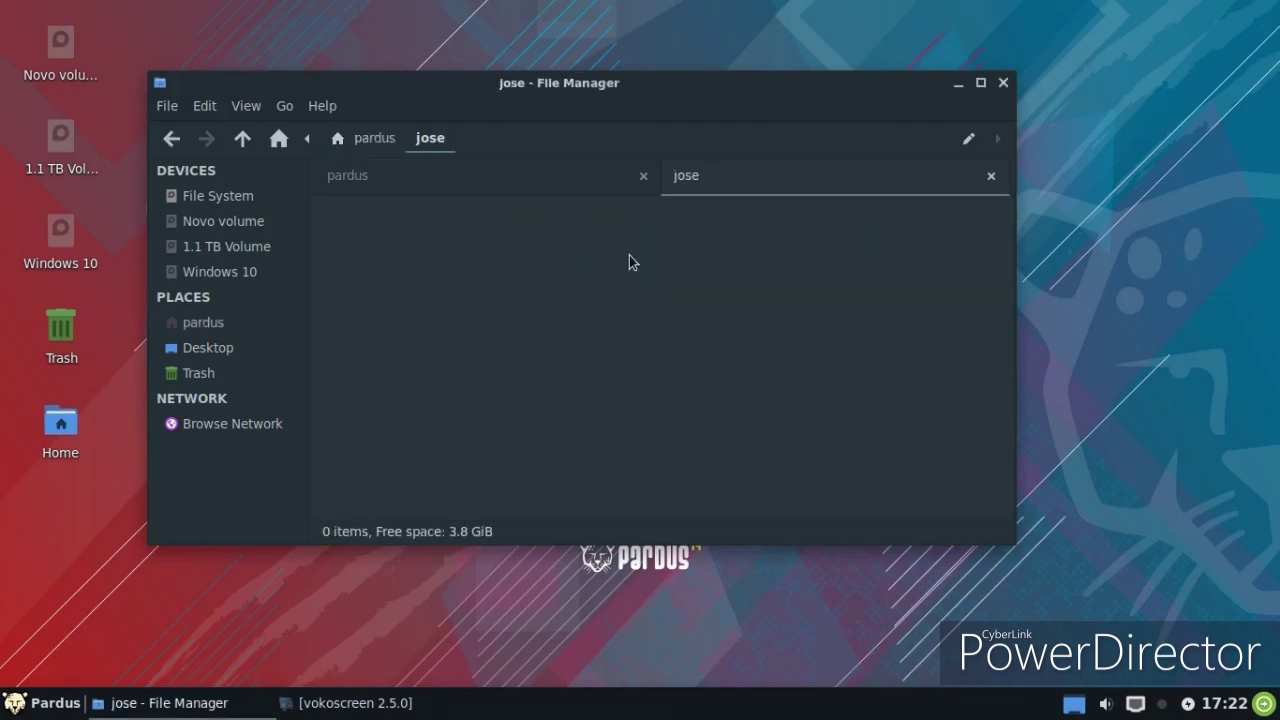
left_click(1002, 83)
- Launch VLC media player from the Multimedia category and move its window toward the upper part of the desktop
left_click(50, 703)
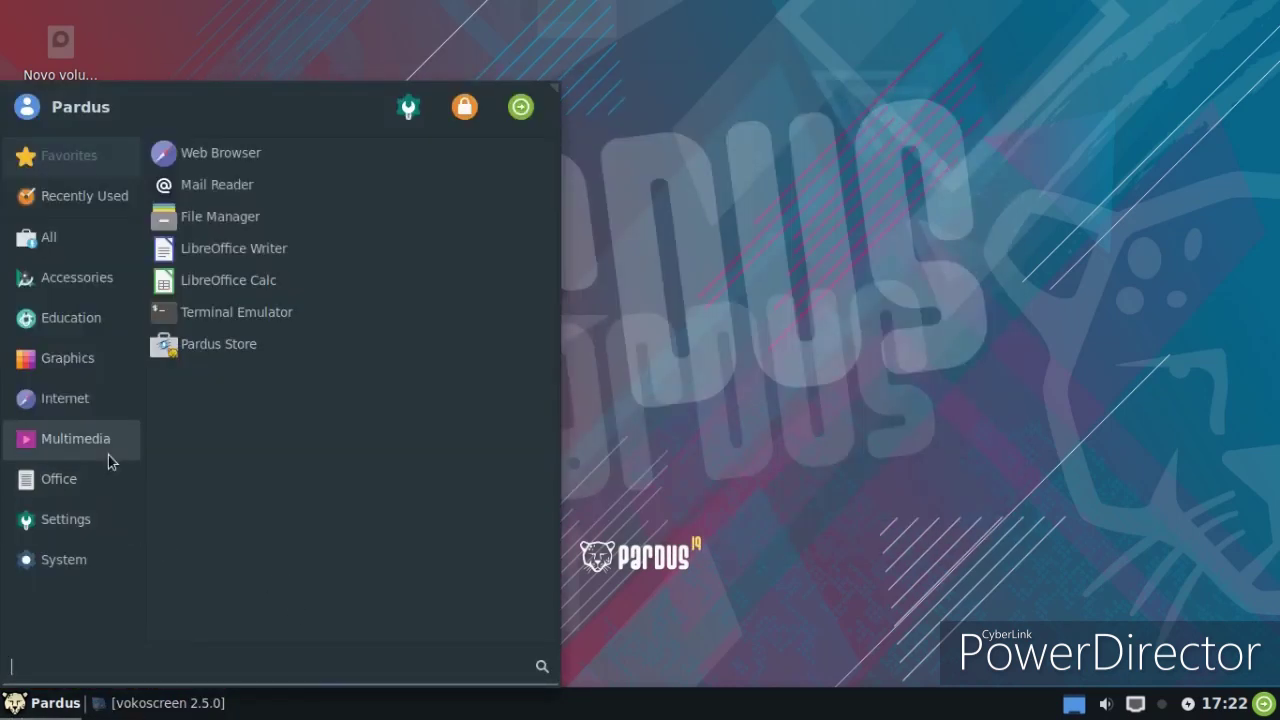
left_click(111, 455)
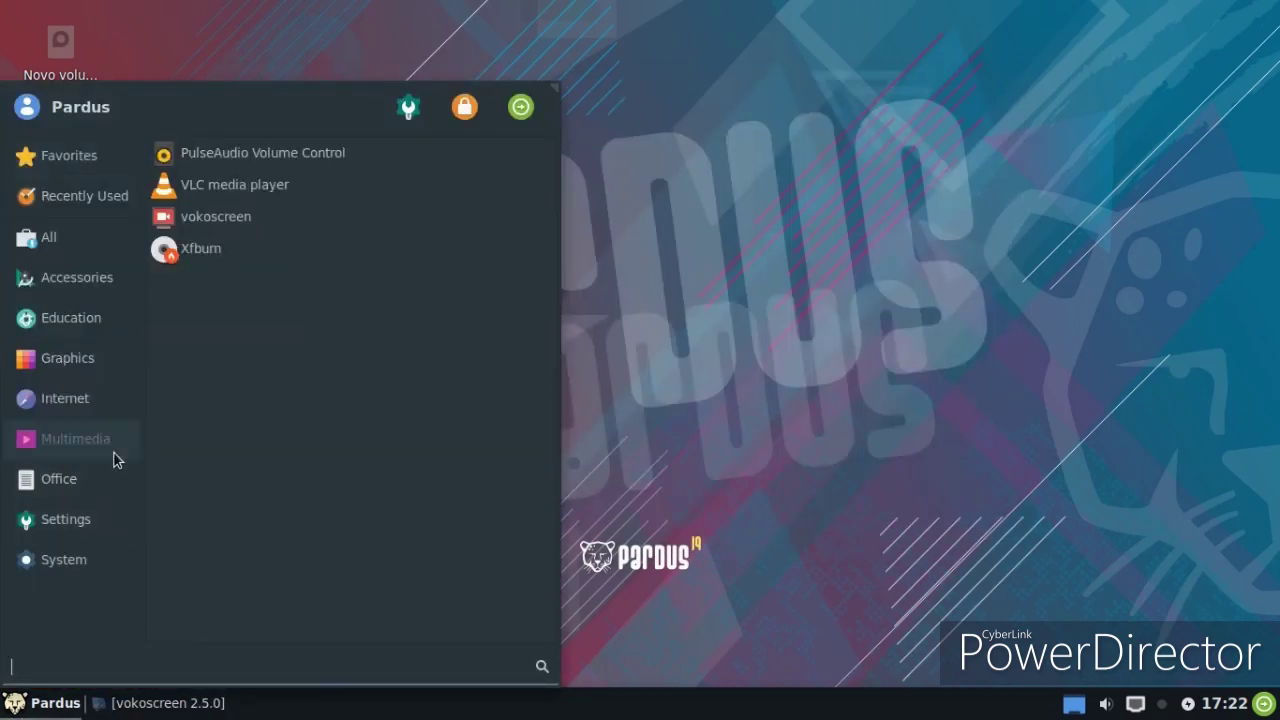
left_click(215, 184)
left_click(777, 524)
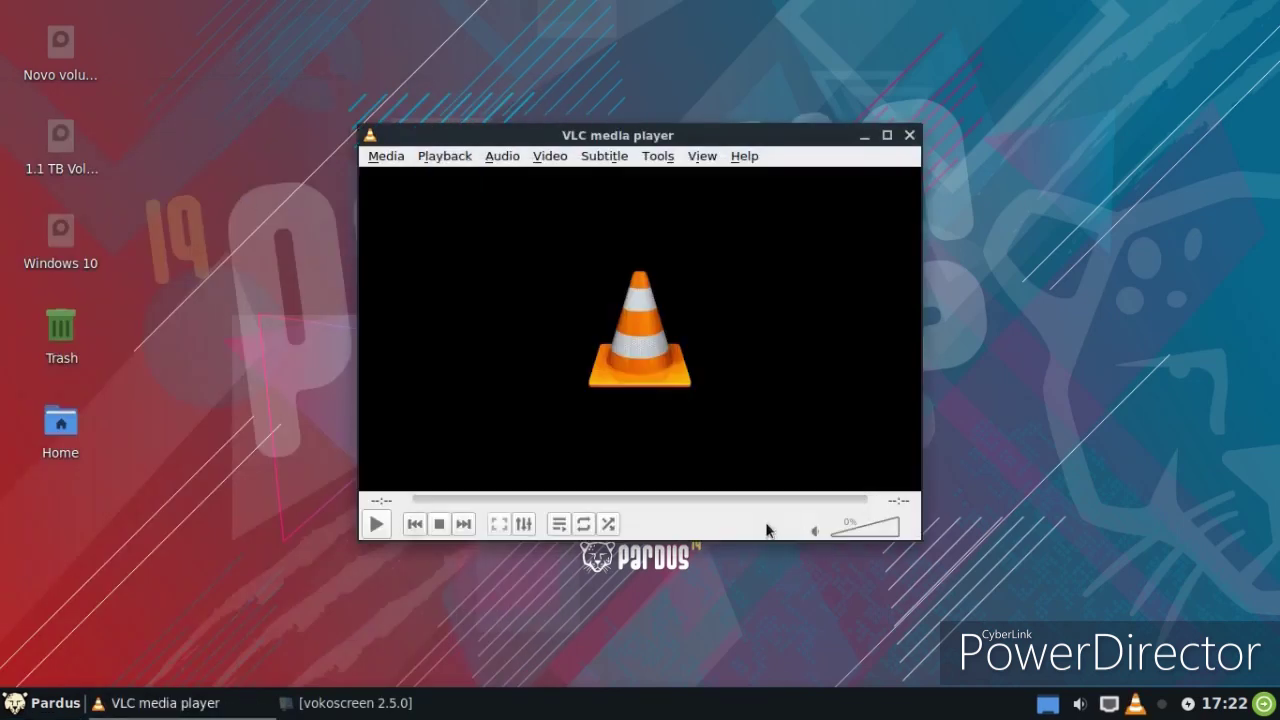
left_click_drag(565, 135, 747, 98)
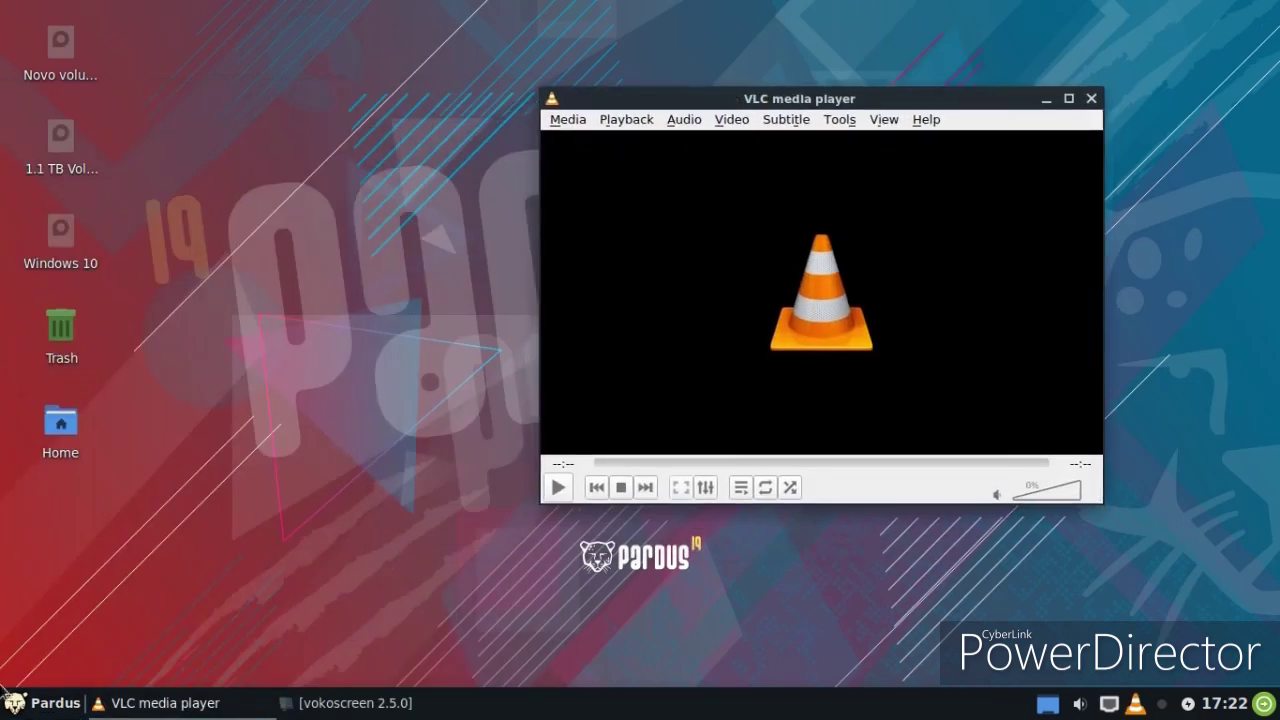
- Launch the Firefox web browser from the Internet category and open YouTube from its top sites
left_click(18, 702)
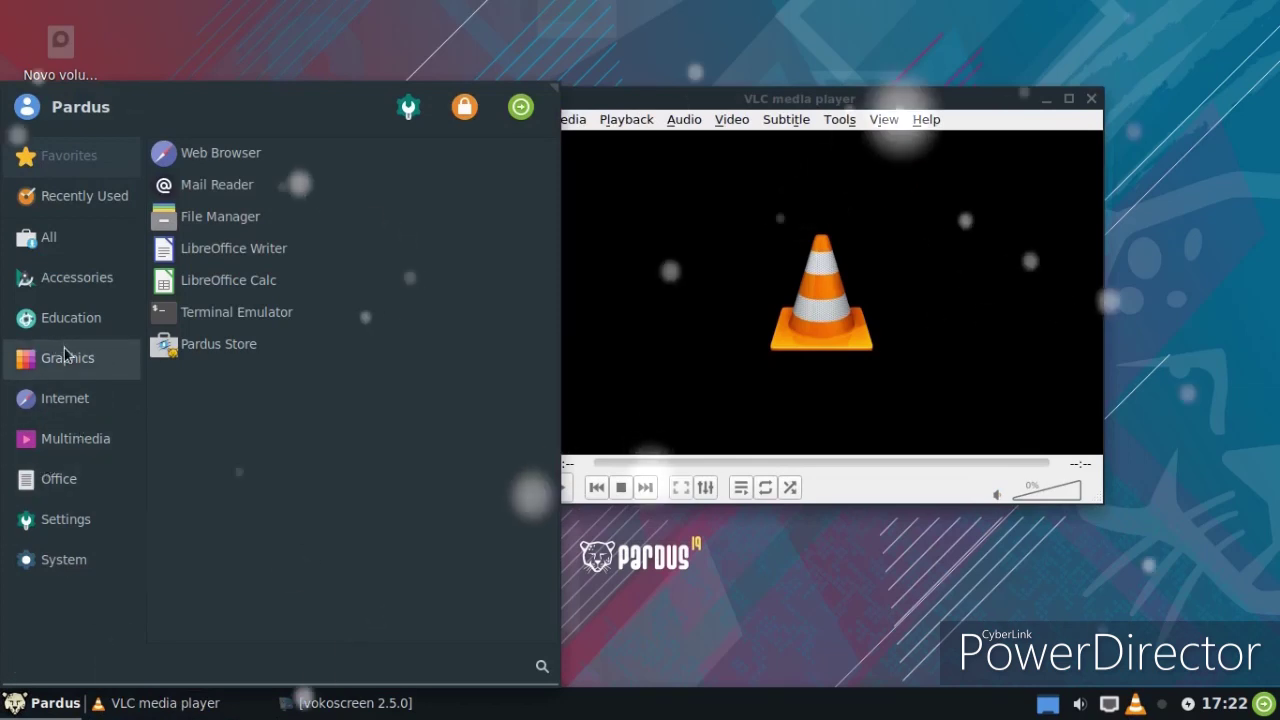
left_click(25, 398)
key("Escape")
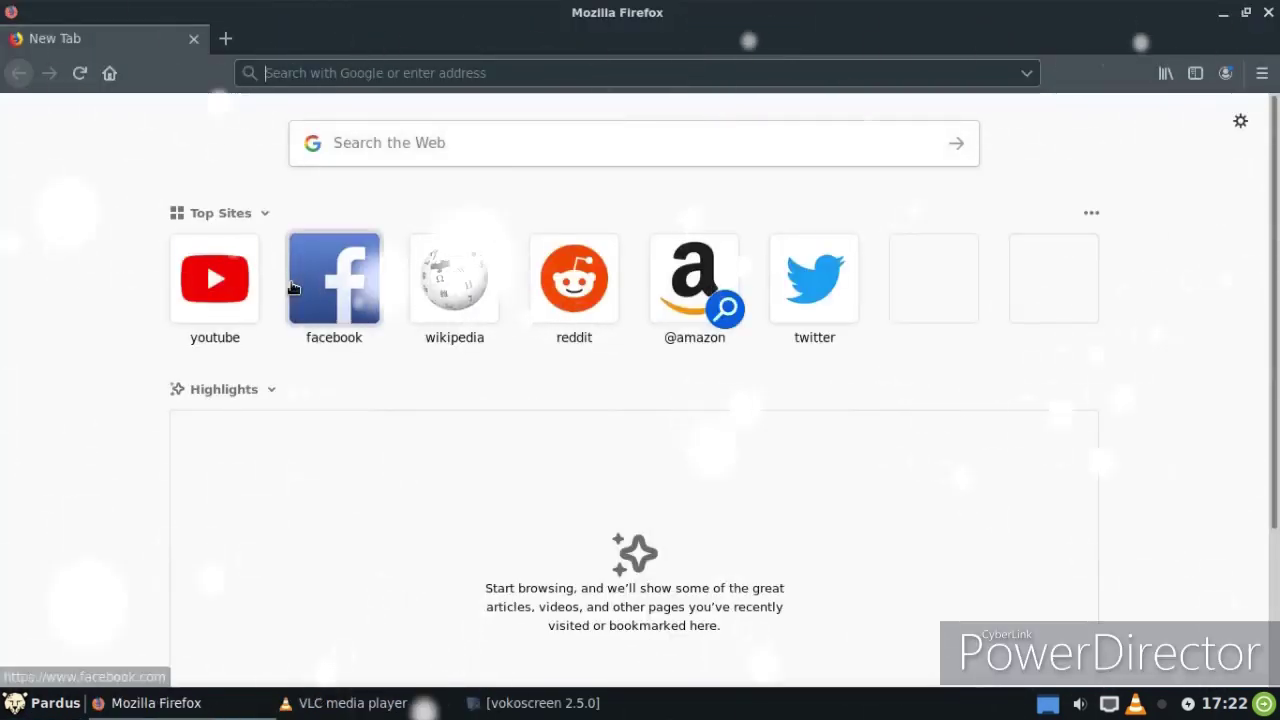
left_click(215, 280)
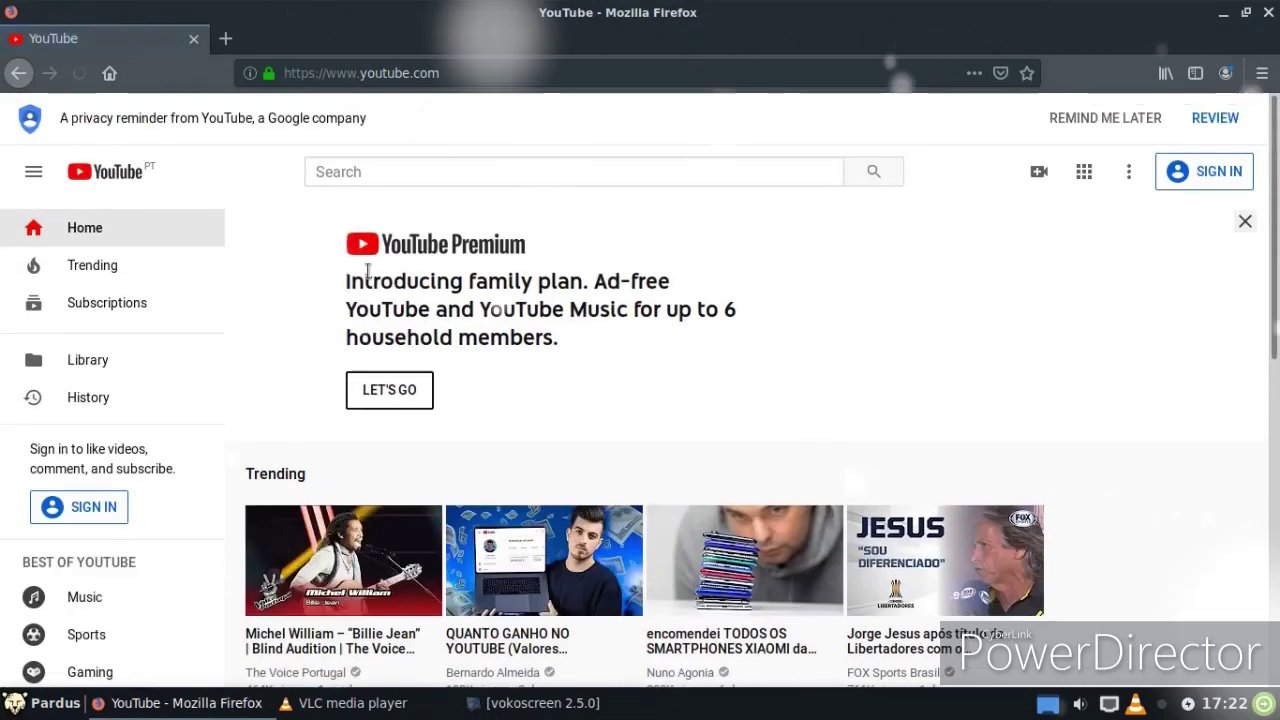
- Search YouTube for "games" and choose the video IMPOSSIBLE MOTOR BIKE TRACKS 3D from the results
left_click(403, 185)
type("games")
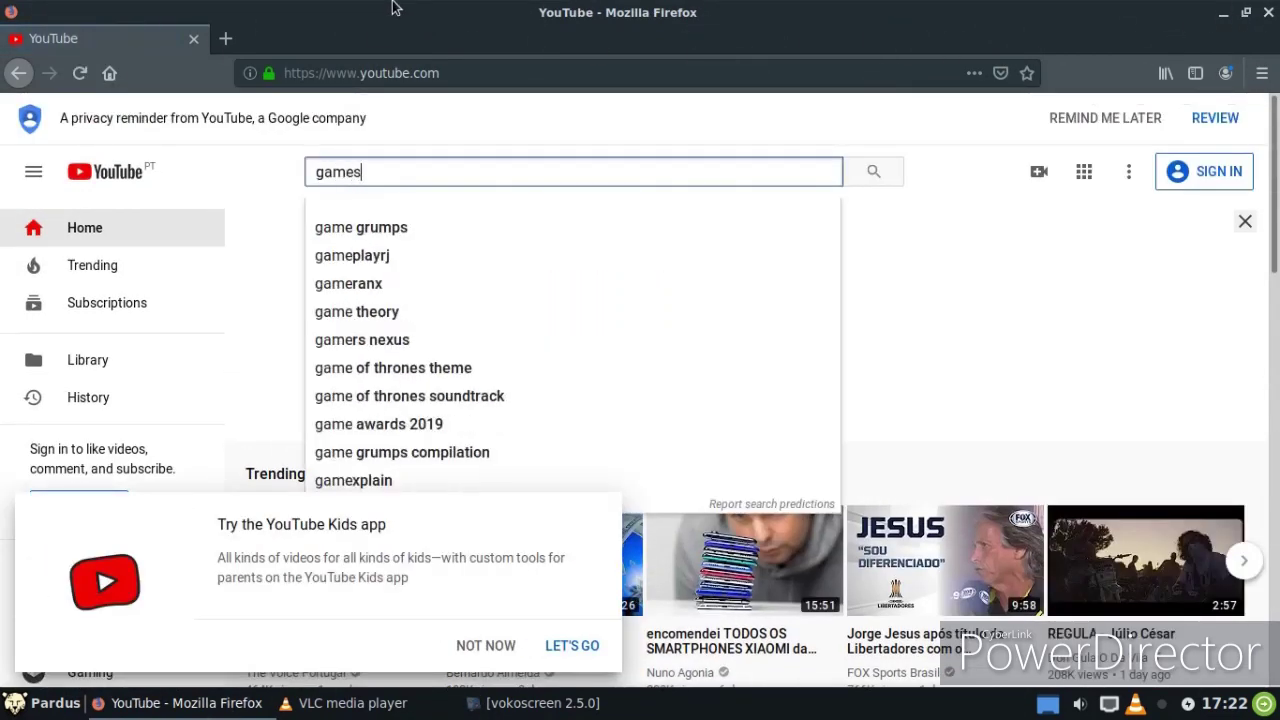
key("Return")
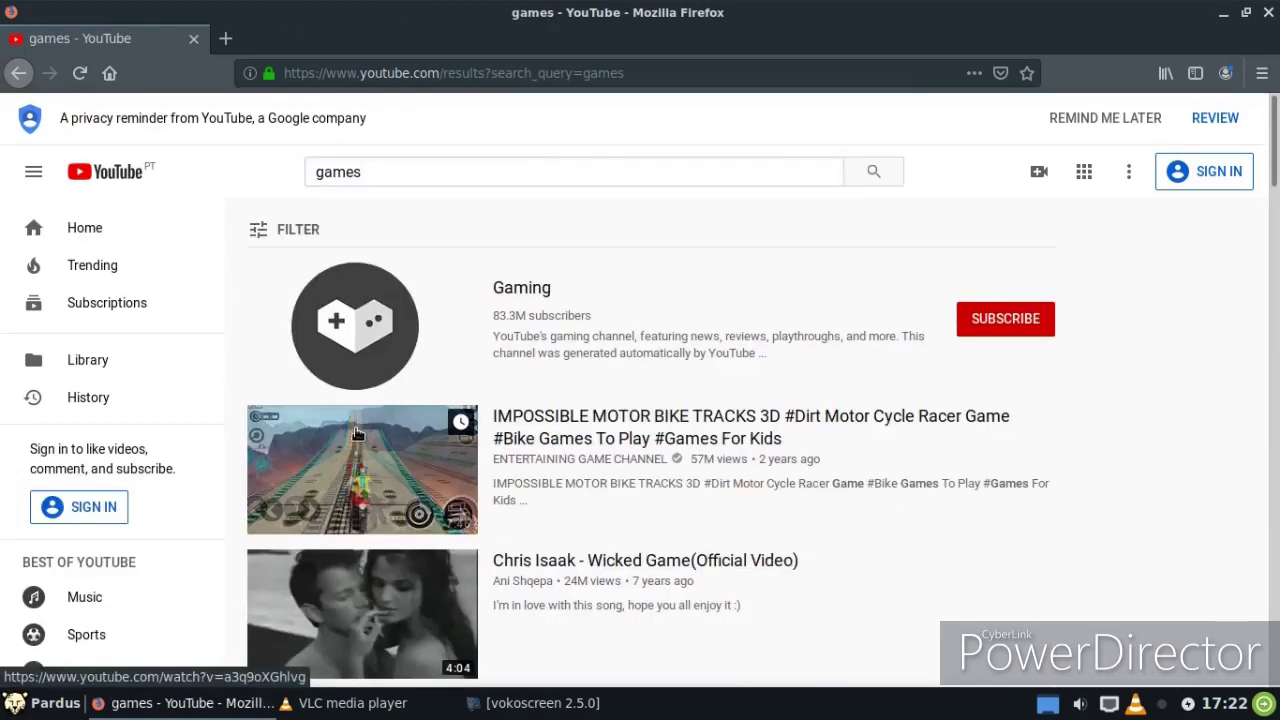
scroll(360, 430, "down", 3)
scroll(368, 457, "up", 1)
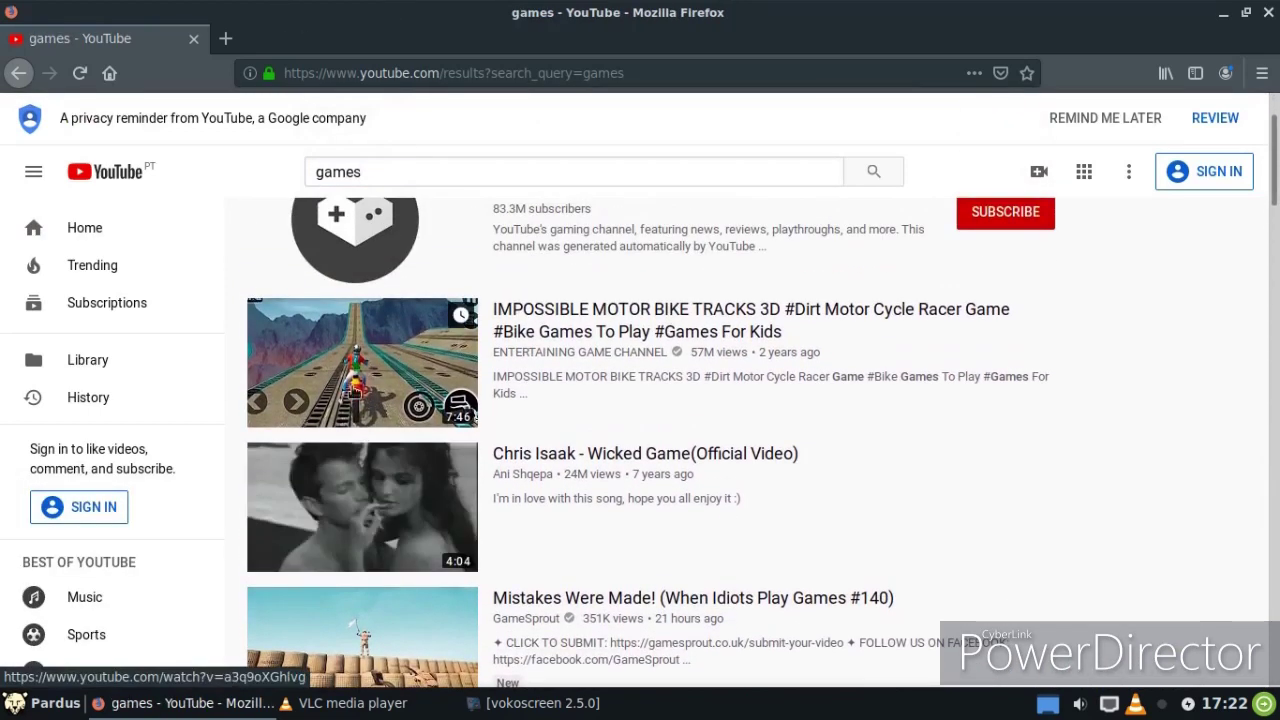
left_click(315, 350)
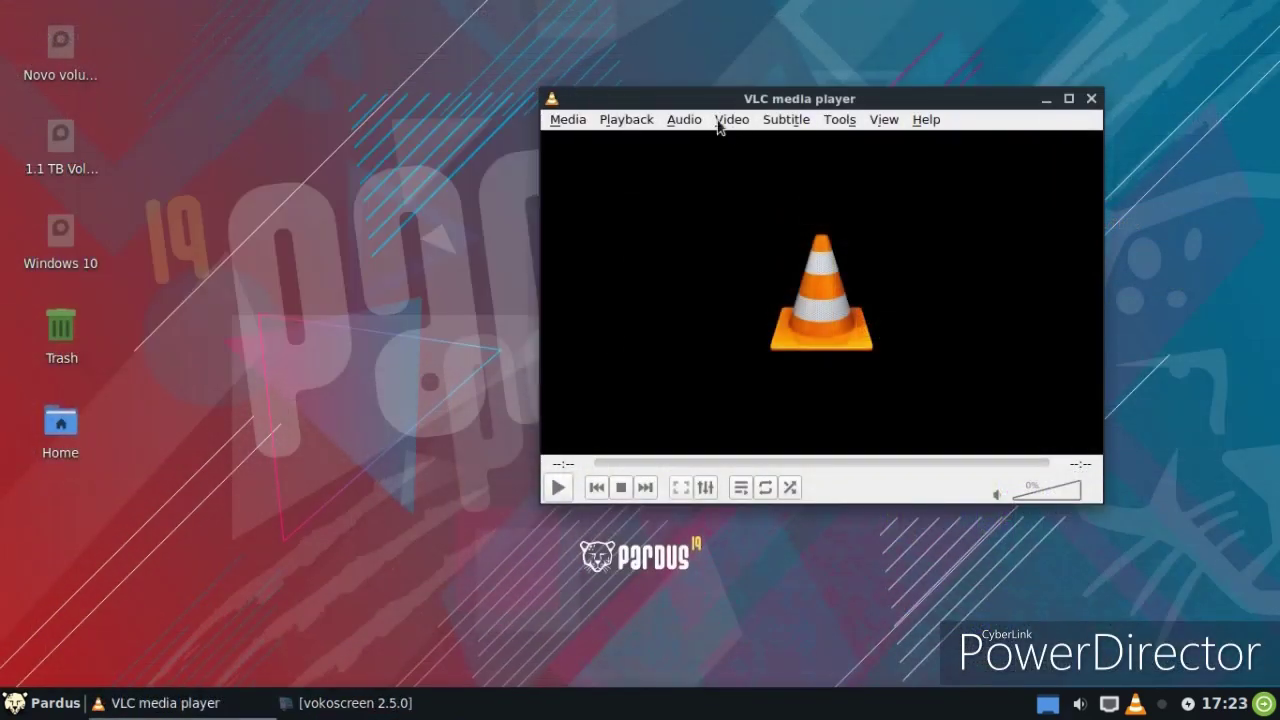
- Reposition the VLC window and play the copied YouTube video link as a network stream
left_click_drag(703, 96, 553, 93)
left_click(417, 117)
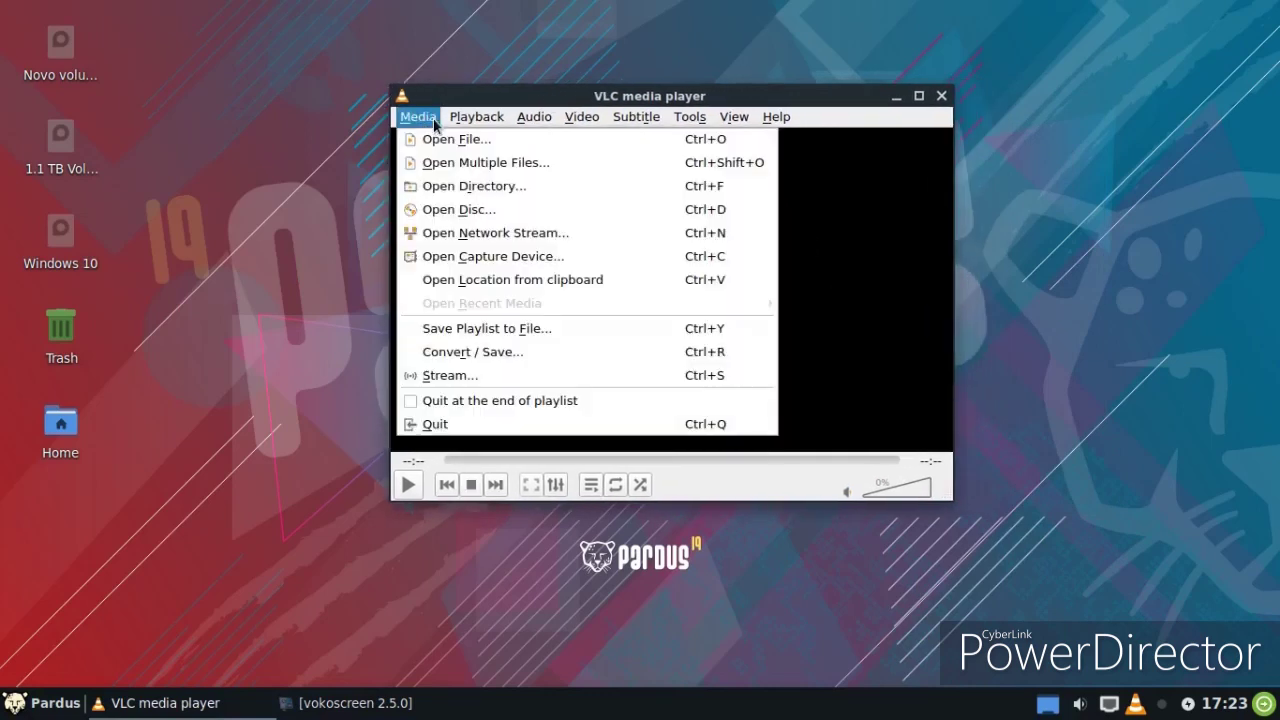
left_click(475, 236)
right_click(508, 190)
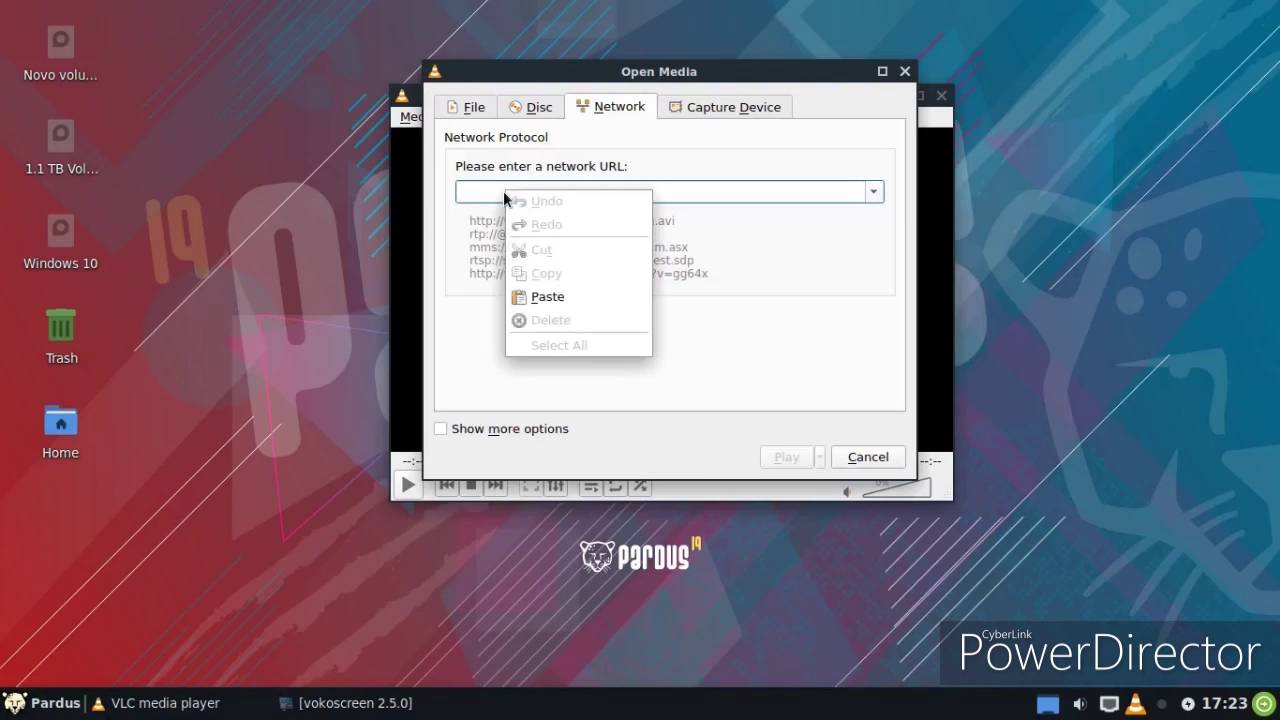
left_click(546, 290)
left_click(789, 462)
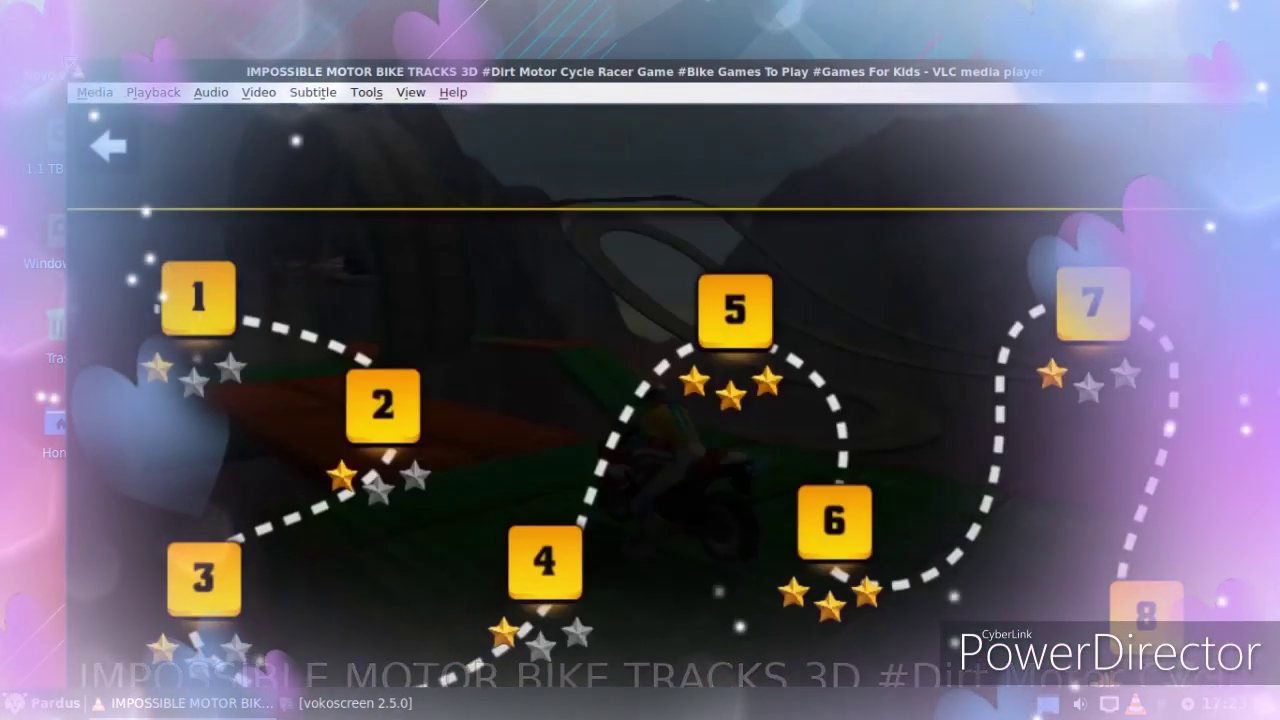
- Shrink the VLC window with the playing video and reposition it so that it fits on the desktop
left_click_drag(226, 72, 226, 192)
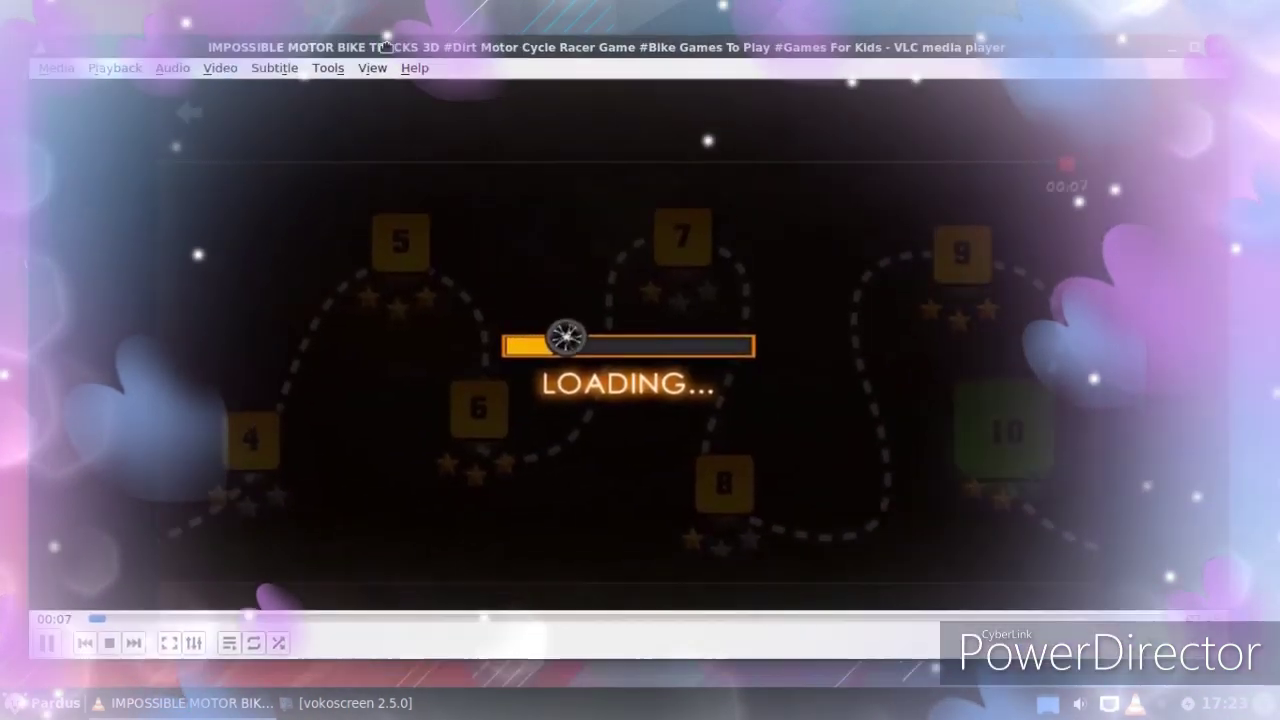
left_click_drag(1238, 658, 938, 607)
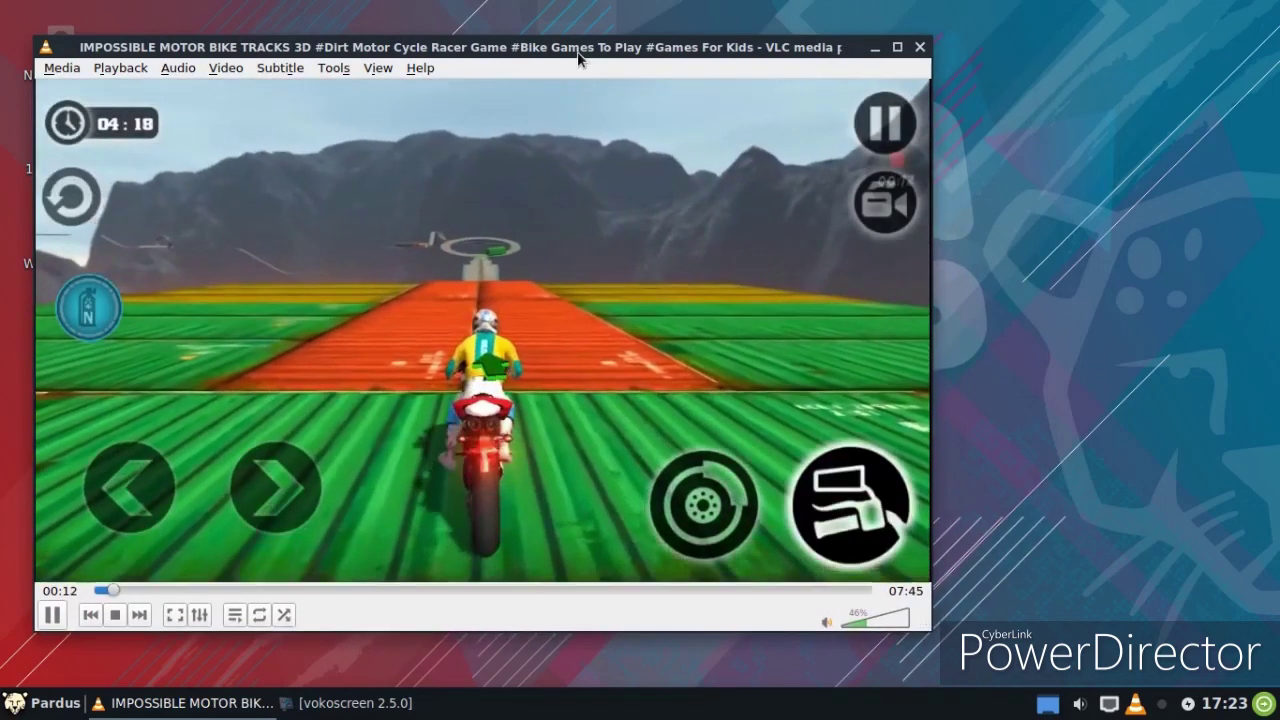
left_click_drag(577, 51, 640, 36)
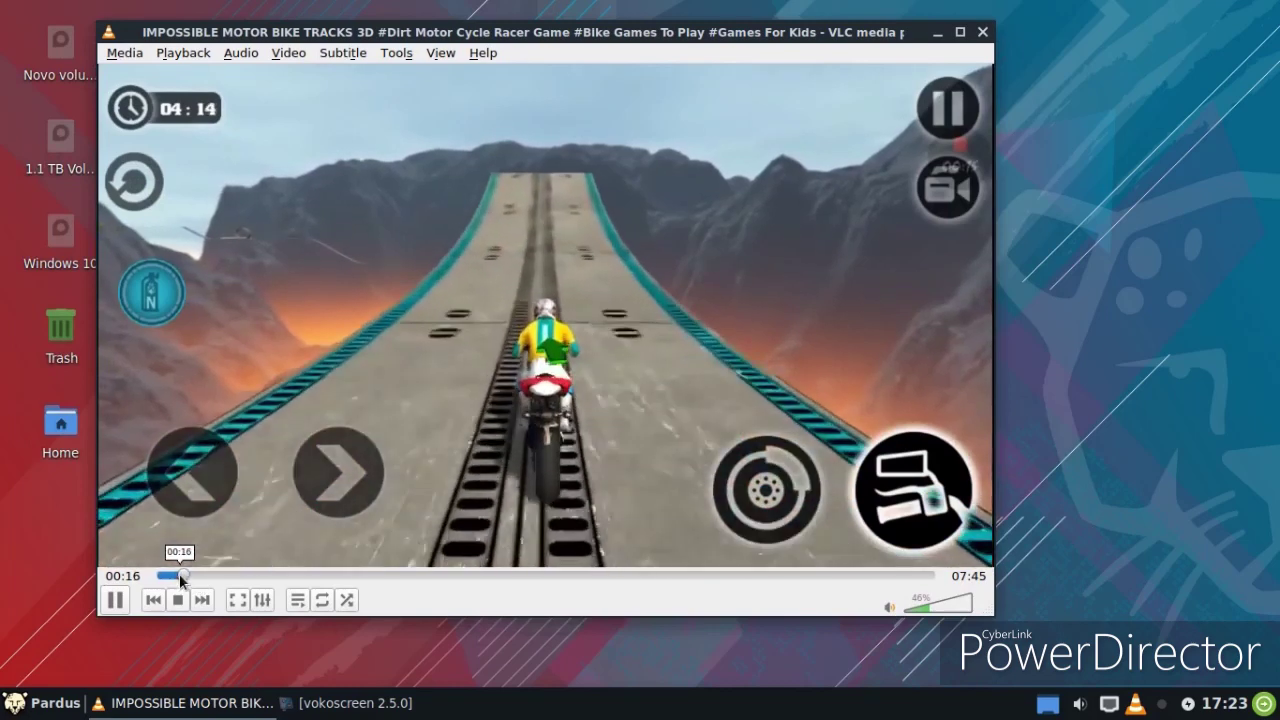
- Skip forward through the motor bike video to check streaming playback, and close VLC
left_click_drag(179, 575, 367, 570)
left_click_drag(499, 564, 499, 564)
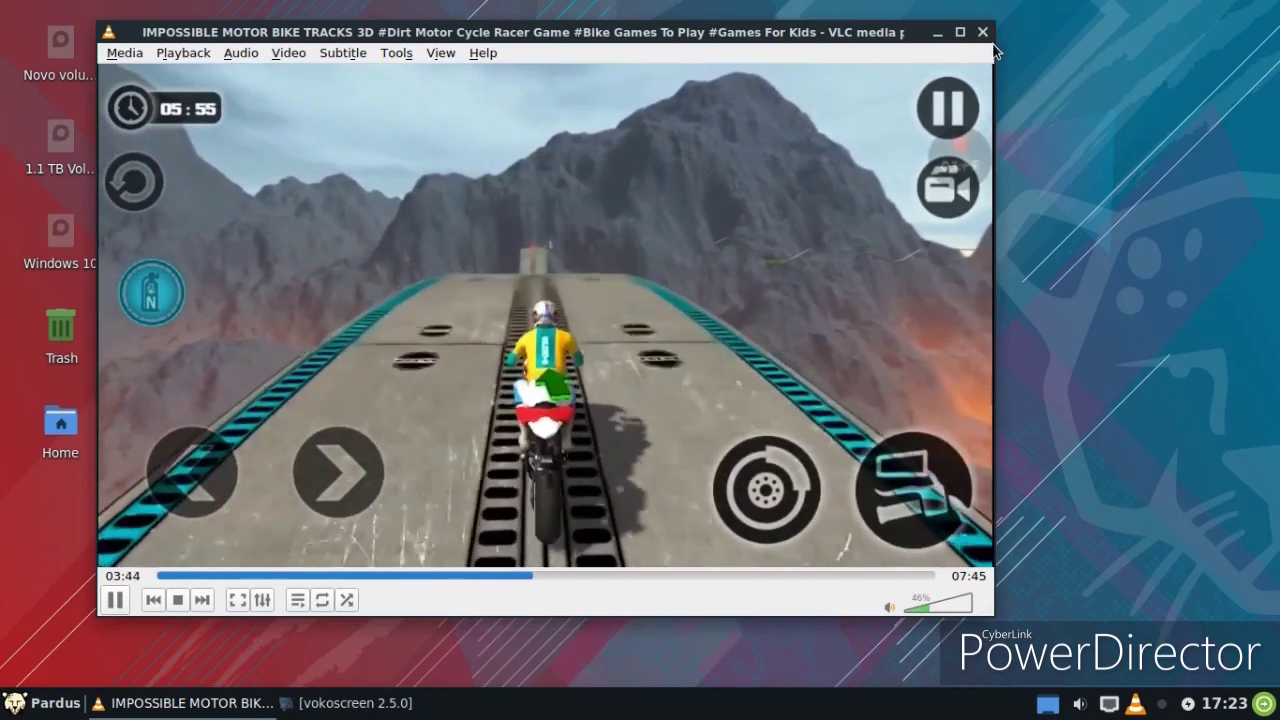
left_click(986, 33)
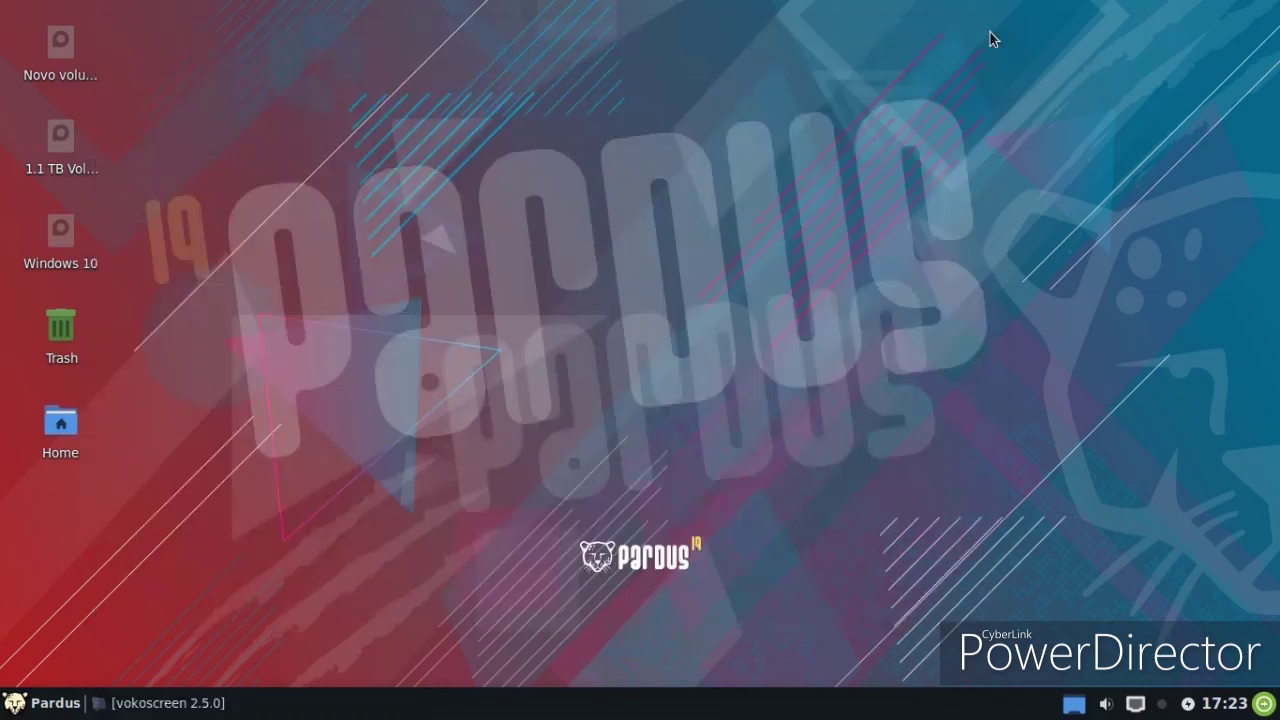
- Launch the Task Manager from the System category, move its window to the middle of the desktop and enlarge it
left_click(31, 714)
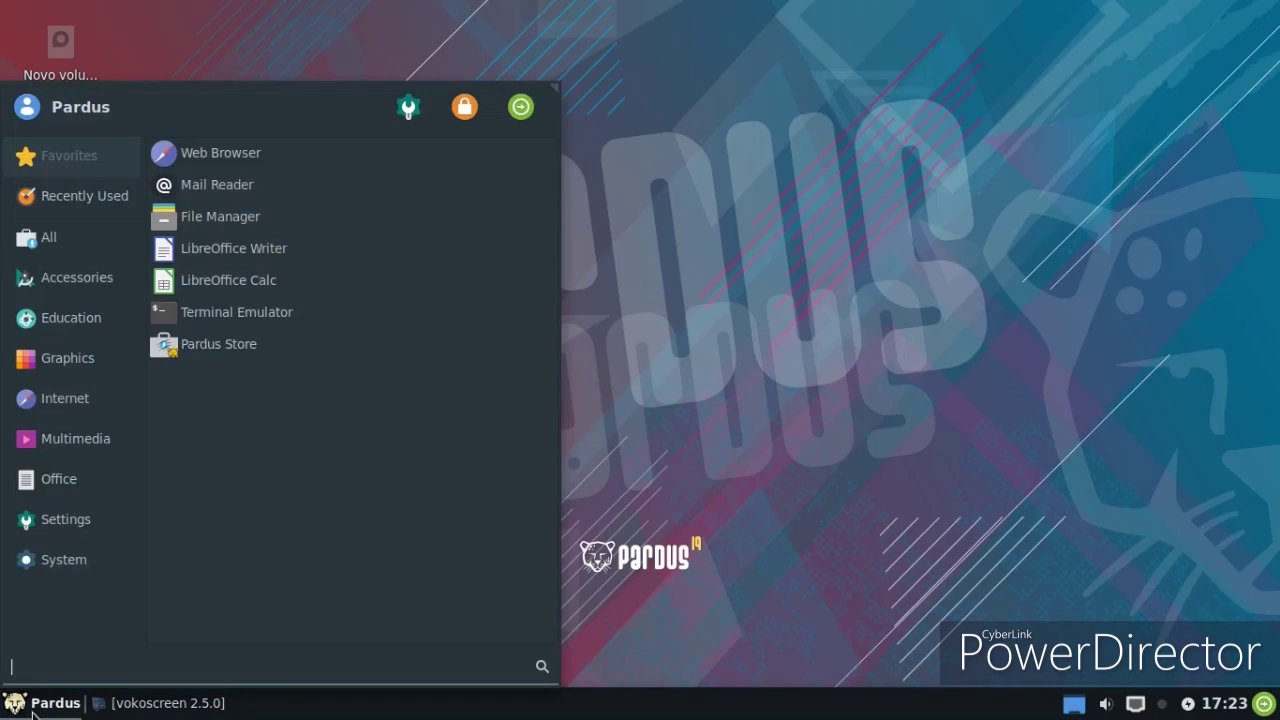
left_click(41, 575)
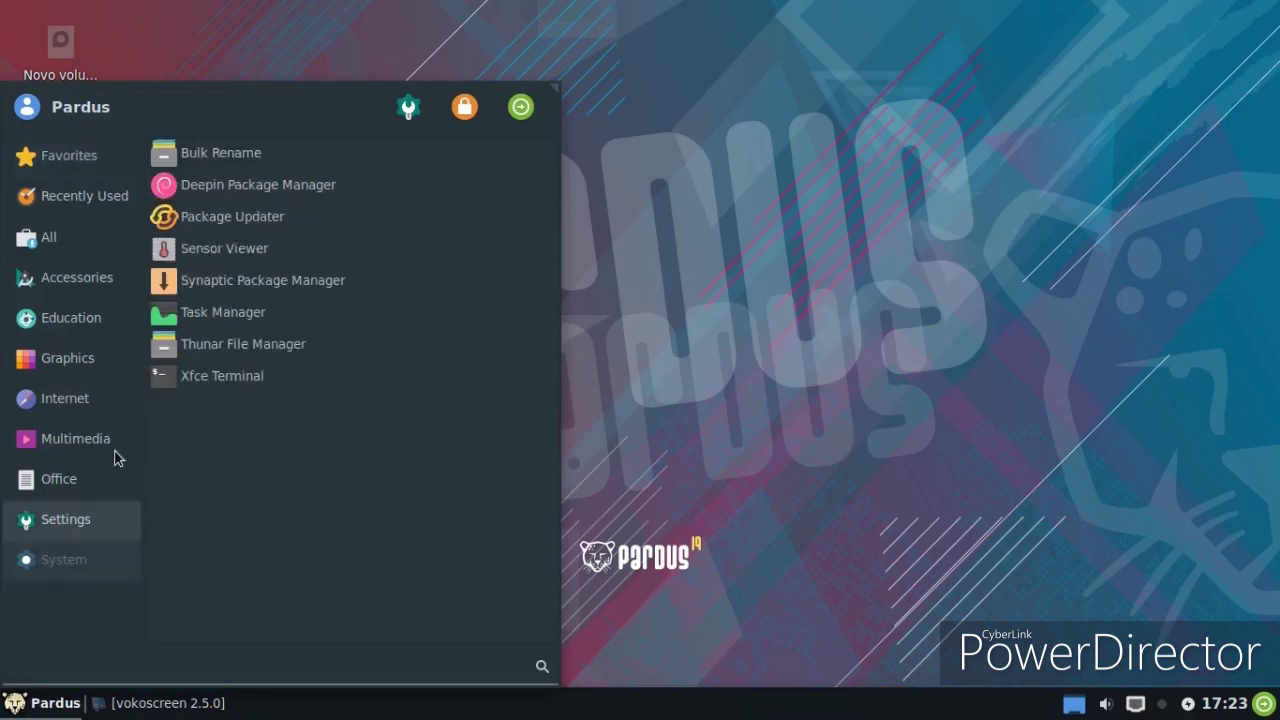
left_click(182, 312)
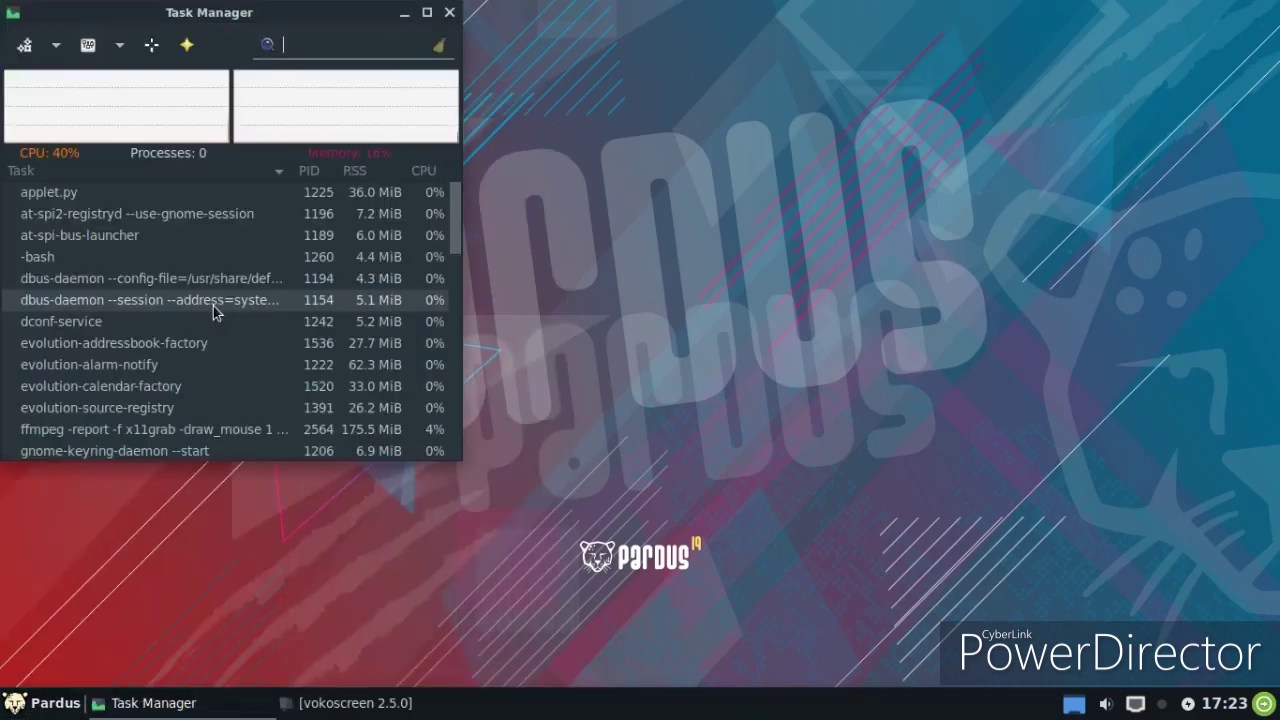
left_click_drag(300, 13, 725, 65)
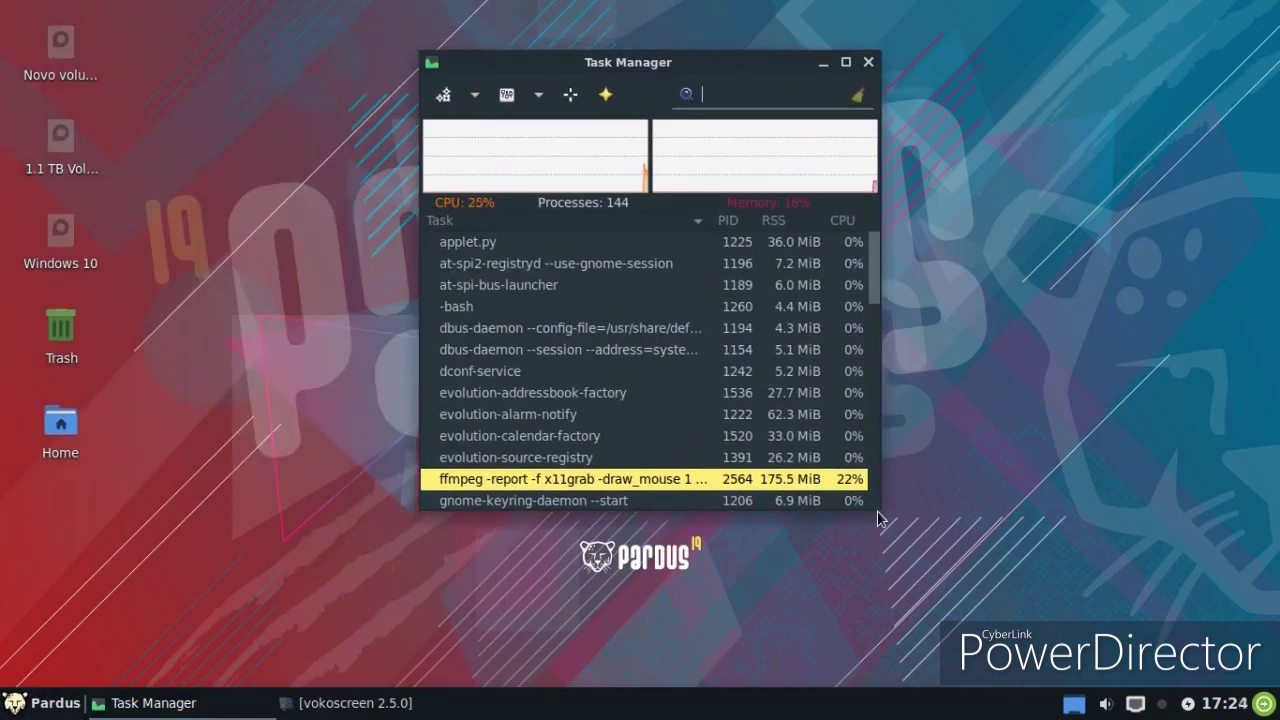
left_click_drag(879, 518, 1180, 563)
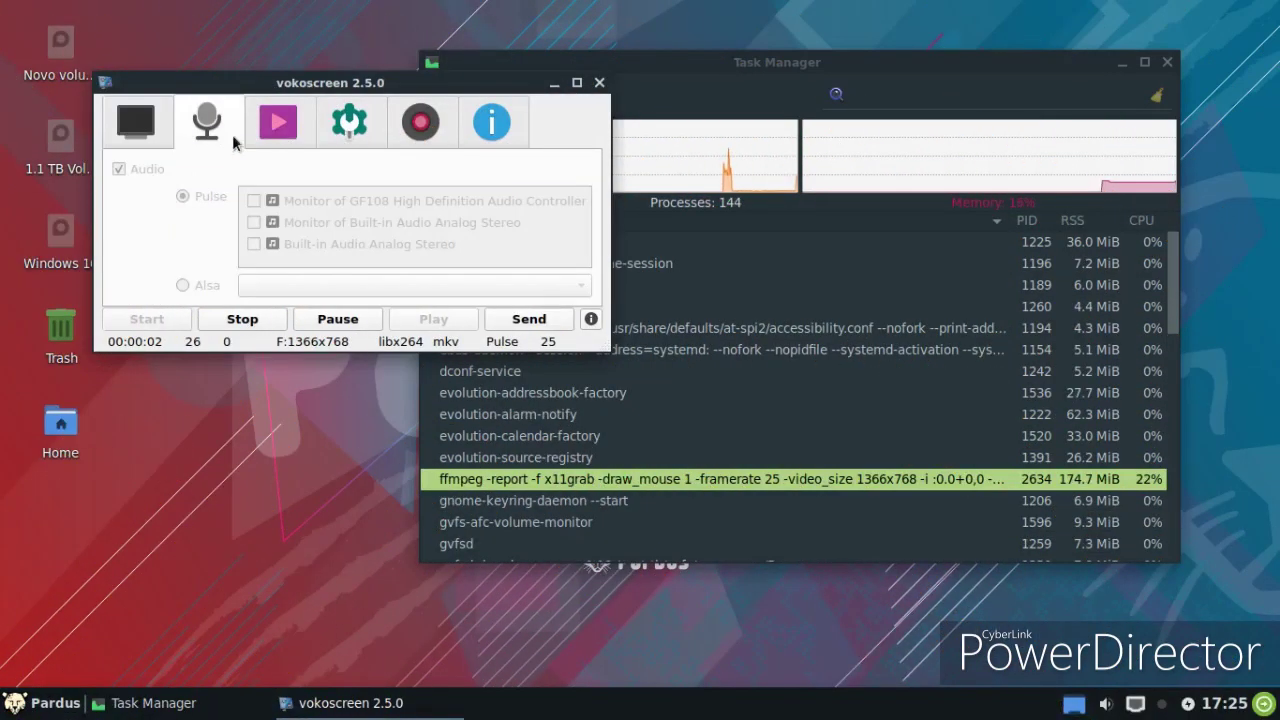
- Look through vokoscreen's player, settings, webcam and info pages, and minimize its window
left_click(277, 132)
left_click(356, 128)
left_click(434, 134)
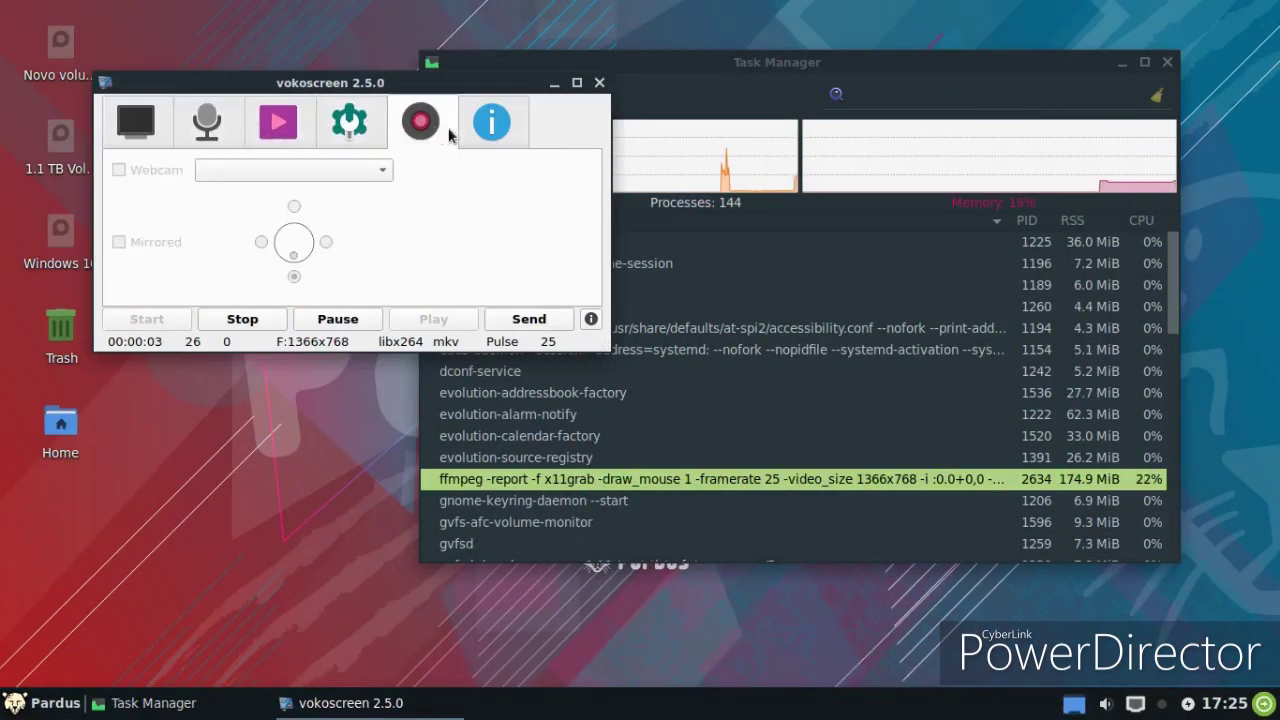
left_click(490, 135)
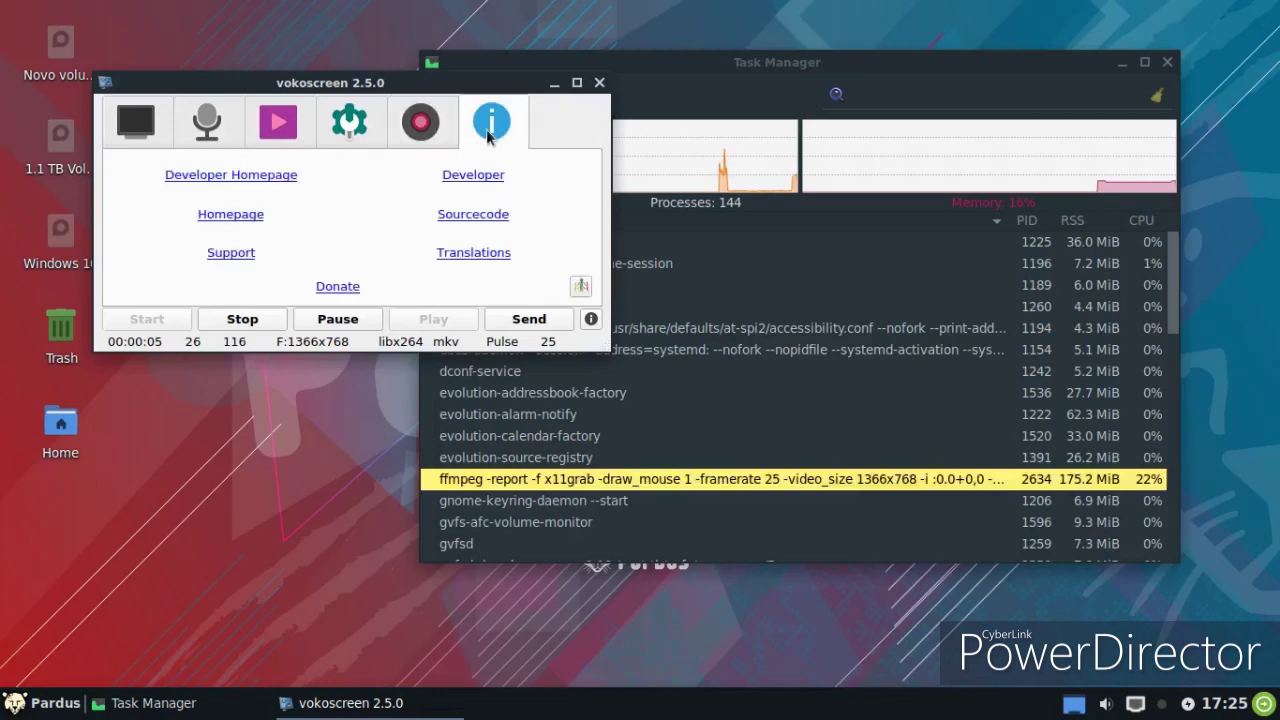
left_click(556, 85)
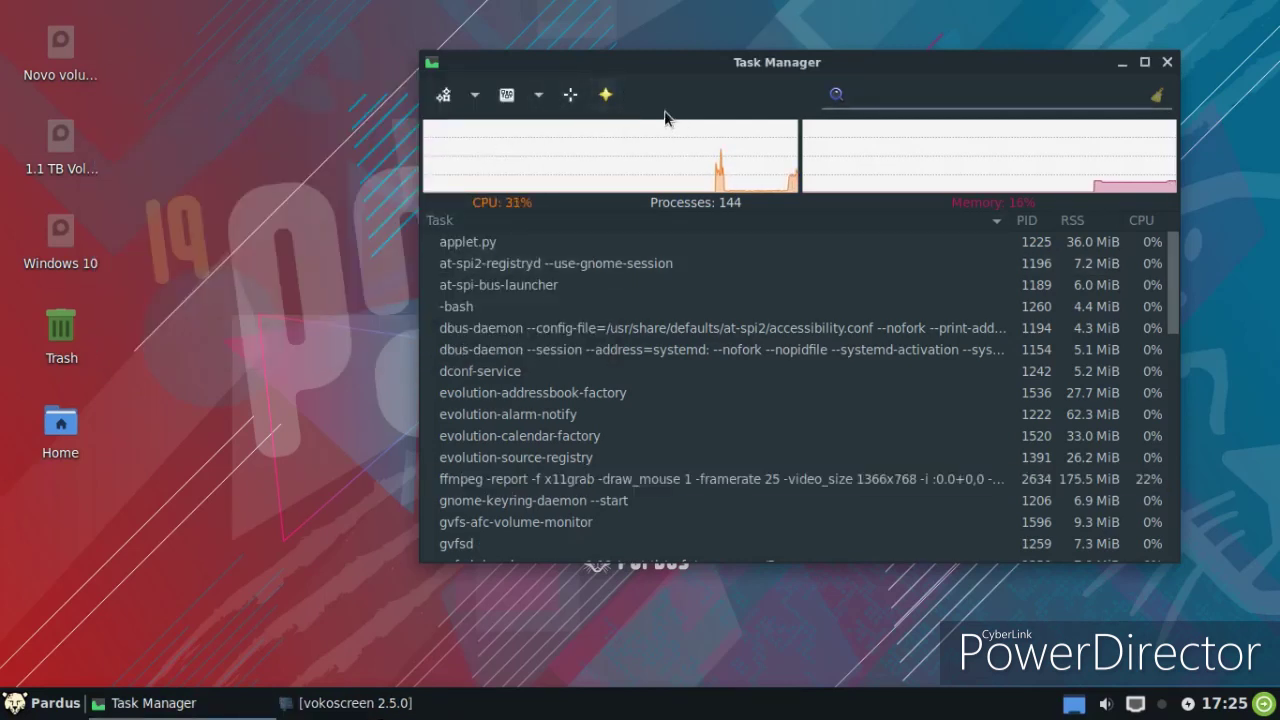
- View the Task Manager's About information, and turn on Show full command lines in its settings
left_click(605, 94)
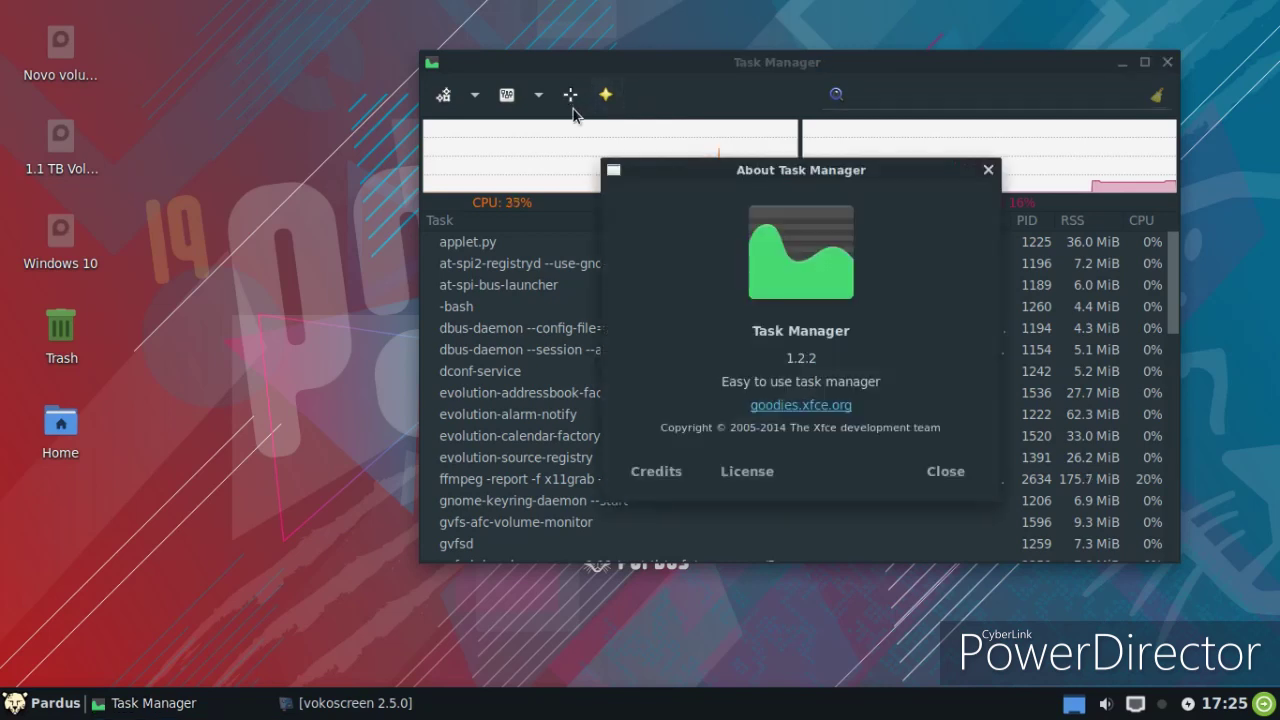
left_click(987, 171)
left_click(508, 95)
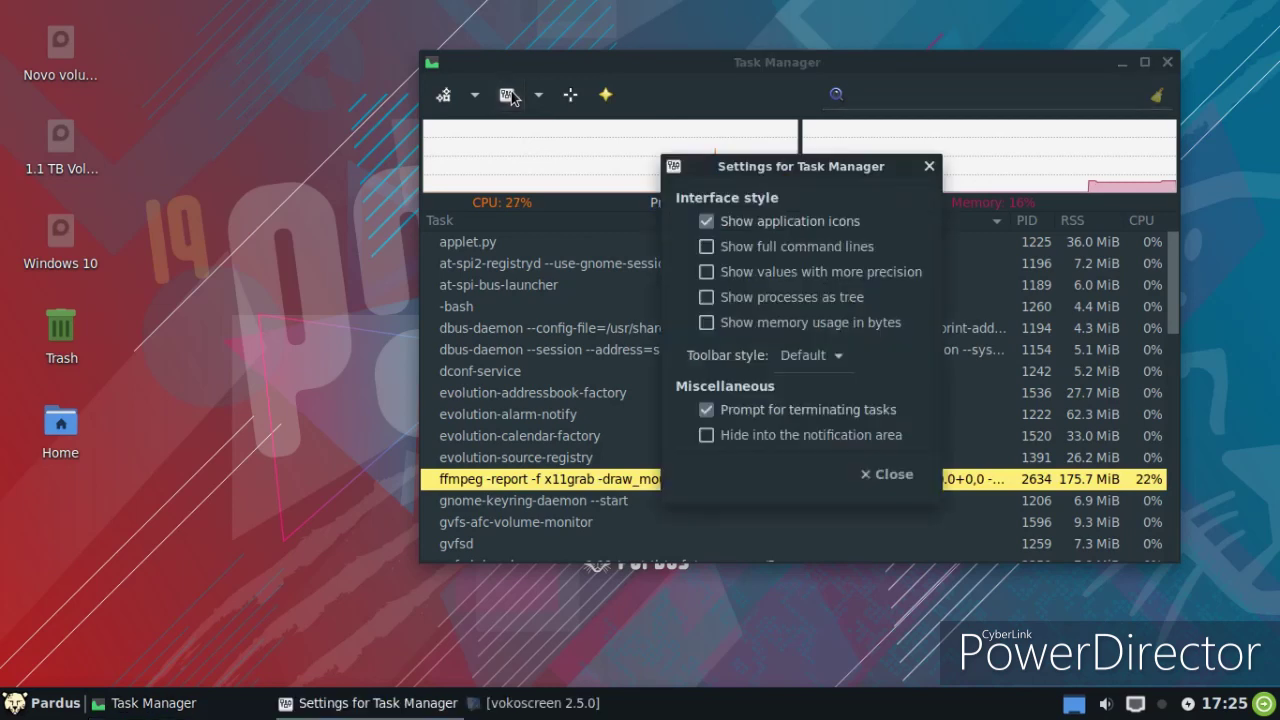
left_click(707, 247)
left_click(926, 170)
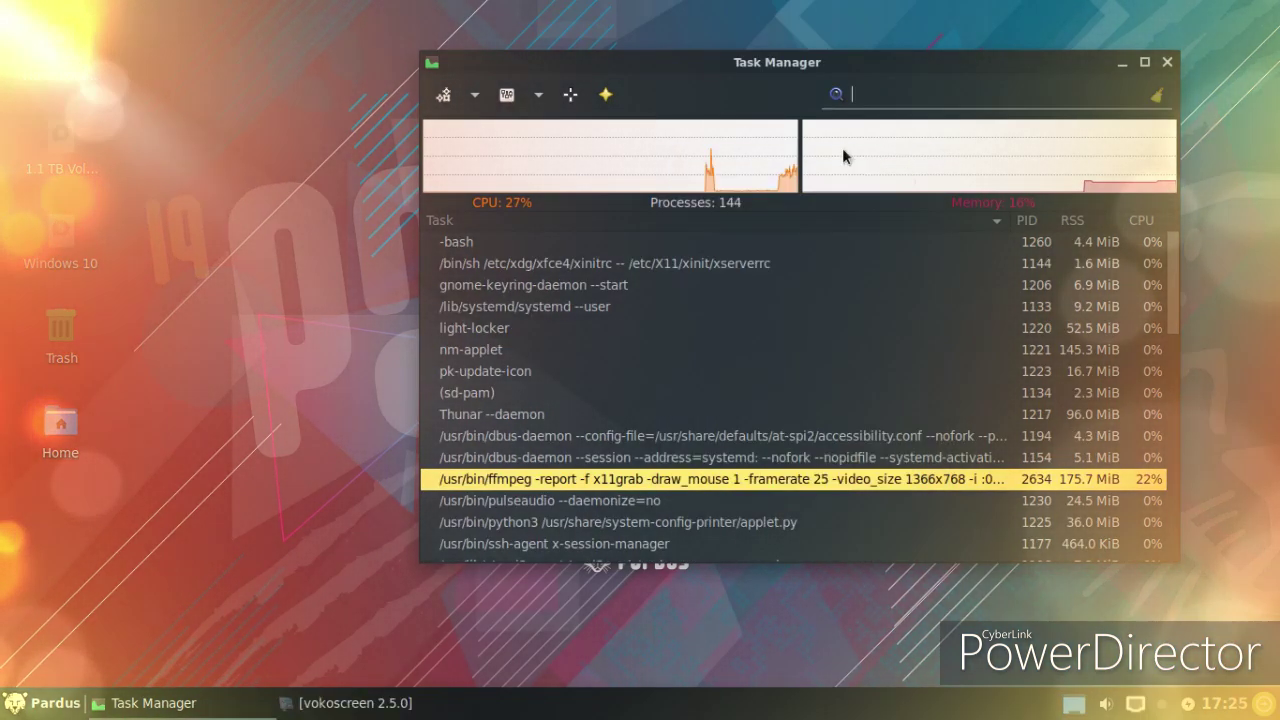
- Open and close the Application Finder from Task Manager, and shrink the Task Manager window to its CPU and memory graphs
left_click(443, 94)
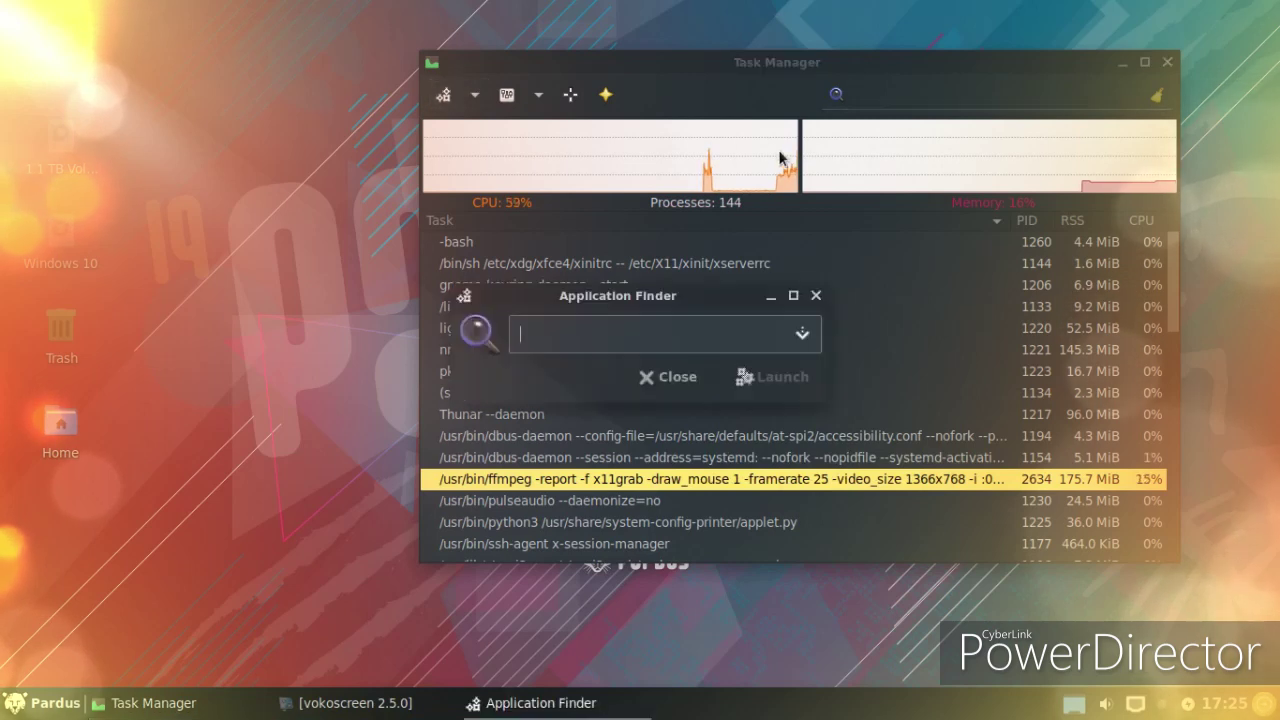
left_click(690, 376)
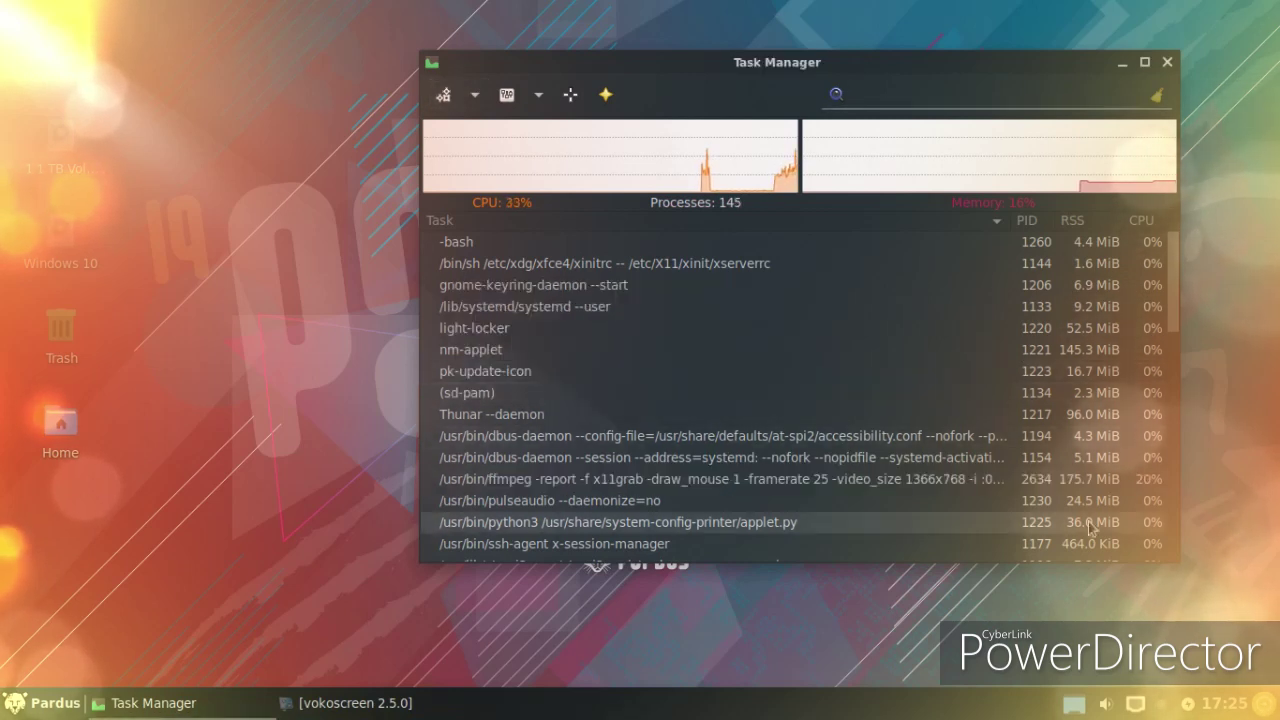
left_click(1186, 563)
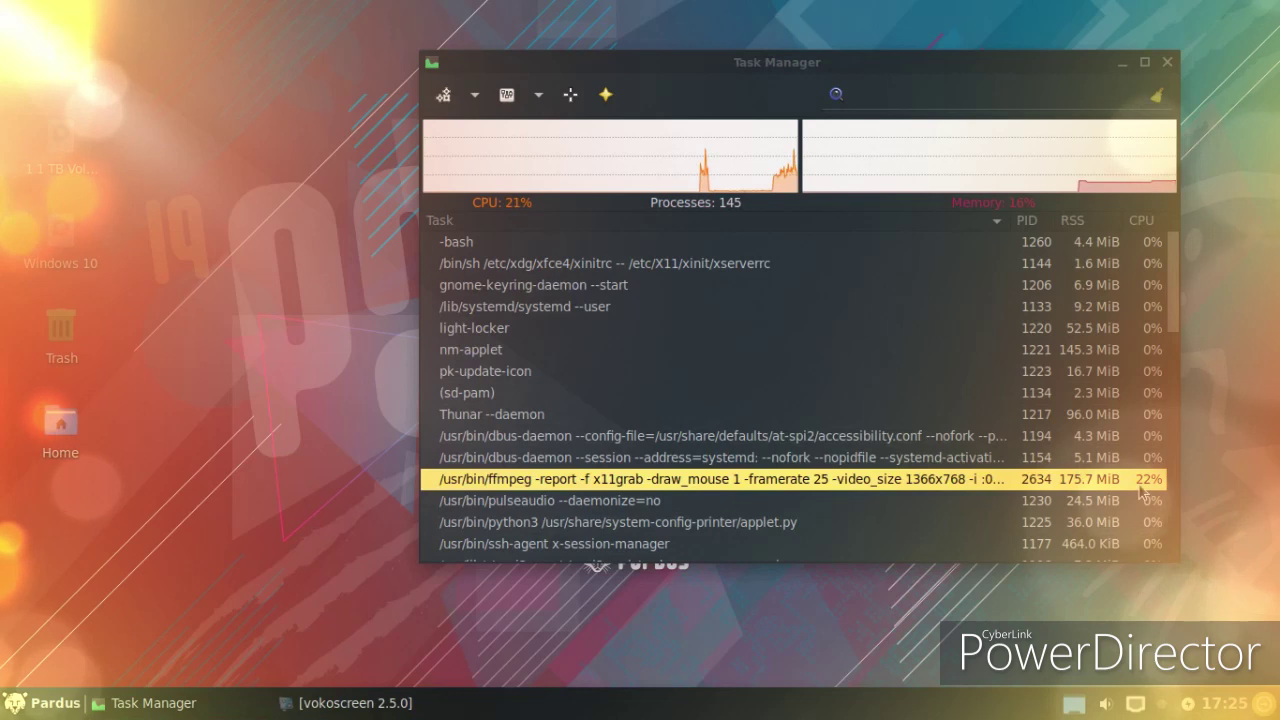
left_click_drag(966, 560, 911, 197)
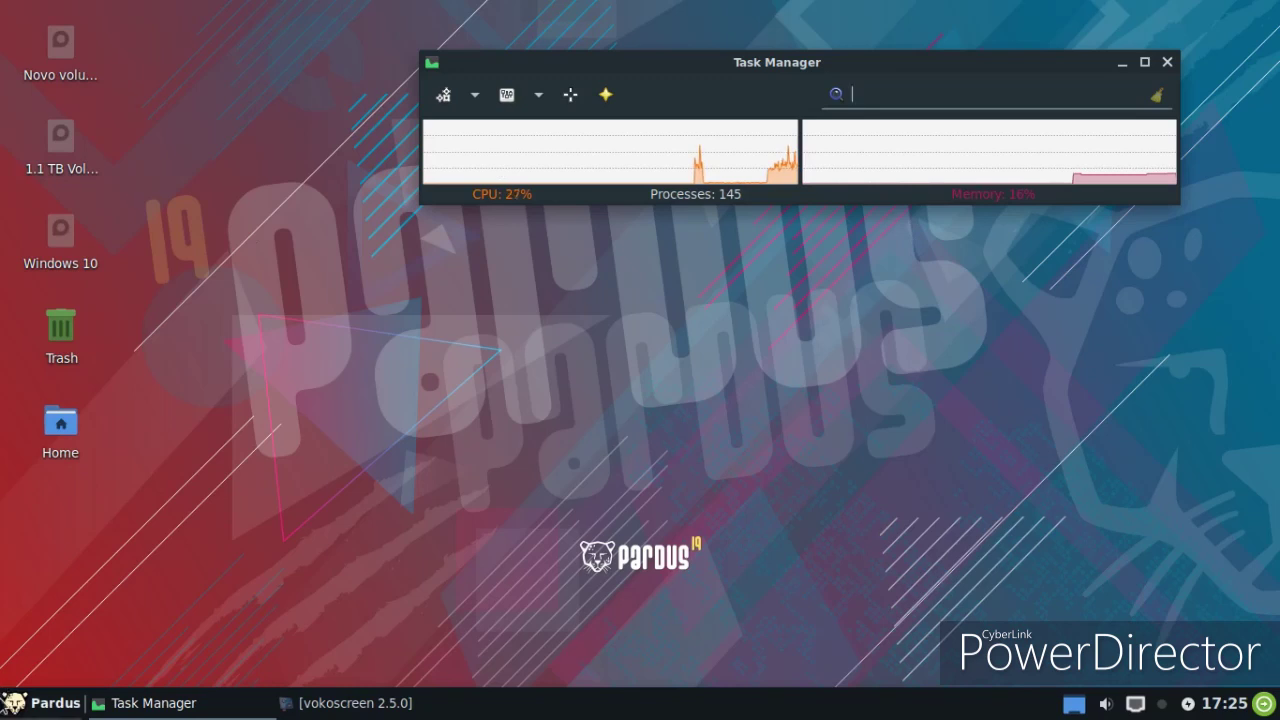
- Launch the Sensor Viewer from the System category and dismiss the Hddtemp notifications covering it
left_click(36, 700)
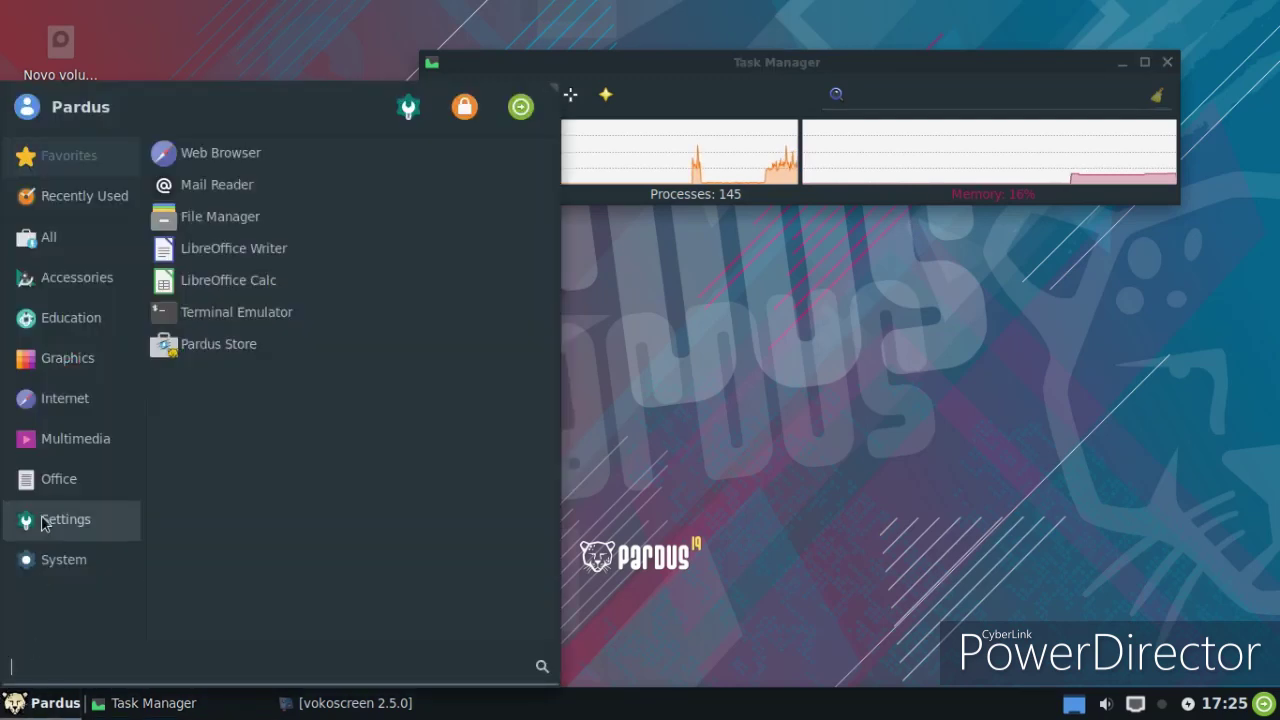
left_click(56, 560)
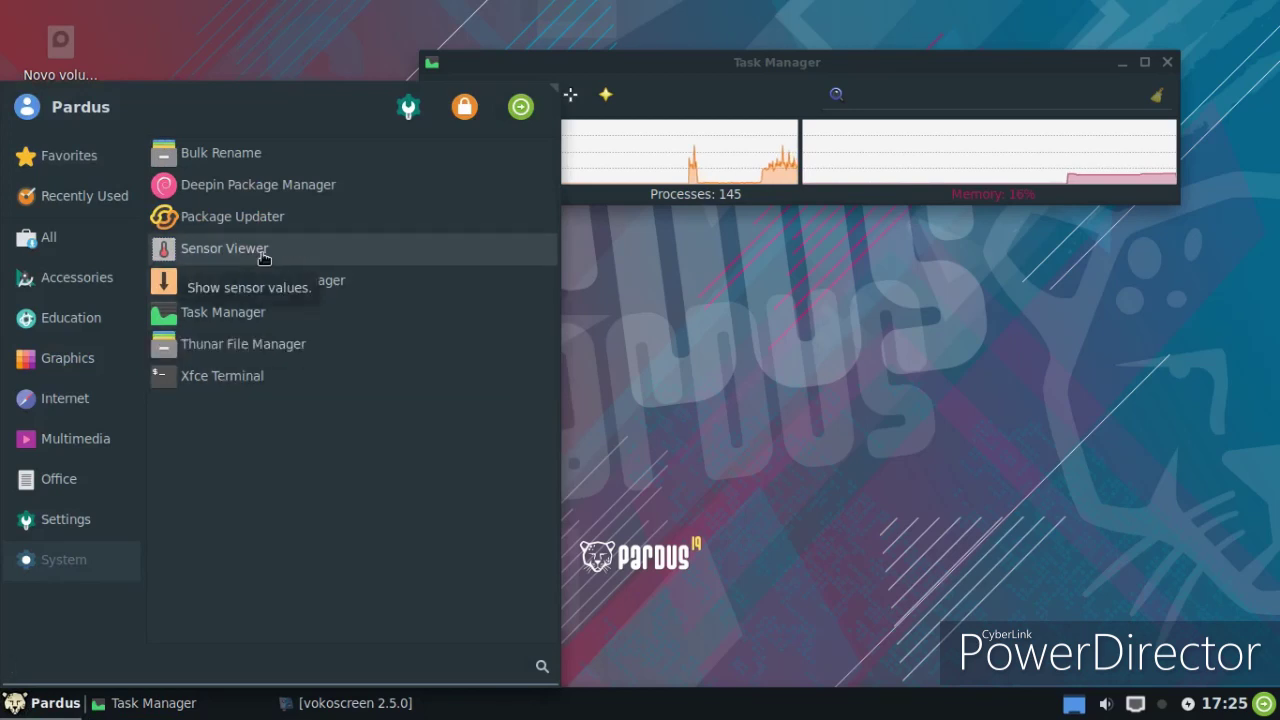
left_click(224, 248)
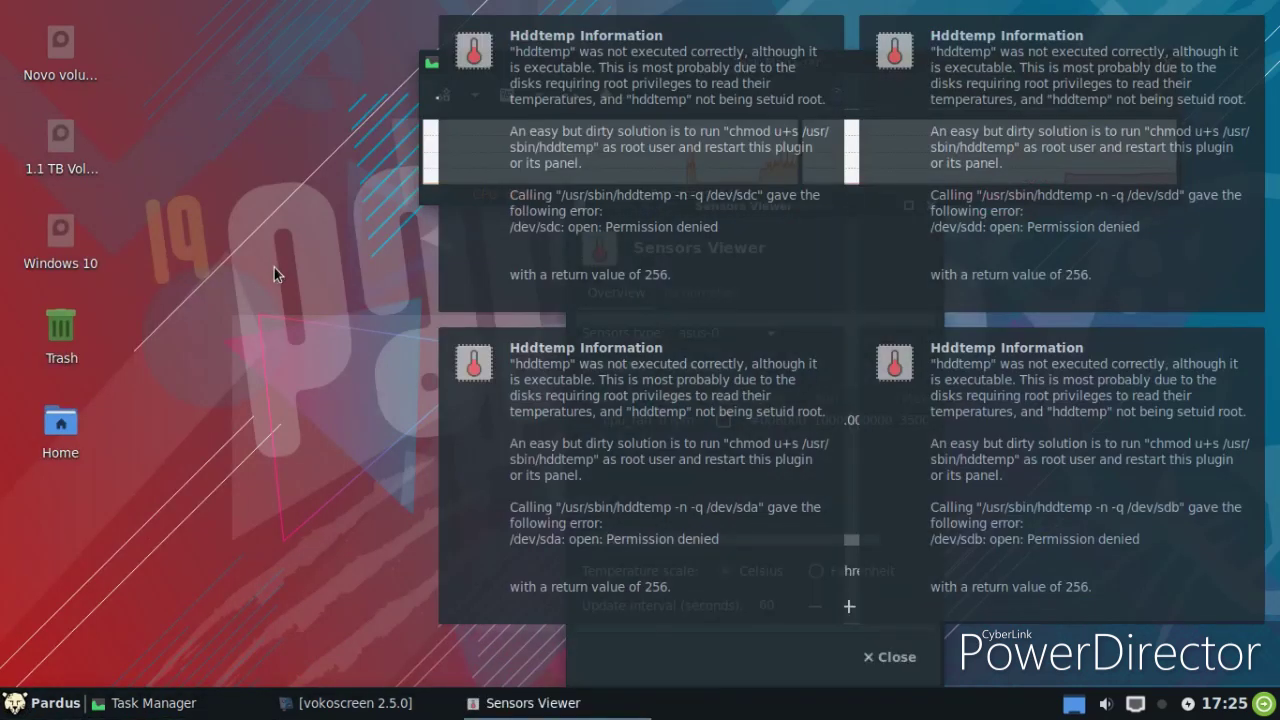
left_click(806, 41)
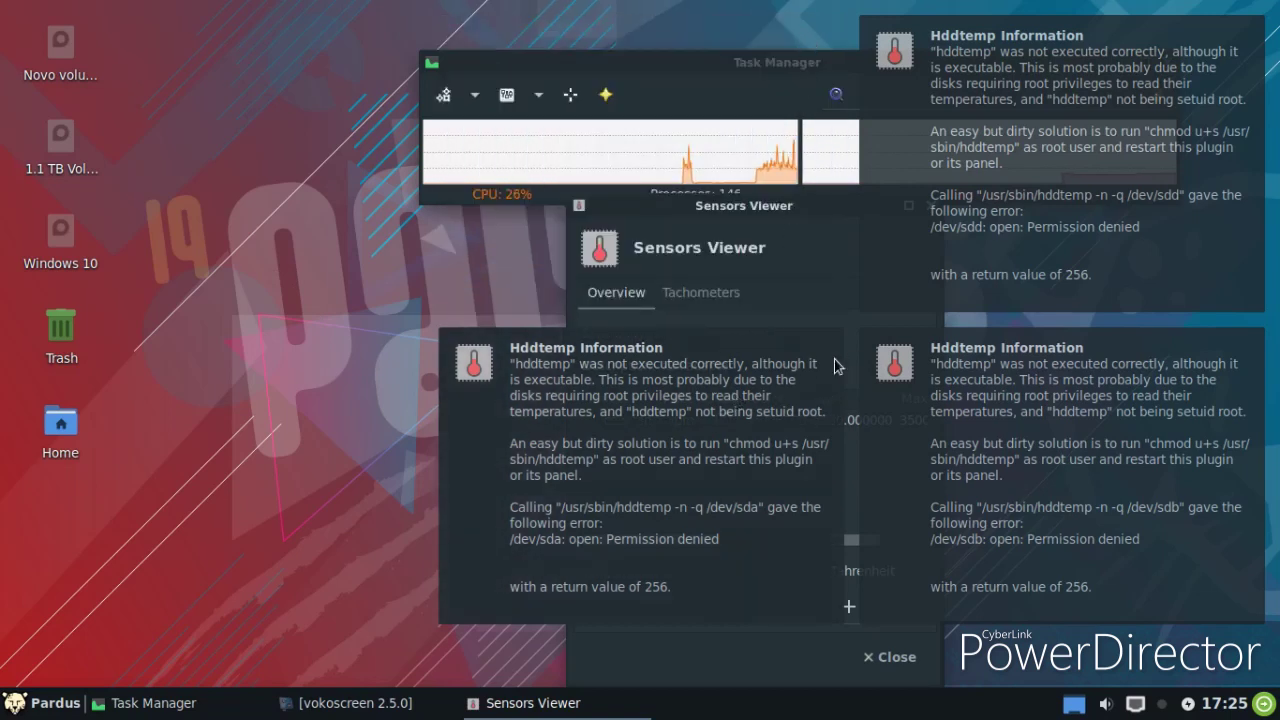
left_click(752, 345)
left_click(916, 453)
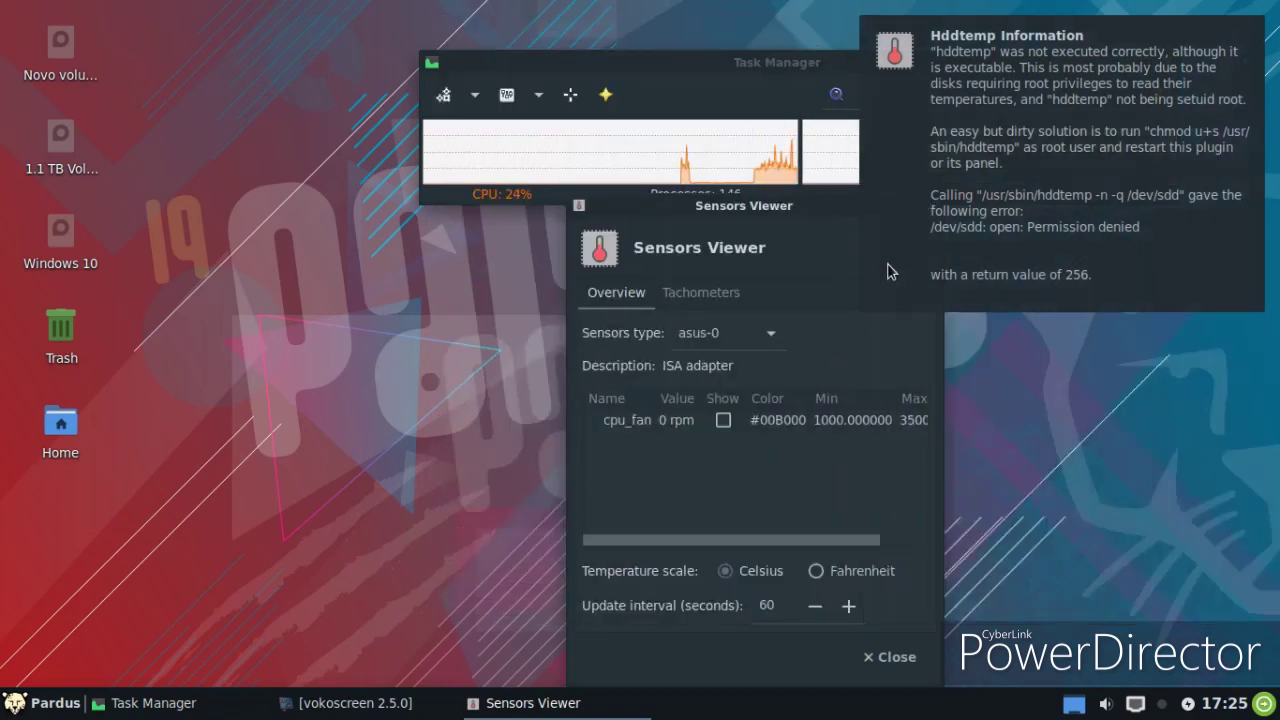
- Launch LibreOffice Writer to show a blank document, and close both Writer and the Sensors Viewer
left_click(12, 694)
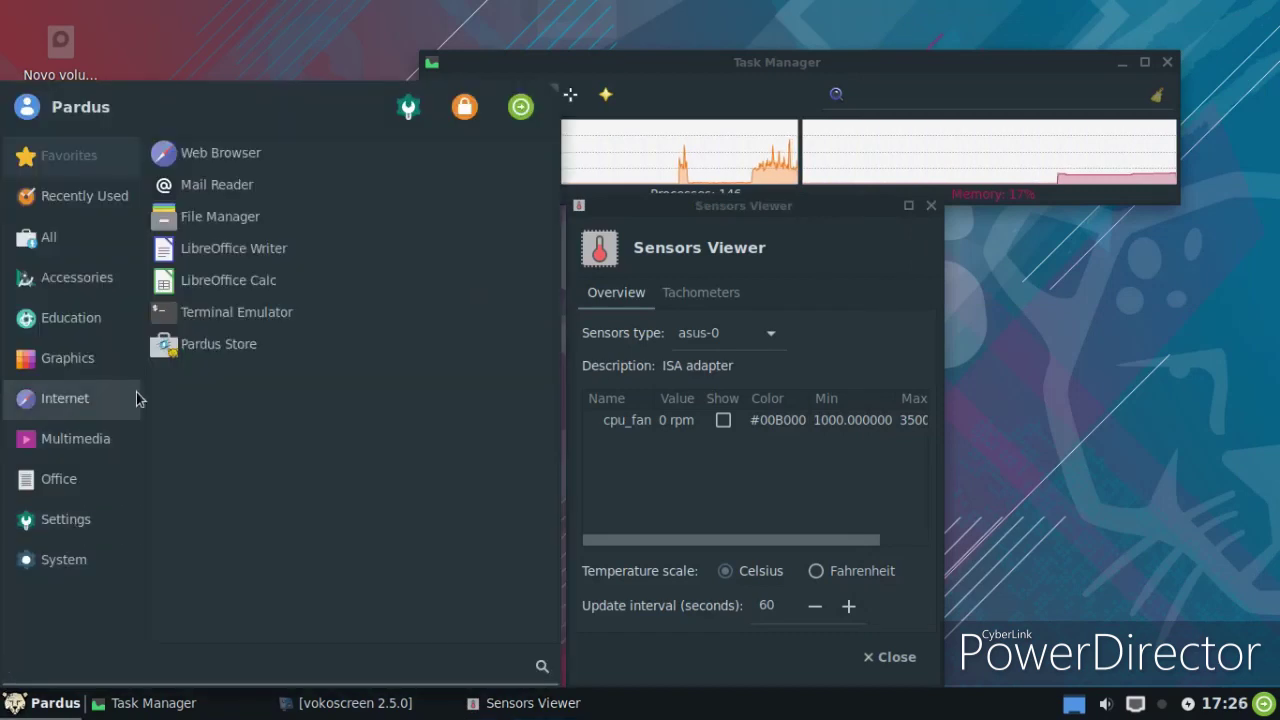
left_click(210, 250)
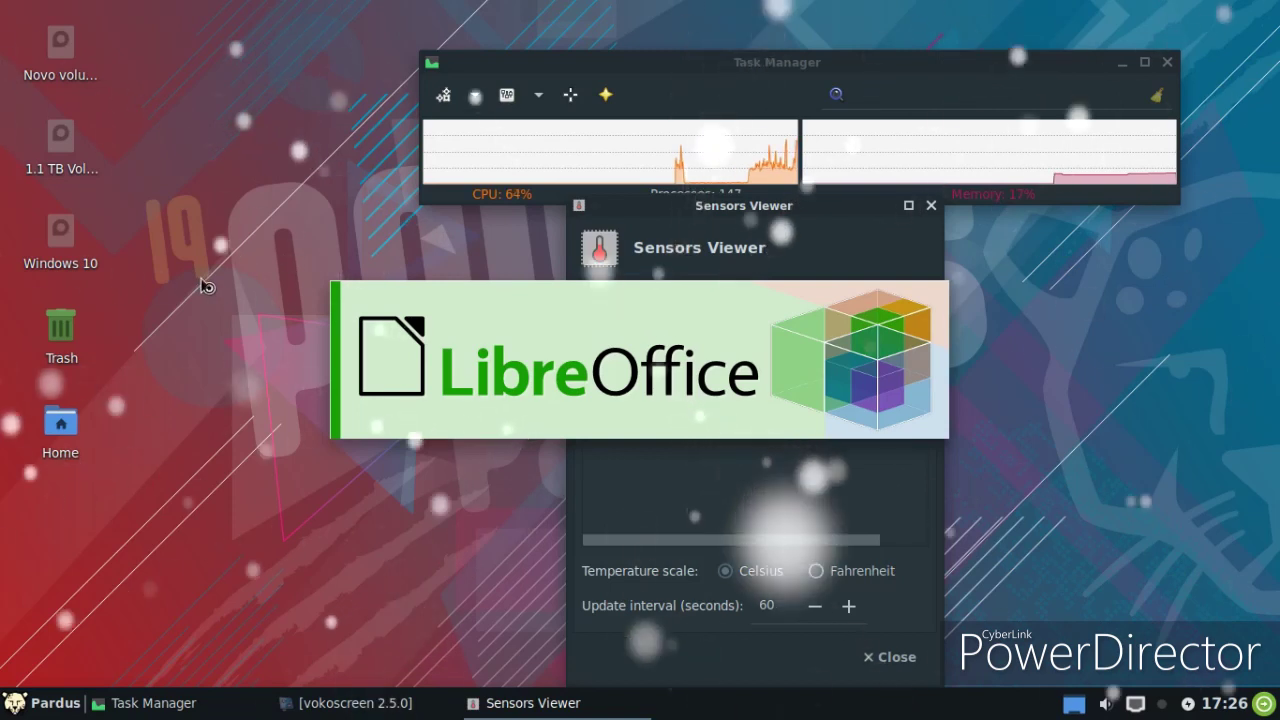
left_click(619, 567)
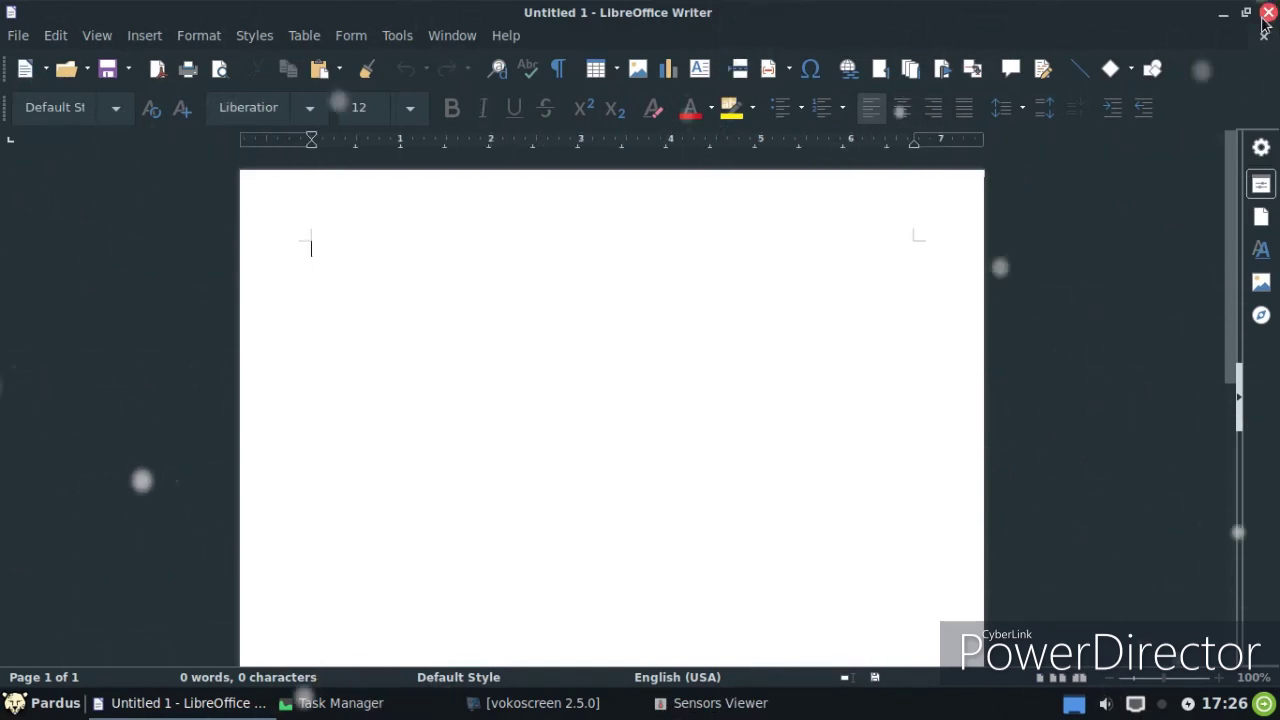
key("ctrl+q")
left_click(931, 205)
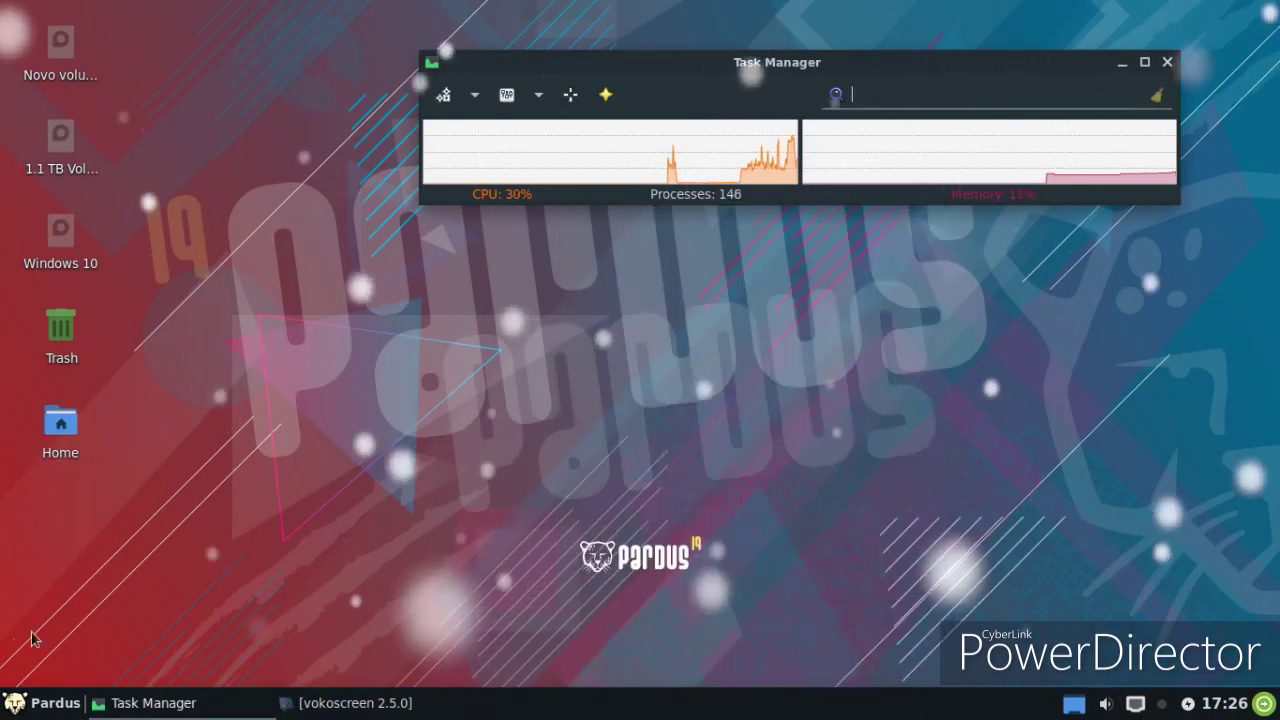
- Open the desktop panel's preferences and set the row size of Panel 1 to 39 pixels
left_click(14, 703)
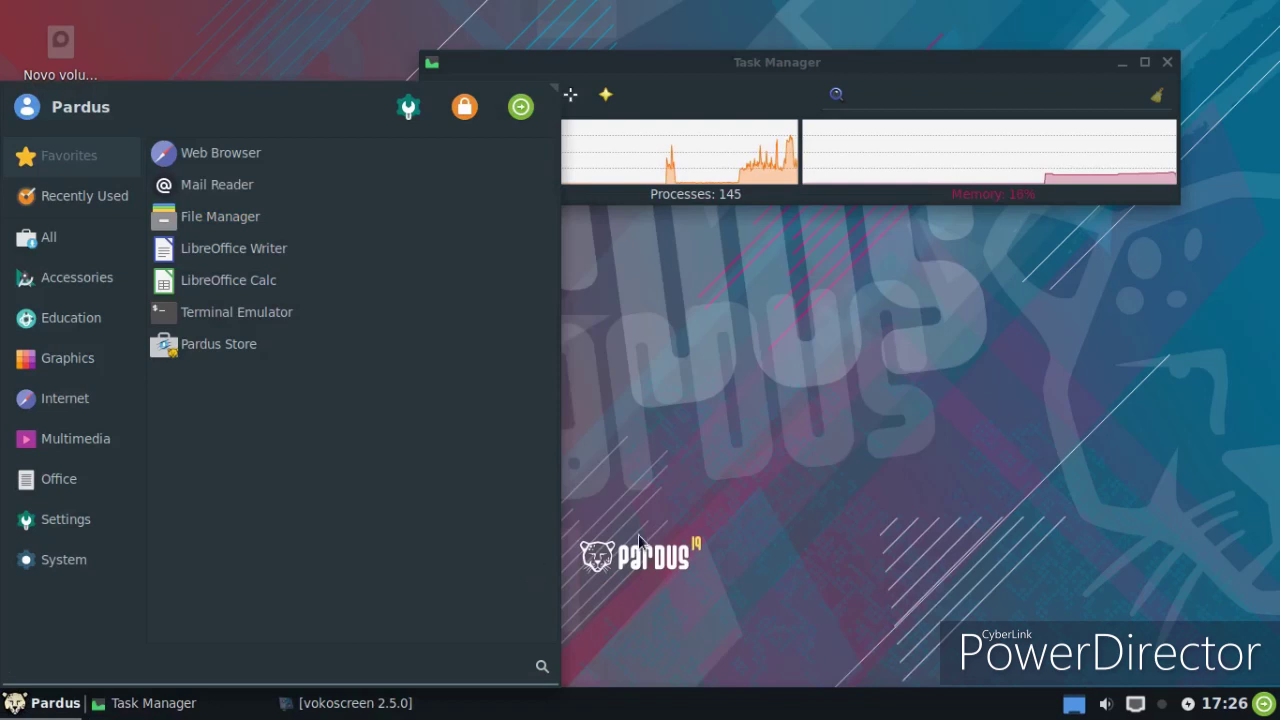
key("Escape")
right_click(533, 717)
mouse_move(577, 703)
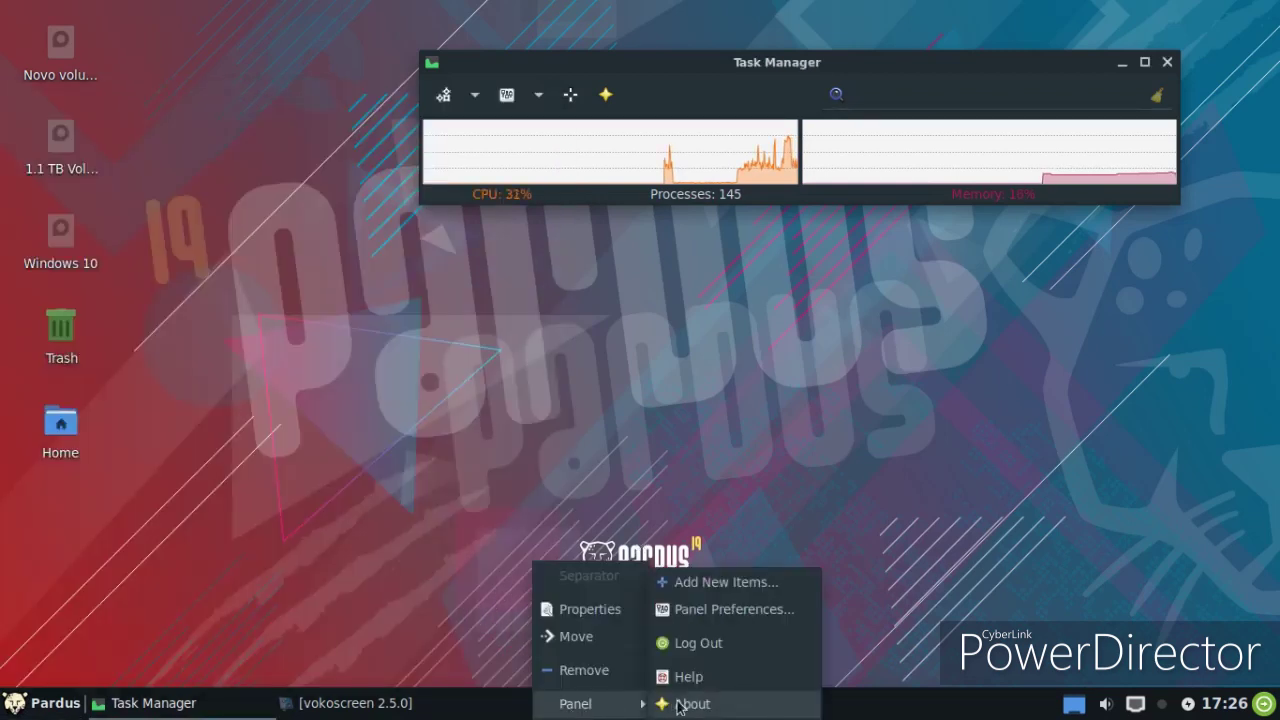
left_click(731, 610)
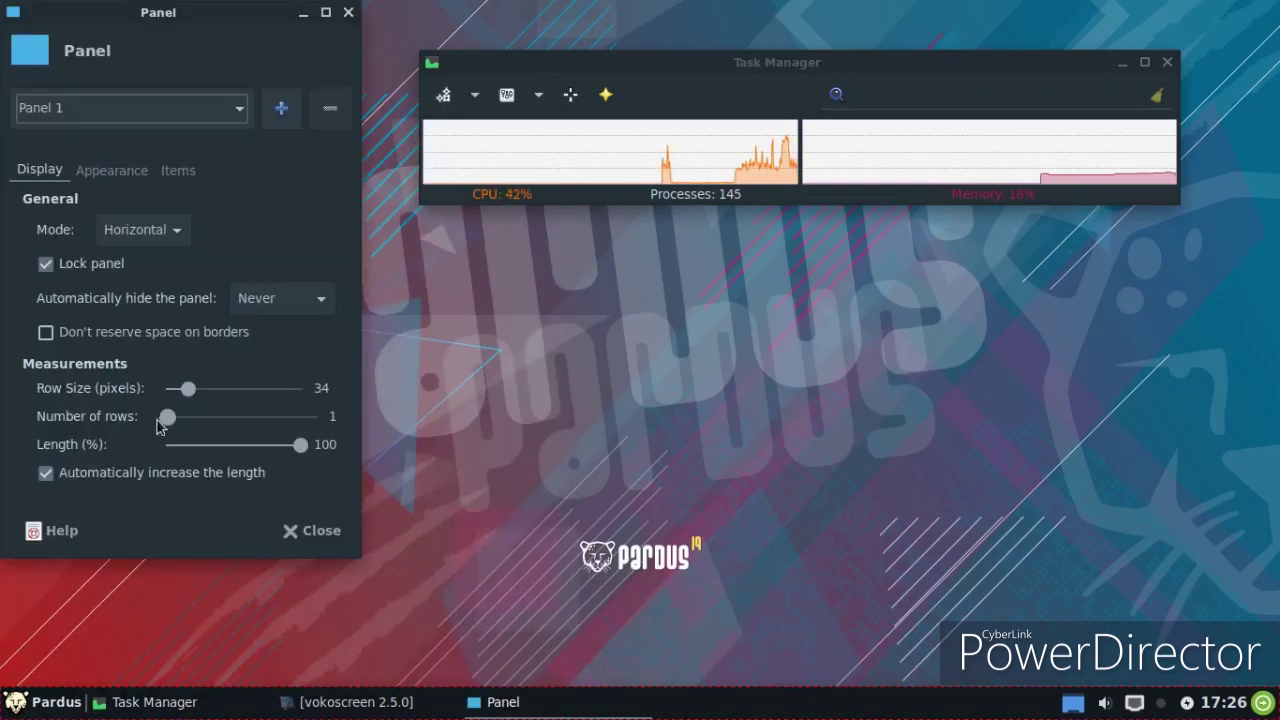
left_click_drag(187, 395, 195, 390)
- Give Panel 1 a solid color background with an alpha of 65, and close the preferences
left_click(108, 170)
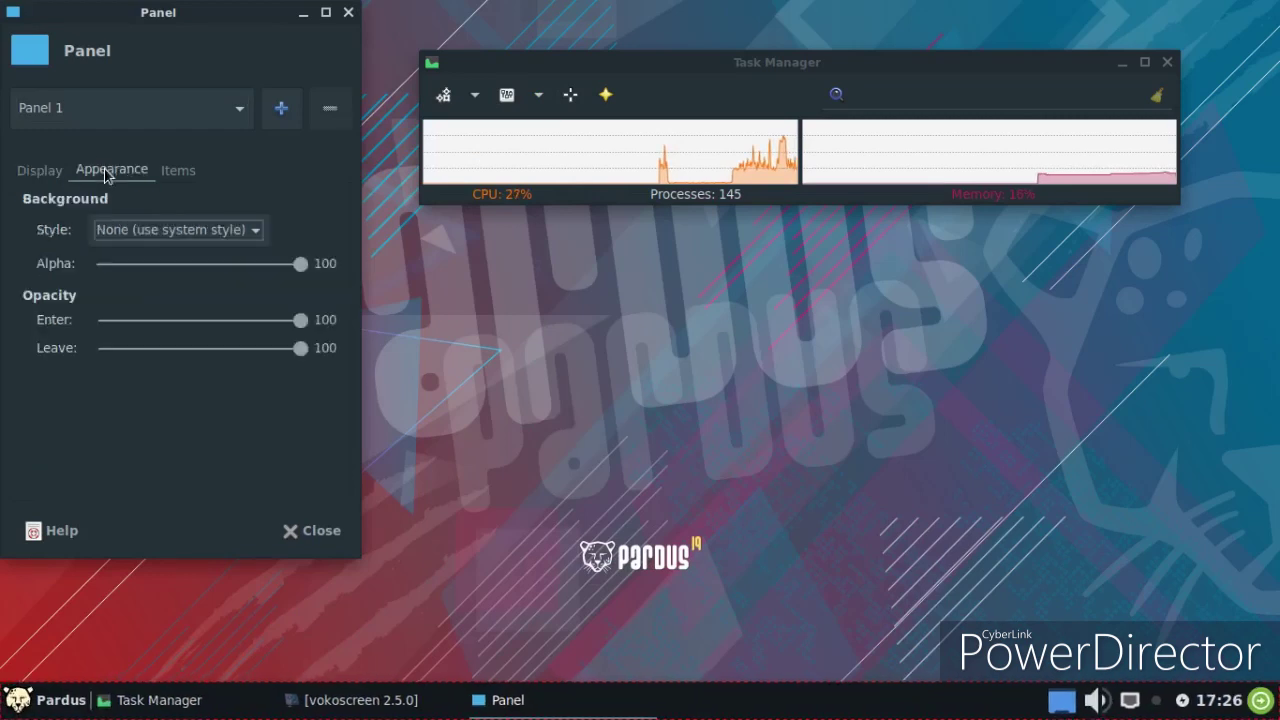
left_click(133, 228)
left_click(130, 262)
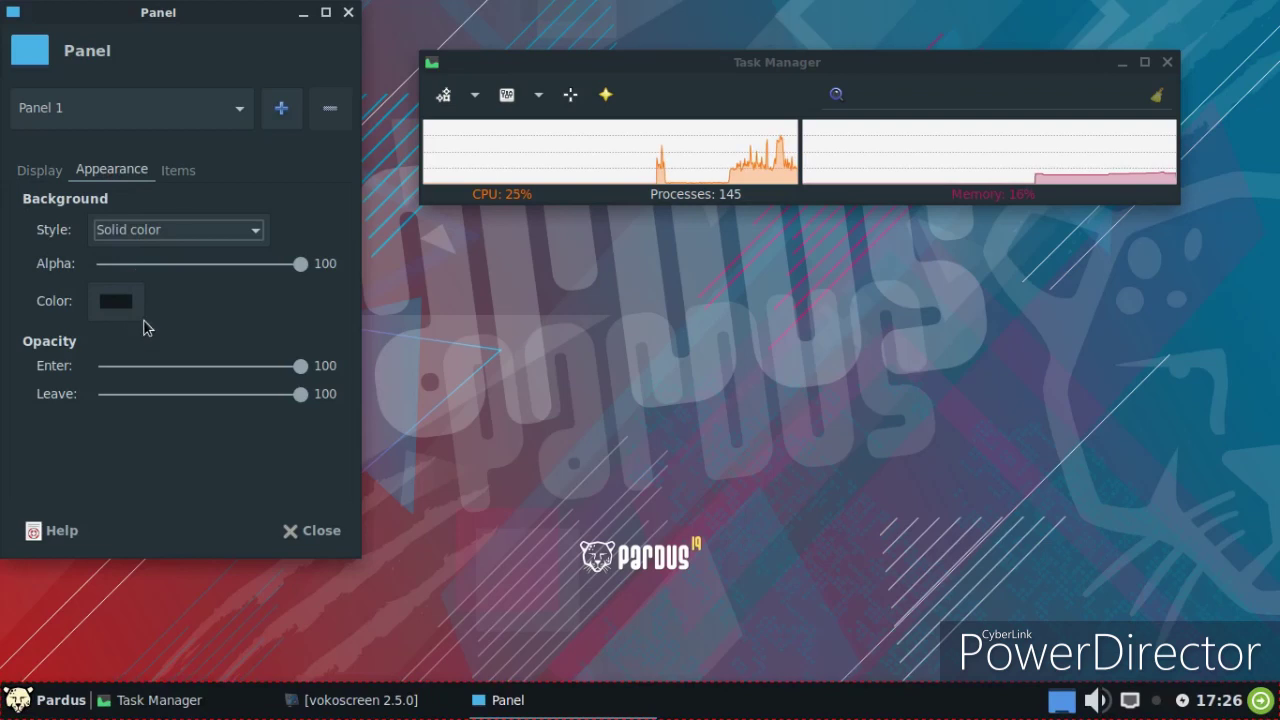
left_click_drag(299, 264, 229, 264)
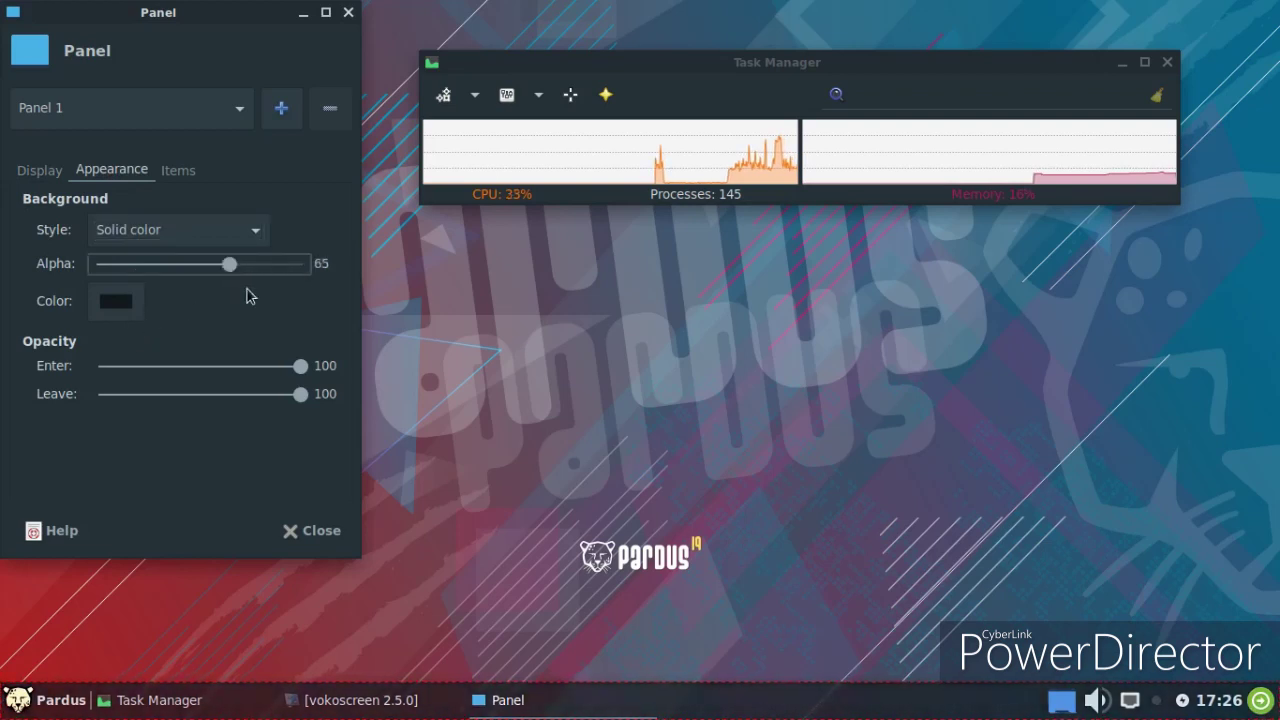
left_click(290, 530)
- Check the applications menu on the restyled panel, and view the properties of the panel's separator
left_click(50, 700)
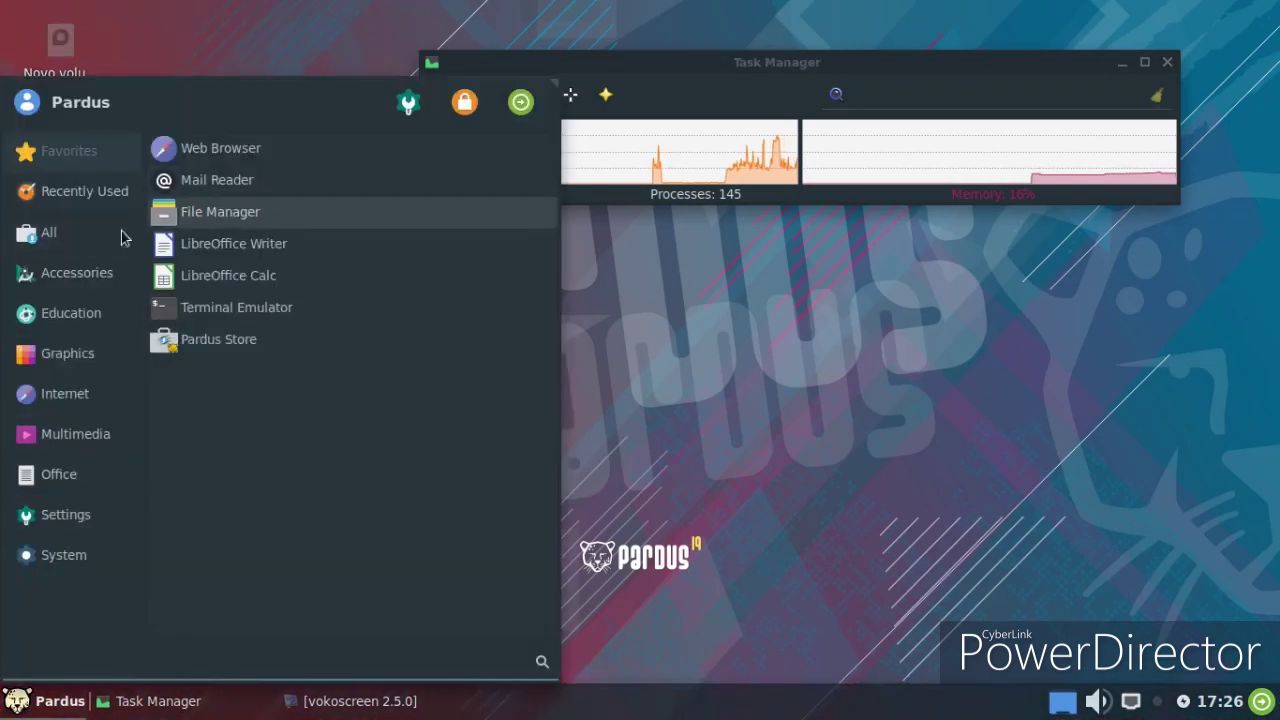
left_click(654, 374)
right_click(567, 706)
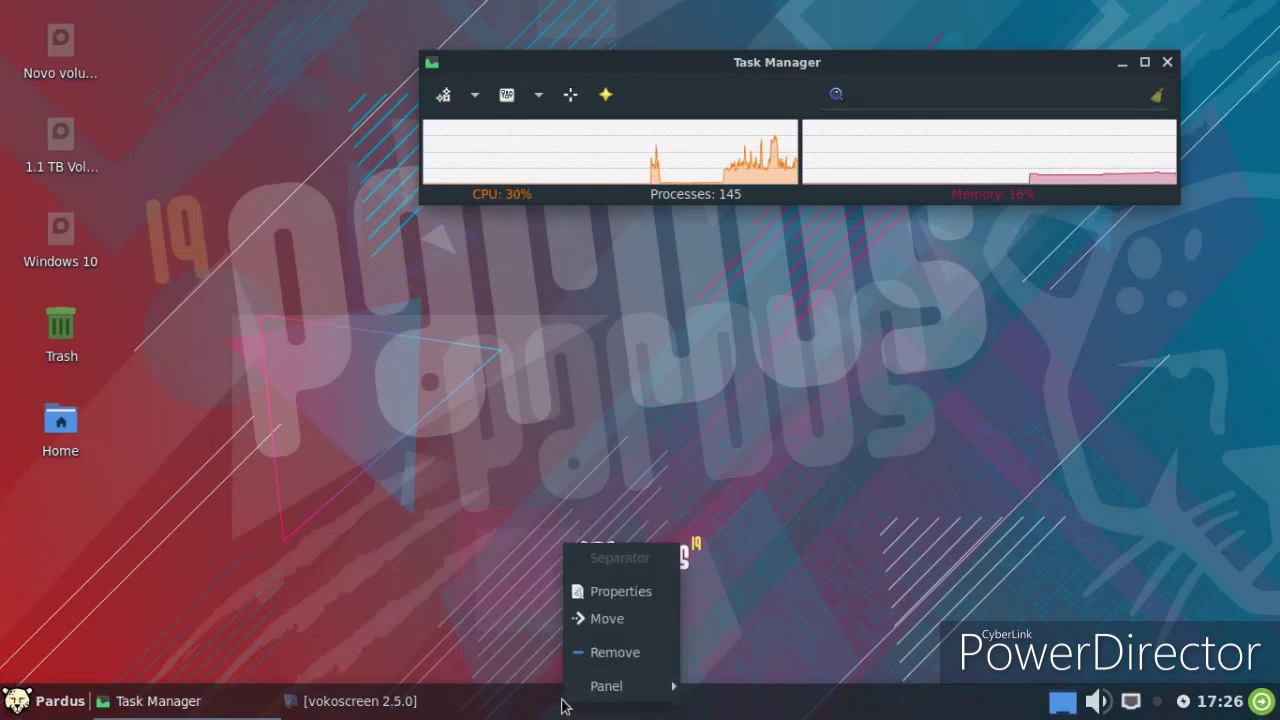
left_click(561, 589)
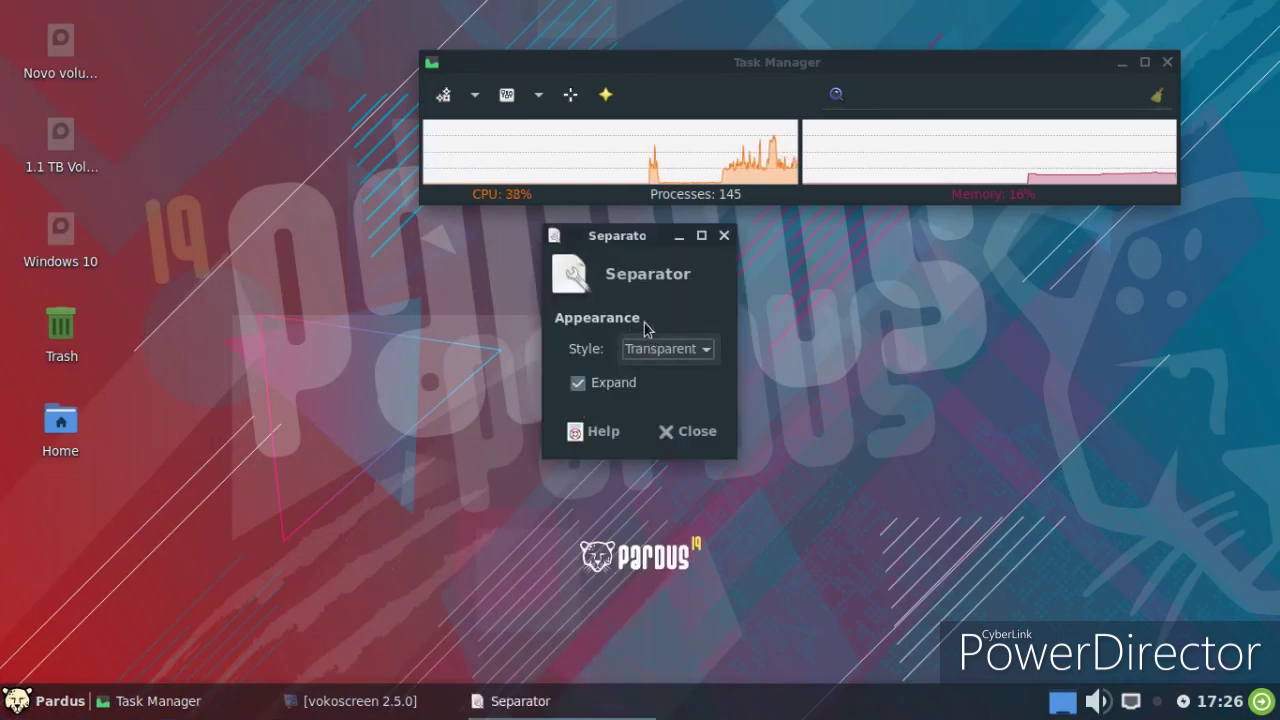
left_click(656, 440)
- Set the mode of Panel 1 to Vertical, and close the panel preferences and the Task Manager
right_click(550, 706)
mouse_move(556, 700)
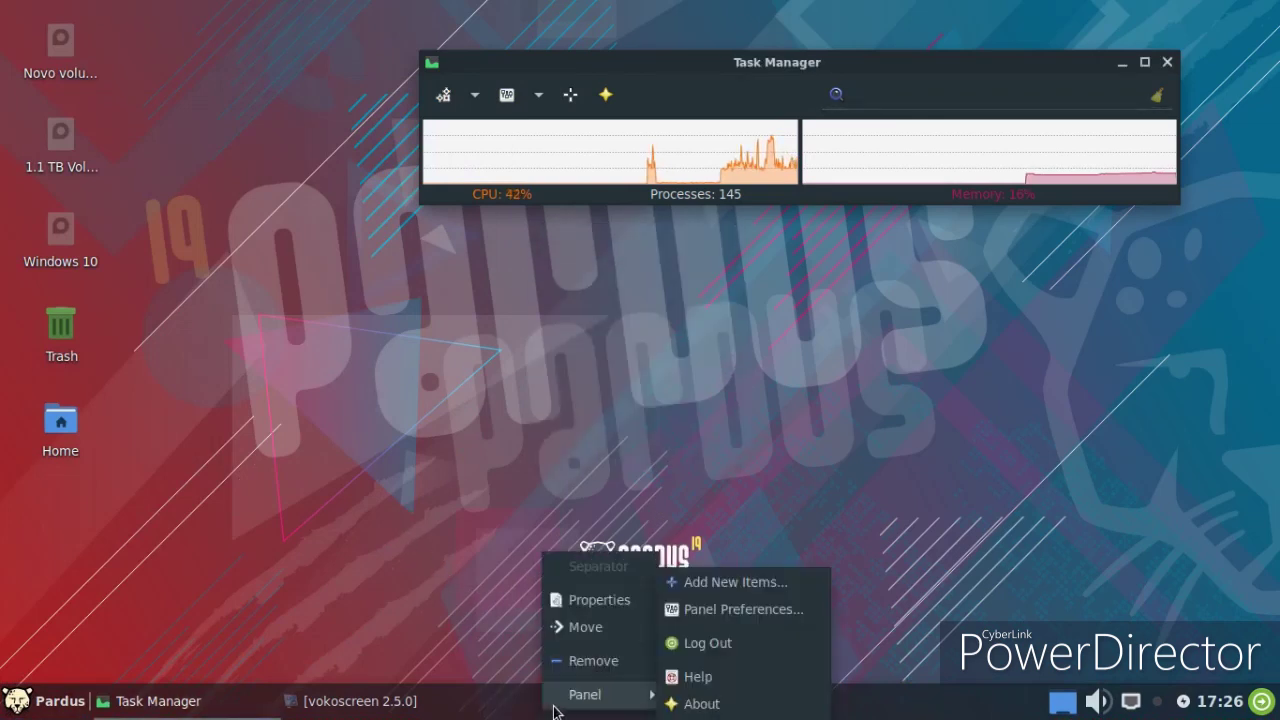
left_click(748, 610)
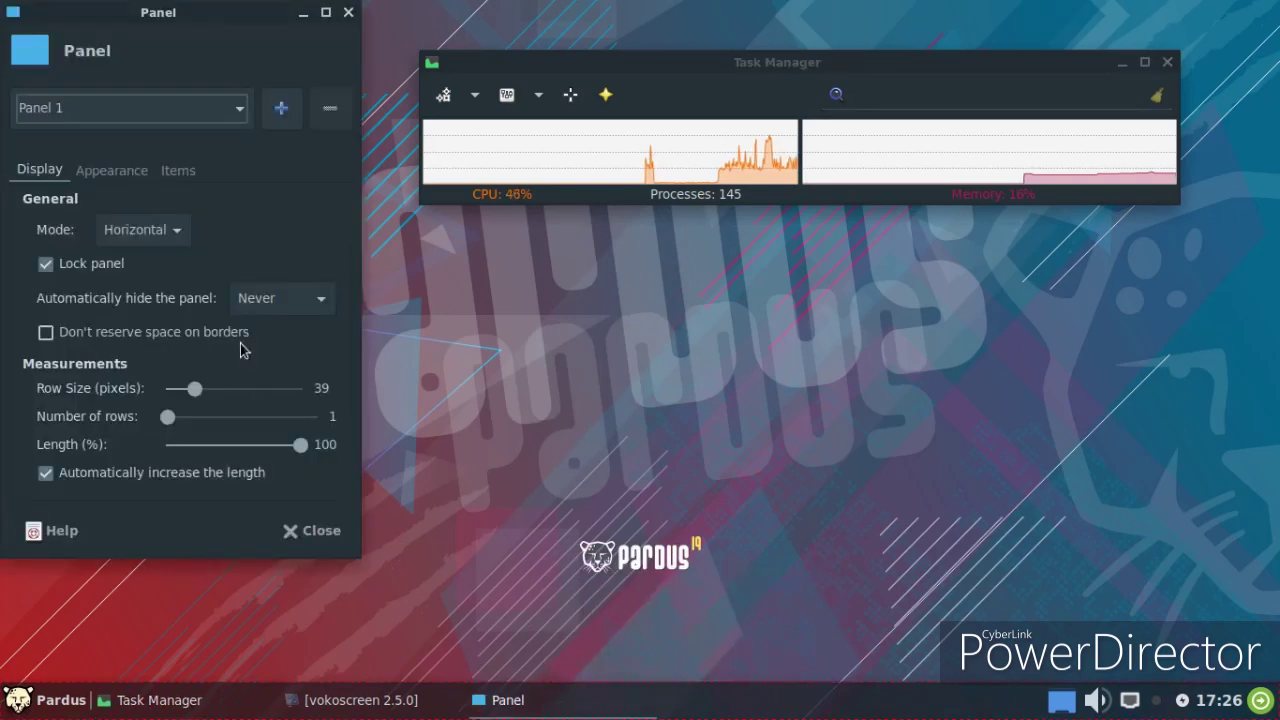
left_click(95, 172)
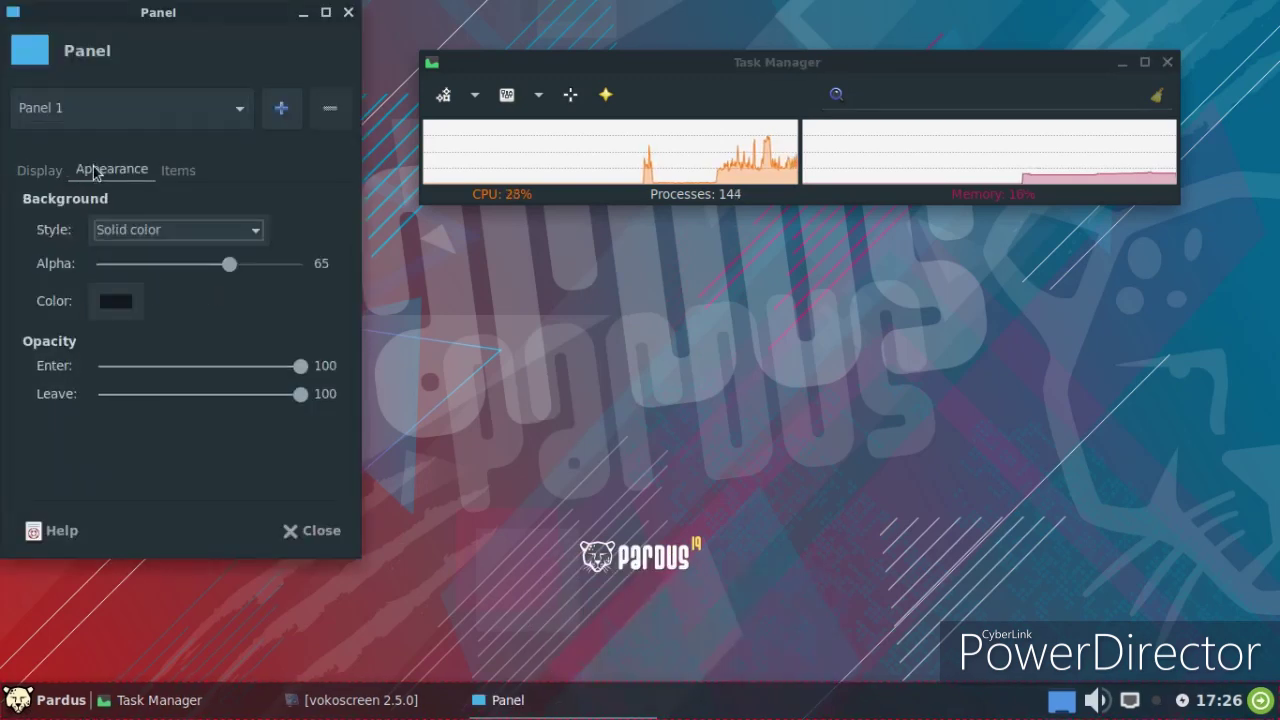
left_click(70, 174)
left_click(115, 228)
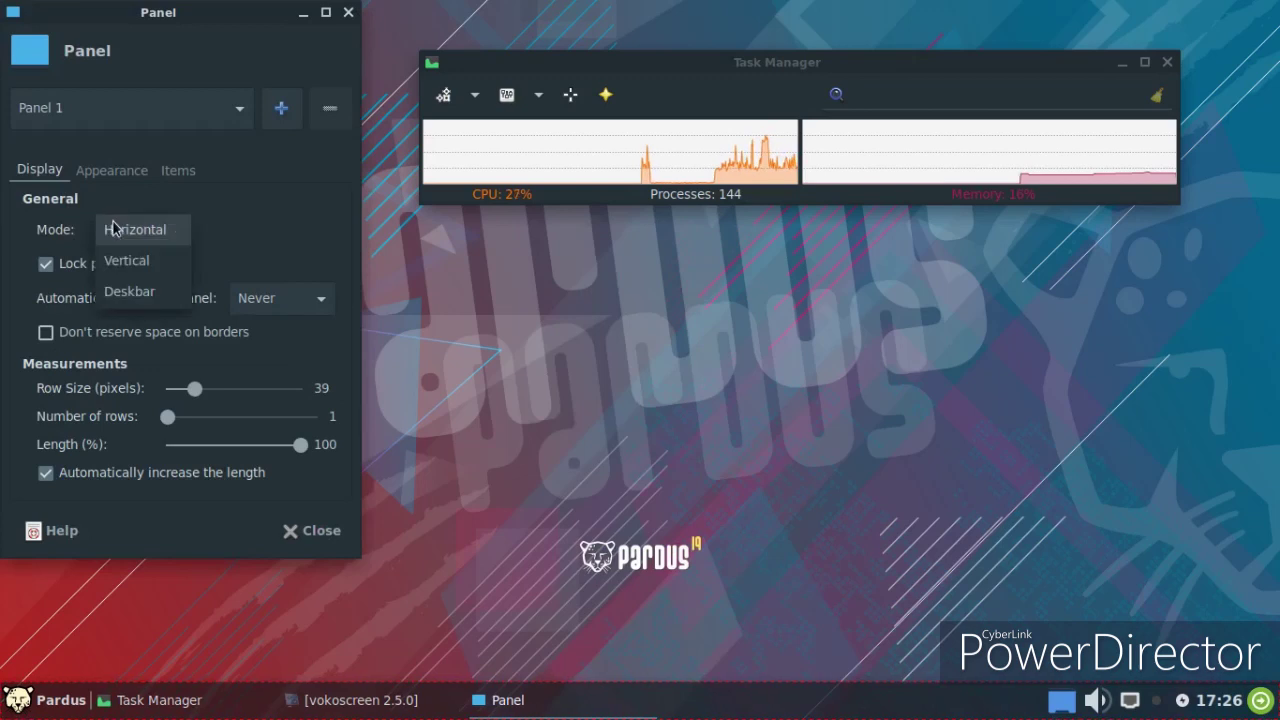
left_click(127, 263)
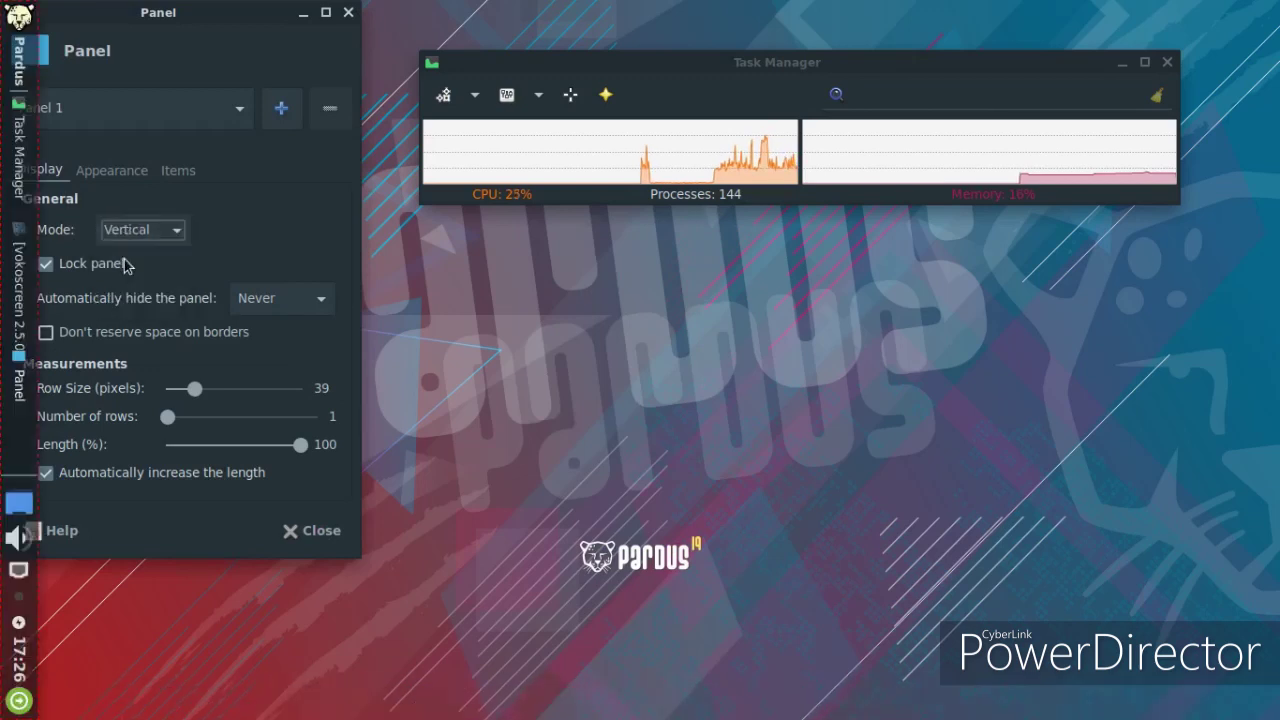
left_click(348, 12)
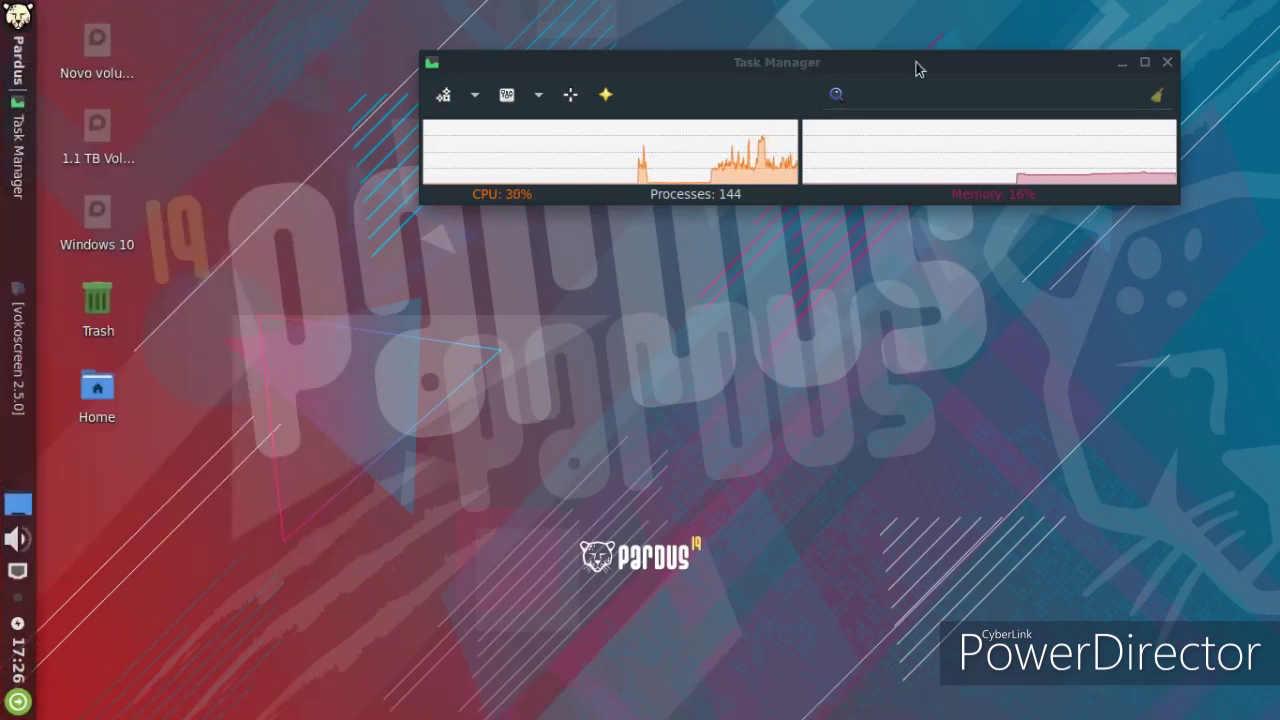
left_click(1167, 62)
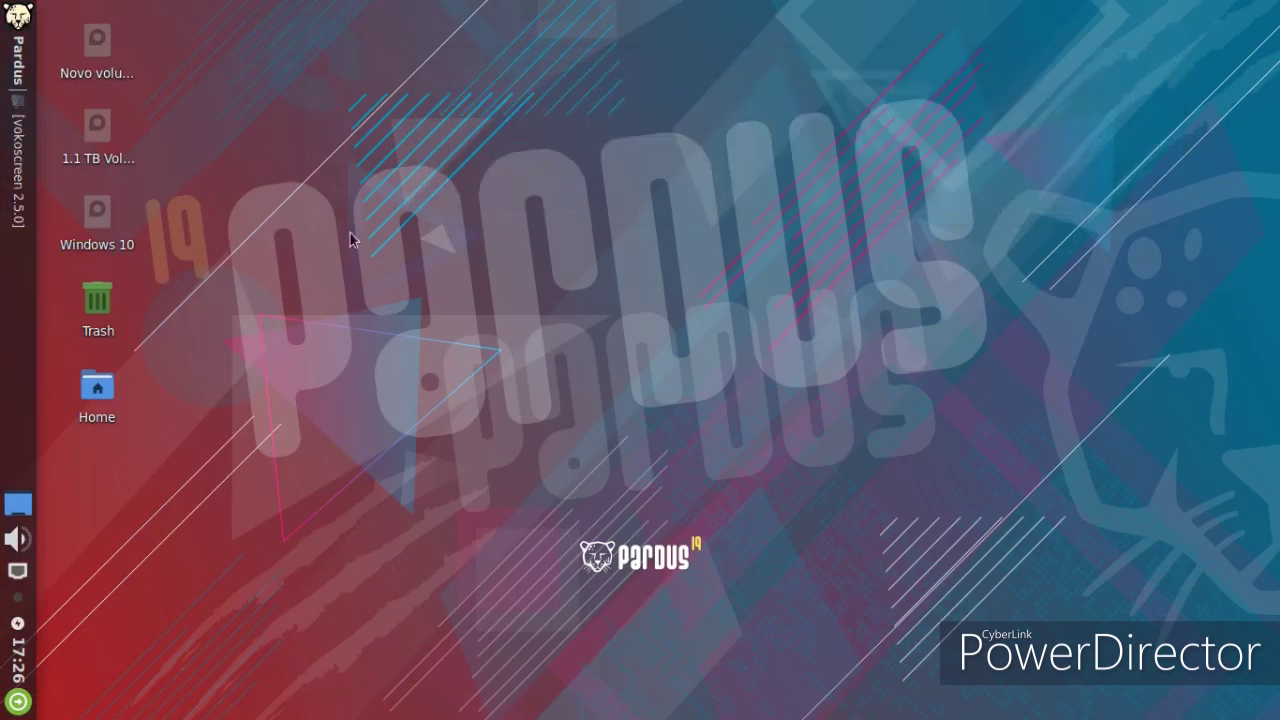
- Check the applications menu's Settings and System categories, open Synaptic Package Manager to view its package list, and close it
left_click(18, 14)
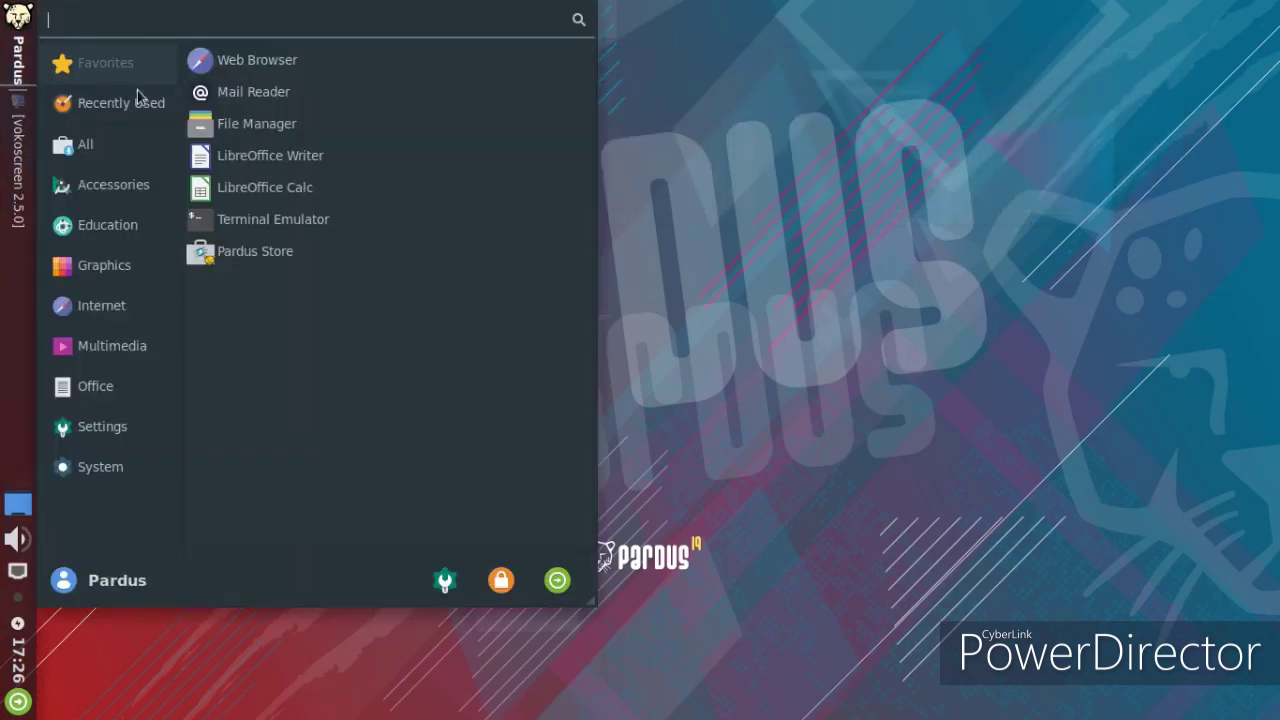
left_click(589, 612)
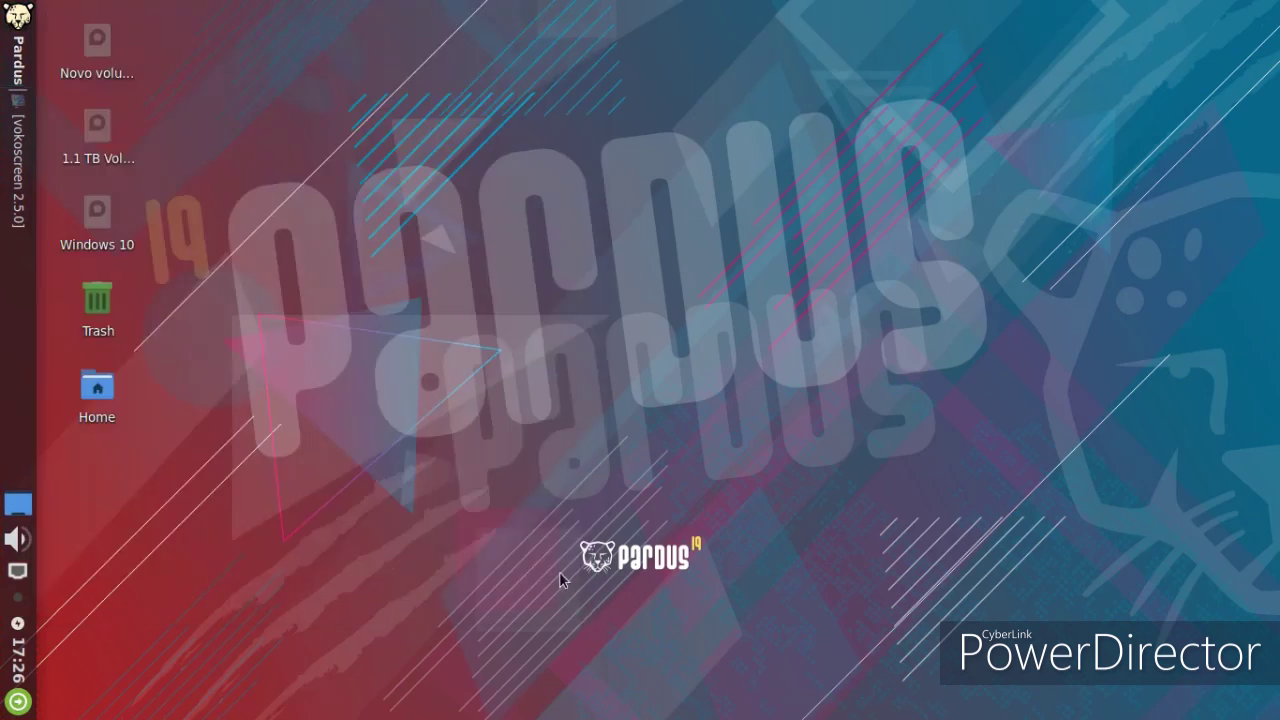
left_click(28, 12)
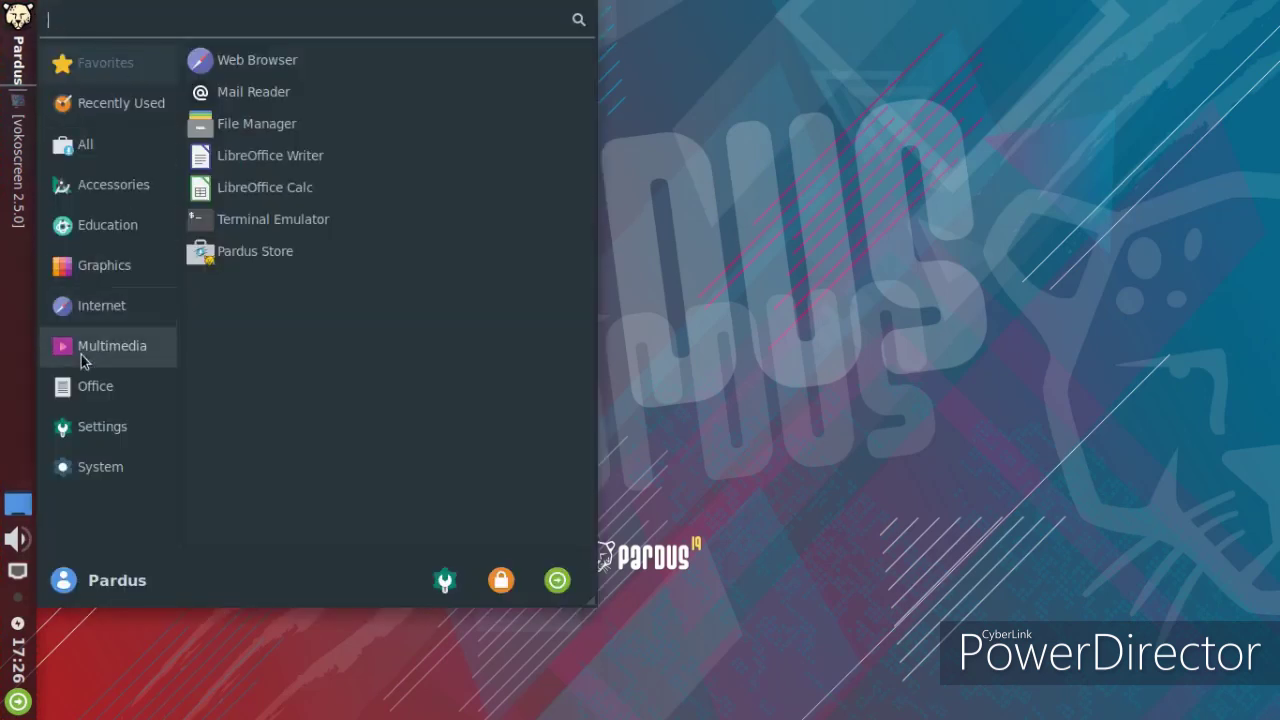
left_click(136, 427)
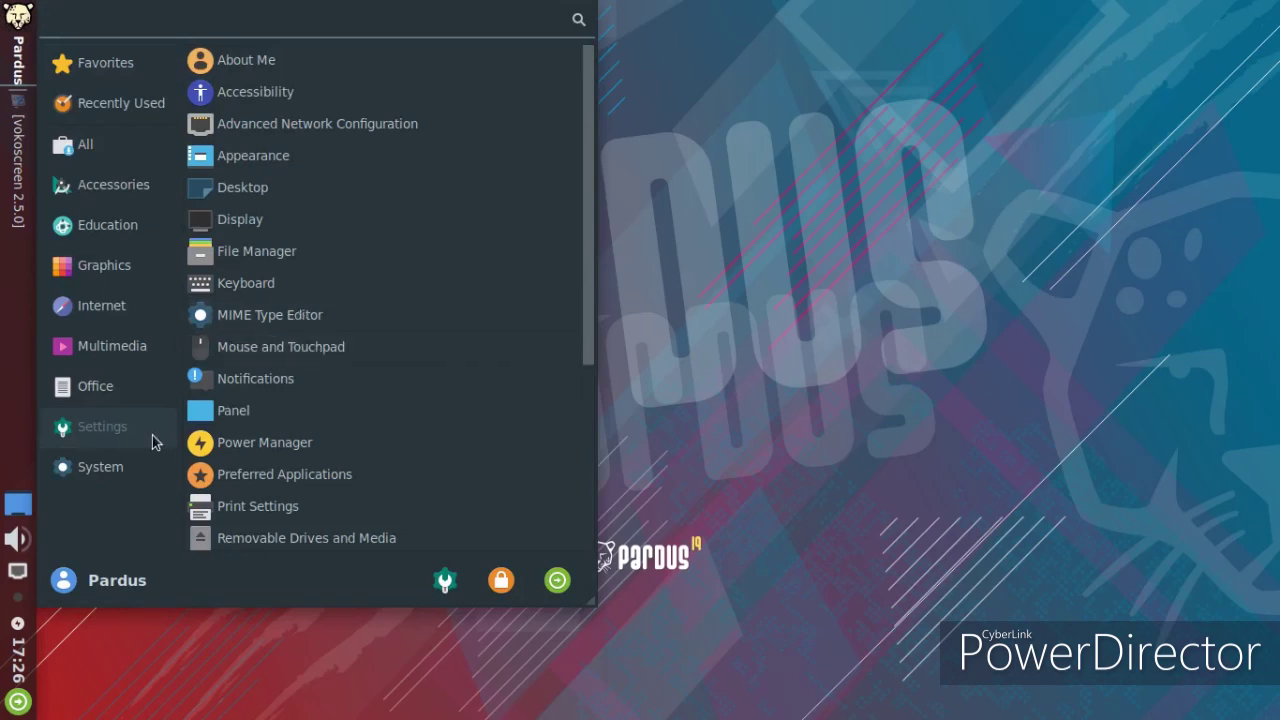
left_click(112, 468)
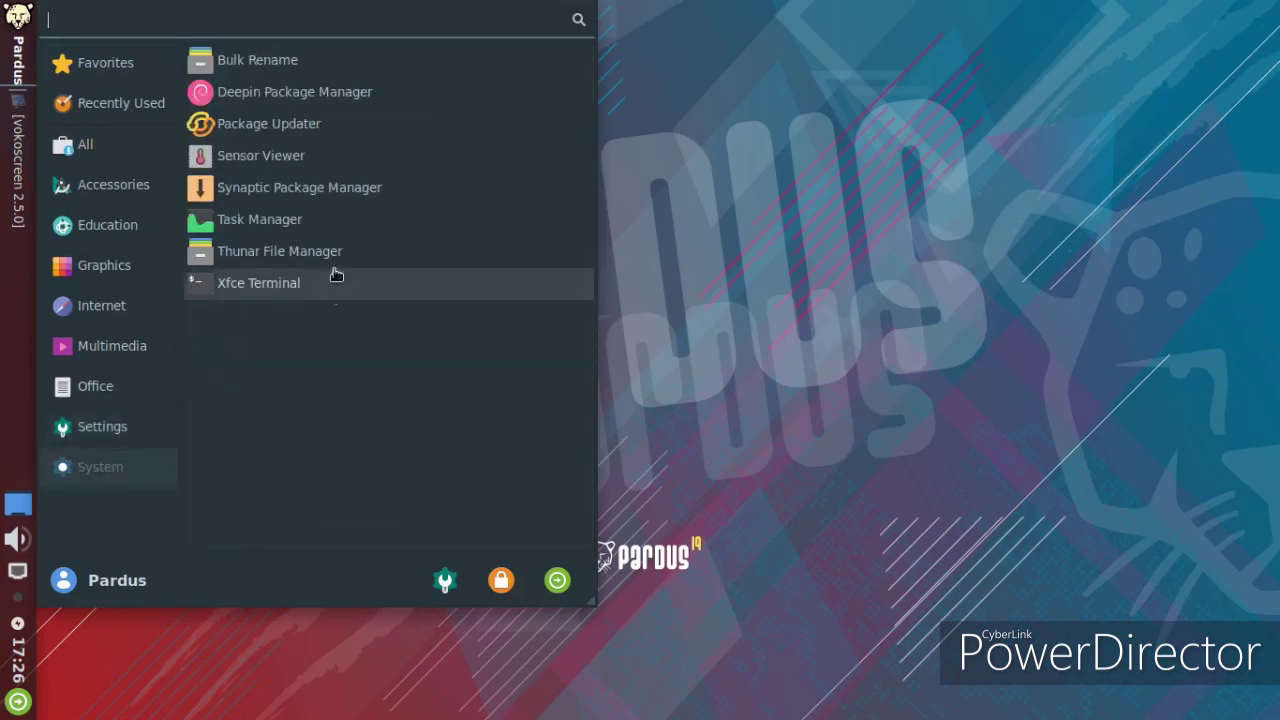
left_click(358, 190)
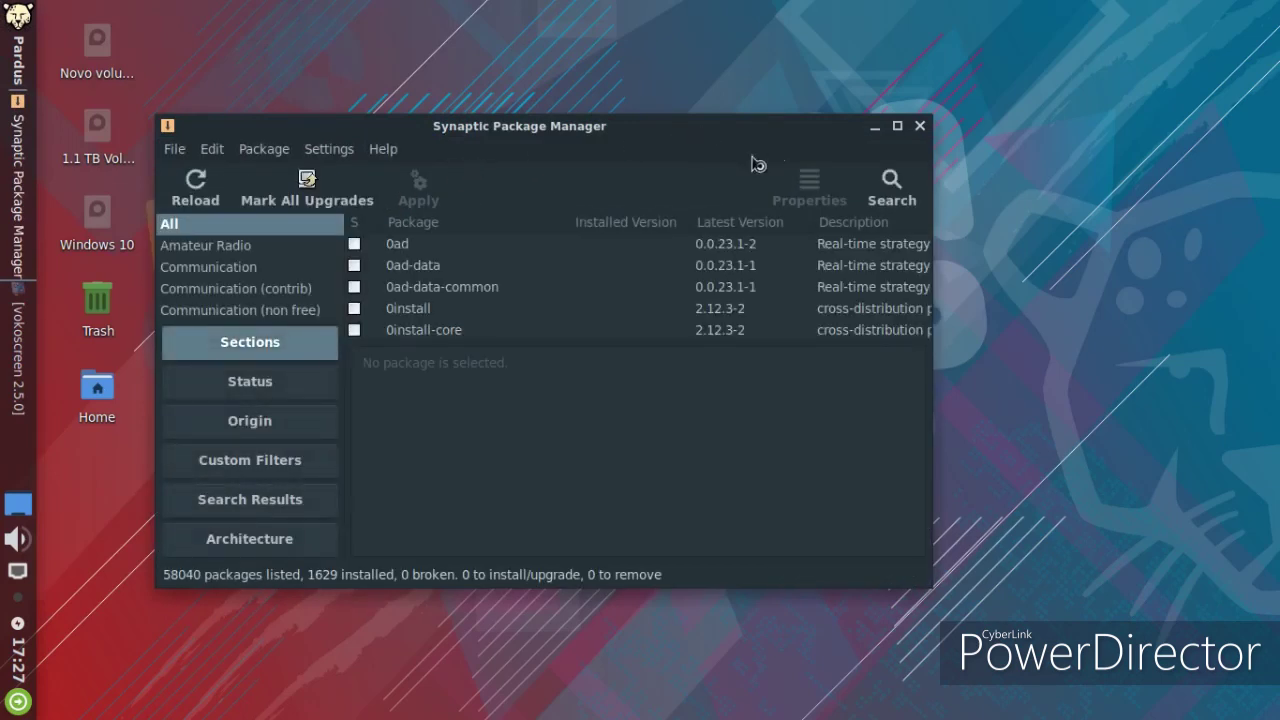
left_click(920, 127)
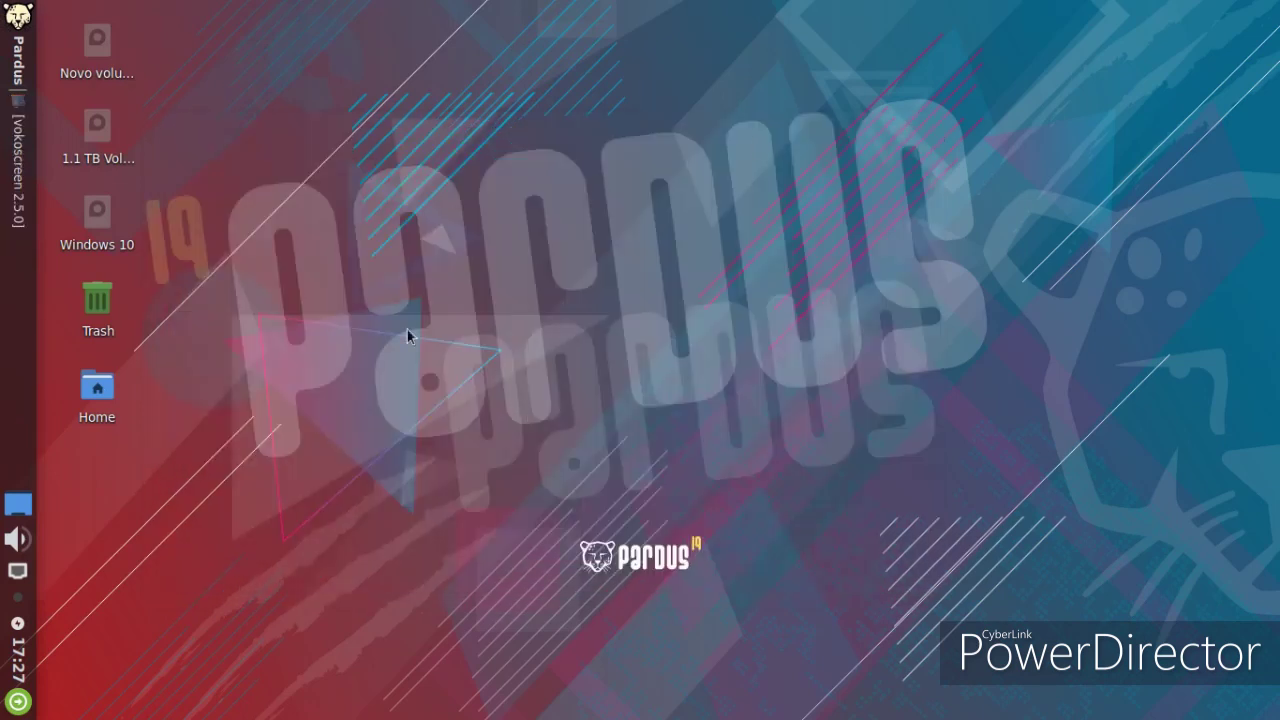
- Take a screenshot of a desktop region of about 782 × 387 pixels and save it as Screenshot_2019-11-25_17-27-17.png in Pictures
left_click(19, 28)
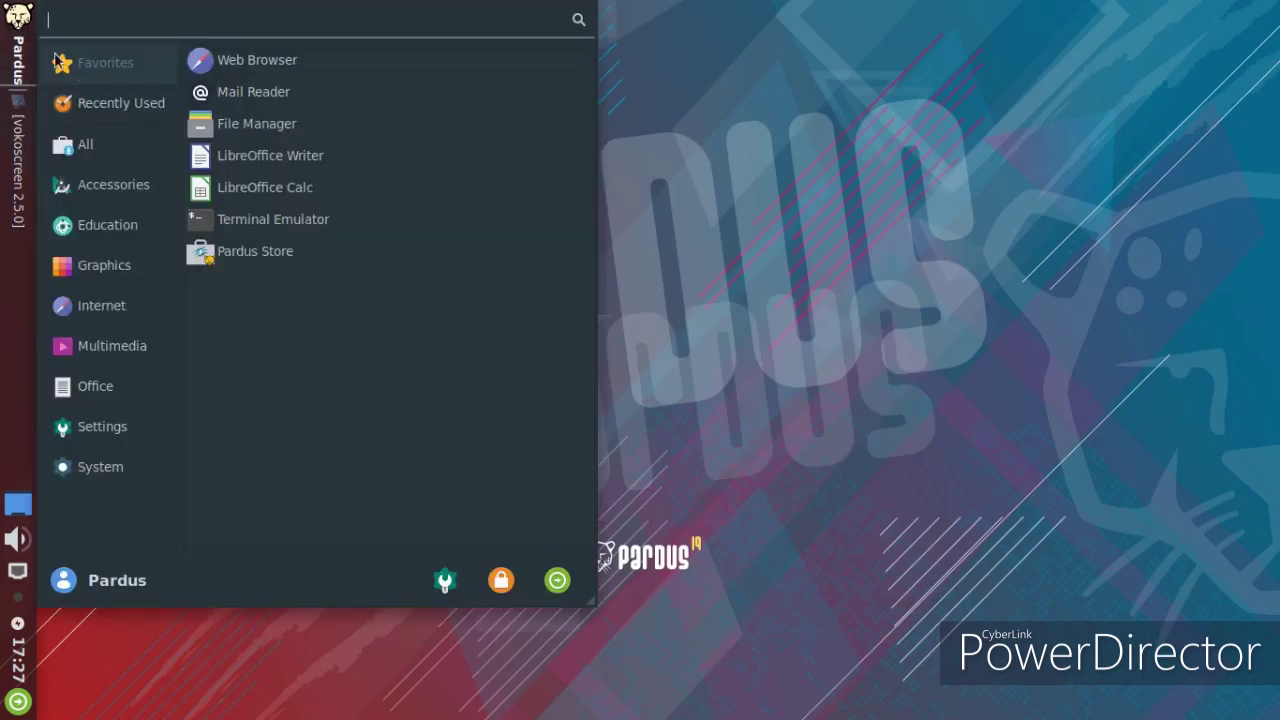
left_click(70, 192)
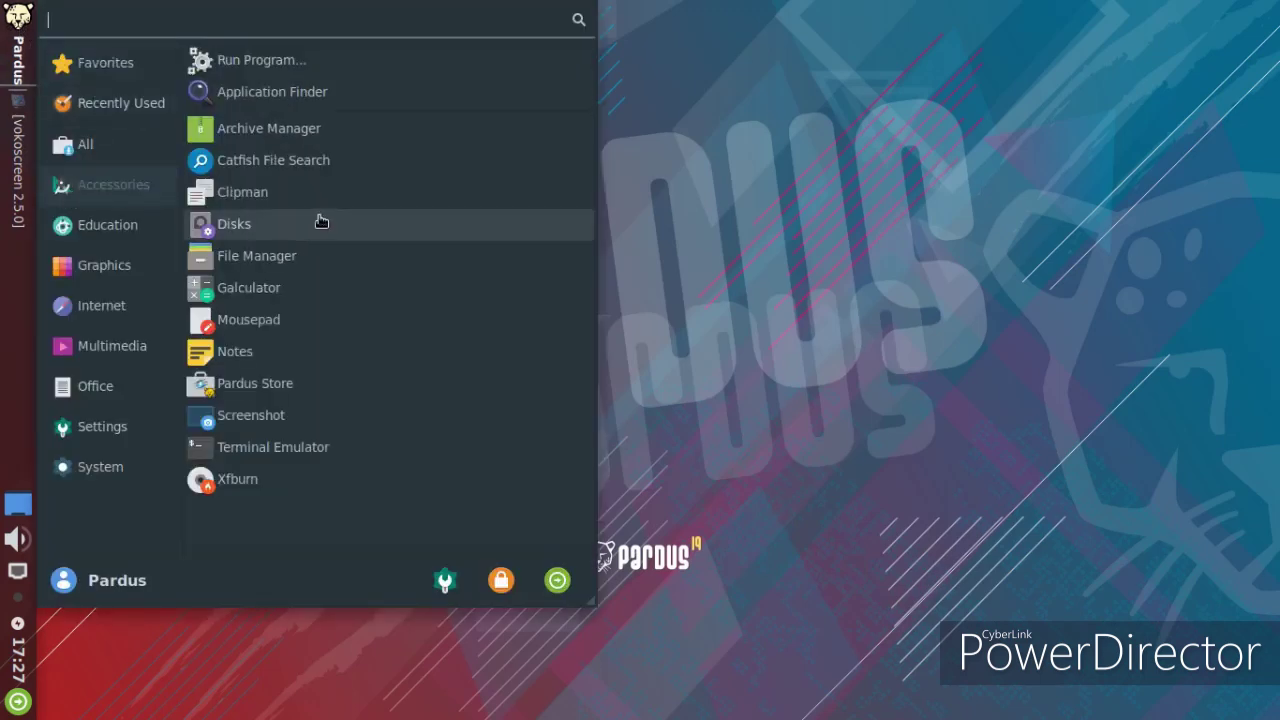
left_click(224, 416)
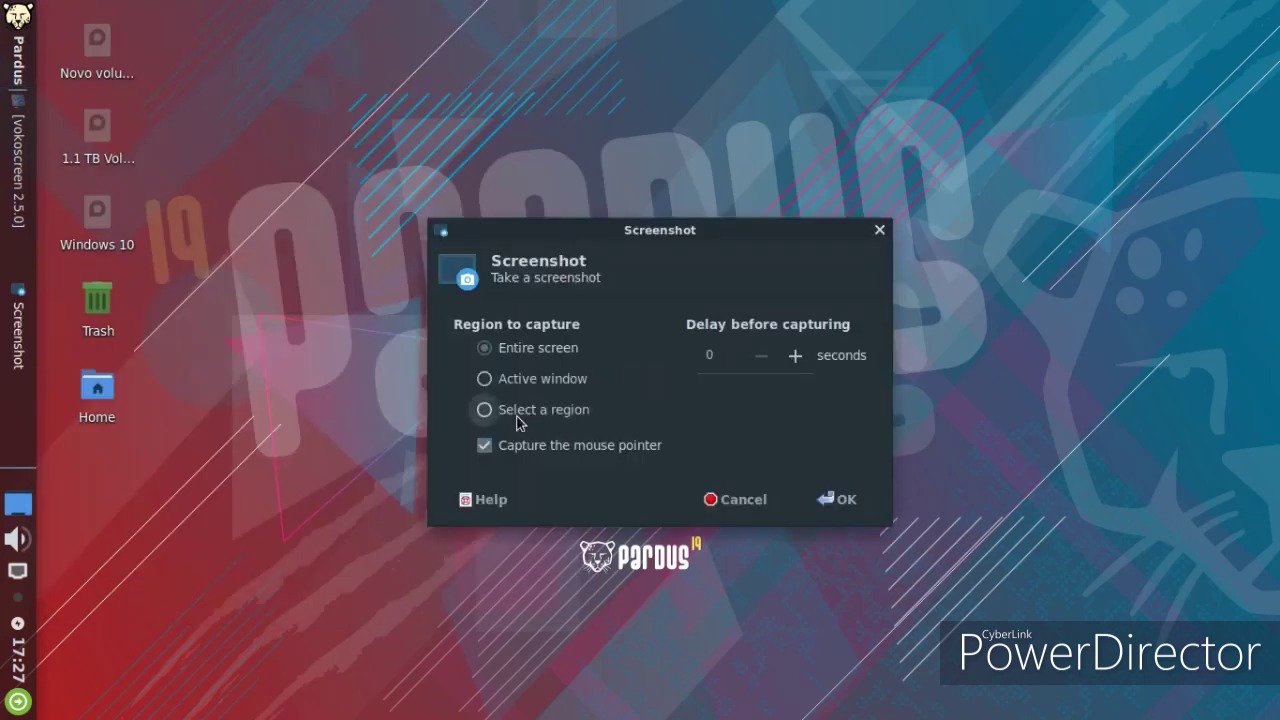
left_click(836, 495)
left_click_drag(320, 534, 920, 164)
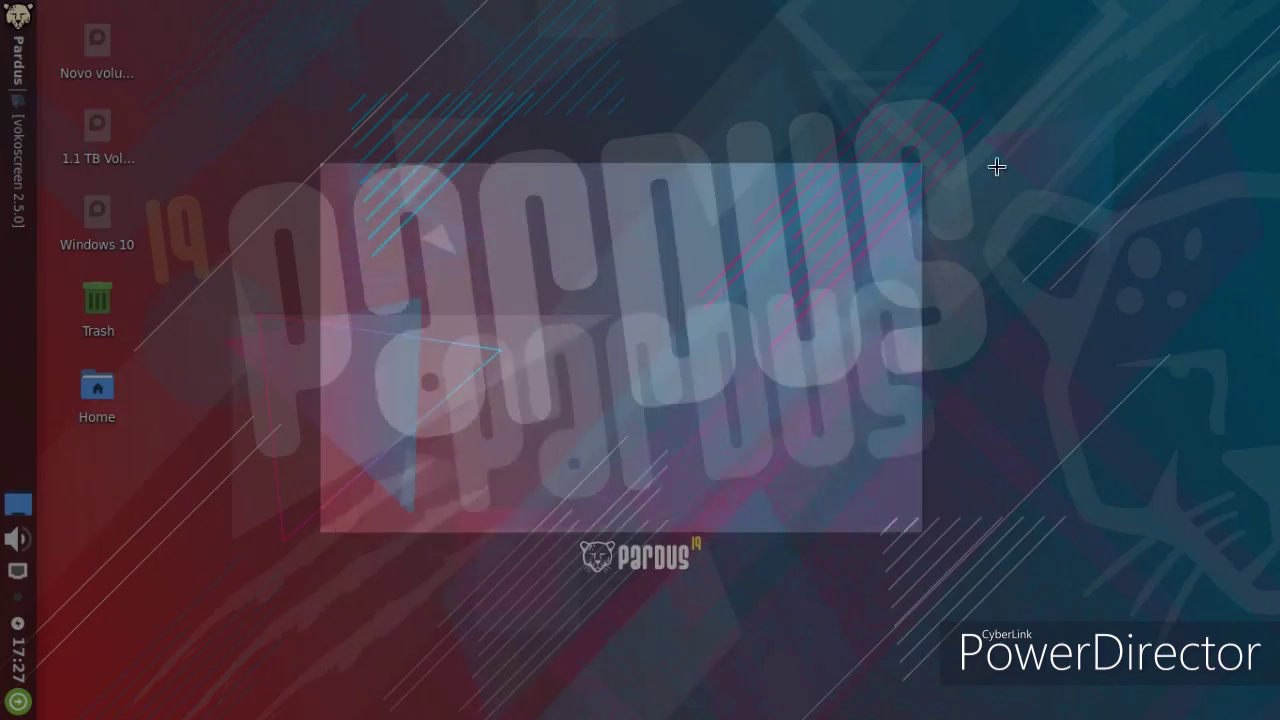
left_click(936, 500)
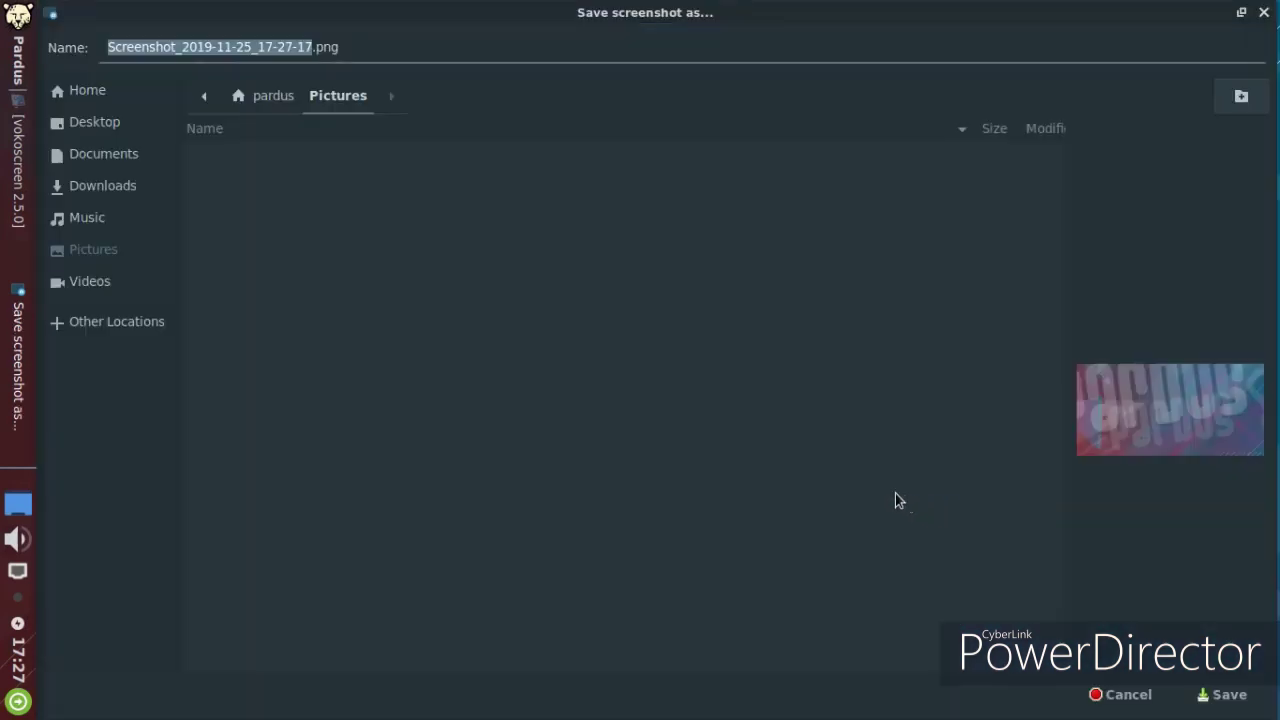
left_click(1218, 694)
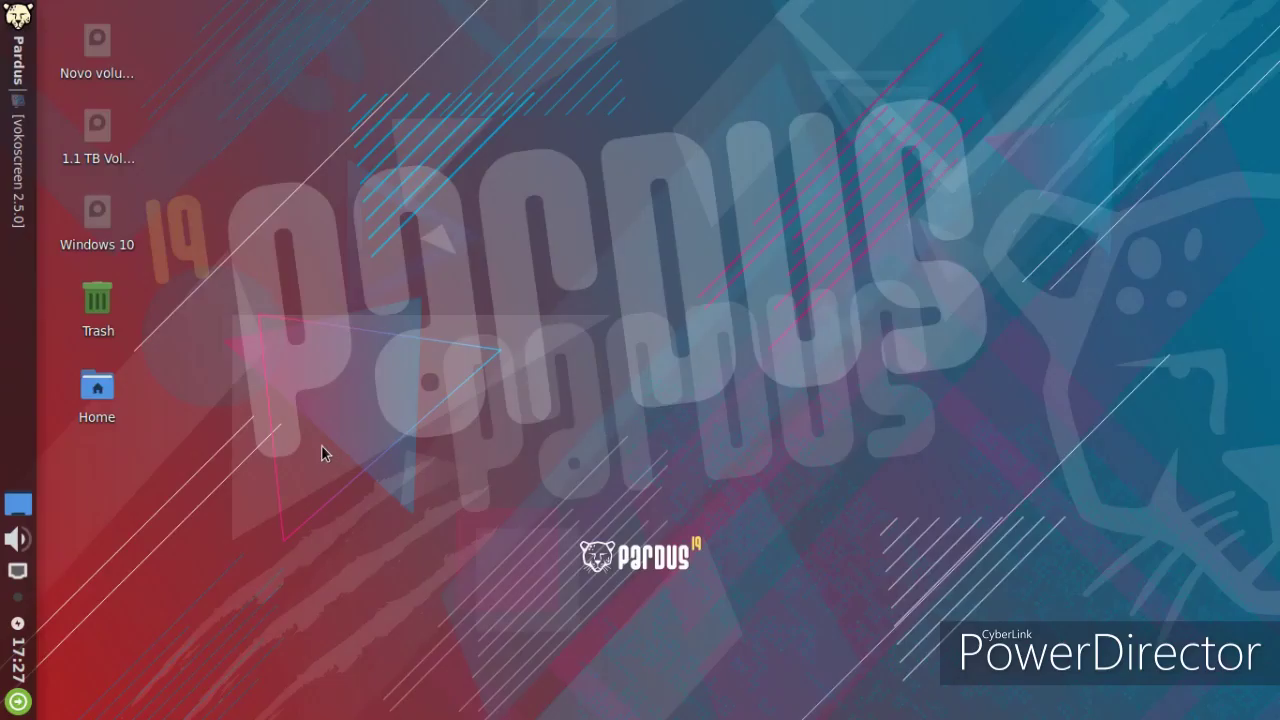
- Browse the applications listed under Graphics, Education, Accessories and All in the applications menu
left_click(27, 30)
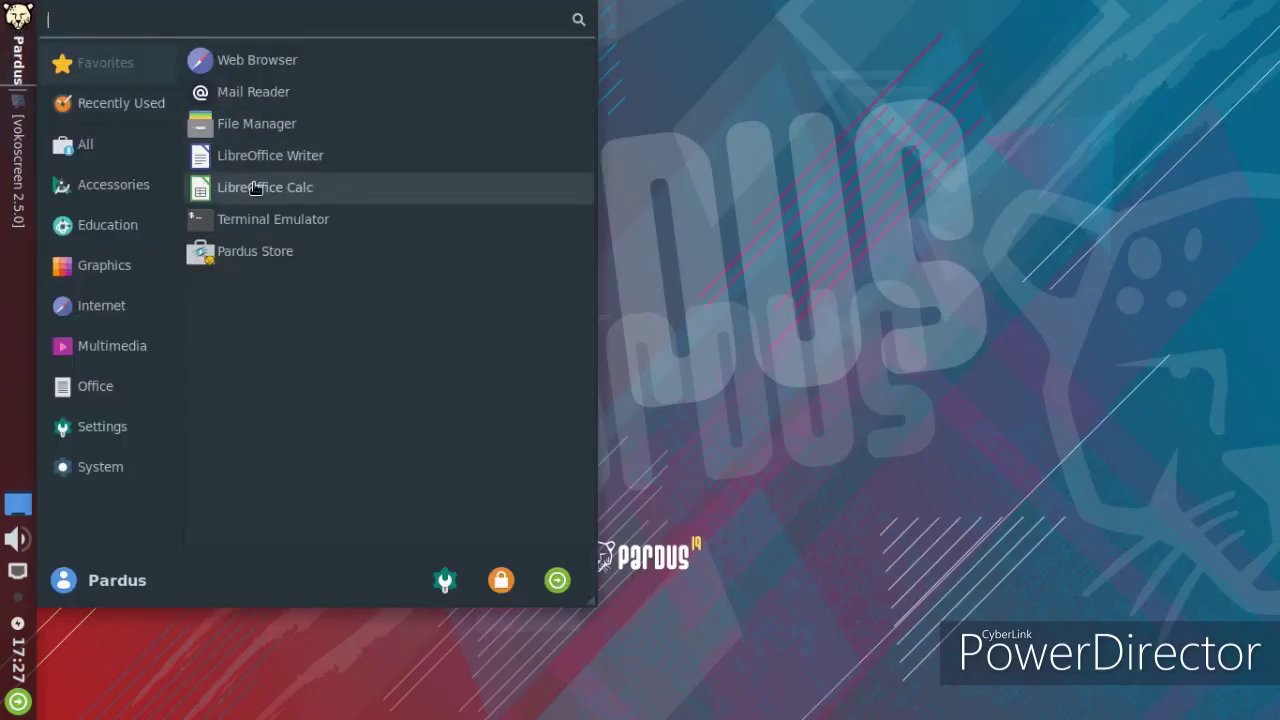
left_click(110, 265)
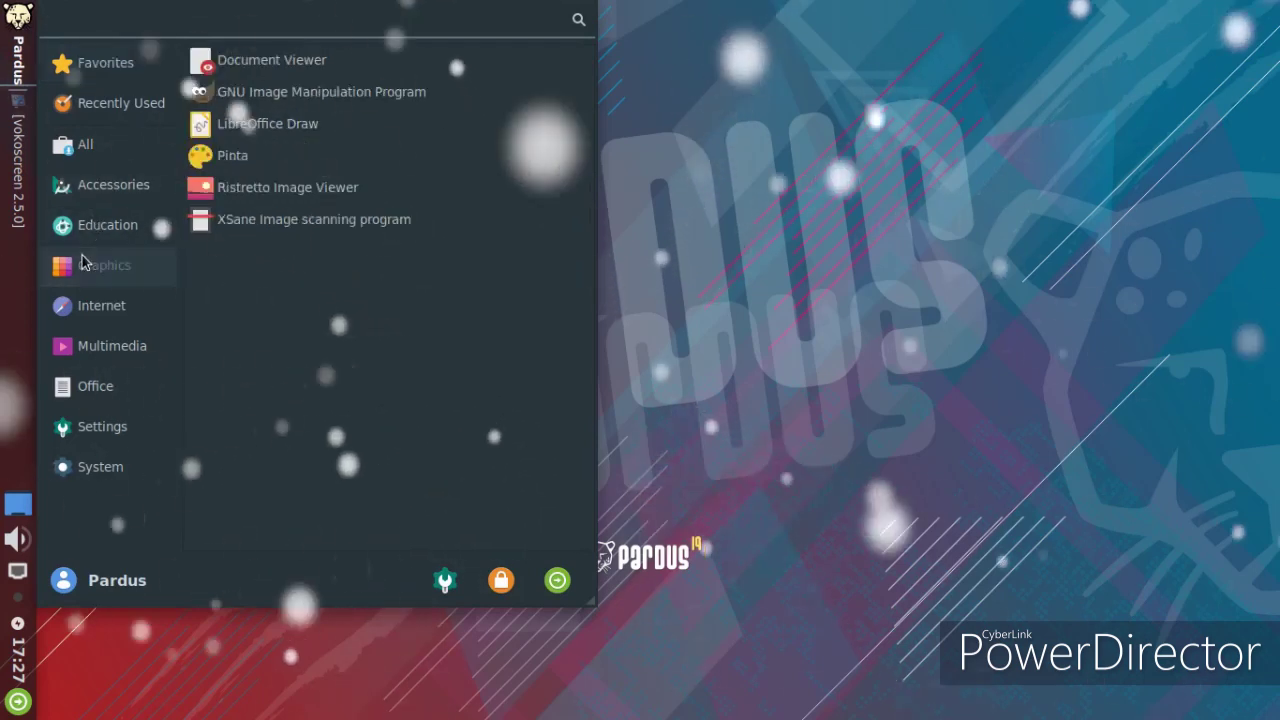
left_click(85, 228)
left_click(85, 183)
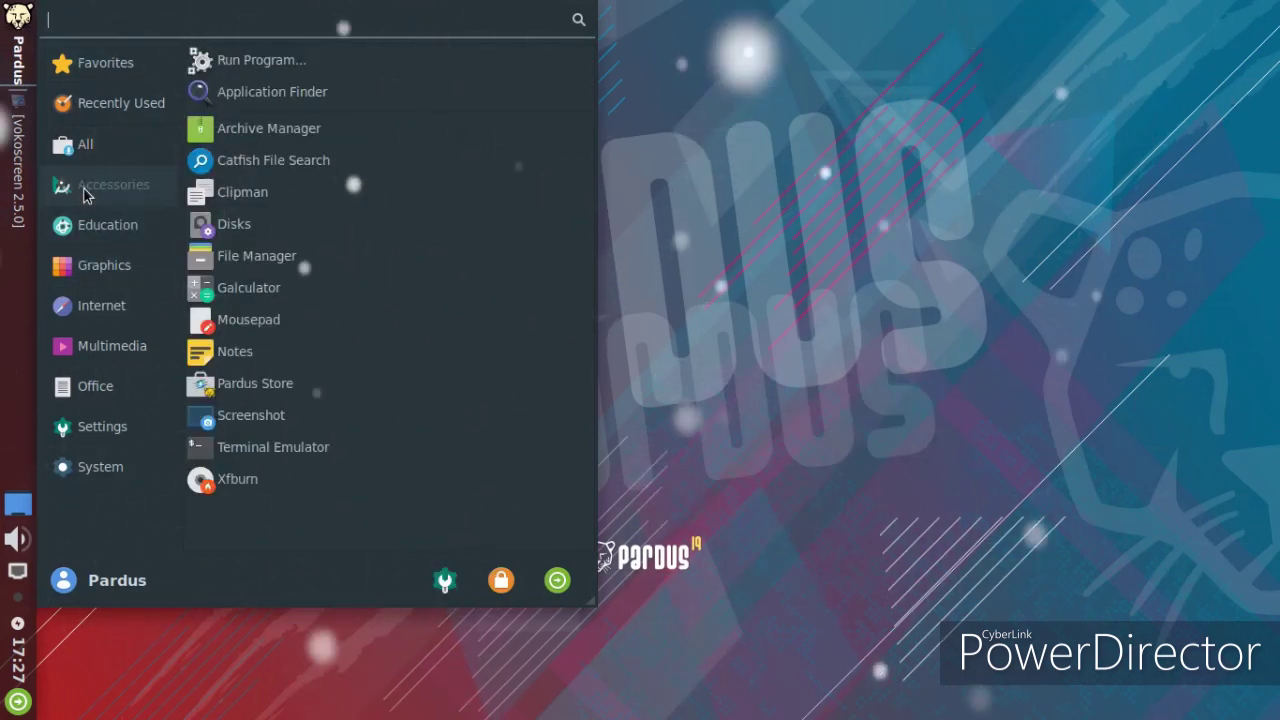
left_click(85, 144)
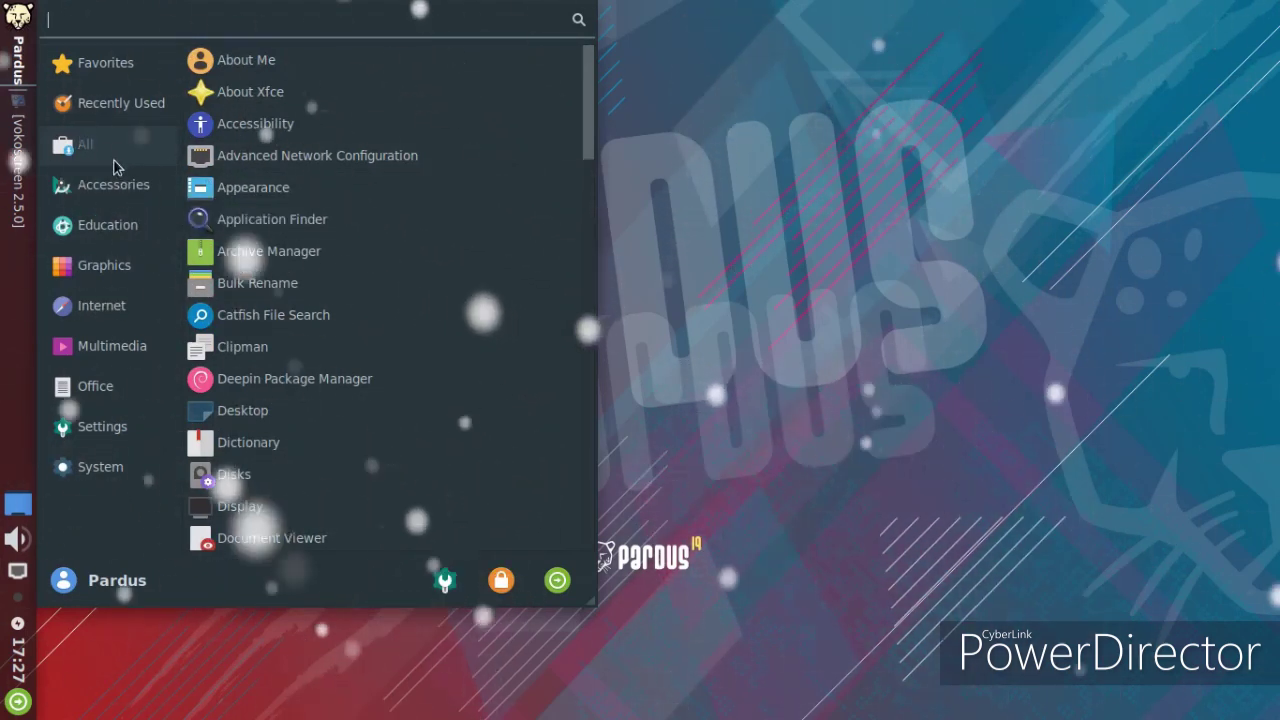
left_click(100, 193)
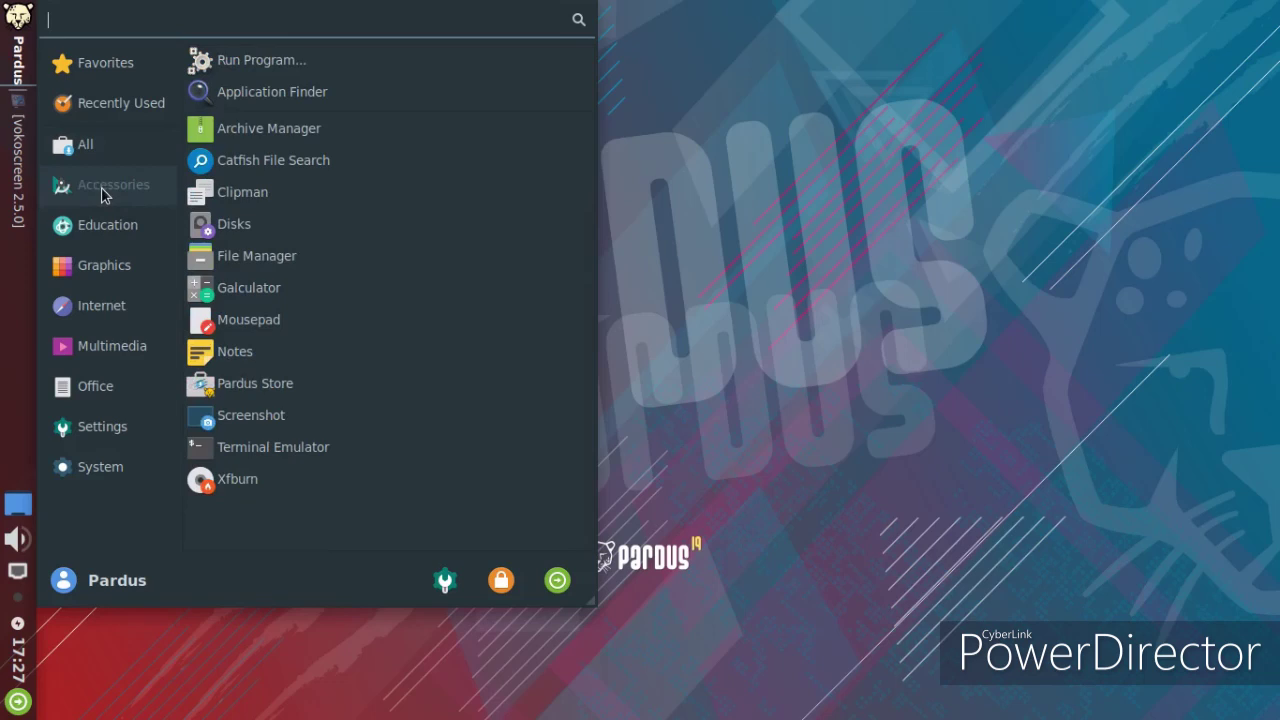
left_click(98, 214)
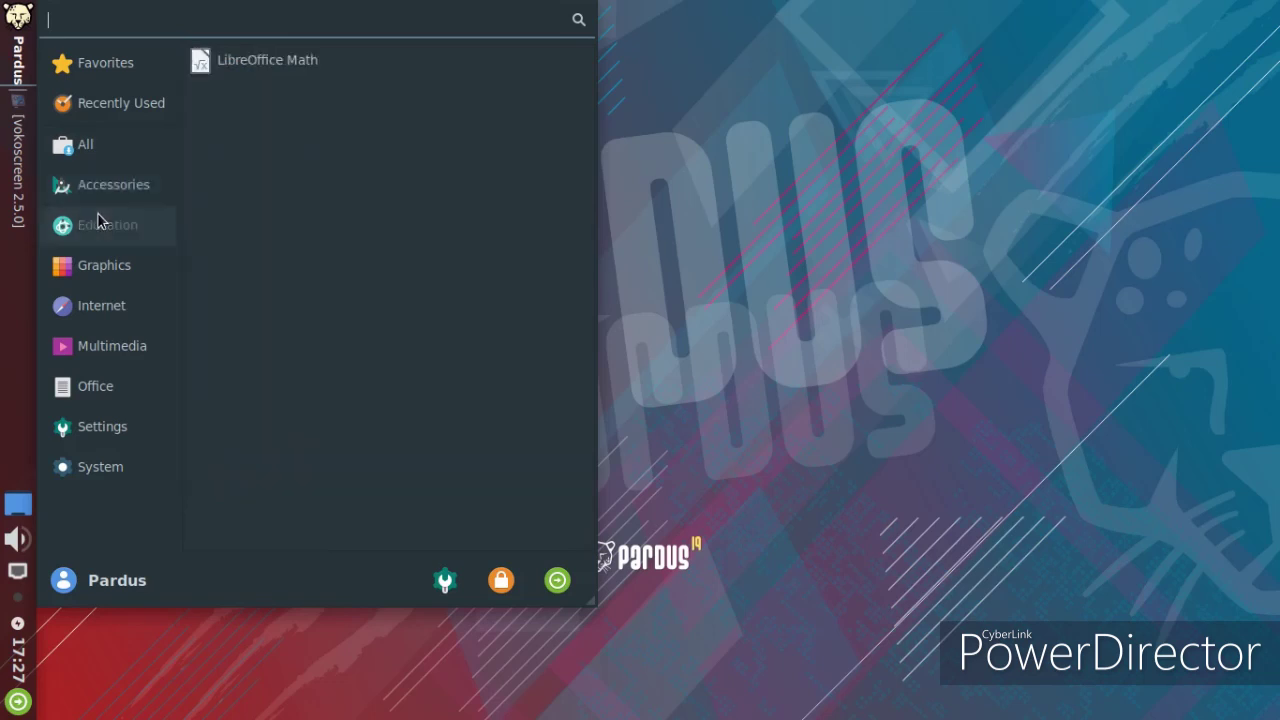
left_click(91, 261)
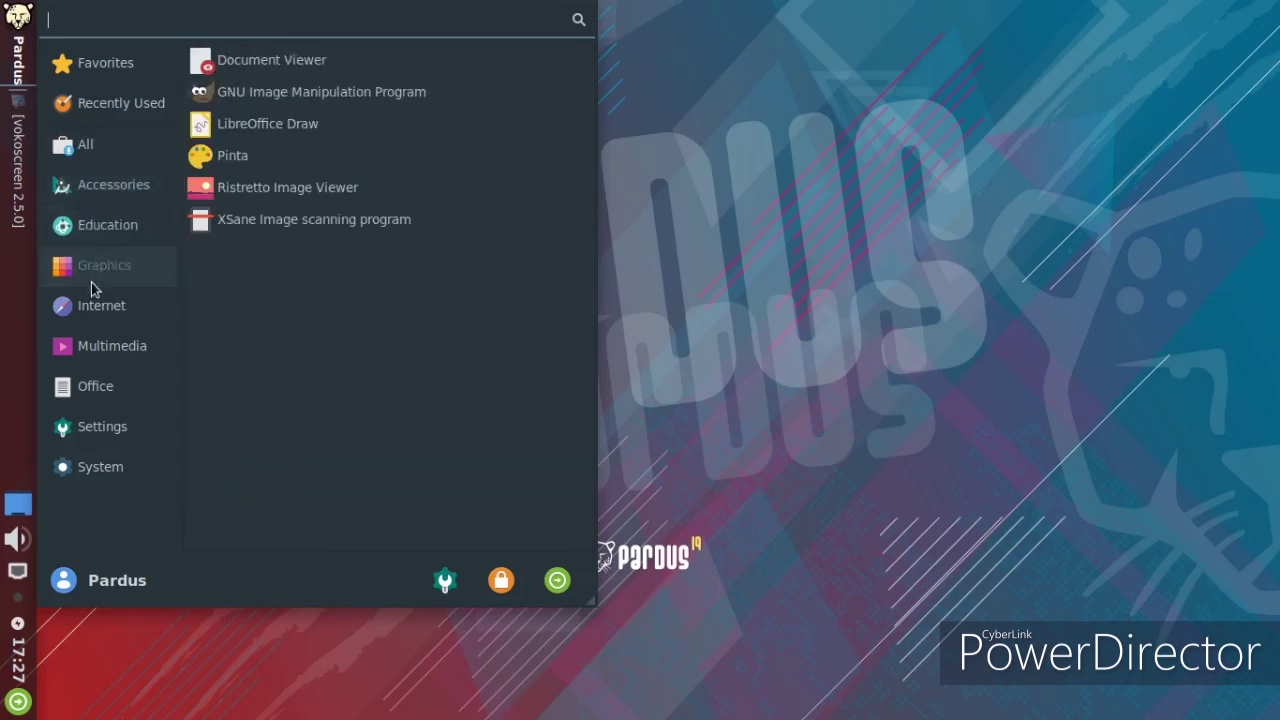
- Launch GNU Image Manipulation Program and open the recent image Screenshot_2019-11-25_17-27-17.png
left_click(340, 97)
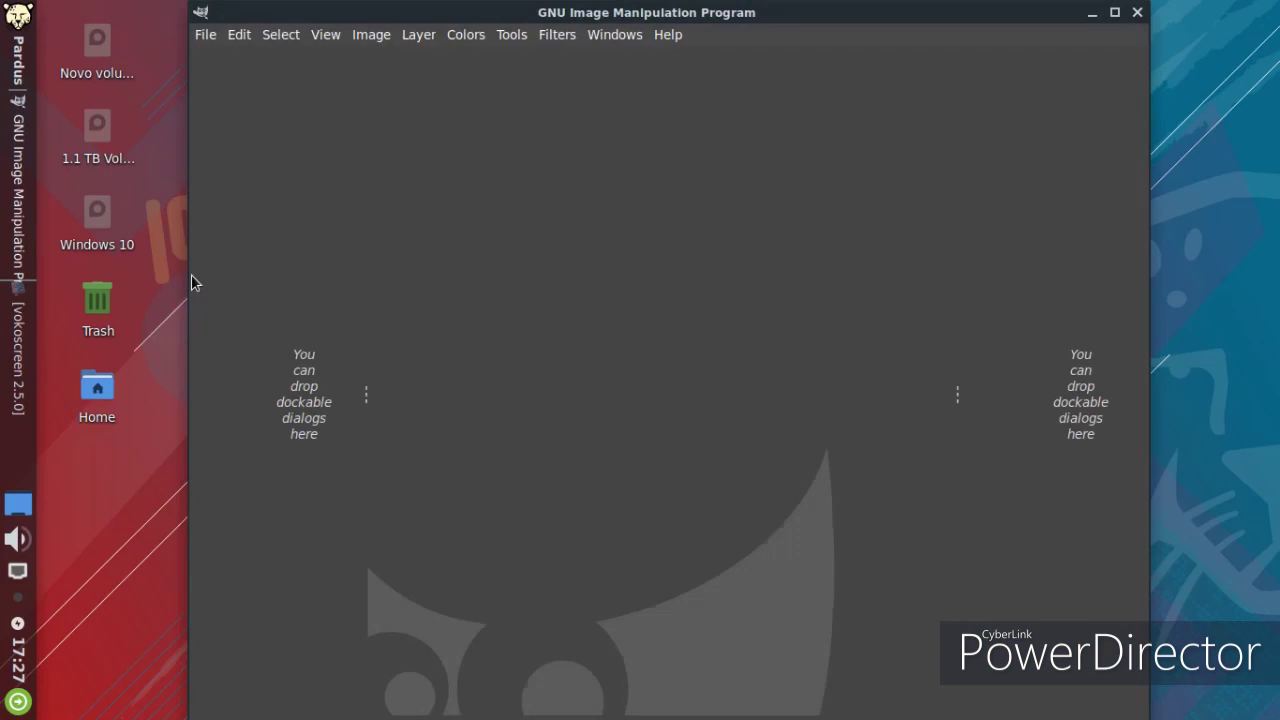
left_click(206, 34)
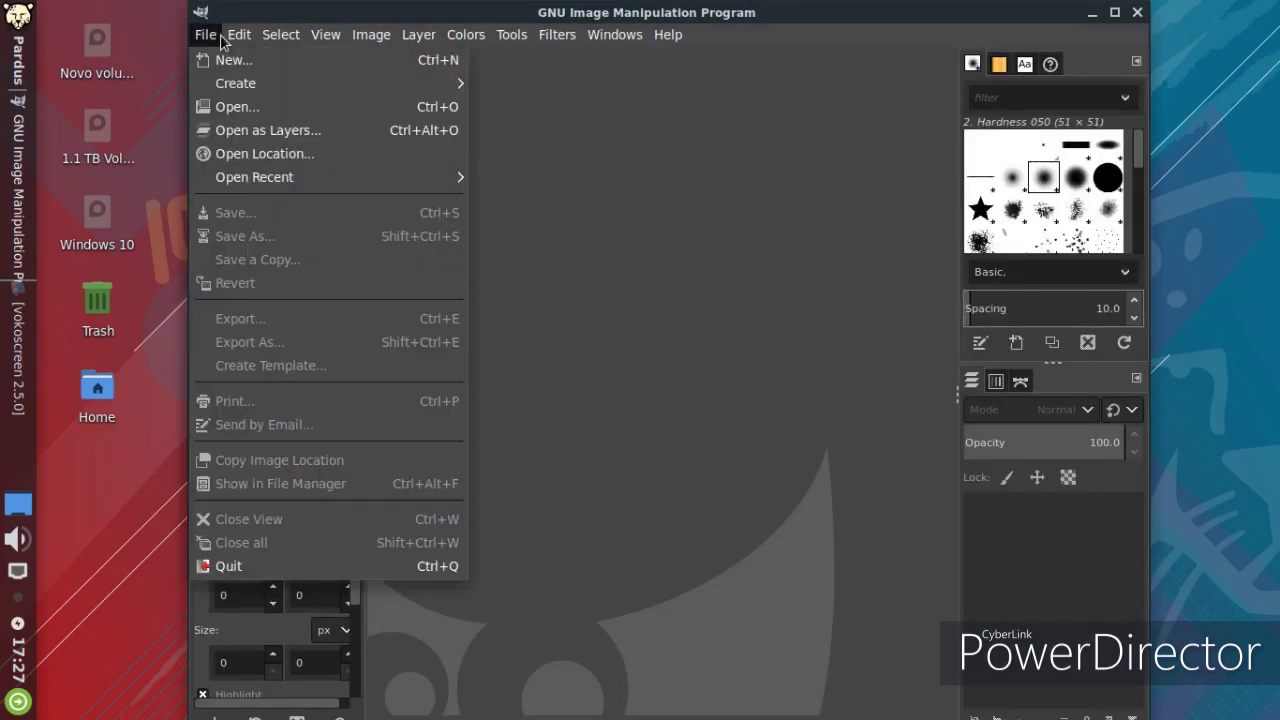
left_click(220, 107)
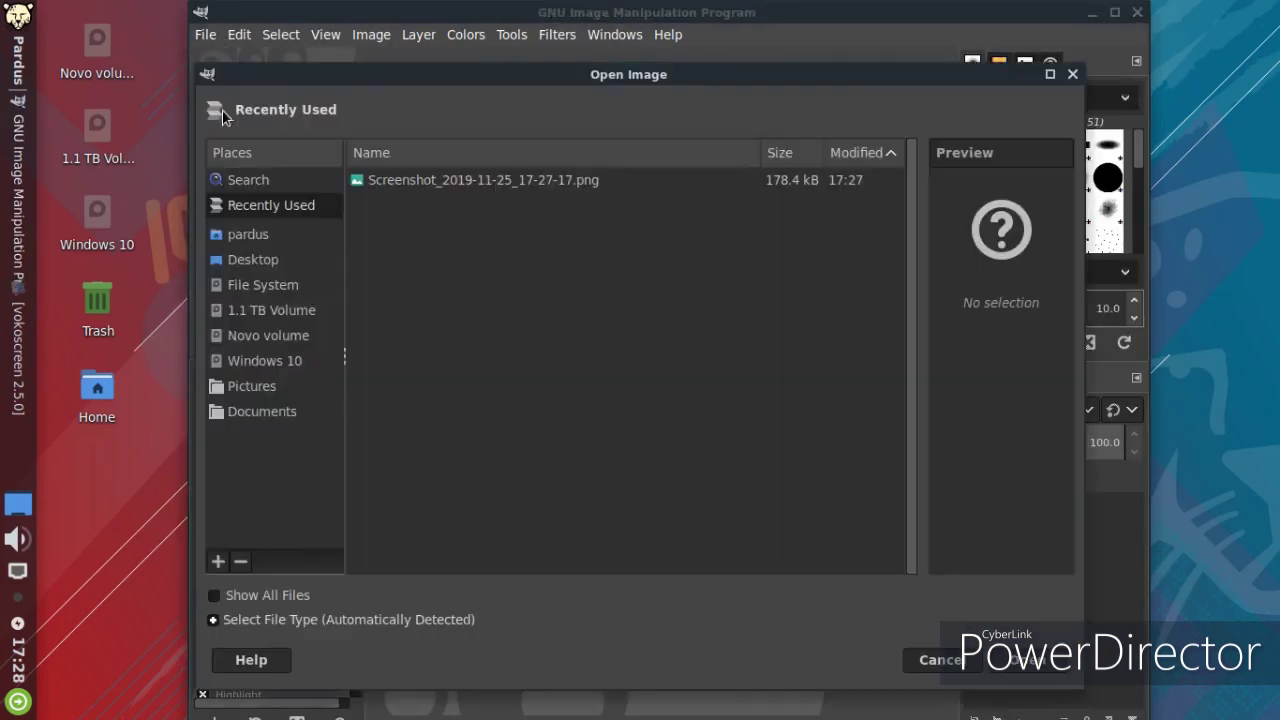
left_click(418, 182)
left_click(1009, 668)
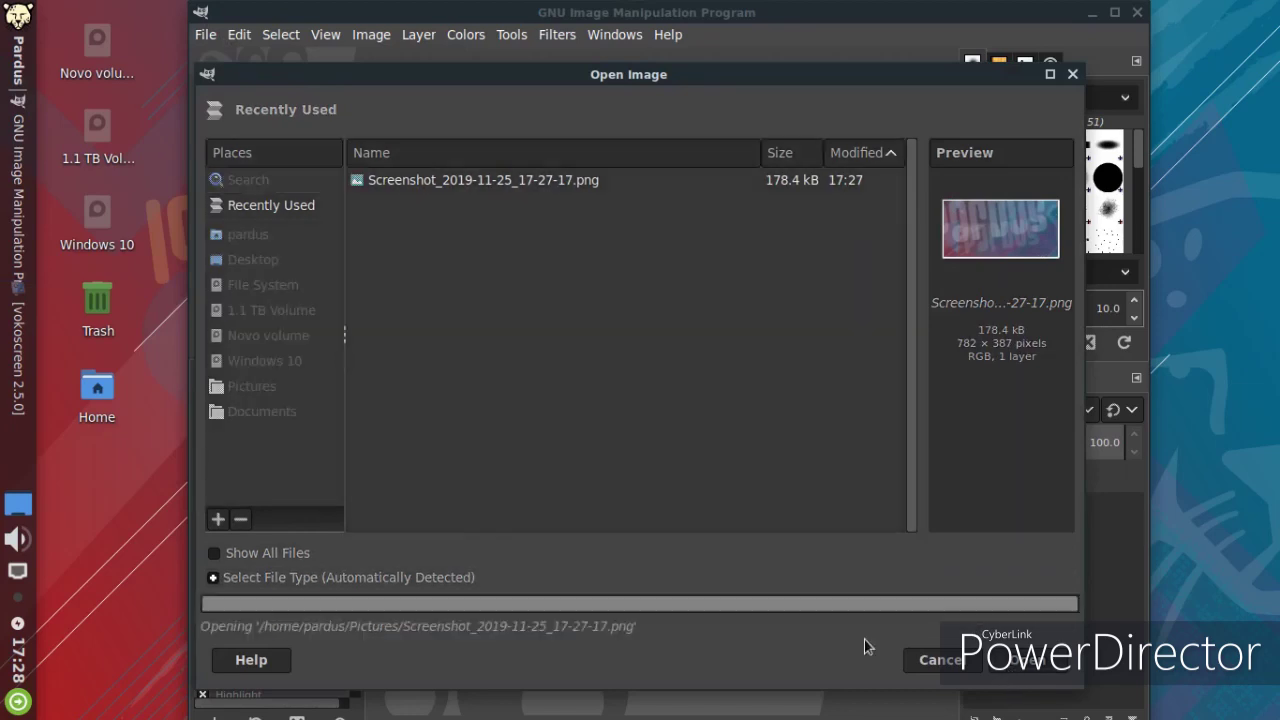
- Apply the artistic Oilify filter to the screenshot with its default settings
left_click(501, 36)
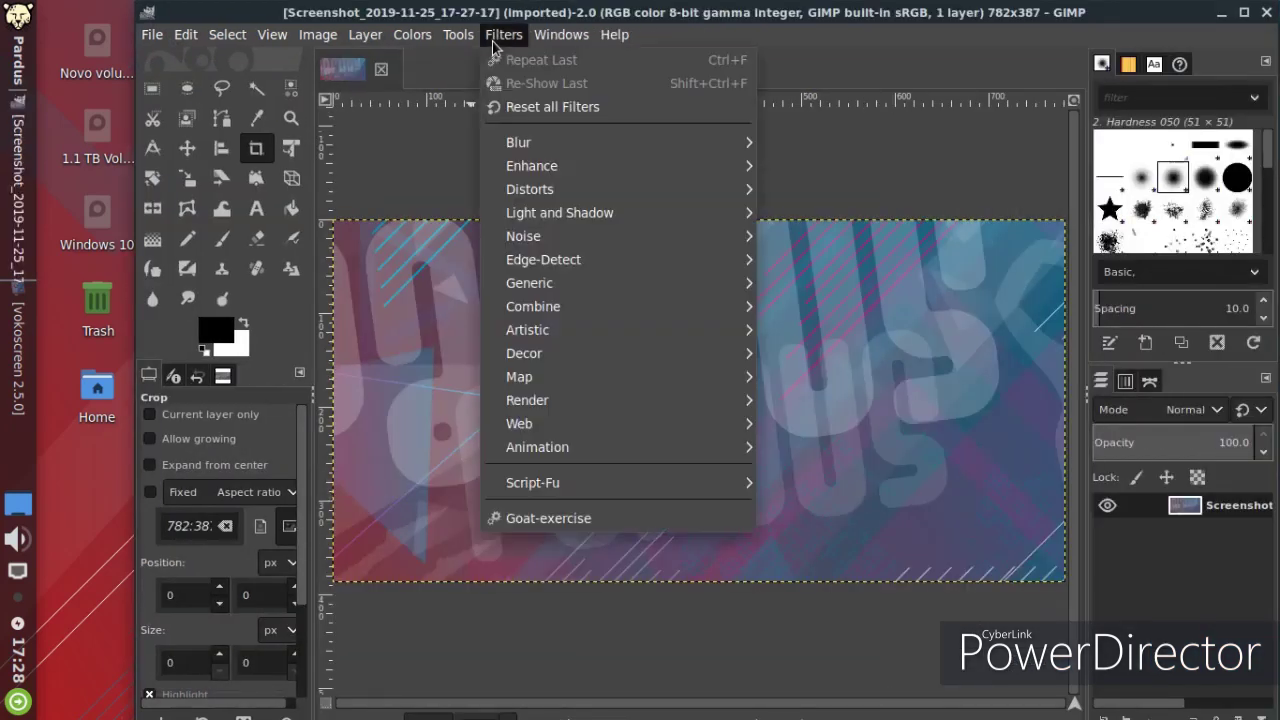
mouse_move(568, 334)
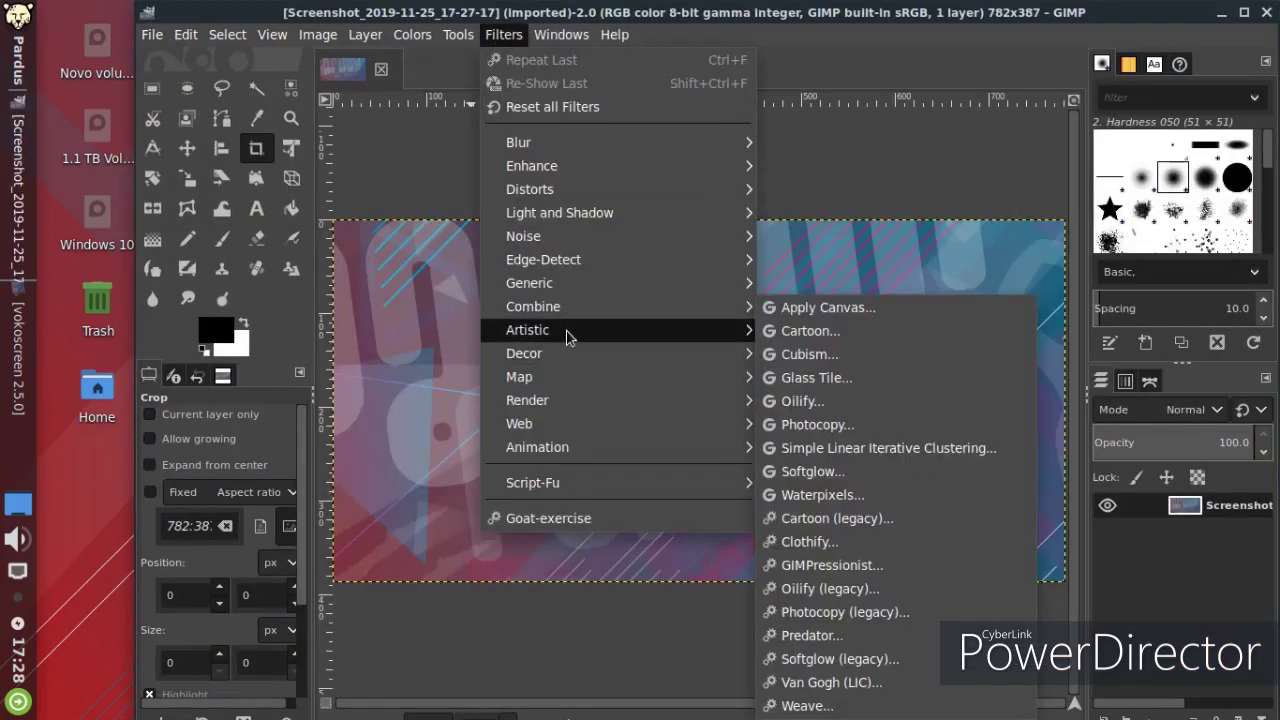
left_click(830, 405)
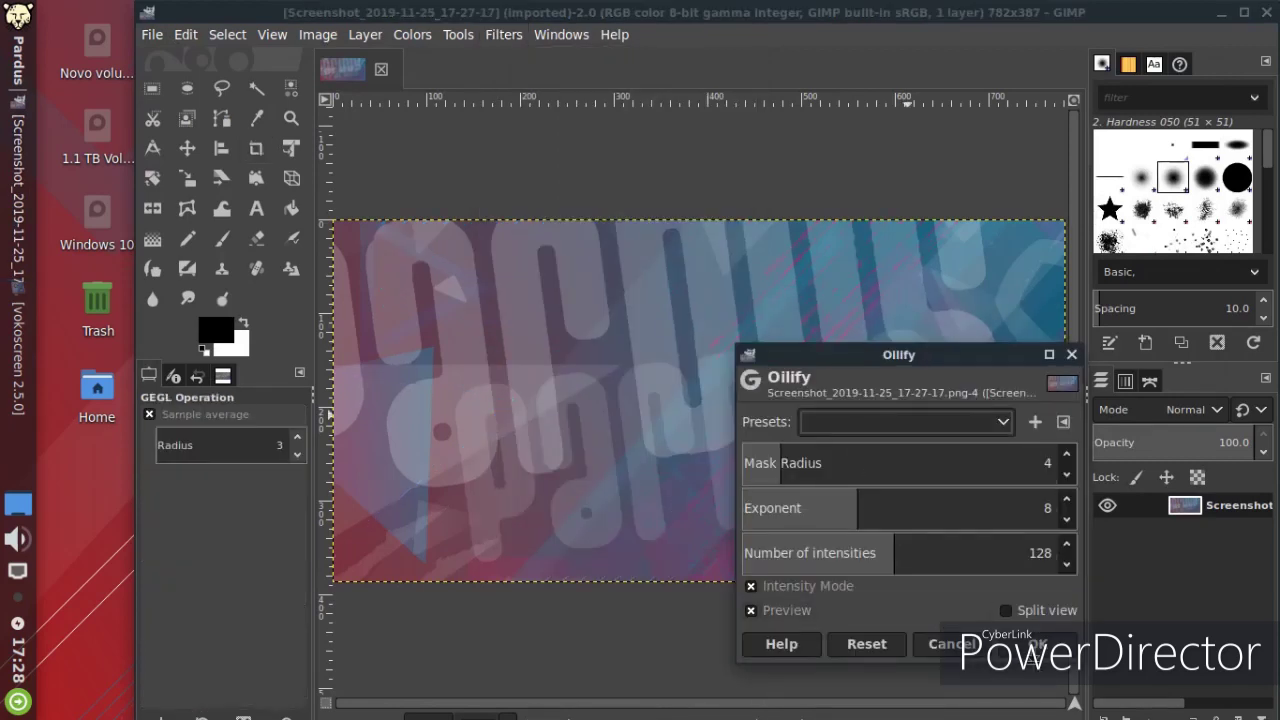
left_click(1035, 645)
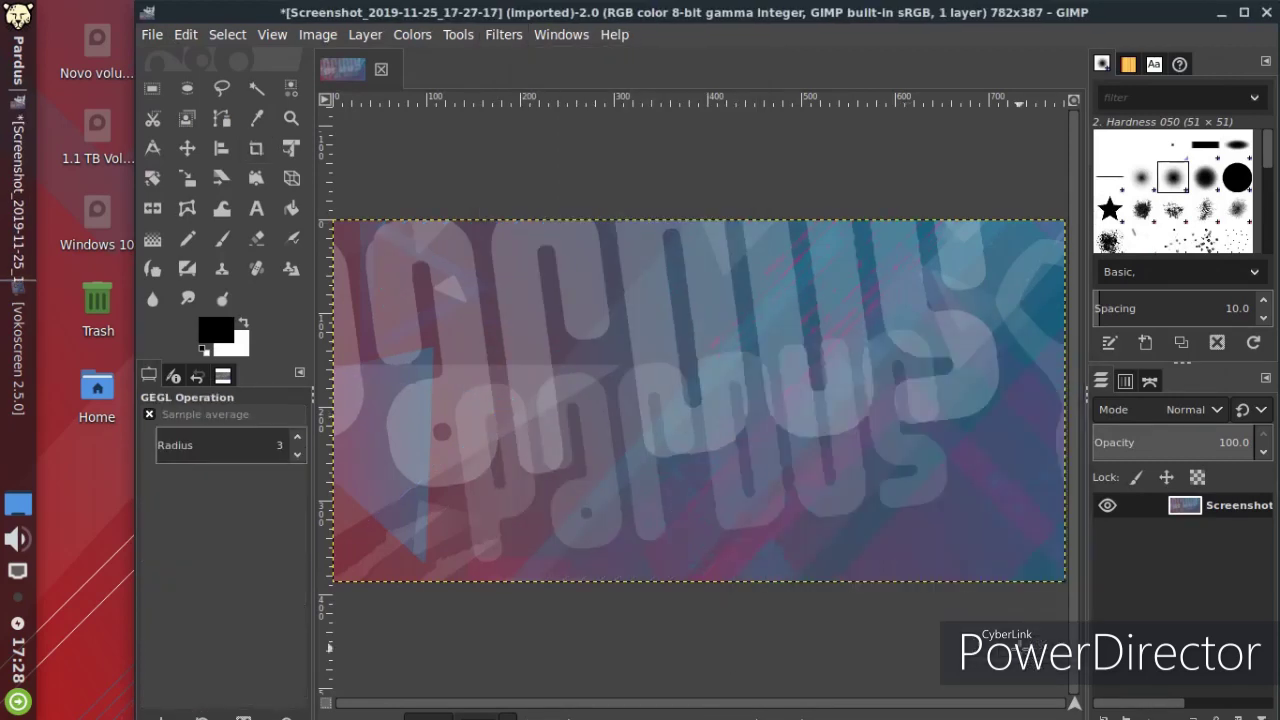
- Shift the image editor window slightly across the desktop and apply the Laplace edge-detect filter to the screenshot
left_click_drag(565, 27, 507, 27)
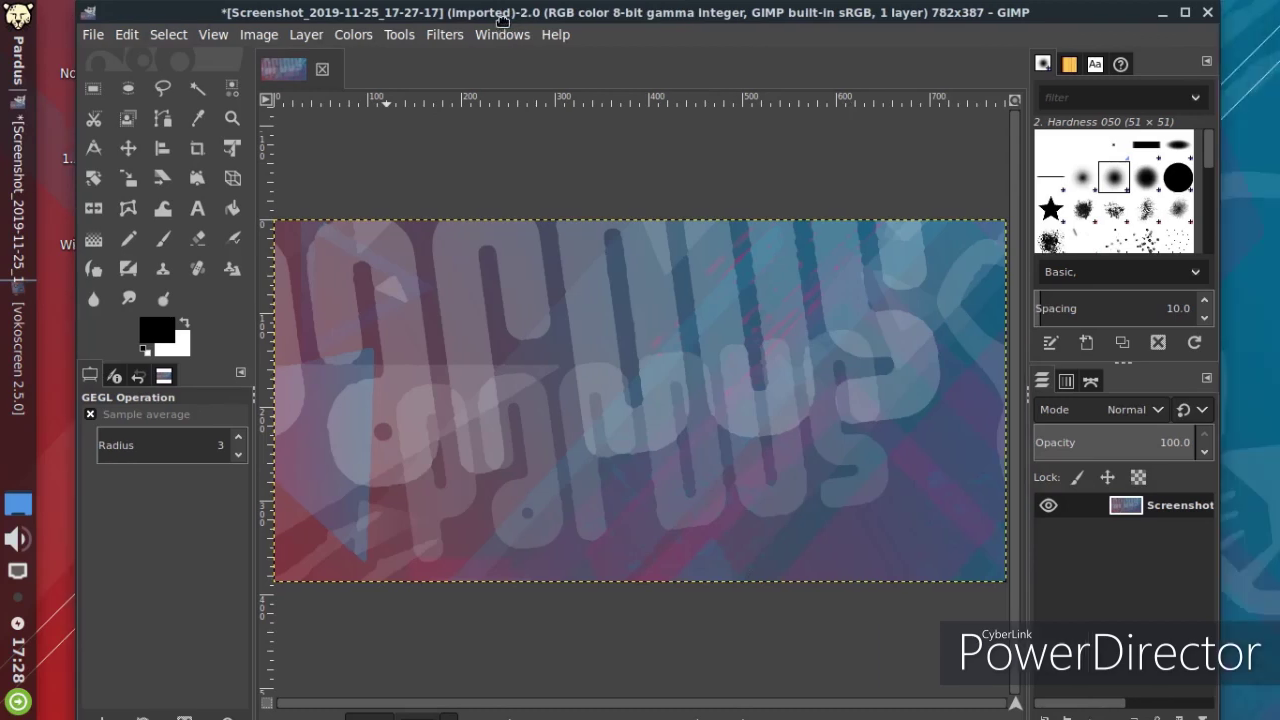
left_click(443, 34)
mouse_move(543, 281)
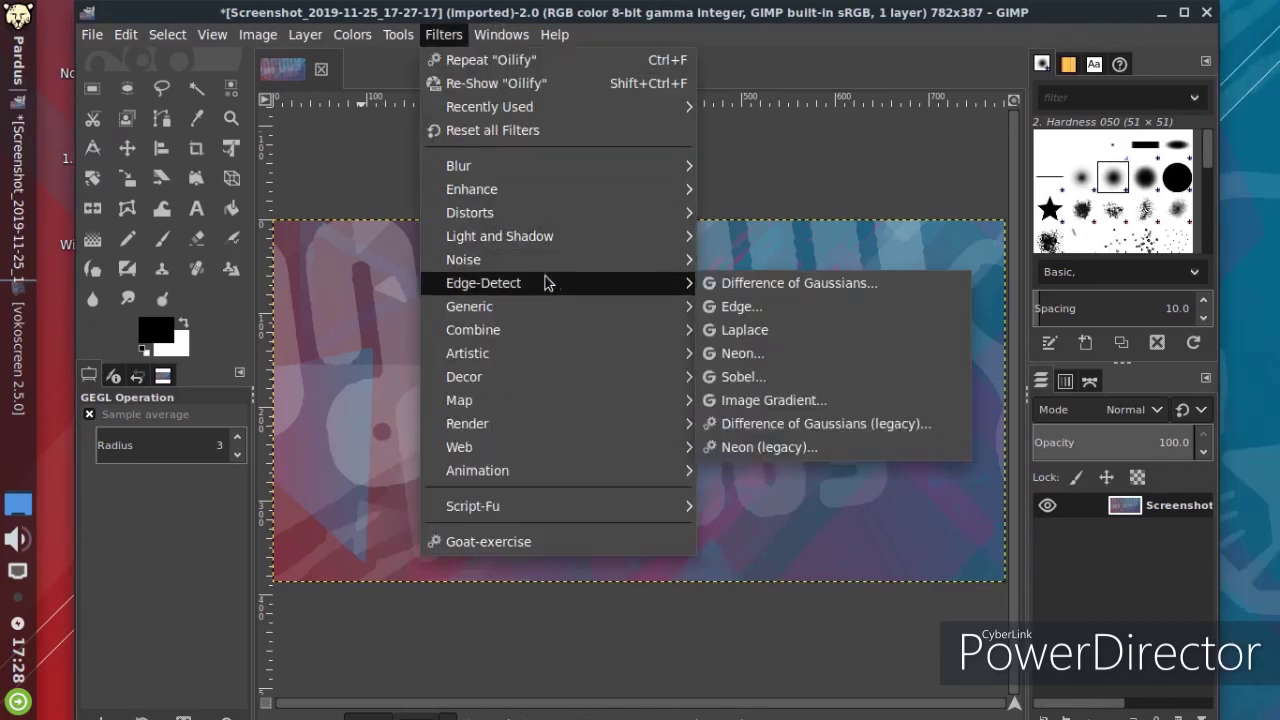
left_click(821, 337)
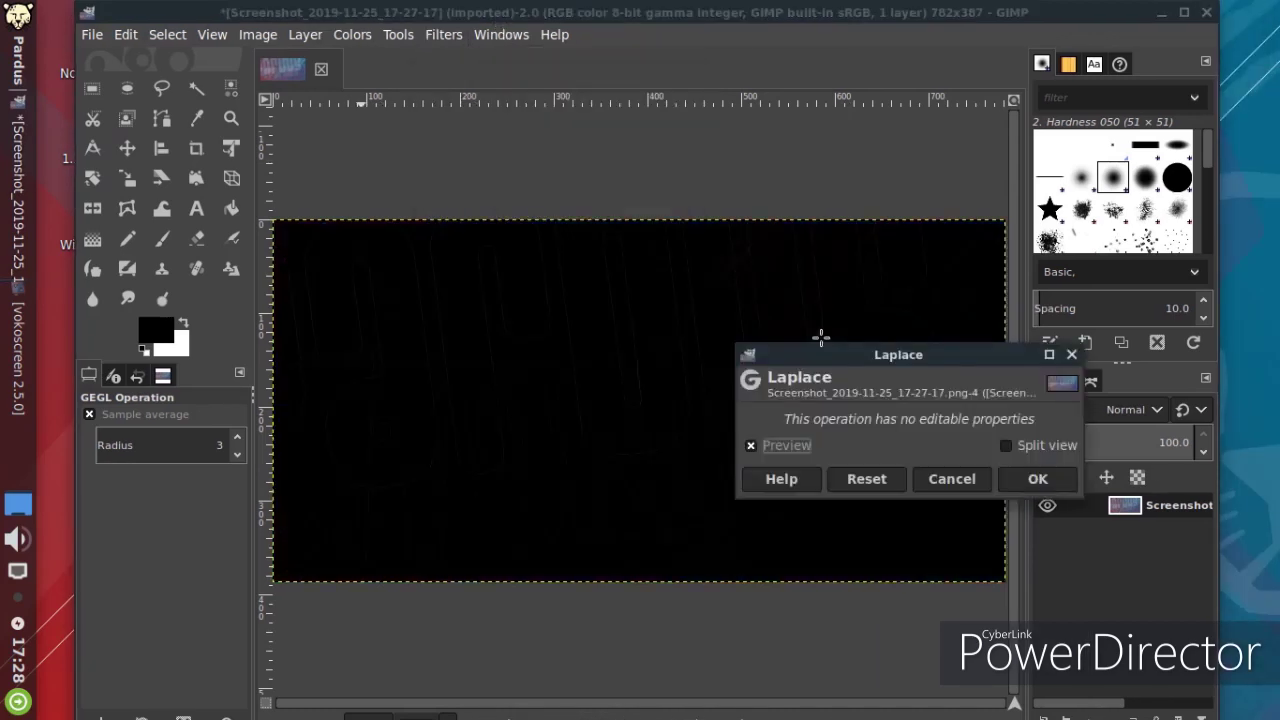
left_click(1011, 477)
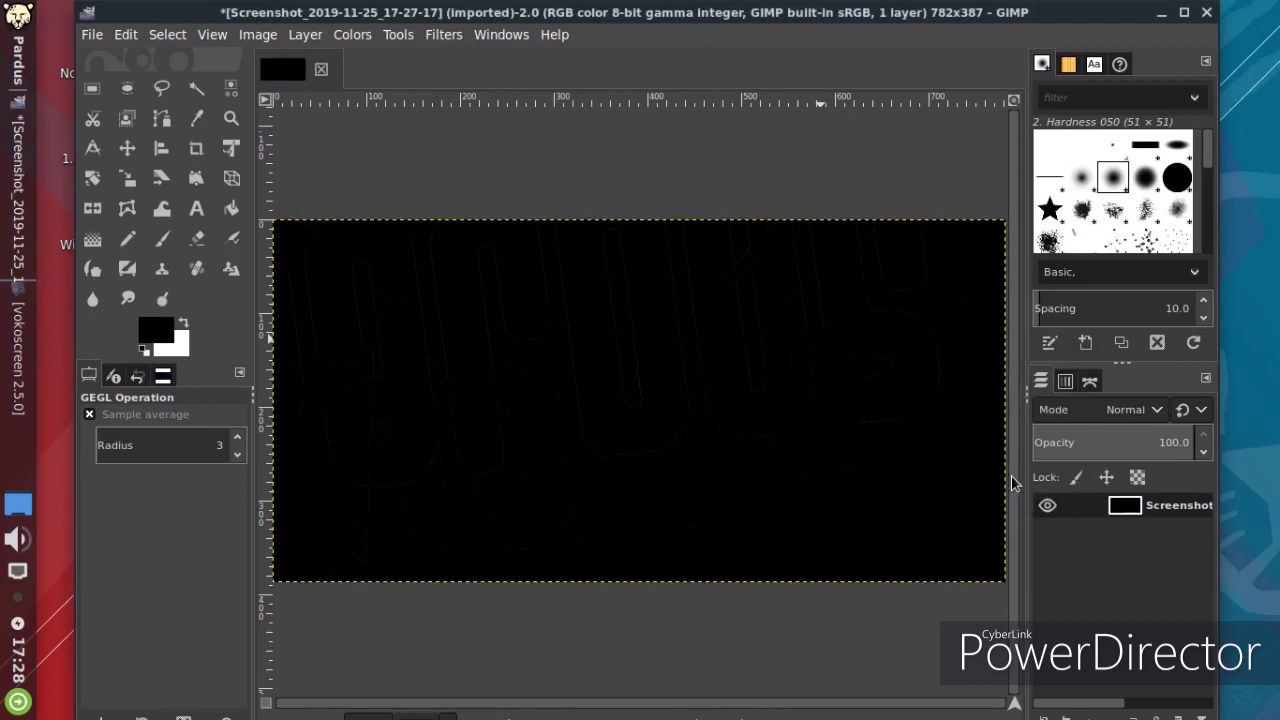
- Quit GIMP, discarding the unsaved image changes, and reopen the applications menu
left_click(1207, 12)
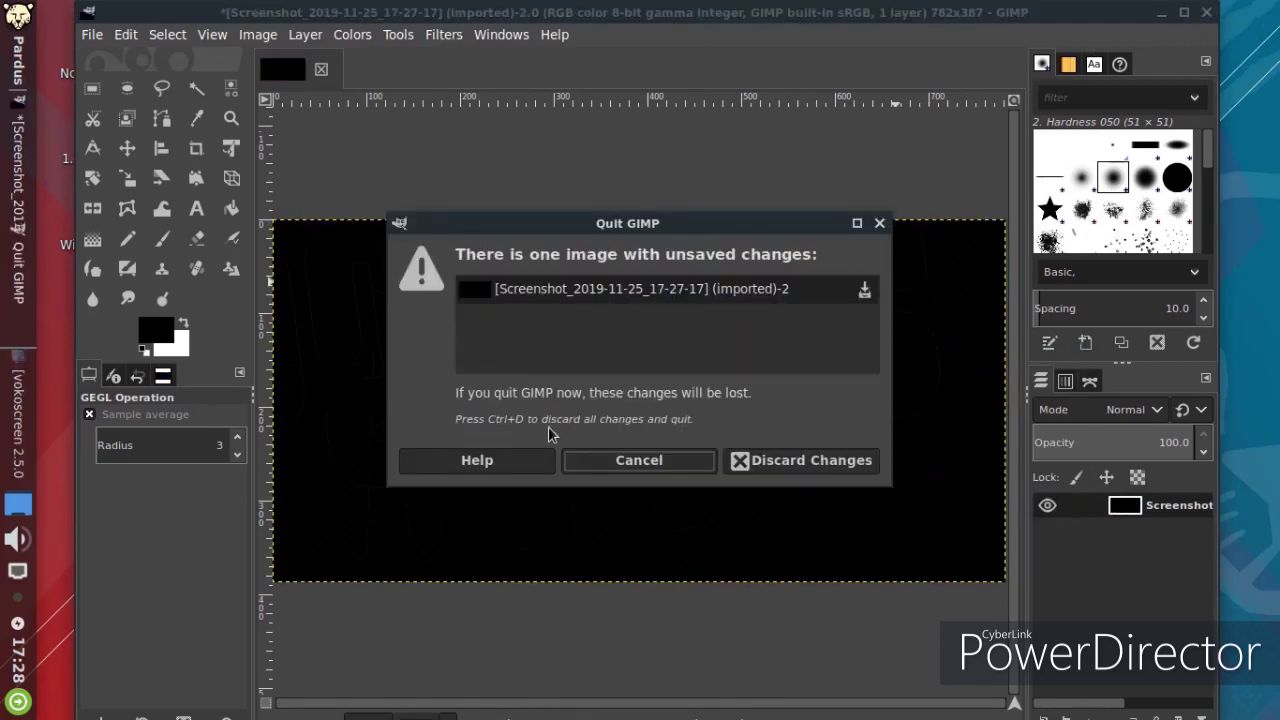
left_click(755, 461)
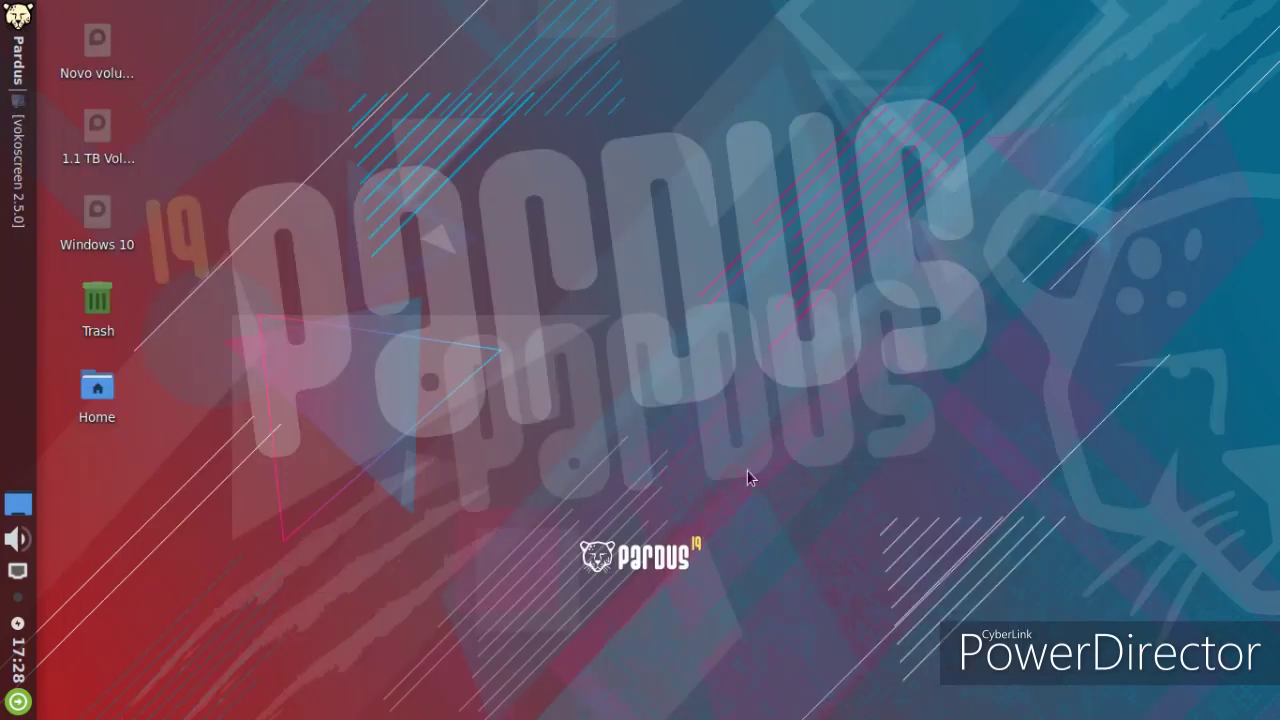
left_click(18, 55)
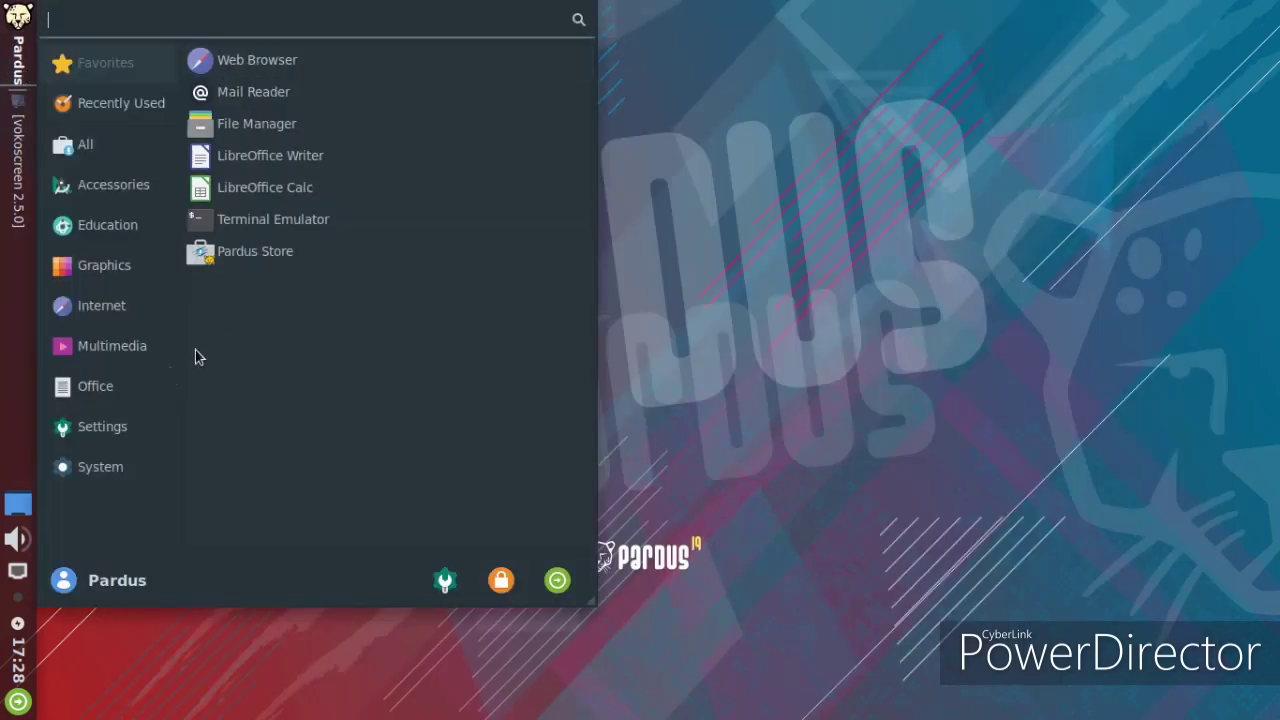
- Reopen the applications menu and shorten its height, making it very slightly wider
left_click(603, 610)
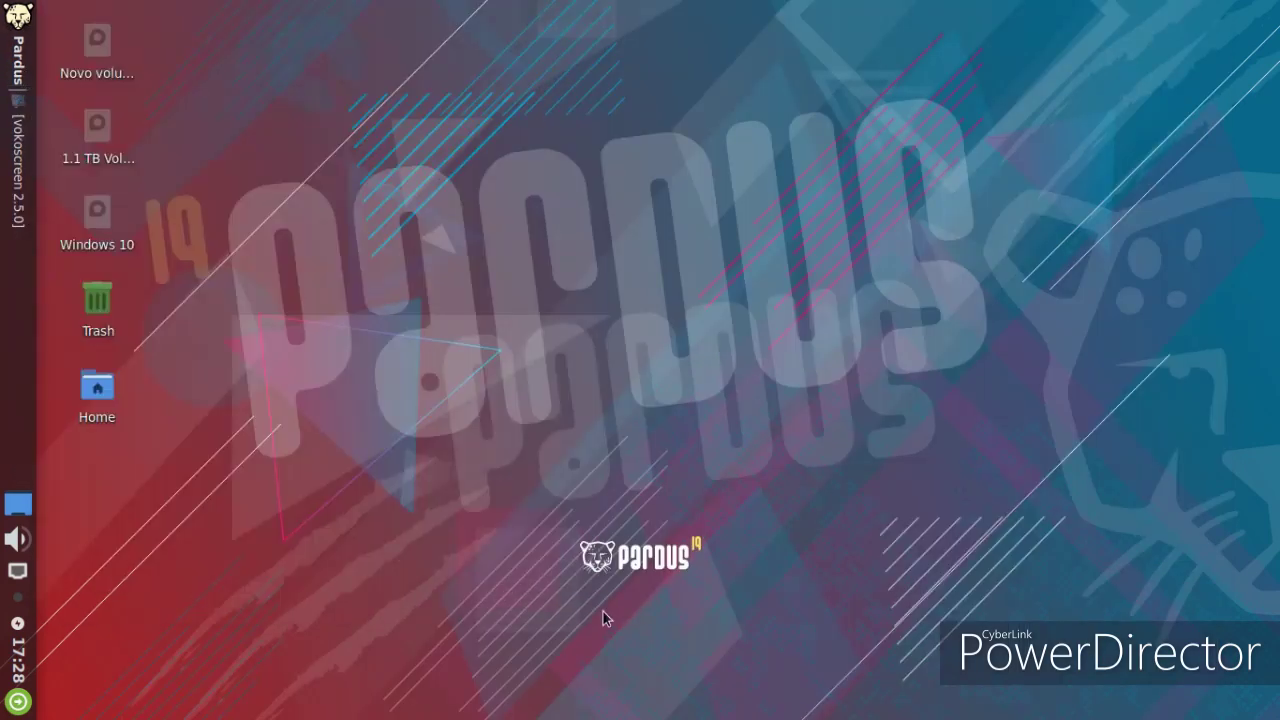
left_click(13, 45)
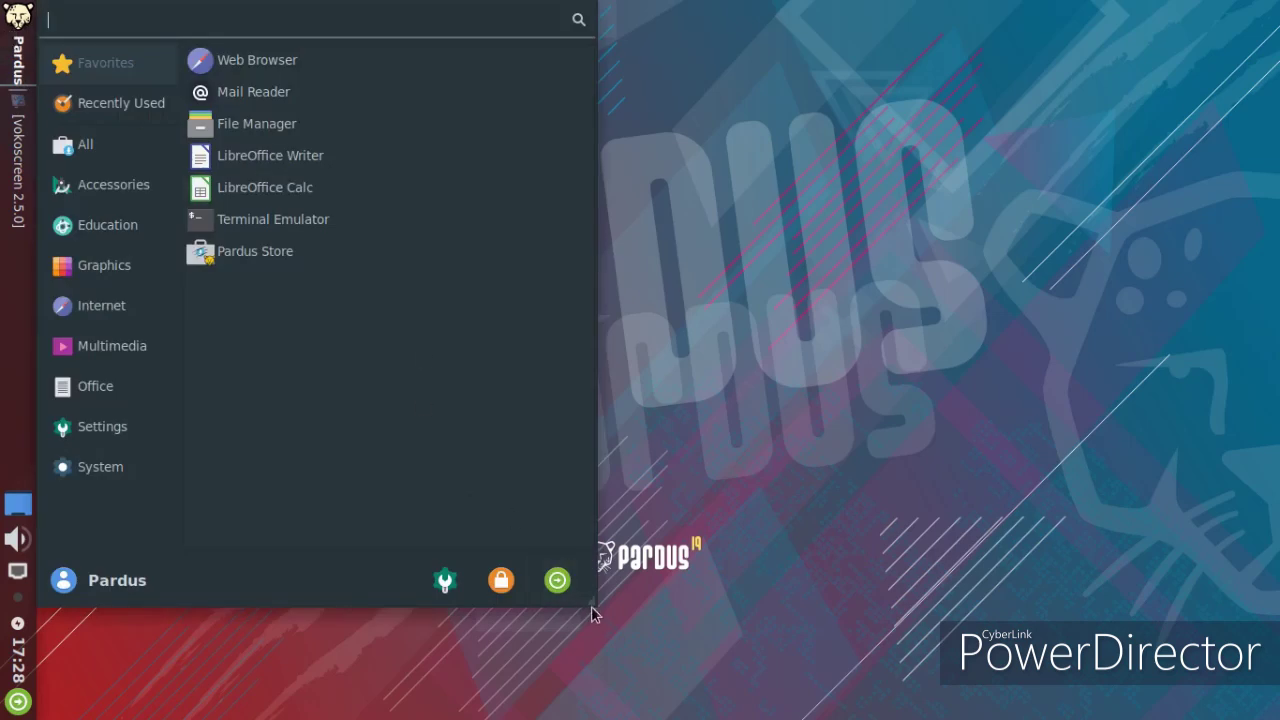
left_click_drag(588, 598, 594, 523)
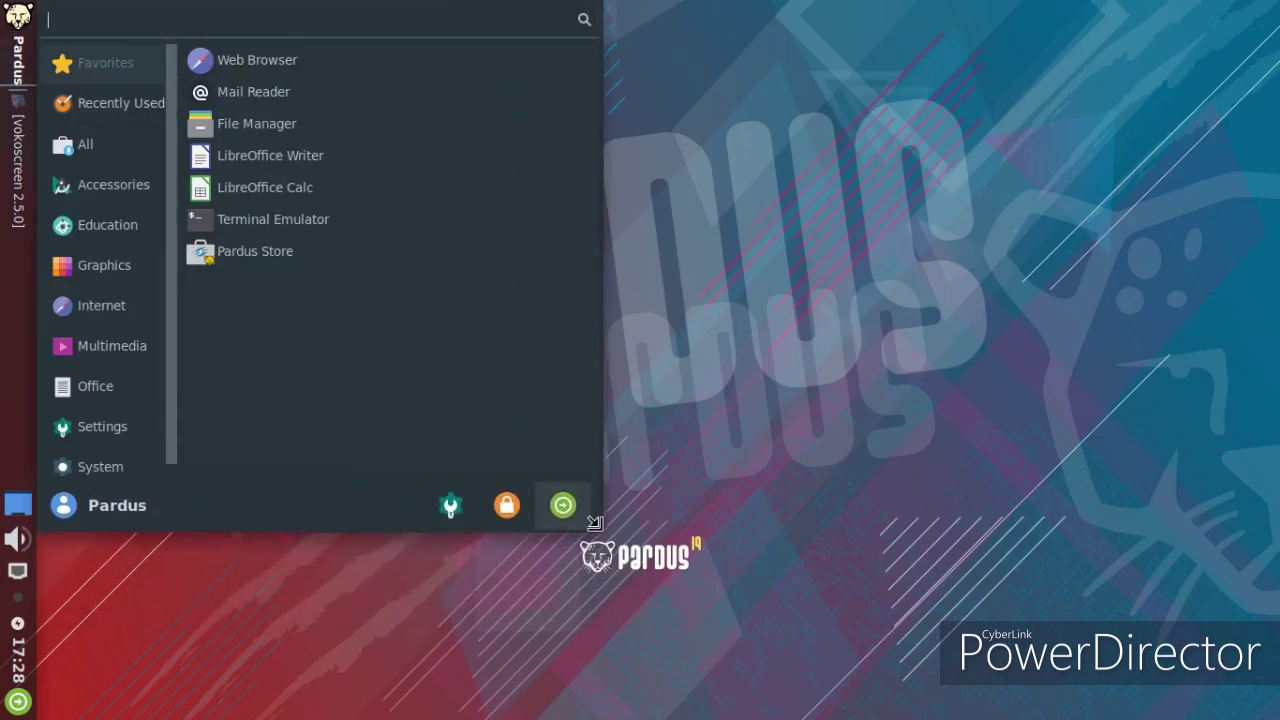
- Launch Pardus Store and search all application categories for "dock" and "docky"
left_click(231, 258)
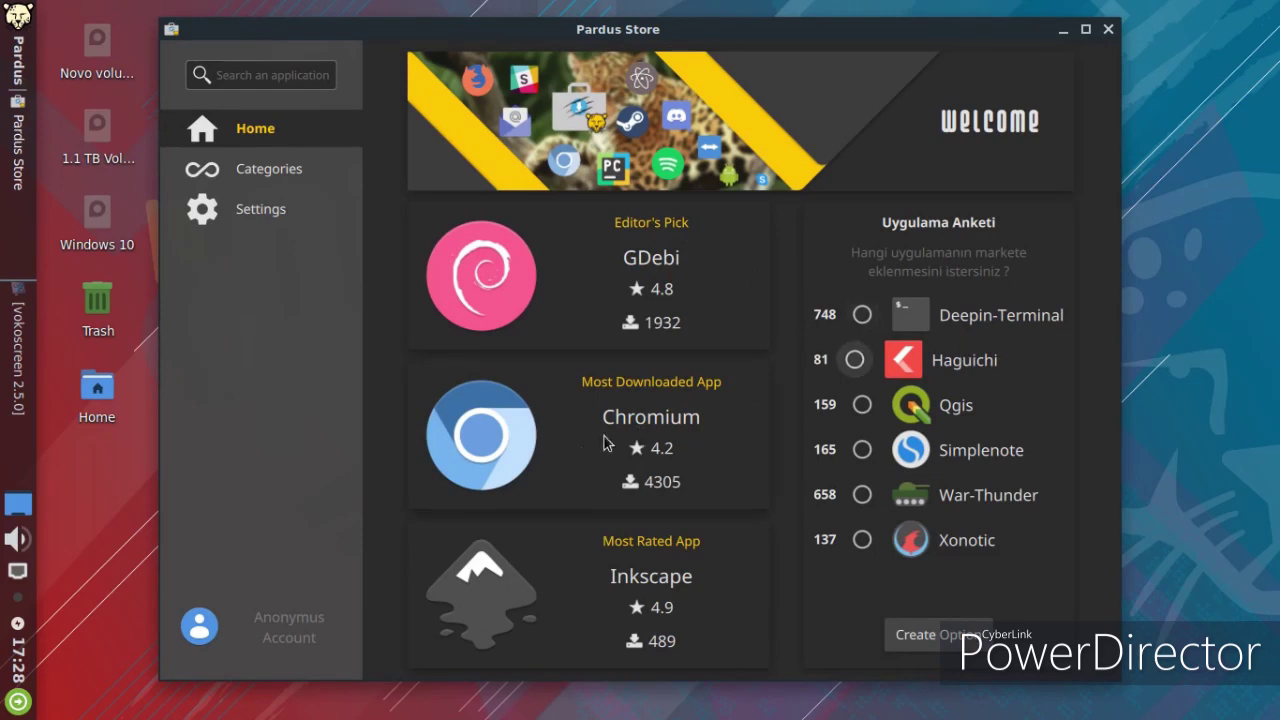
left_click(240, 174)
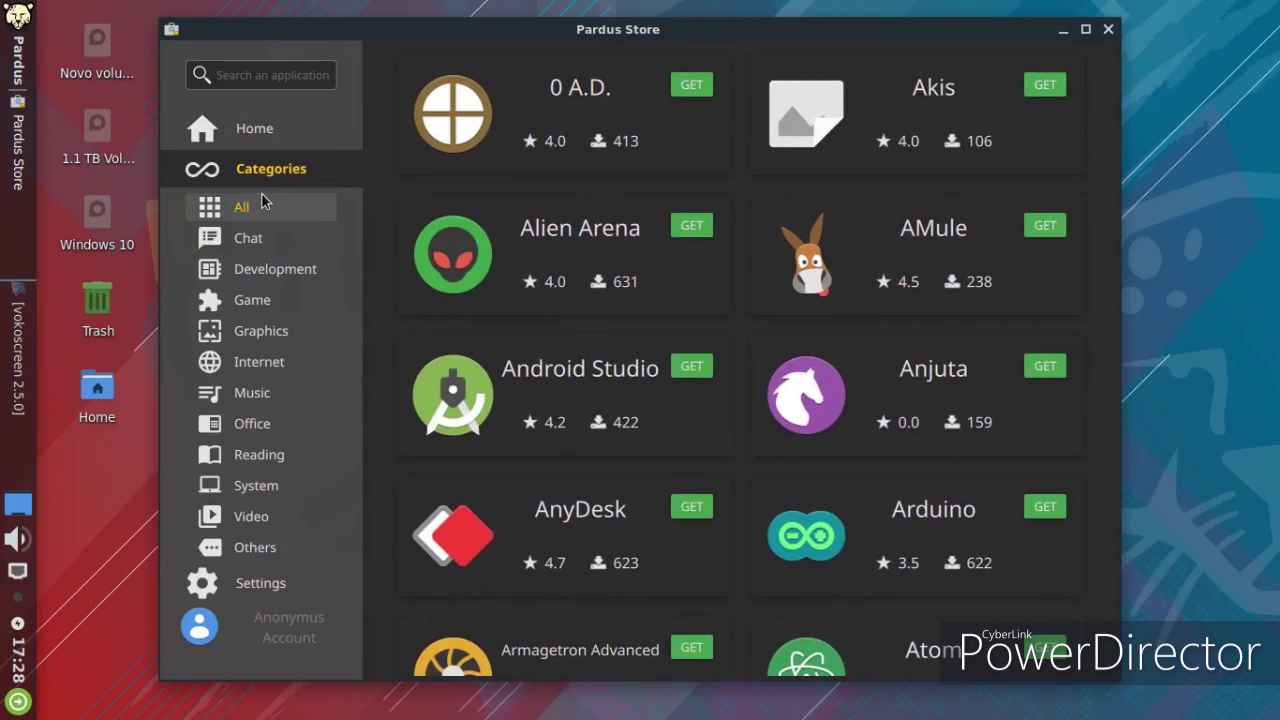
left_click(285, 75)
type("dock")
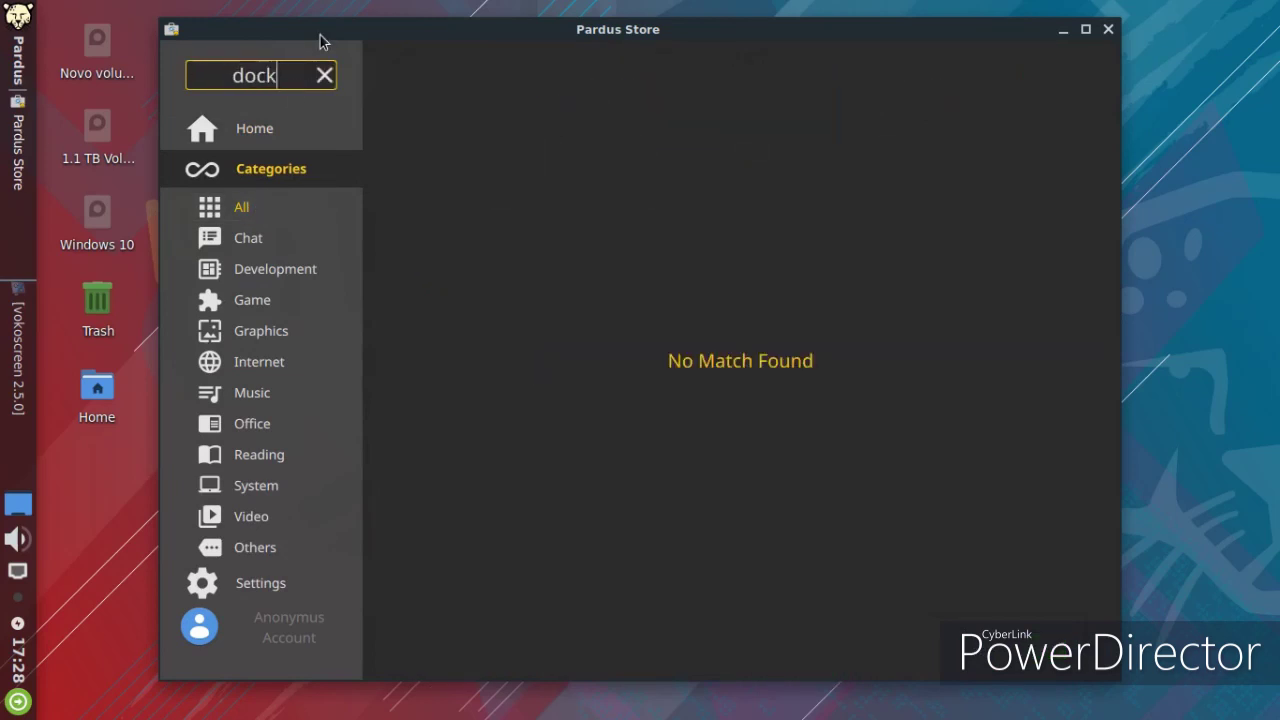
key("BackSpace")
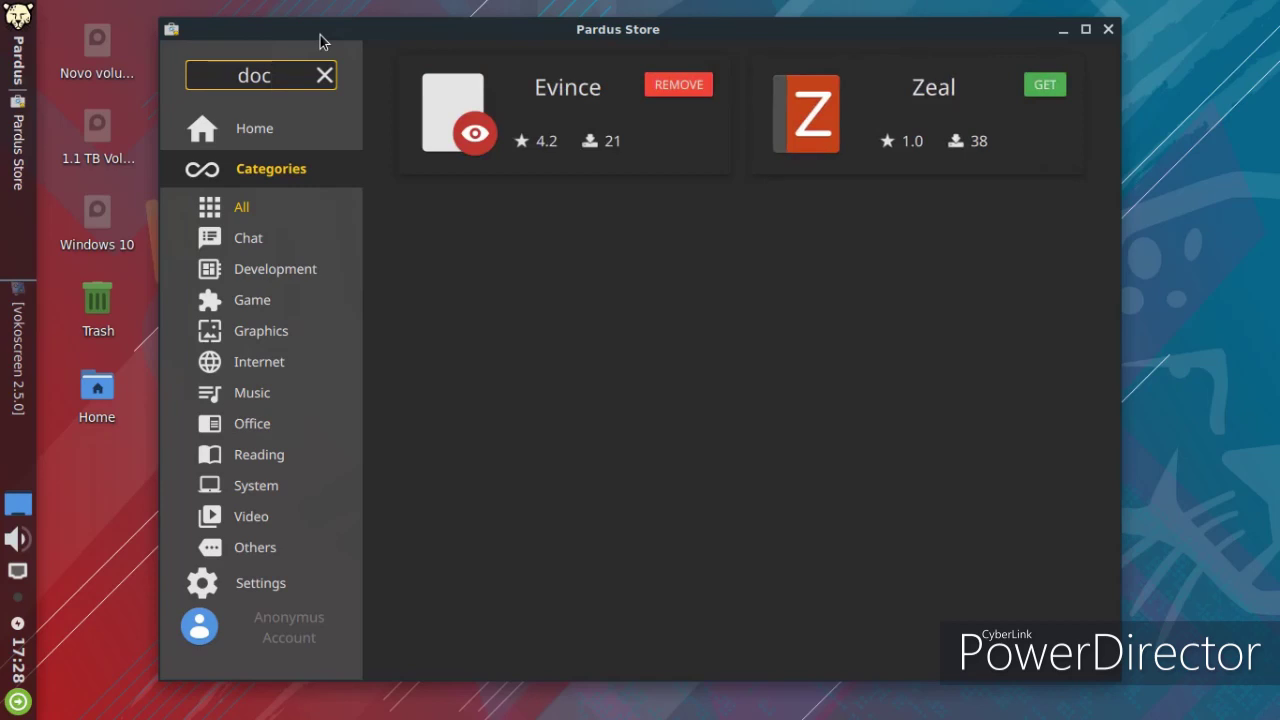
type("ky")
key("BackSpace")
key("BackSpace")
key("BackSpace")
key("BackSpace")
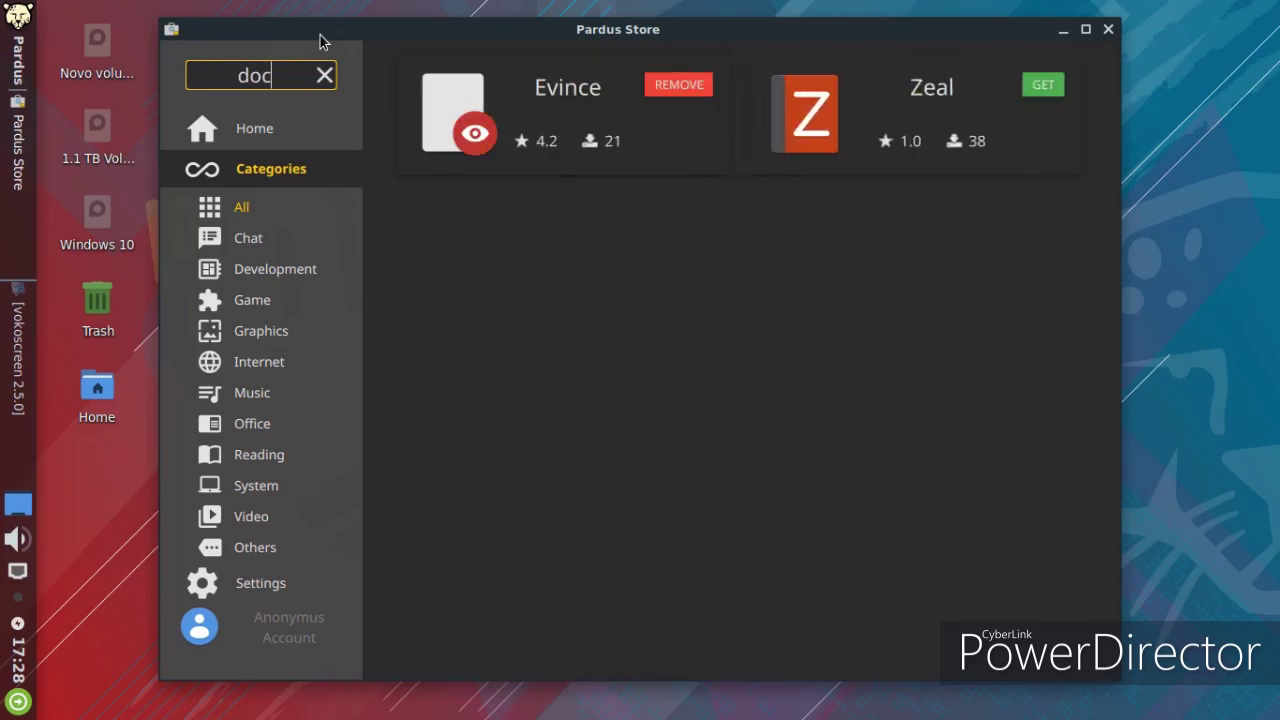
- Browse the store's Development, Game, Music, Reading, System, Video and Others categories
left_click(289, 280)
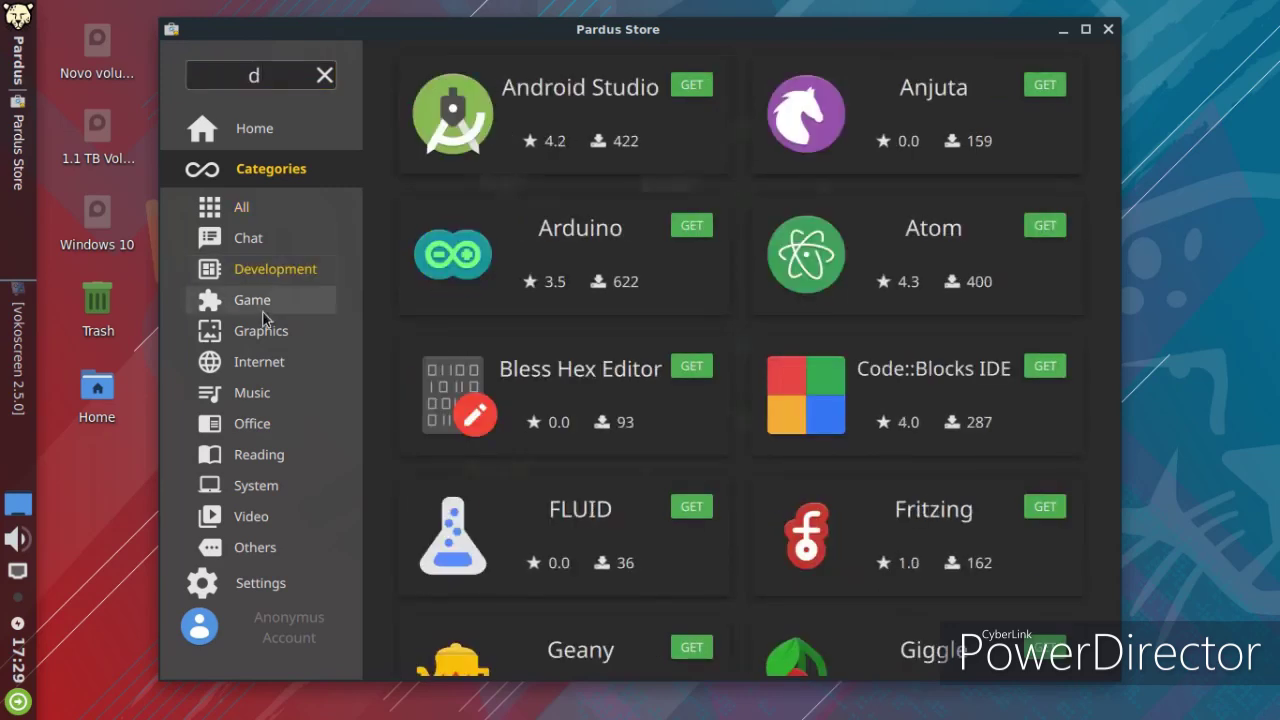
left_click(262, 305)
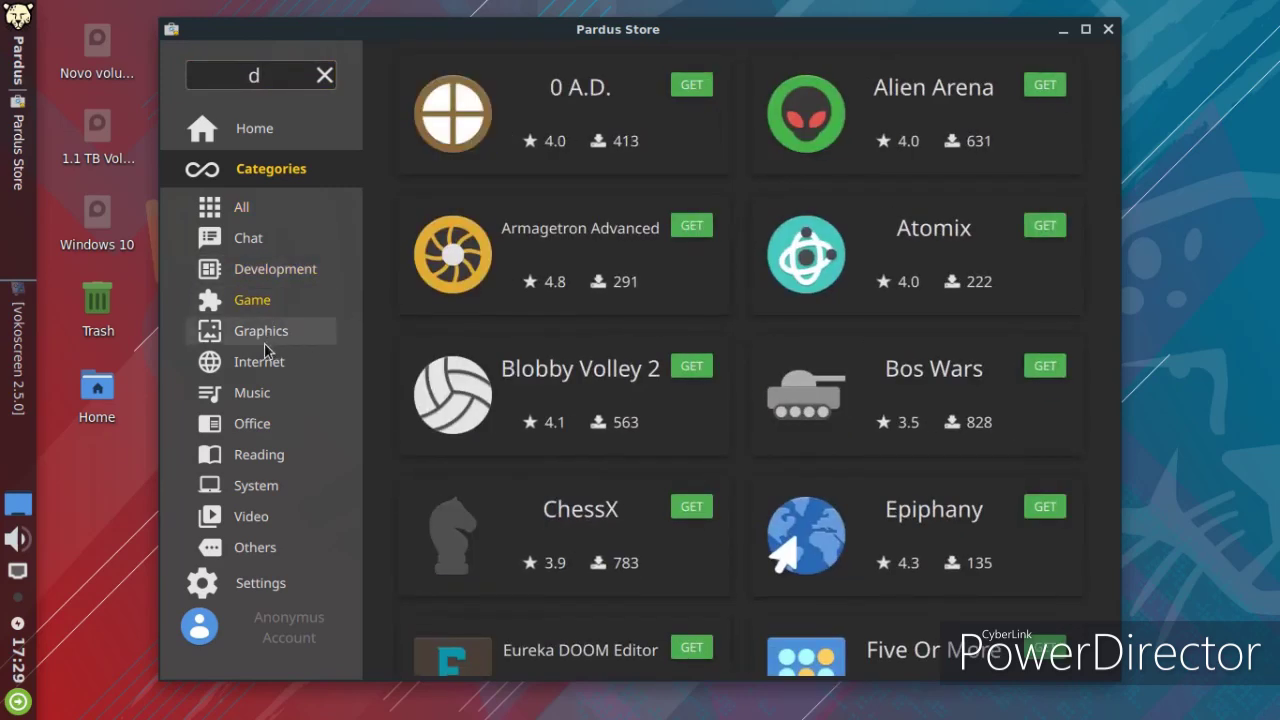
left_click(263, 383)
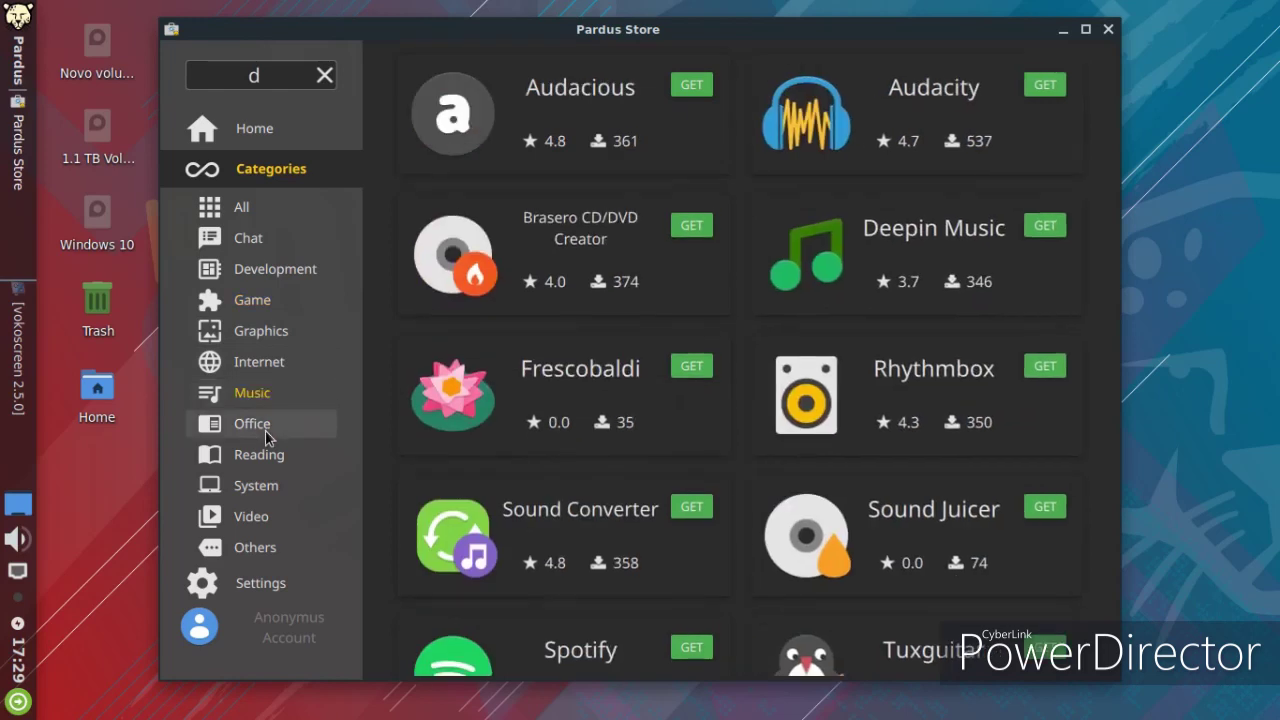
left_click(277, 465)
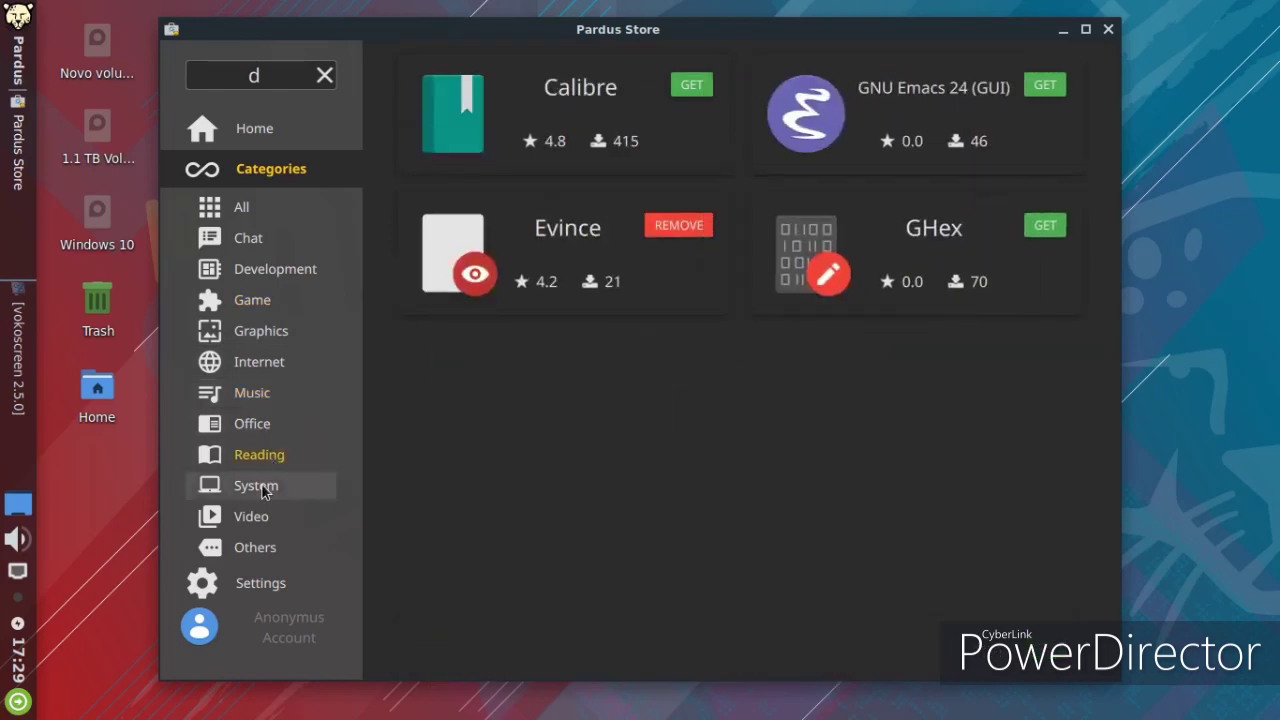
left_click(264, 489)
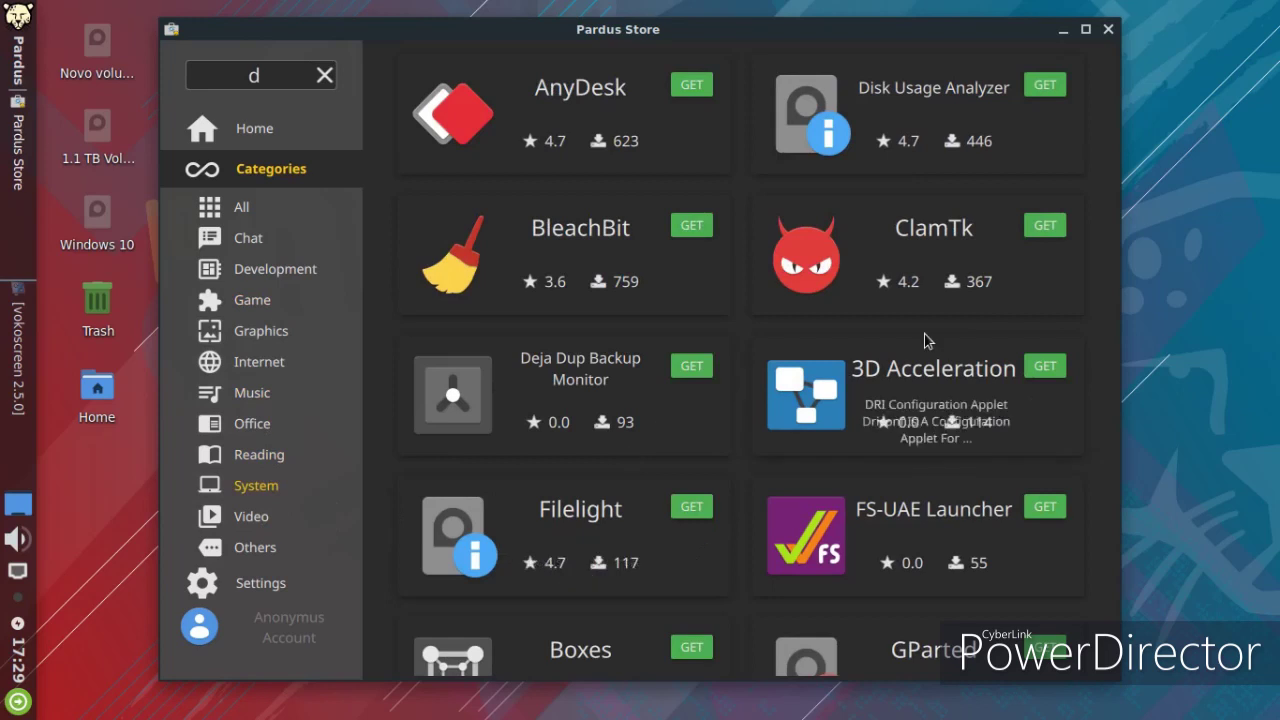
scroll(925, 341, "down", 4)
scroll(887, 370, "up", 2)
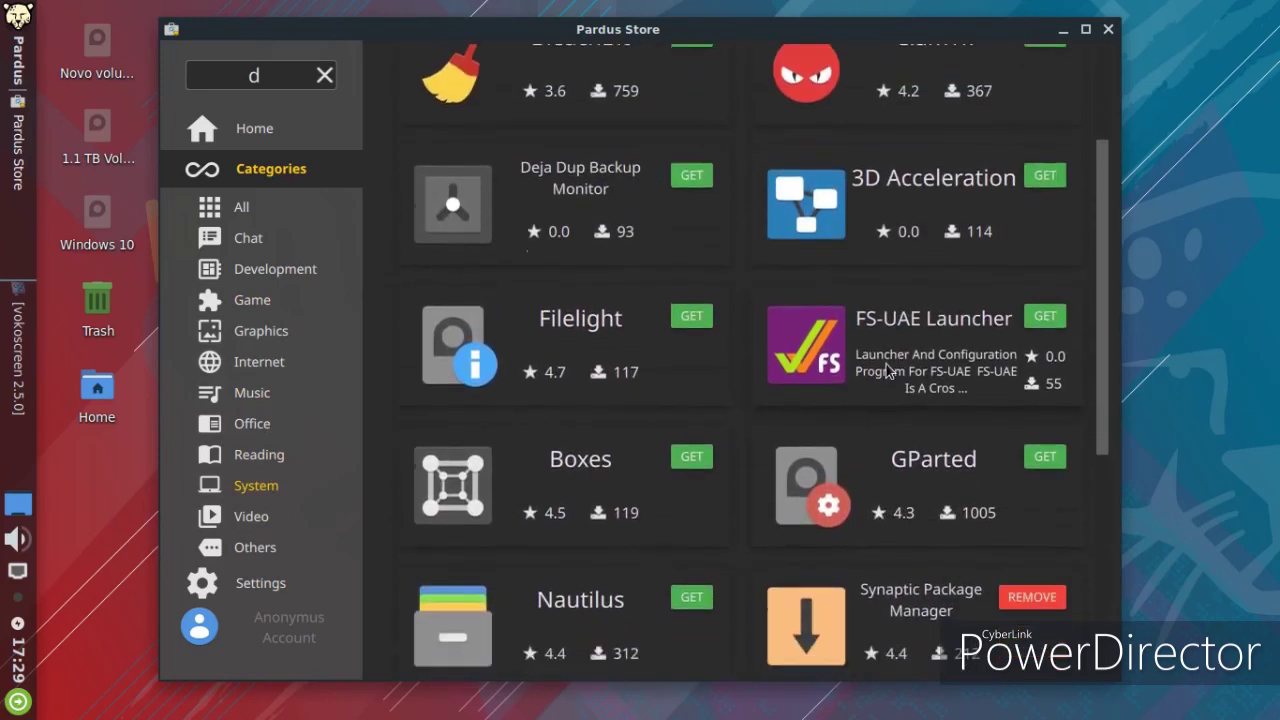
scroll(887, 370, "down", 5)
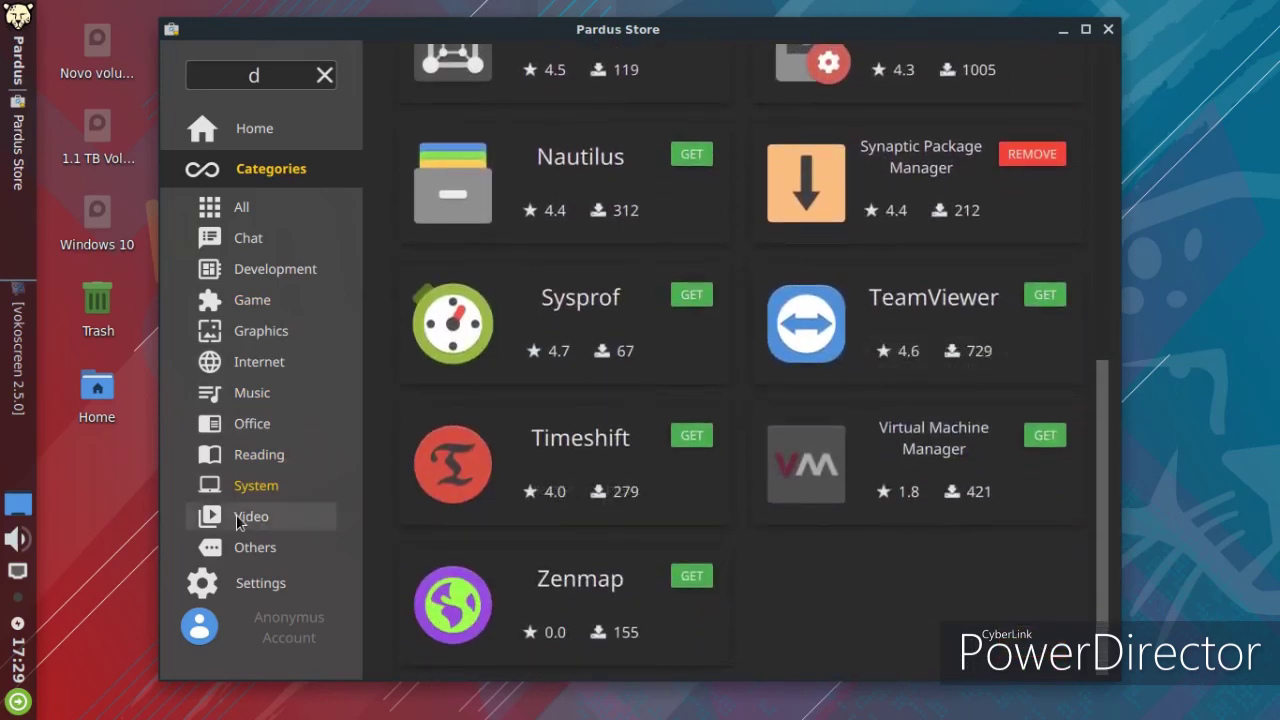
left_click(240, 518)
left_click(243, 556)
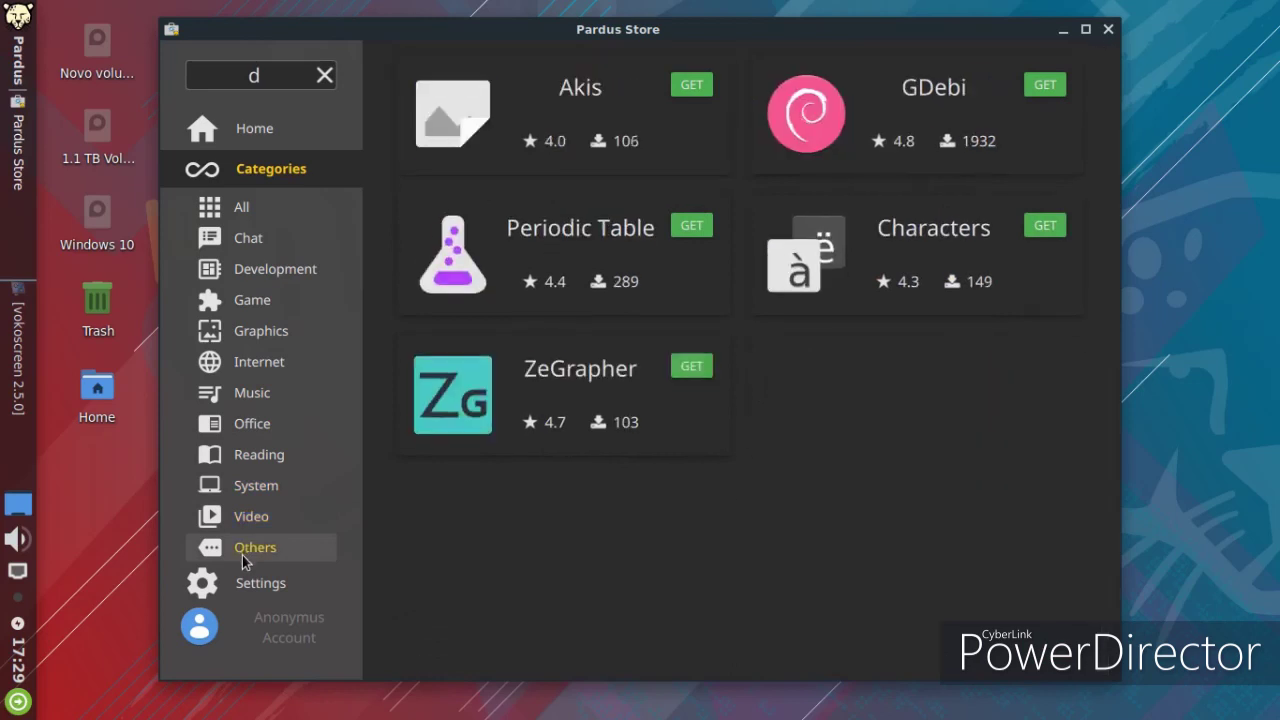
- View the Pardus Store settings, close the store, and keep the vokoscreen window minimized
left_click(287, 593)
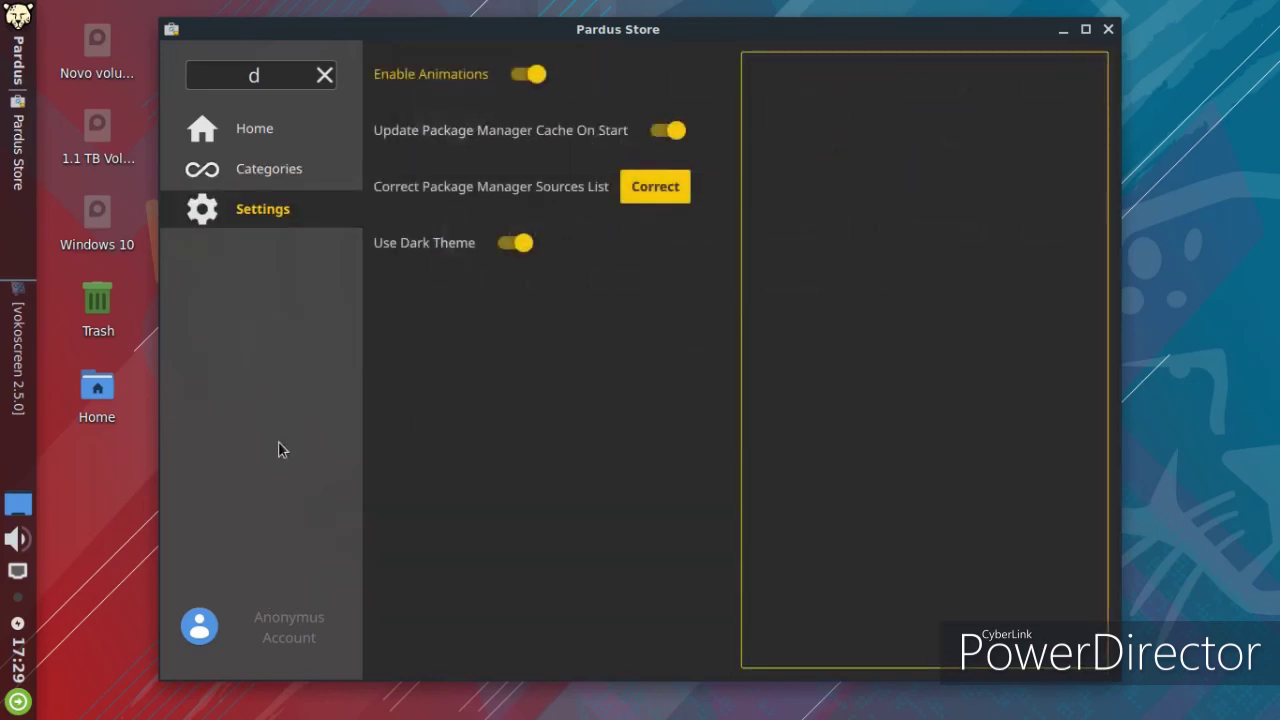
left_click(1108, 30)
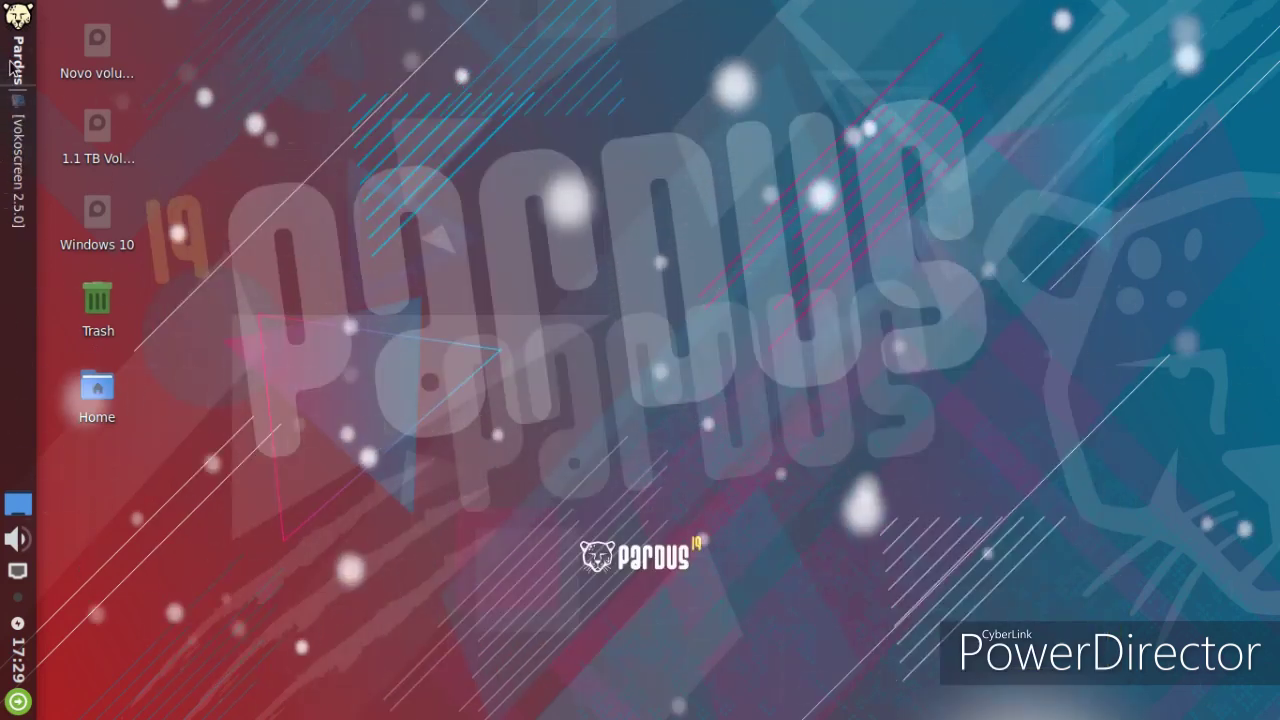
left_click(17, 150)
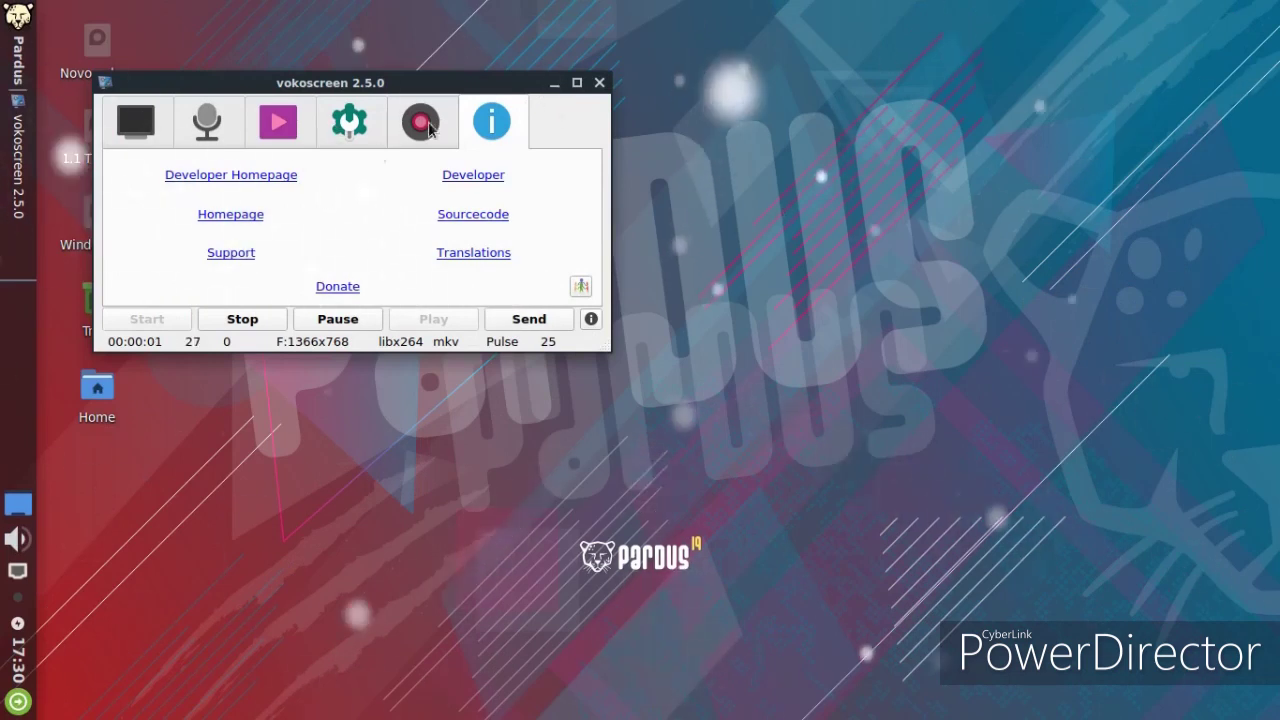
left_click(554, 82)
- Look through the Settings, System and All application categories, and briefly view the About Me user details
left_click(18, 50)
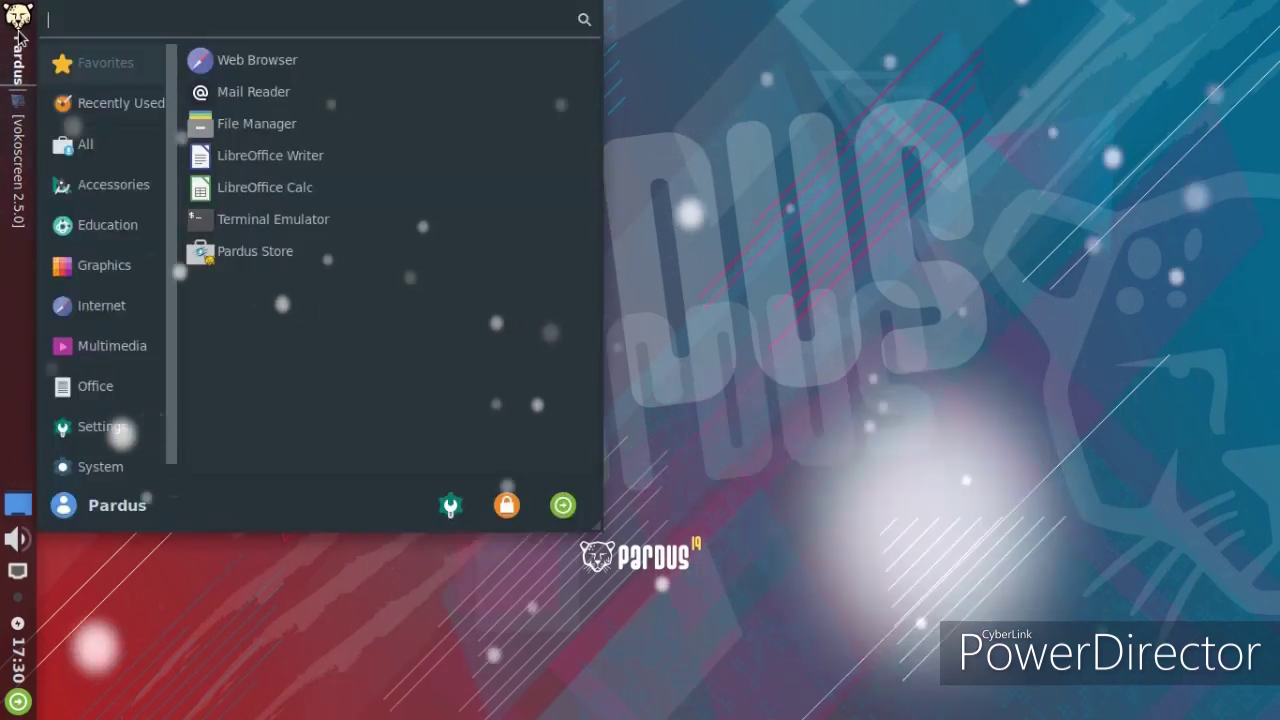
left_click(140, 431)
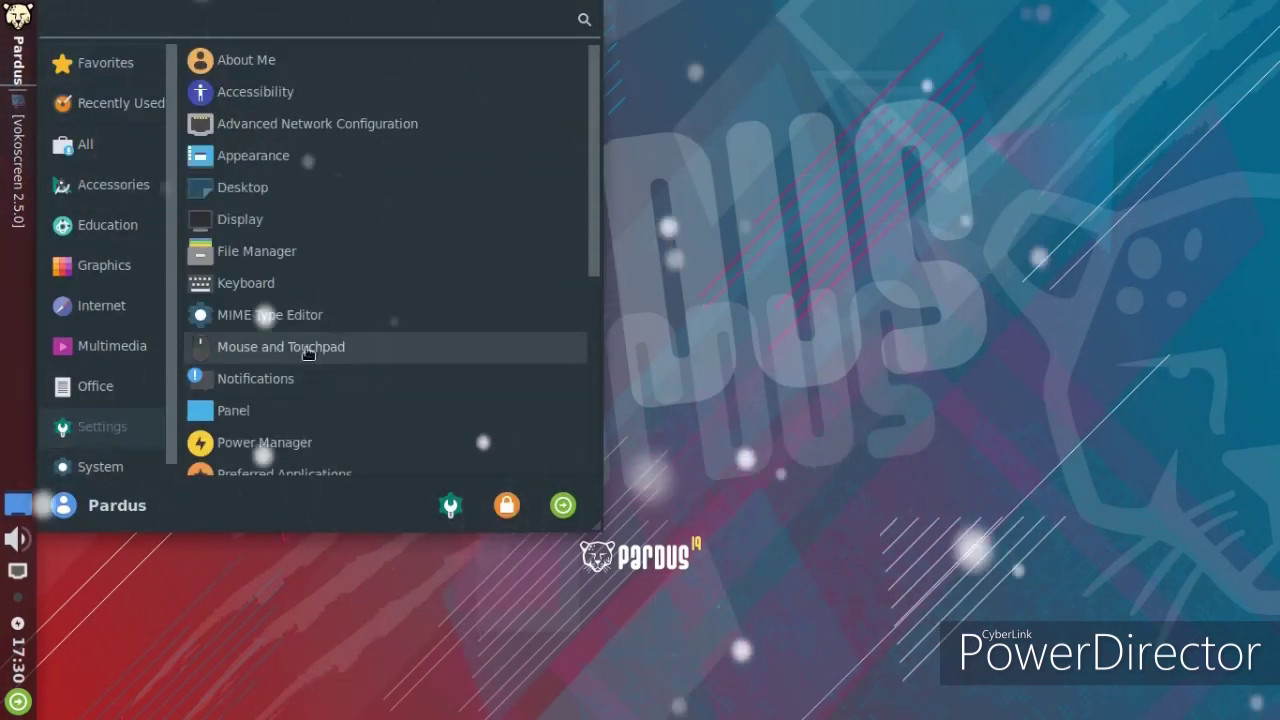
scroll(293, 318, "down", 5)
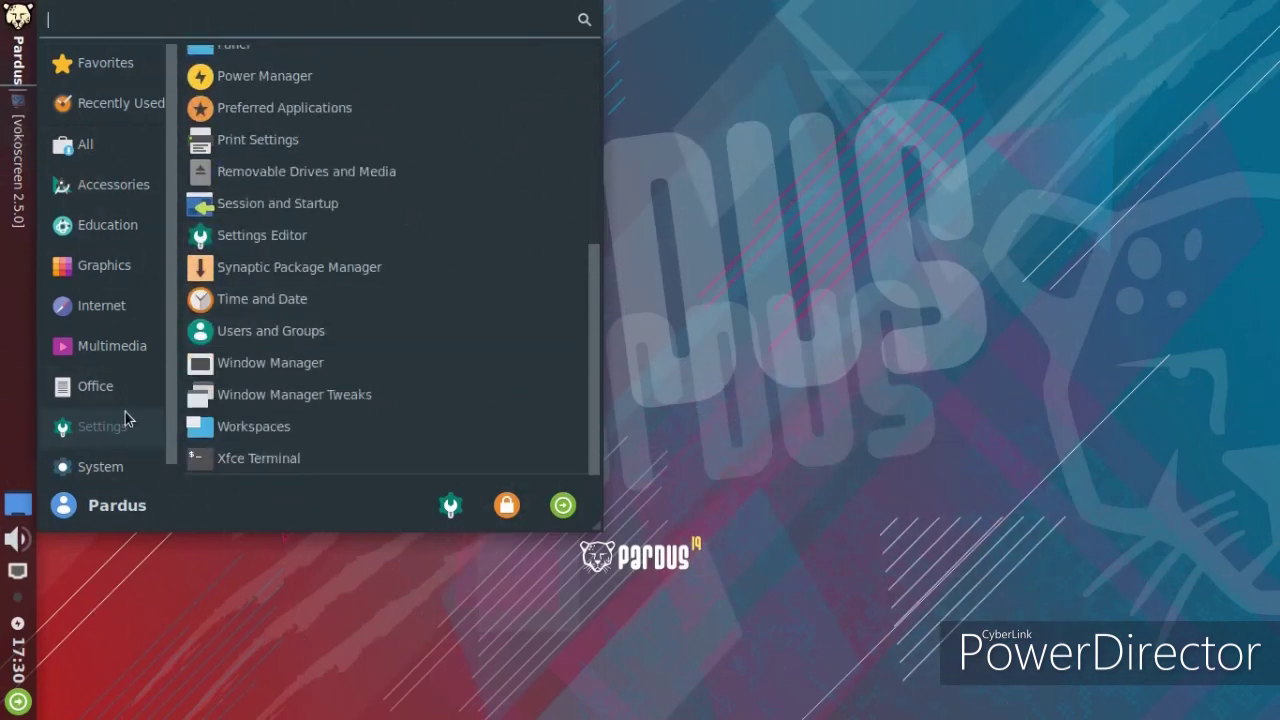
left_click(99, 472)
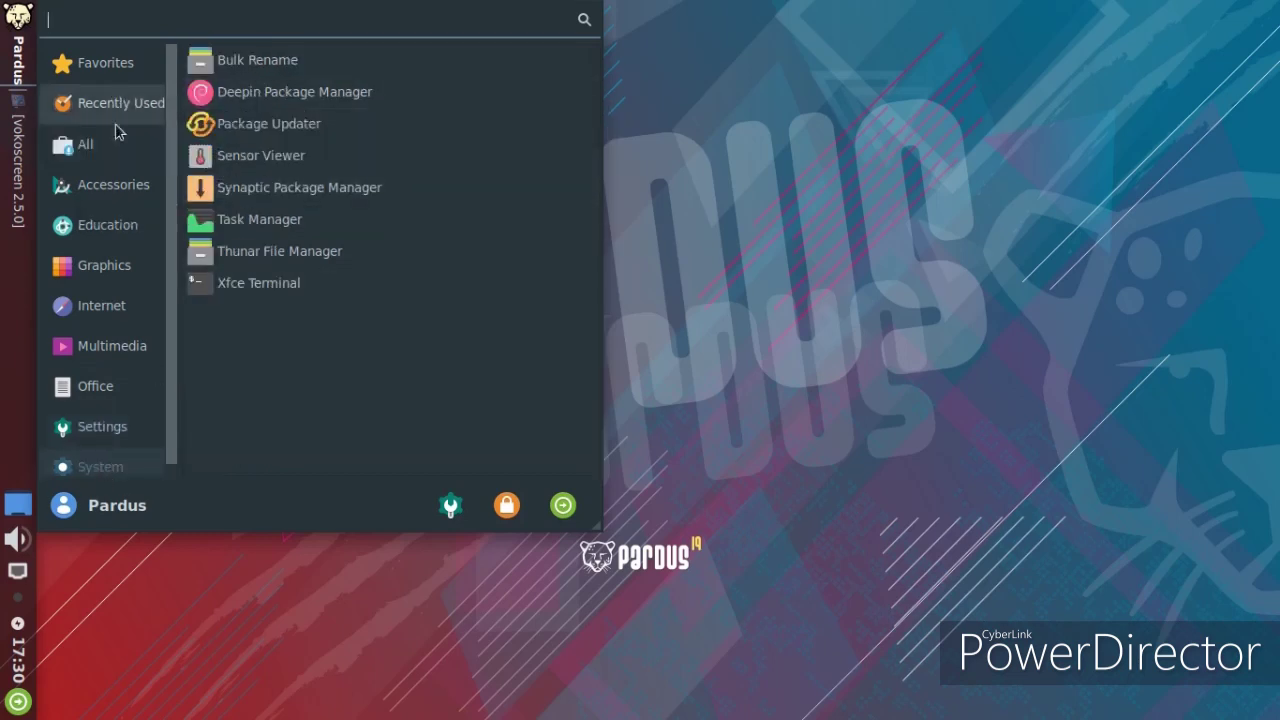
left_click(88, 146)
scroll(295, 200, "down", 2)
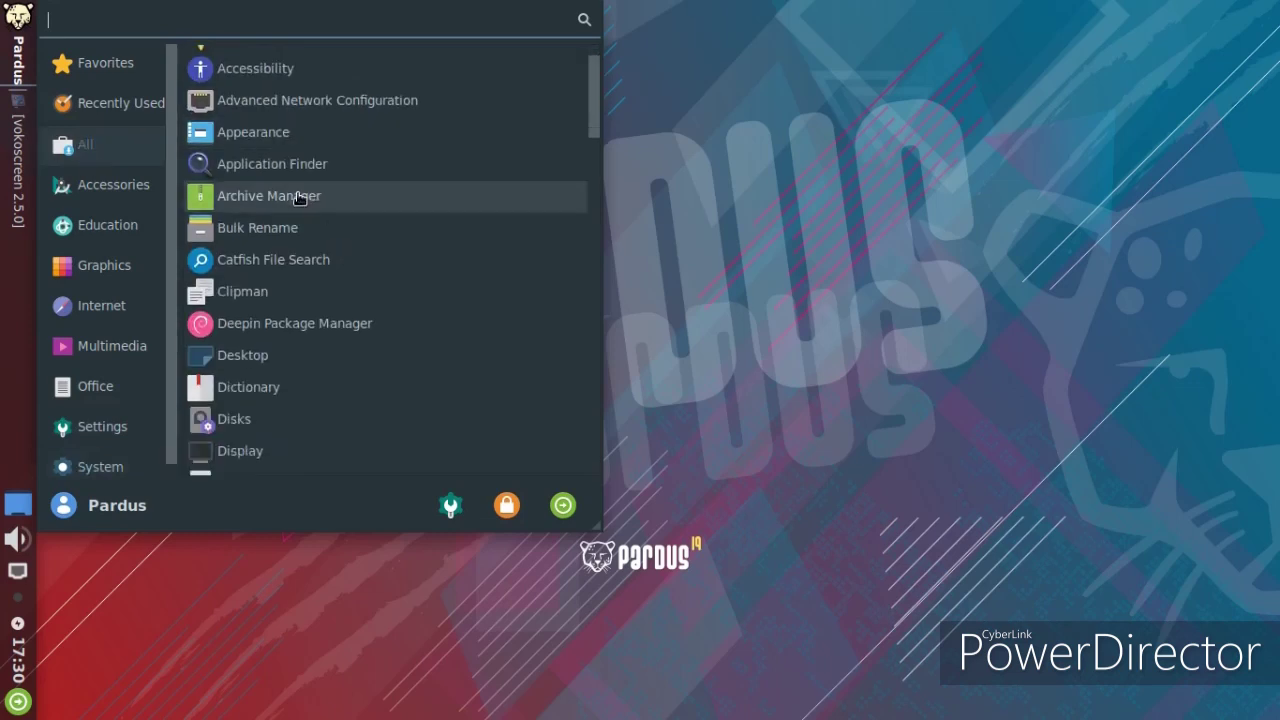
scroll(295, 200, "up", 2)
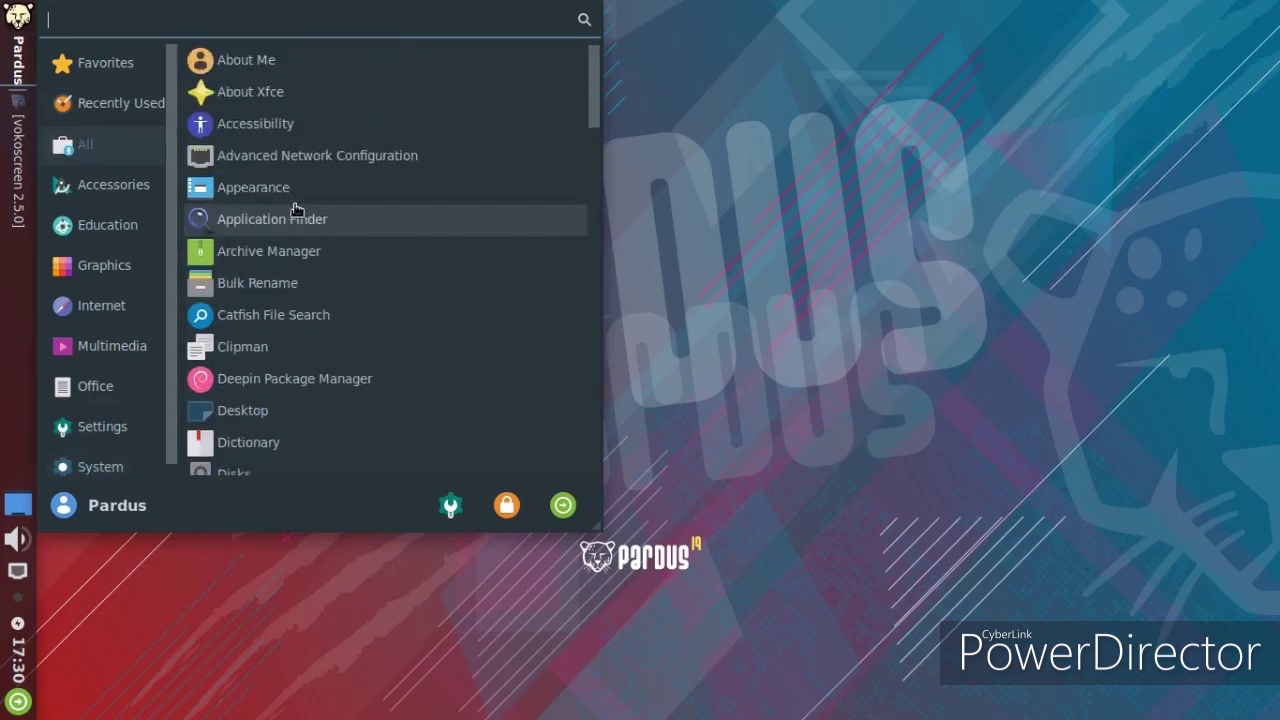
left_click(290, 66)
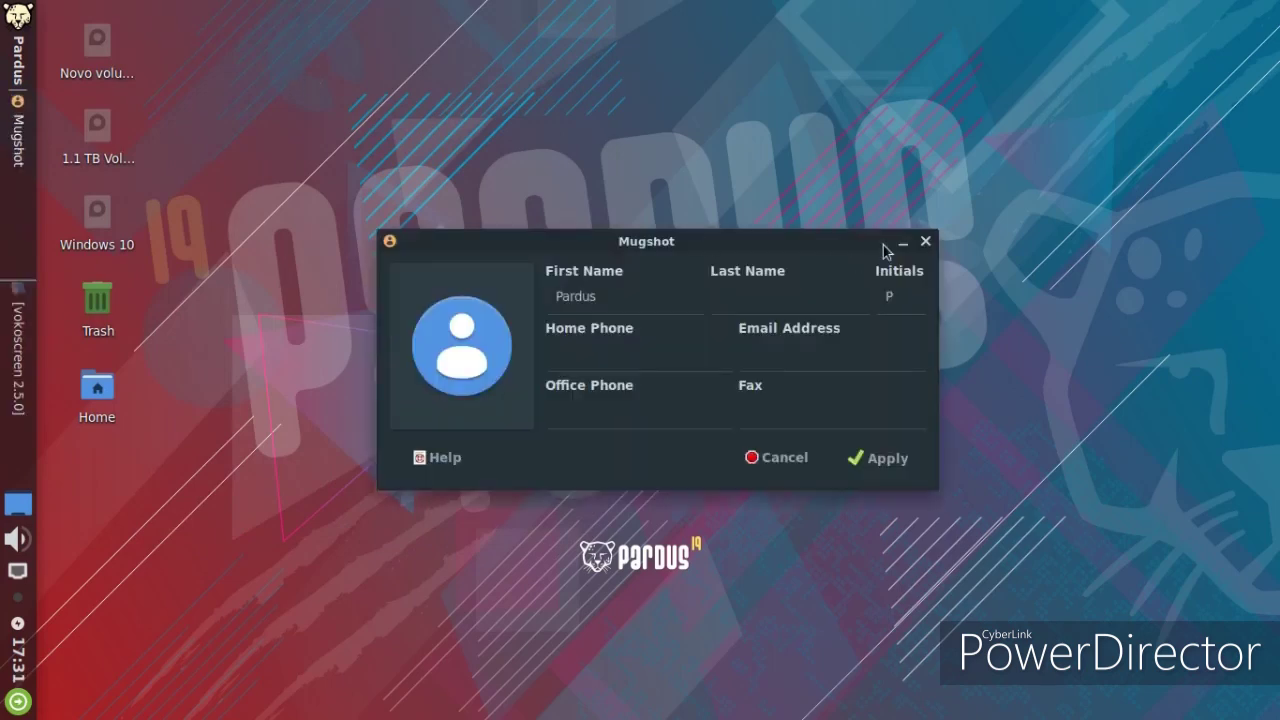
left_click(925, 241)
- Open the Xfce settings manager, move its window up and across the desktop, and show the icon themes under Appearance
left_click(18, 40)
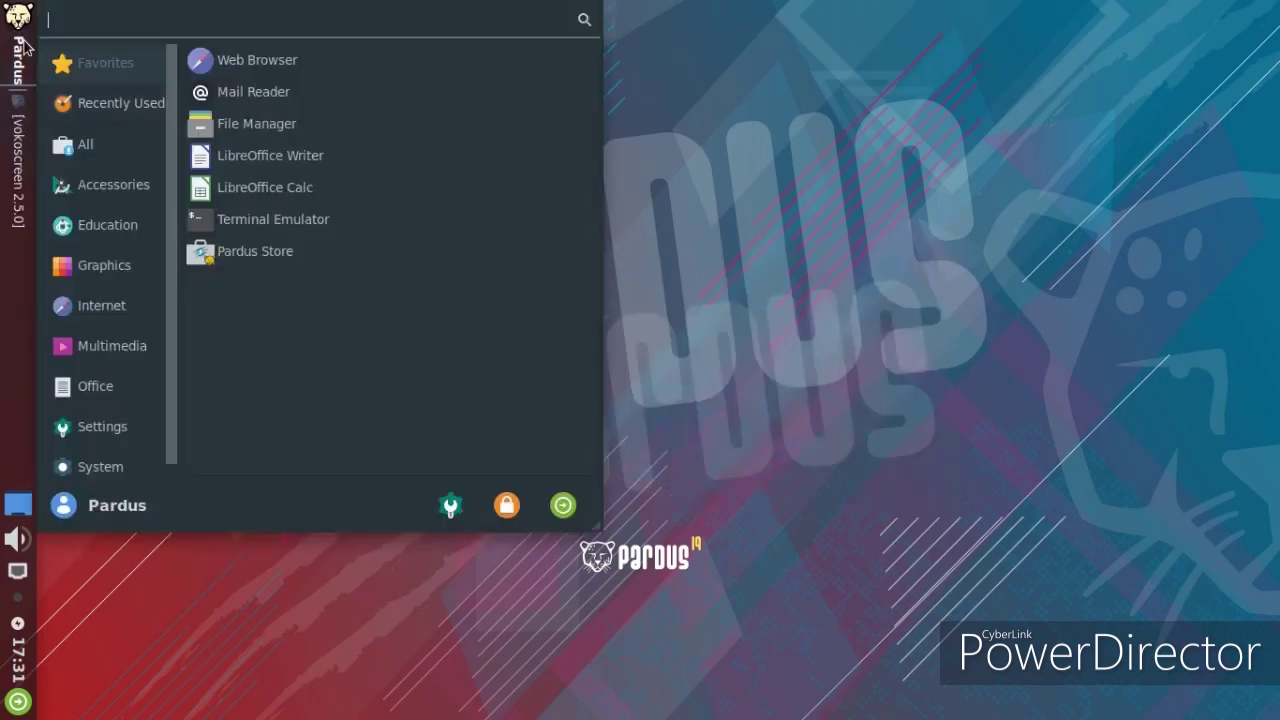
left_click(465, 518)
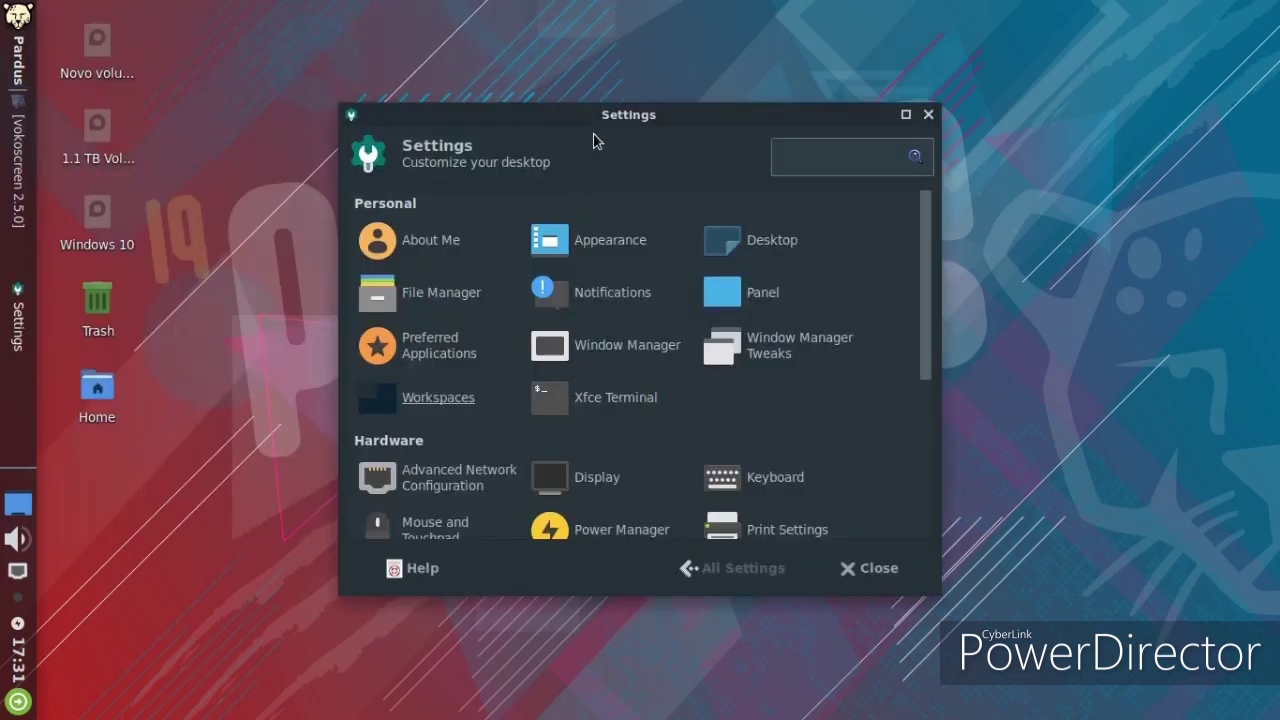
left_click_drag(582, 118, 692, 81)
left_click(719, 204)
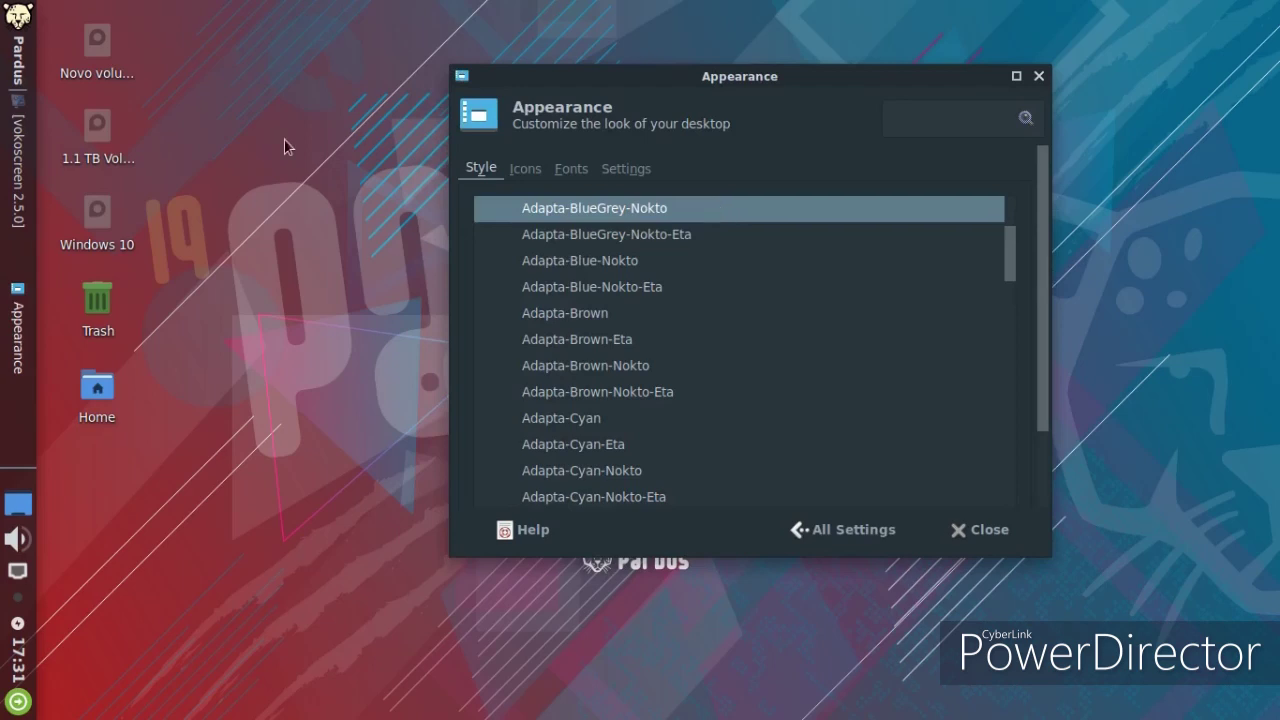
left_click(524, 170)
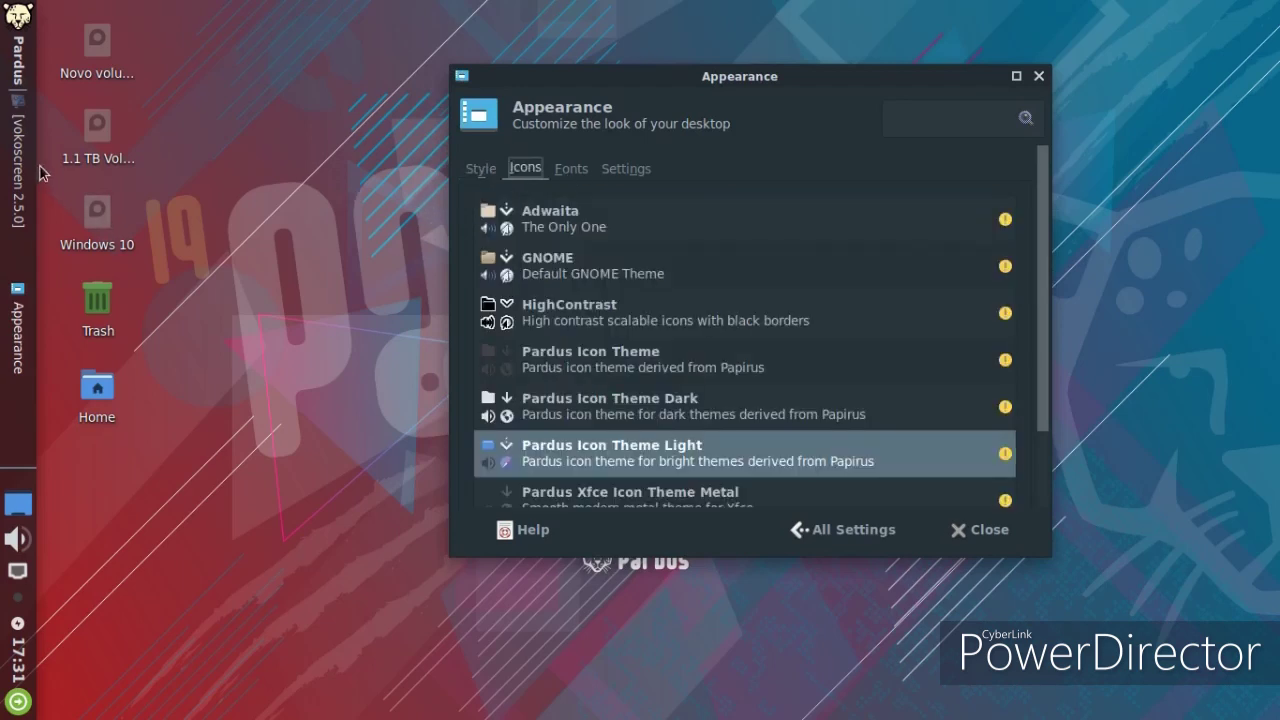
- Install the icon theme archive 01-Tela-20191125140525.tar.xz from the Downloads folder into the Appearance icon themes
double_click(97, 388)
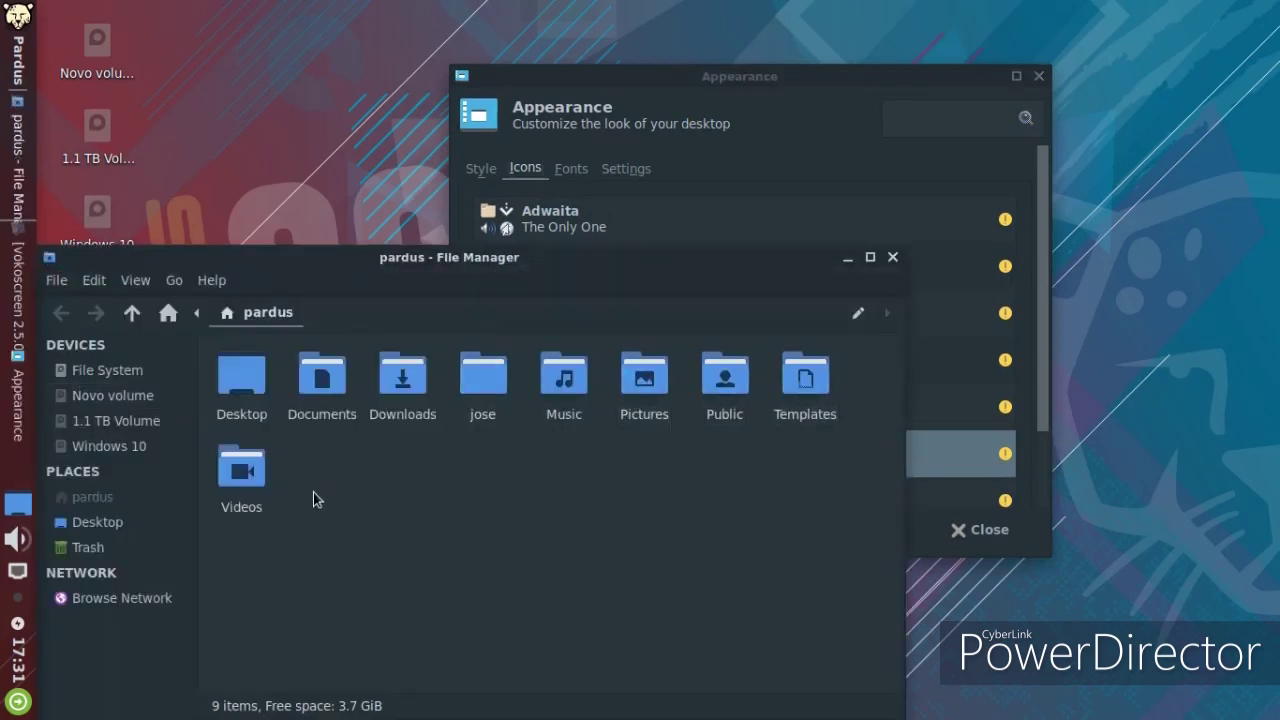
double_click(386, 376)
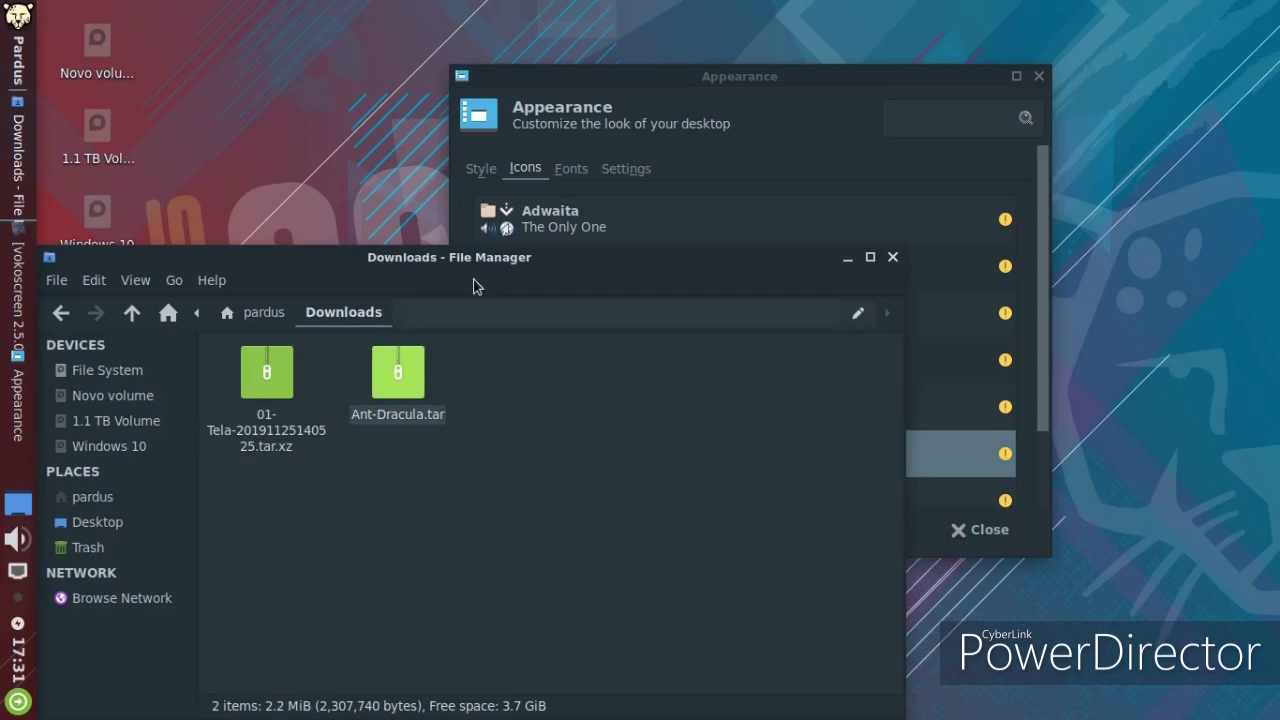
left_click(612, 77)
left_click_drag(266, 378, 790, 220)
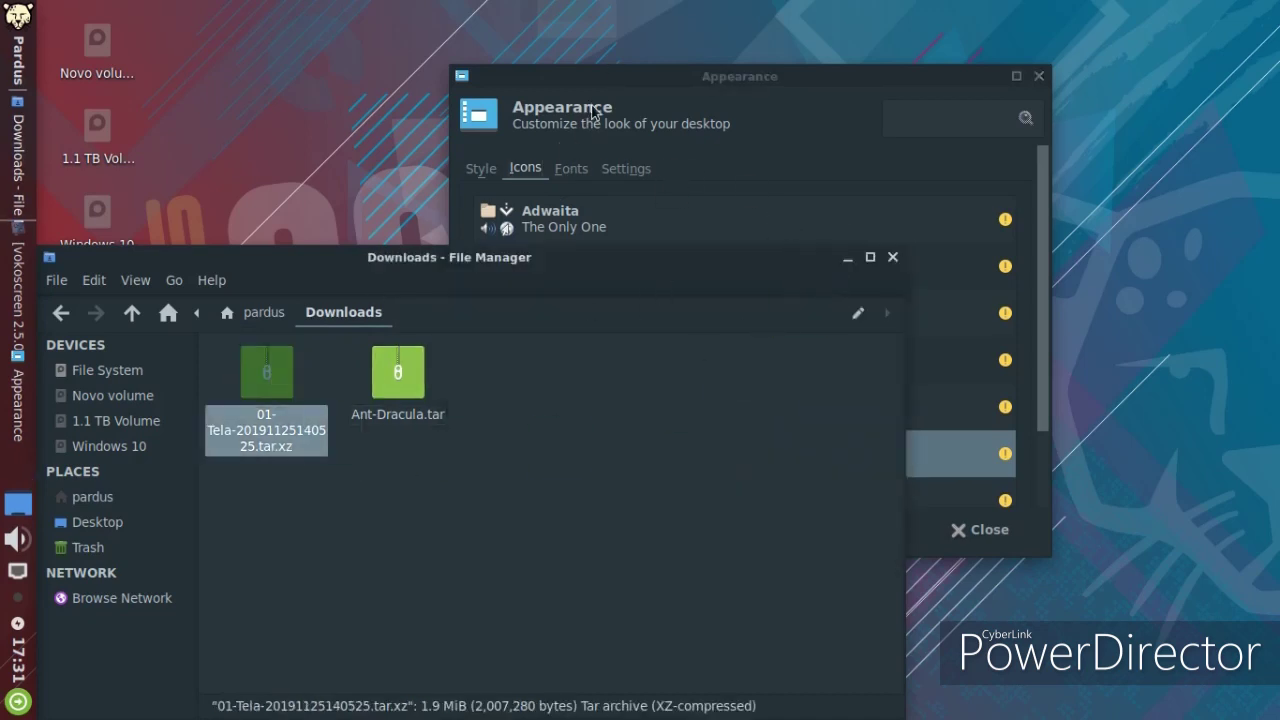
left_click_drag(689, 72, 834, 58)
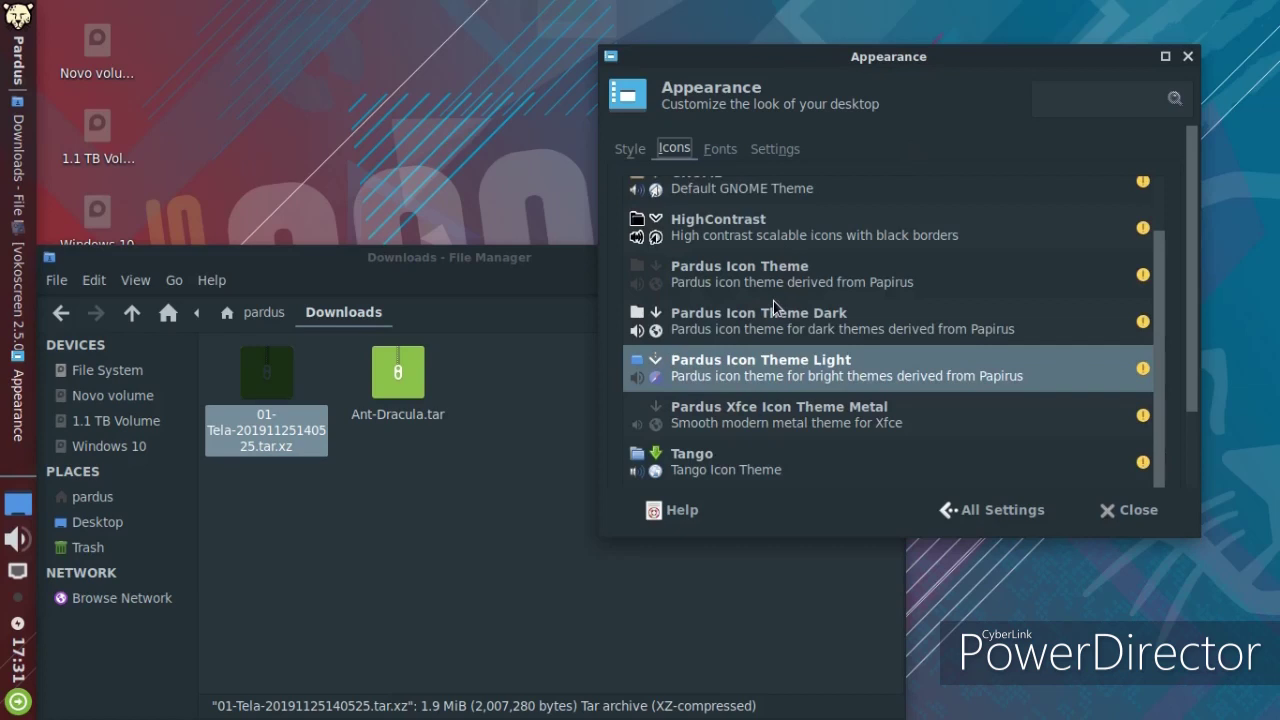
scroll(772, 312, "down", 1)
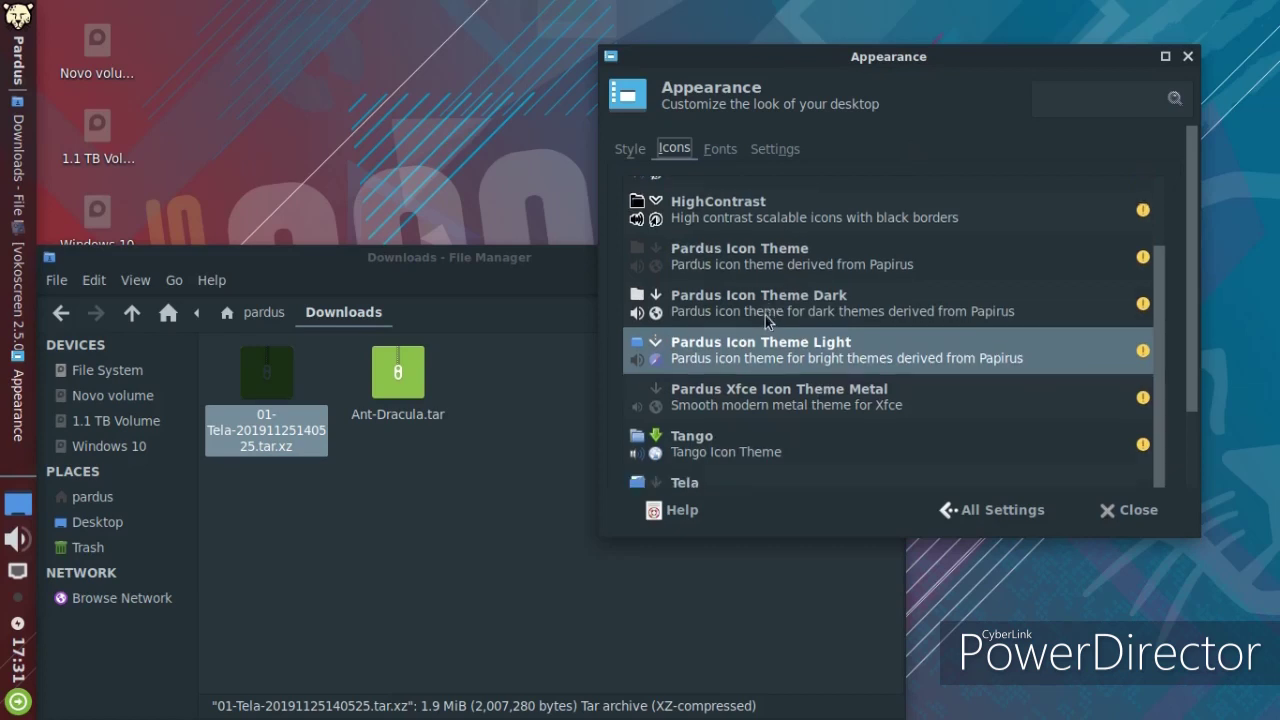
- Apply the Tela icon theme and try to add the Ant-Dracula.tar archive to the icon themes
left_click(651, 483)
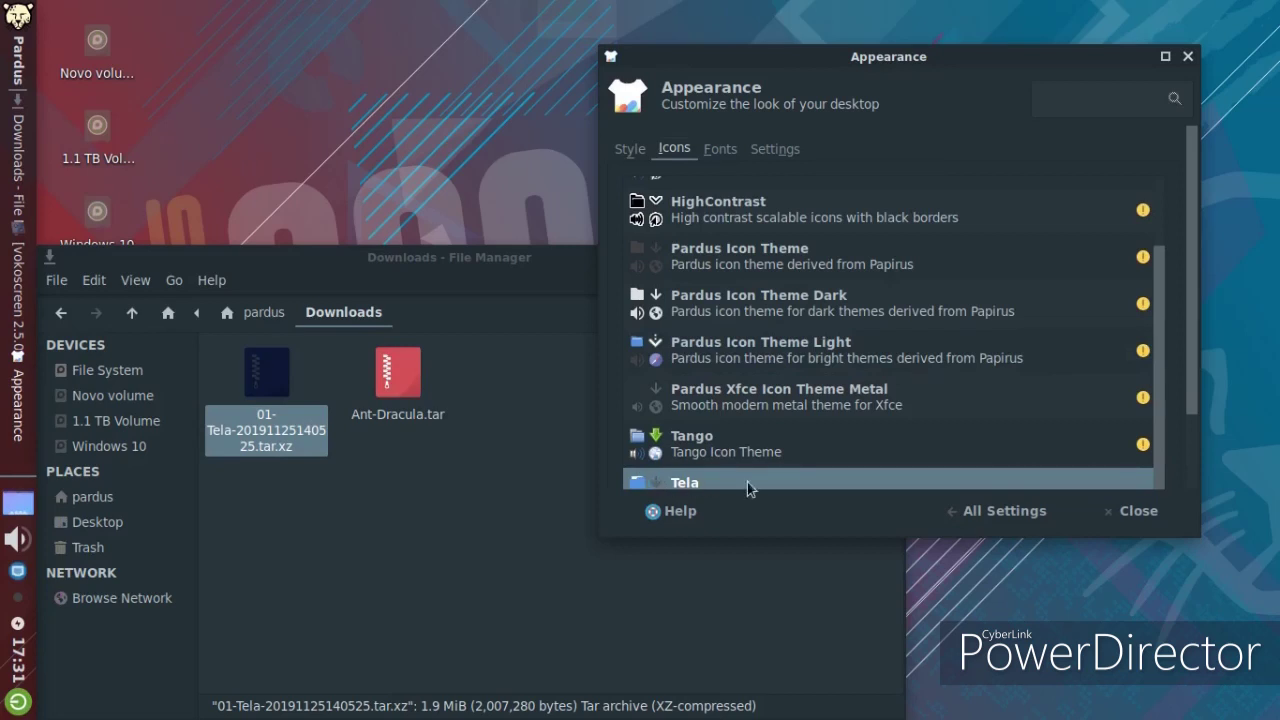
left_click_drag(391, 380, 966, 366)
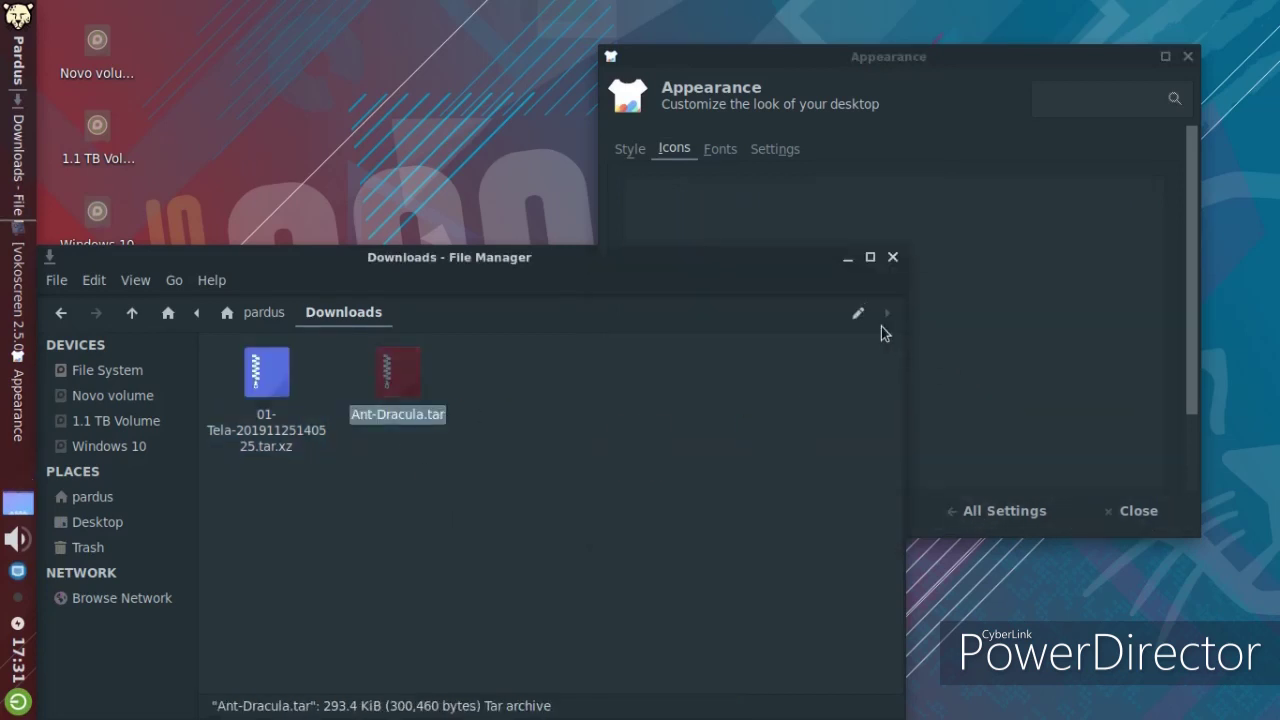
left_click(846, 62)
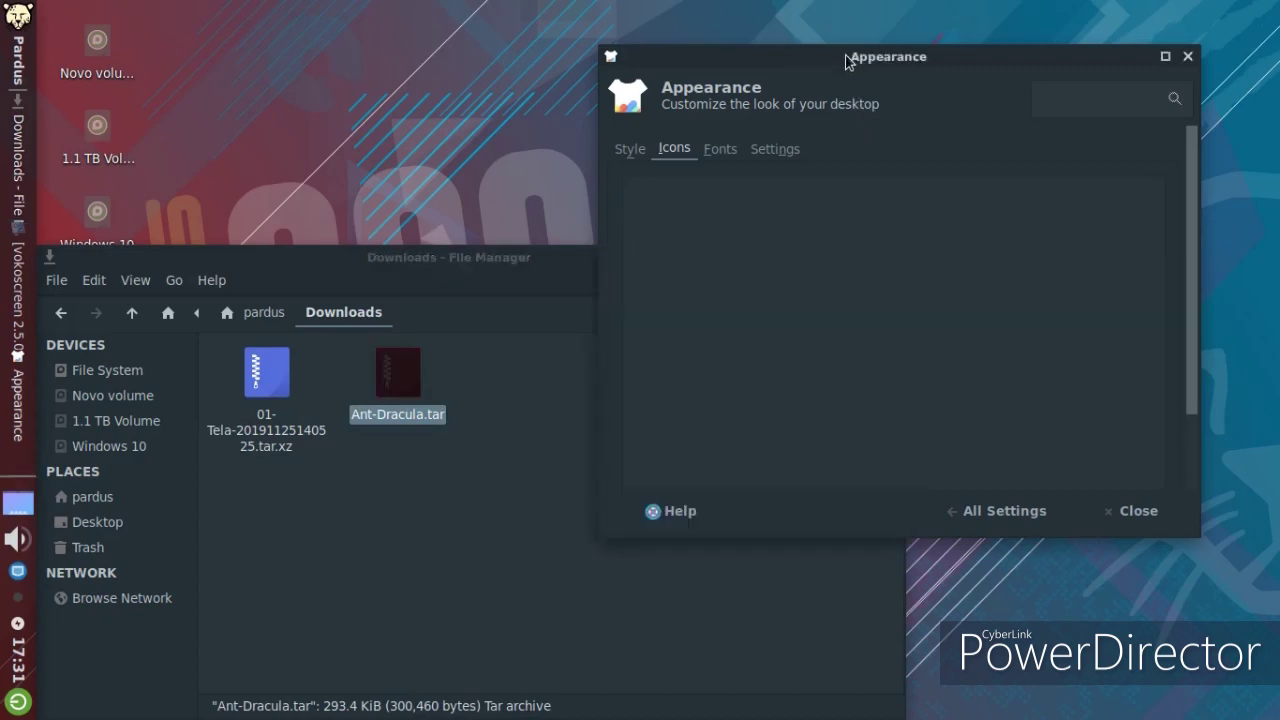
- Install the Ant-Dracula.tar archive into the Appearance styles and close the Downloads window
left_click(641, 150)
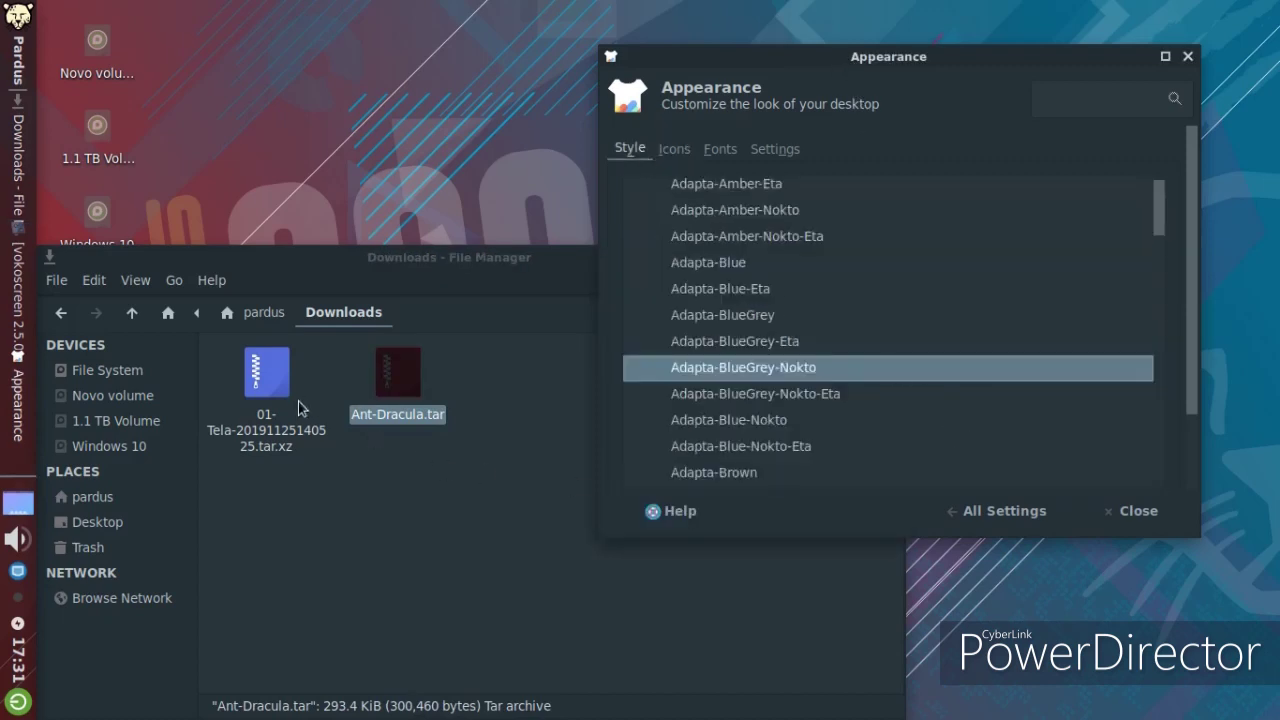
left_click(366, 544)
left_click_drag(398, 375, 1045, 360)
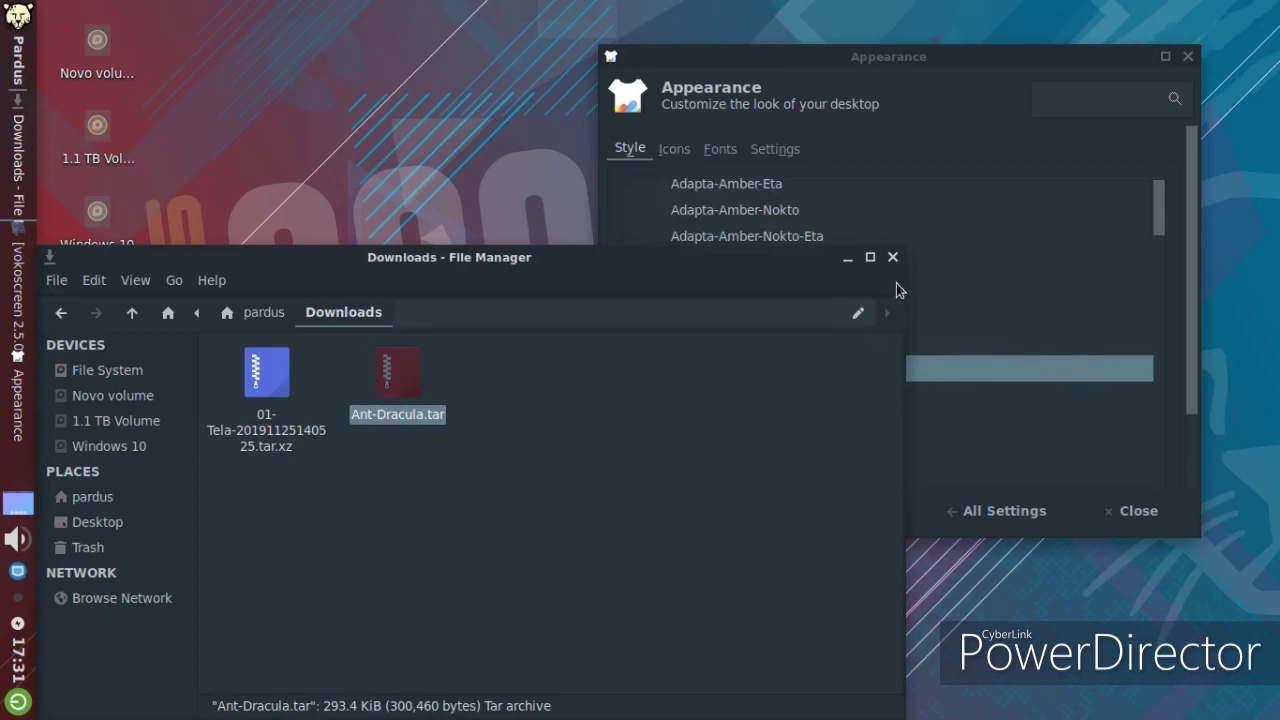
left_click(893, 258)
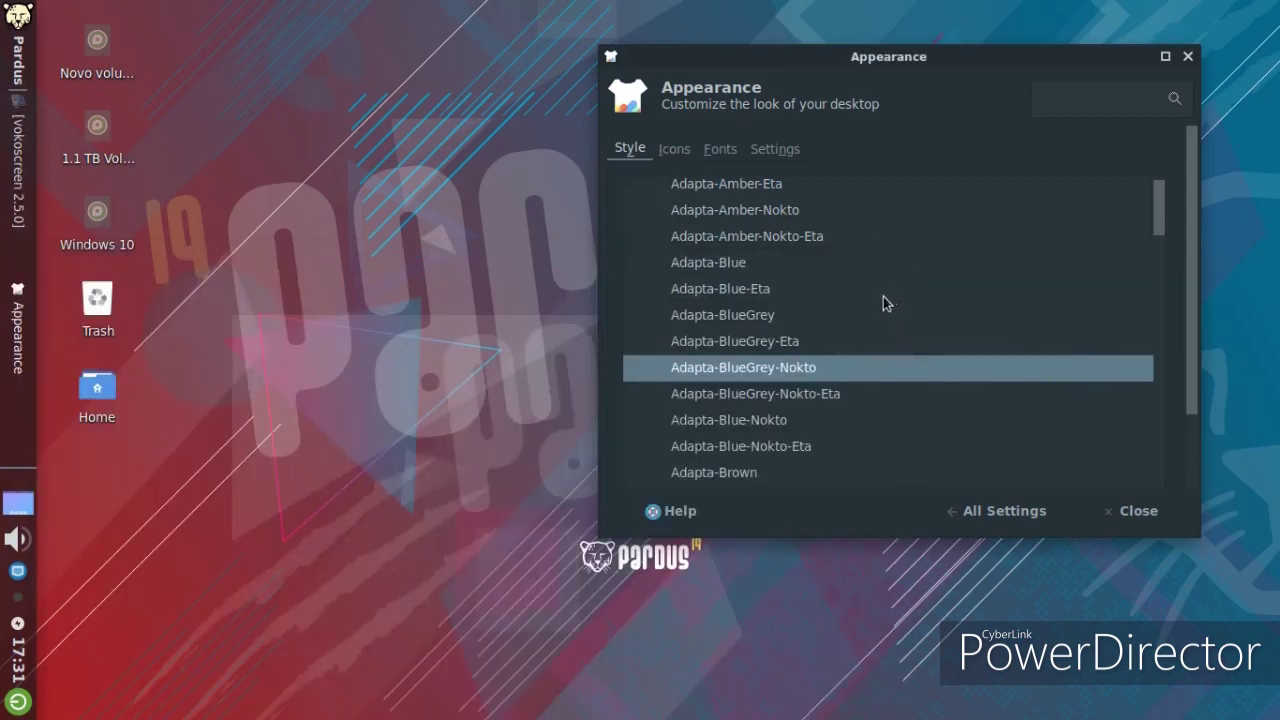
- View the application menu with the Adapta-BlueGrey-Nokto style and close it again
scroll(890, 320, "up", 1)
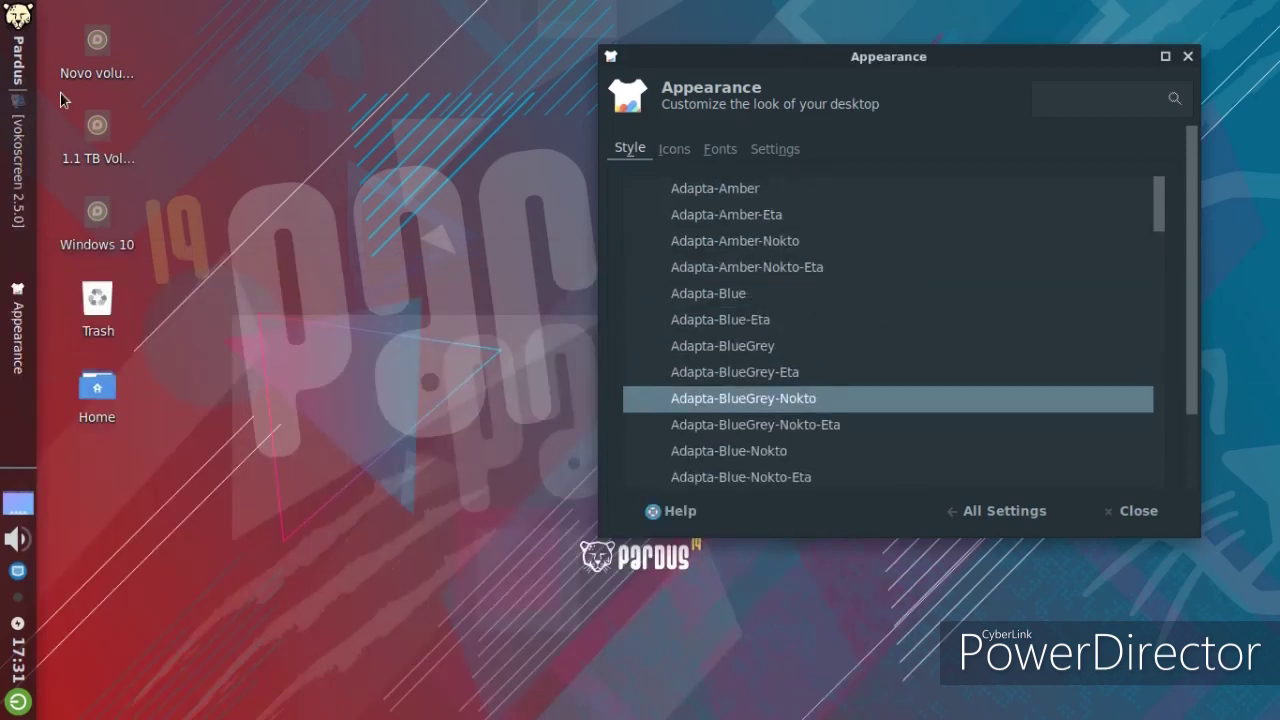
left_click(18, 52)
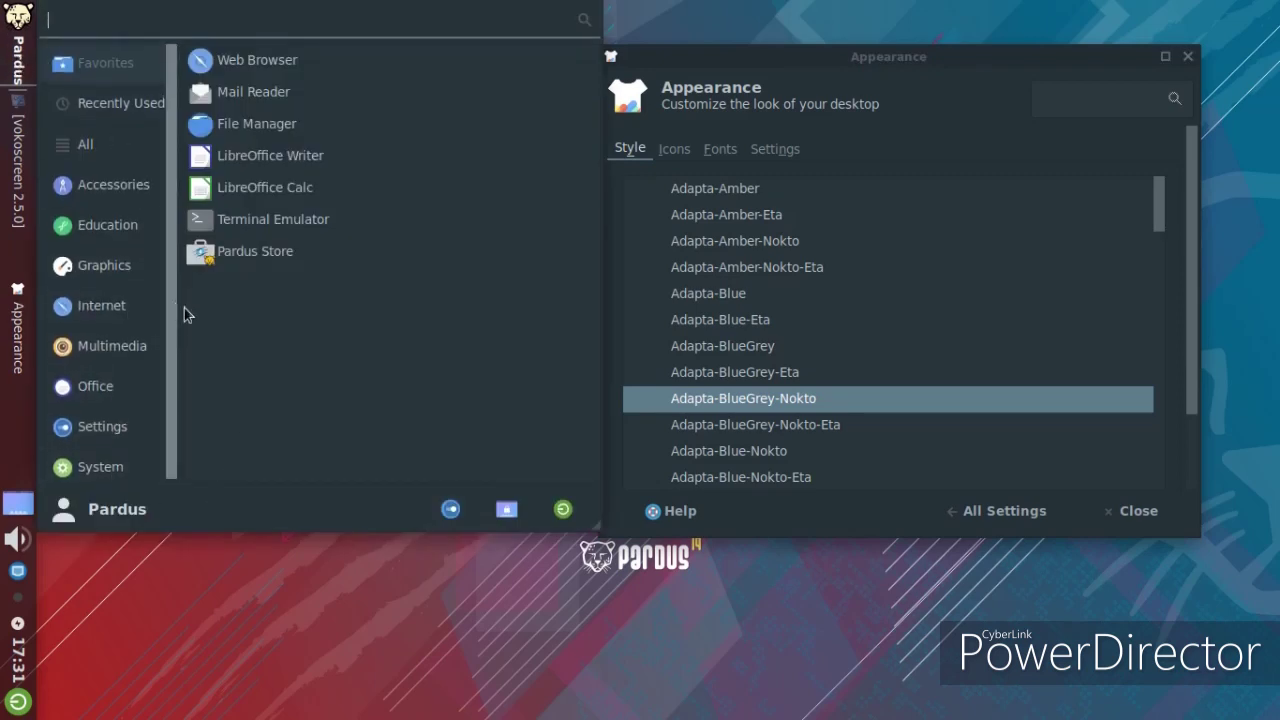
left_click(553, 583)
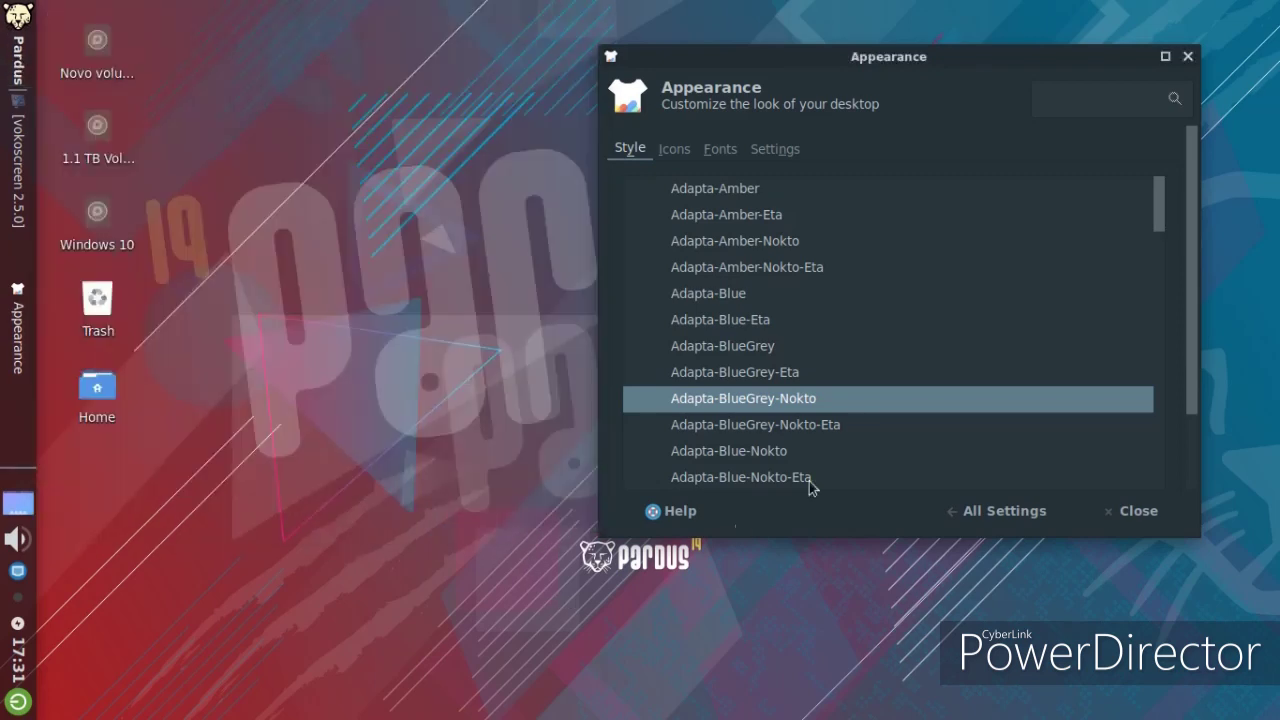
- Switch the style to Adapta-Blue-Eta and shrink the application menu in width and height
left_click(797, 425)
left_click(745, 312)
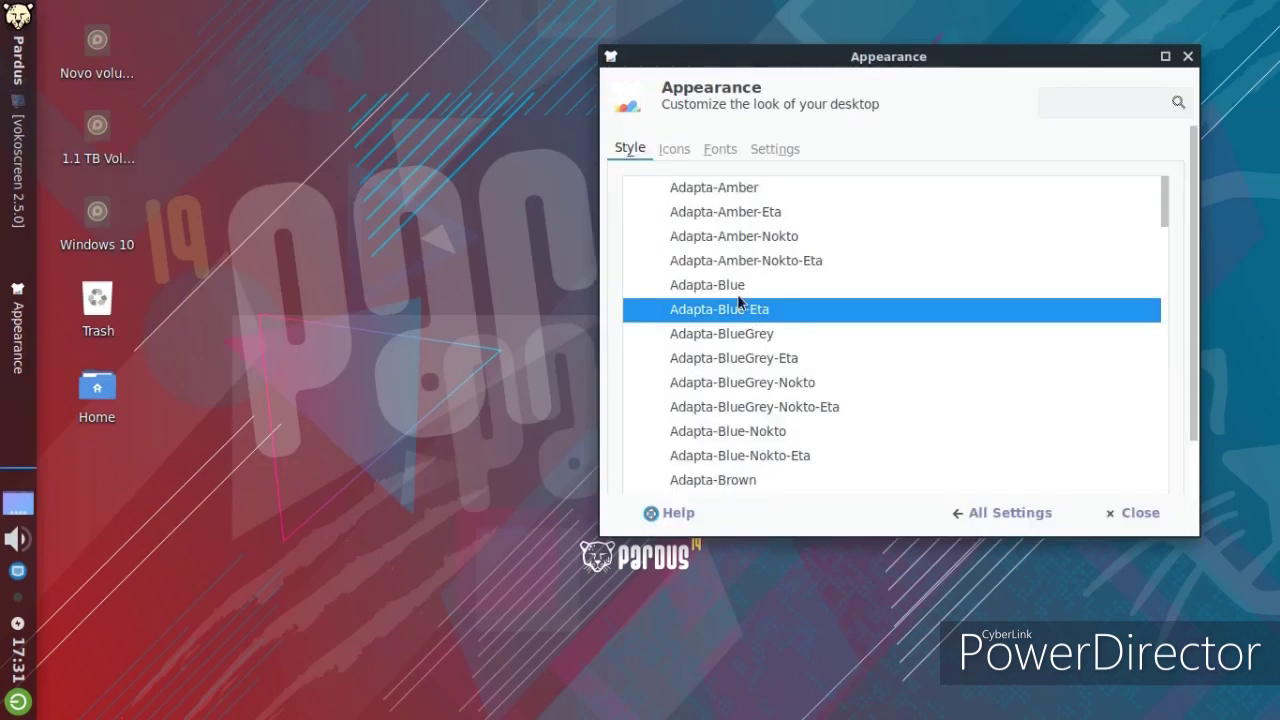
left_click(16, 24)
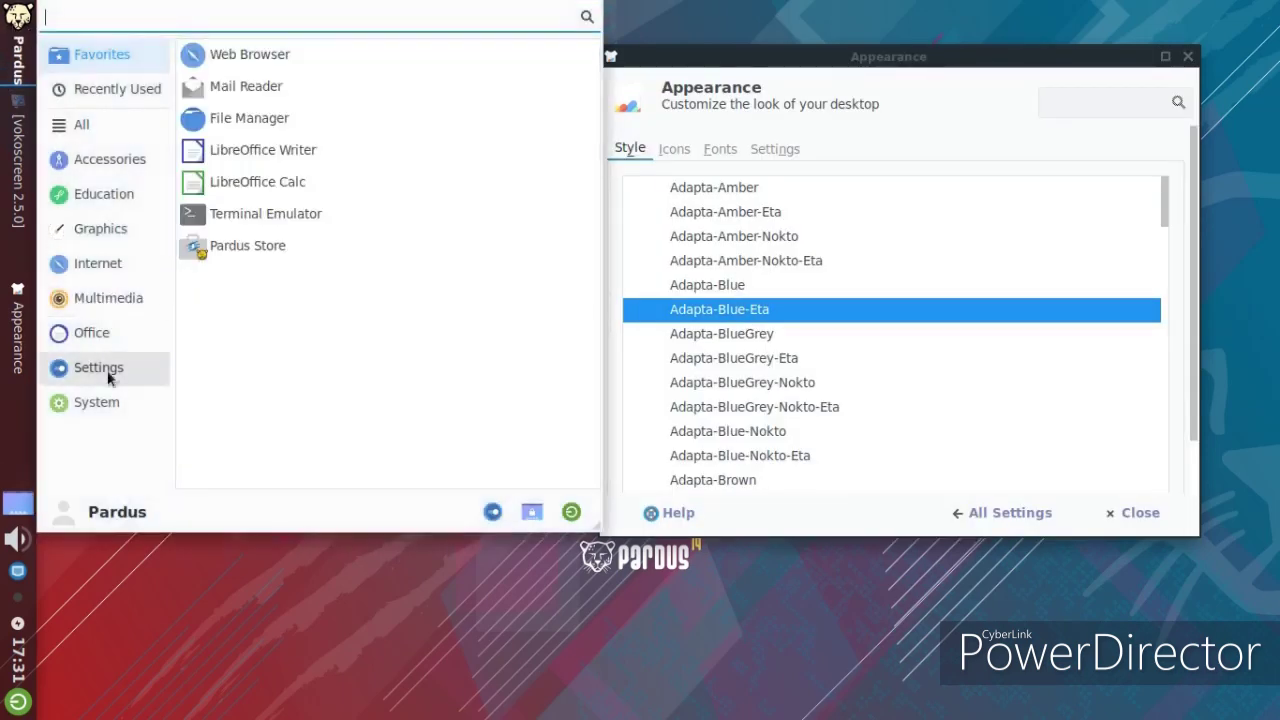
left_click_drag(588, 522, 465, 488)
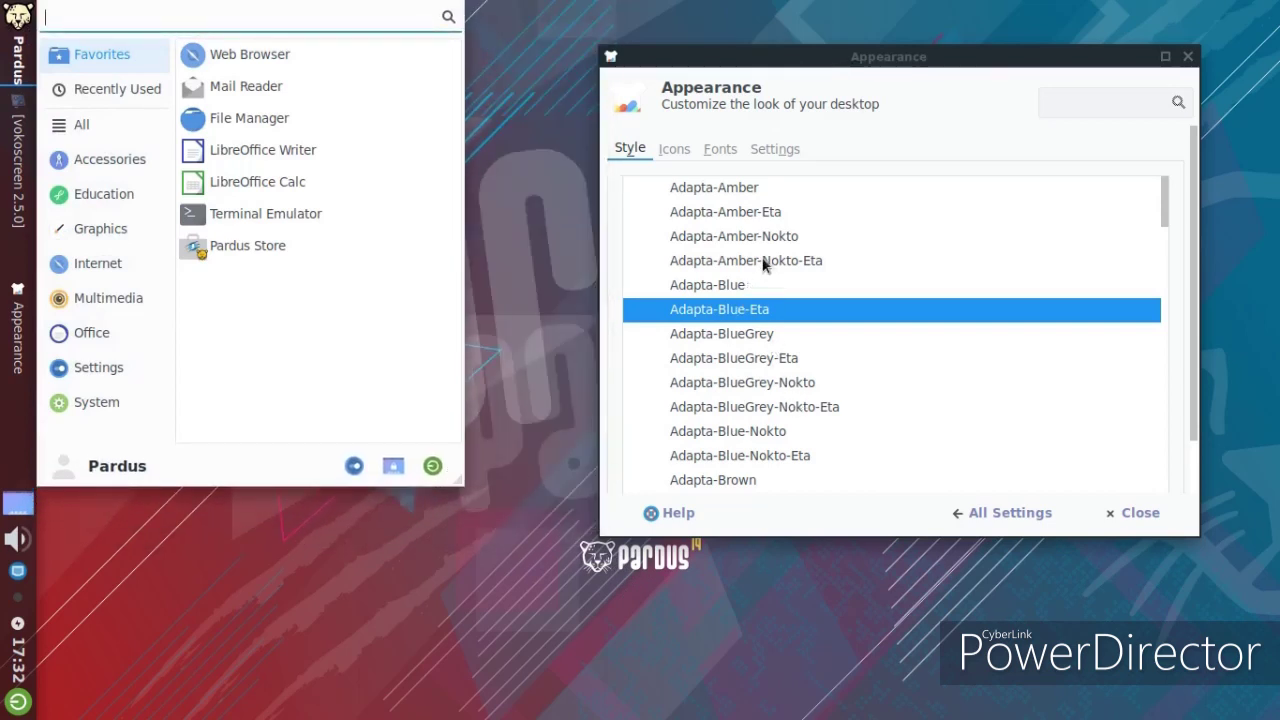
- Try out the Adapta-Amber-Eta, Adapta-Lime-Nokto, Adapta-Orange-Nokto and Adapta-Pink styles
left_click(755, 211)
left_click(751, 212)
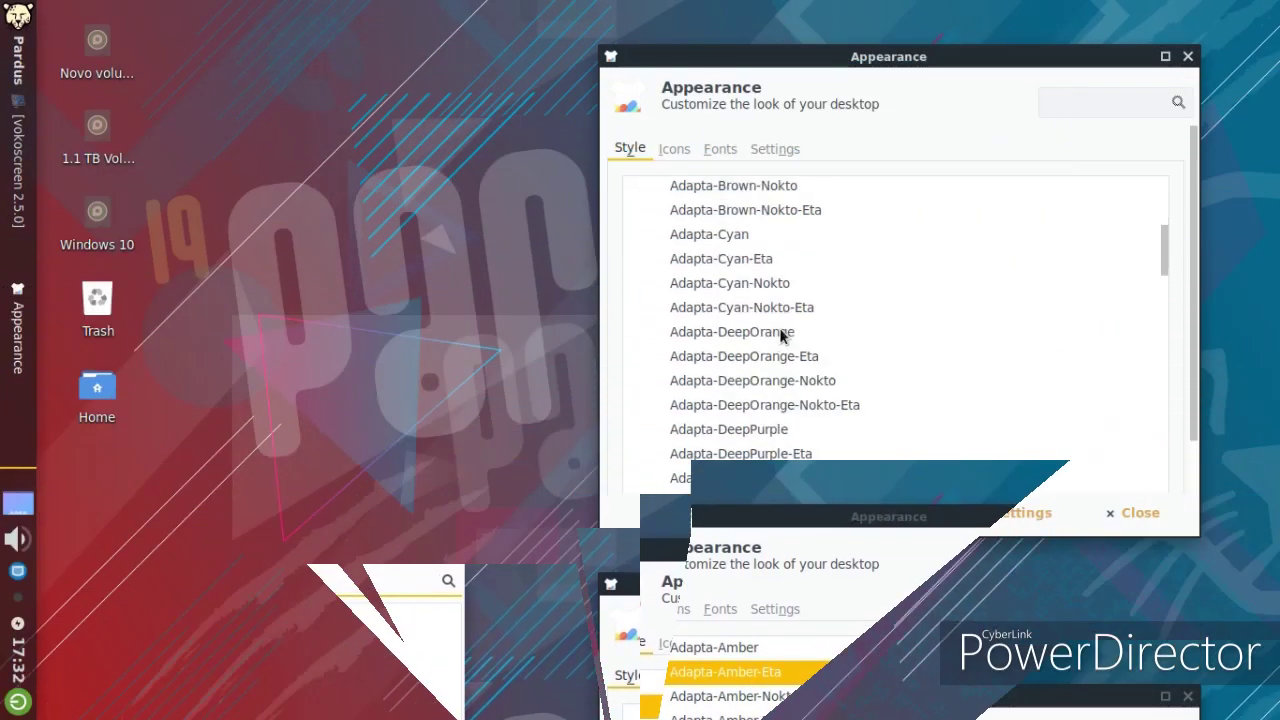
scroll(775, 332, "down", 9)
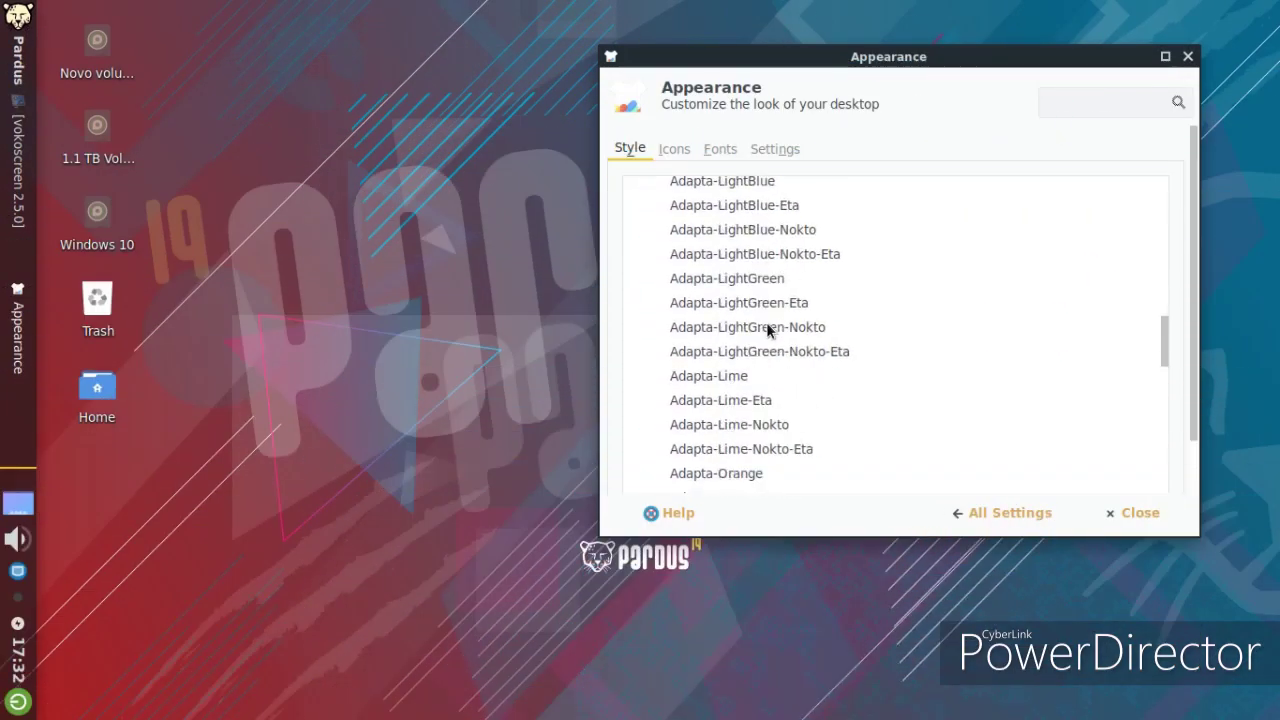
left_click(726, 436)
scroll(722, 437, "down", 3)
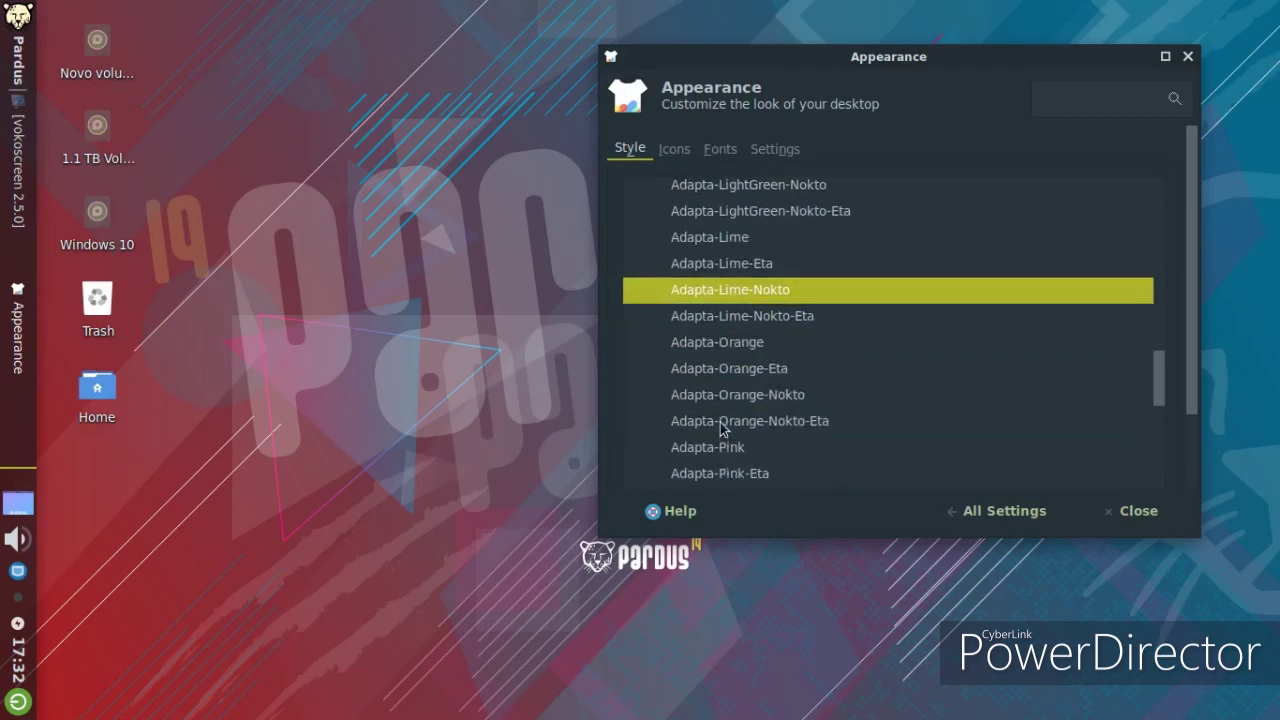
left_click(724, 400)
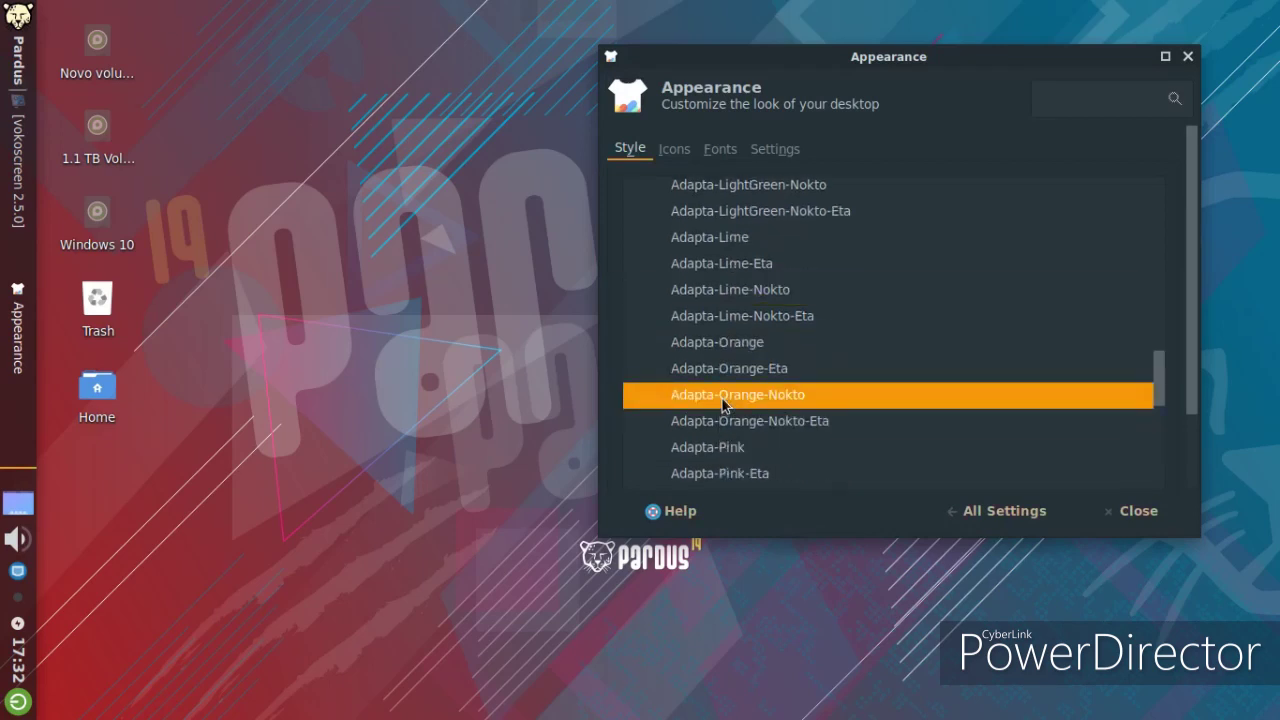
scroll(724, 402, "down", 1)
left_click(725, 398)
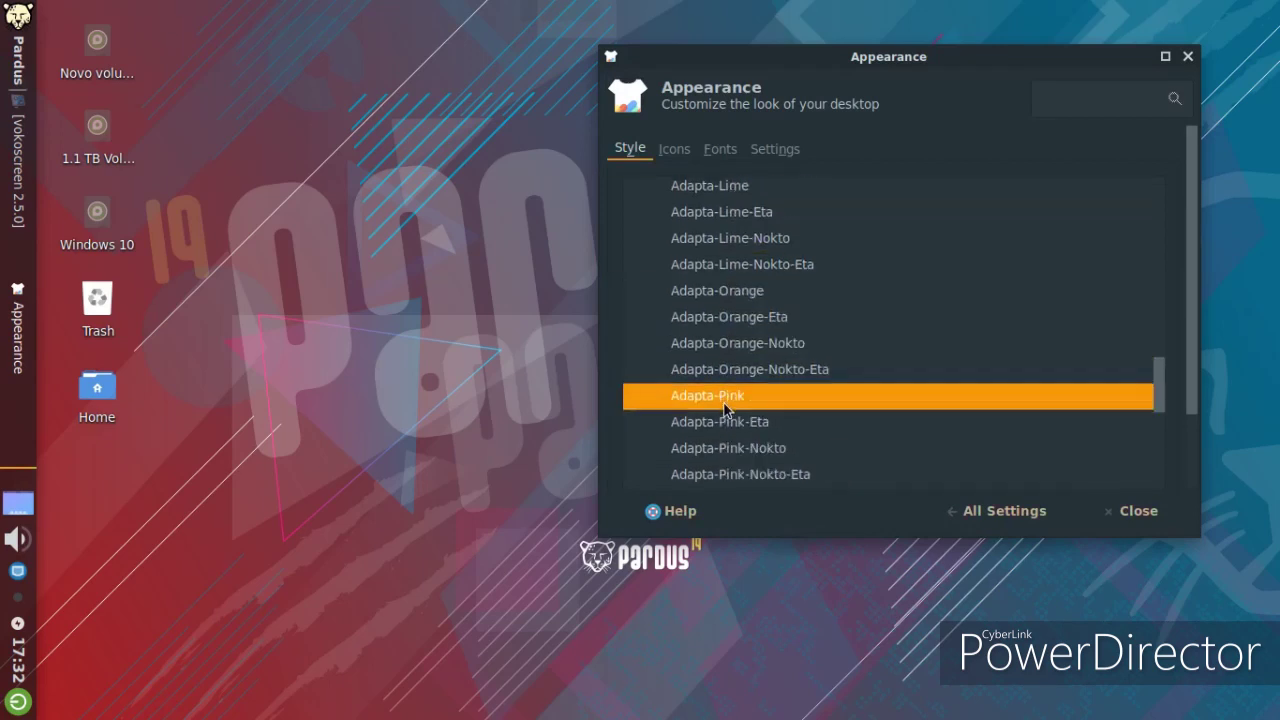
- Try the Adapta-Teal-Nokto-Eta style and check how the application menu looks with it
scroll(730, 415, "down", 2)
scroll(738, 414, "down", 2)
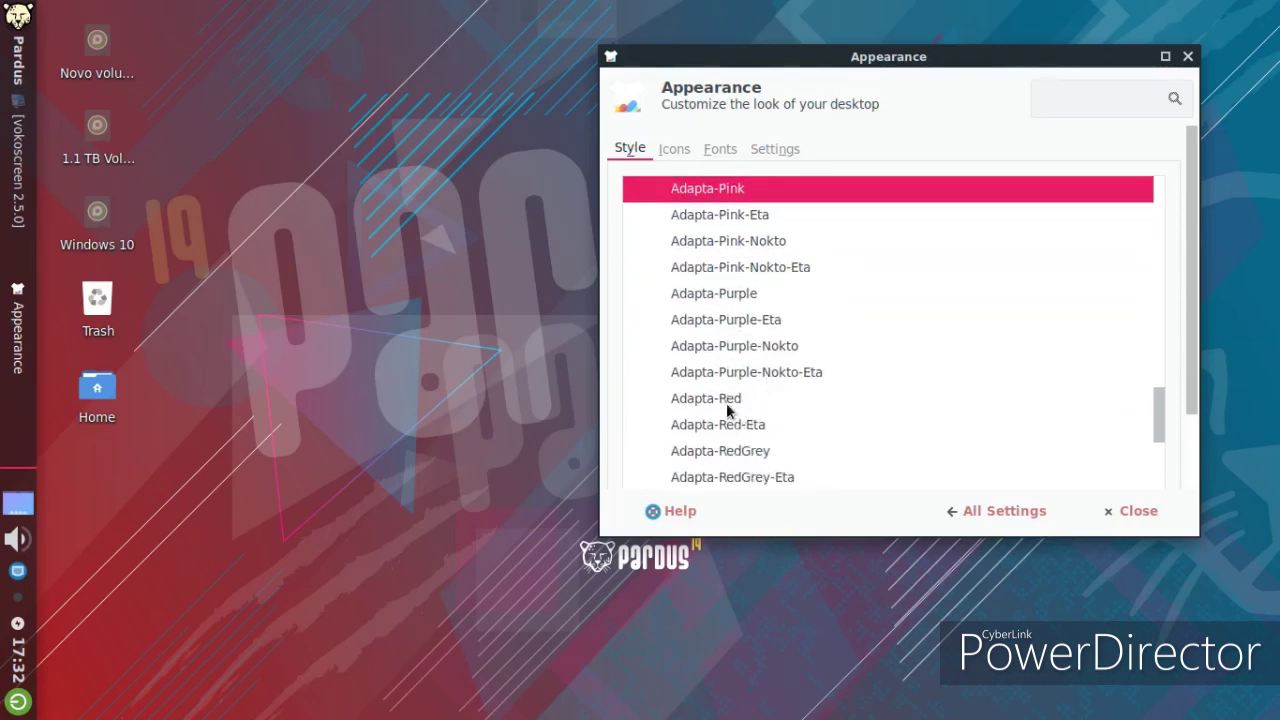
scroll(735, 415, "down", 5)
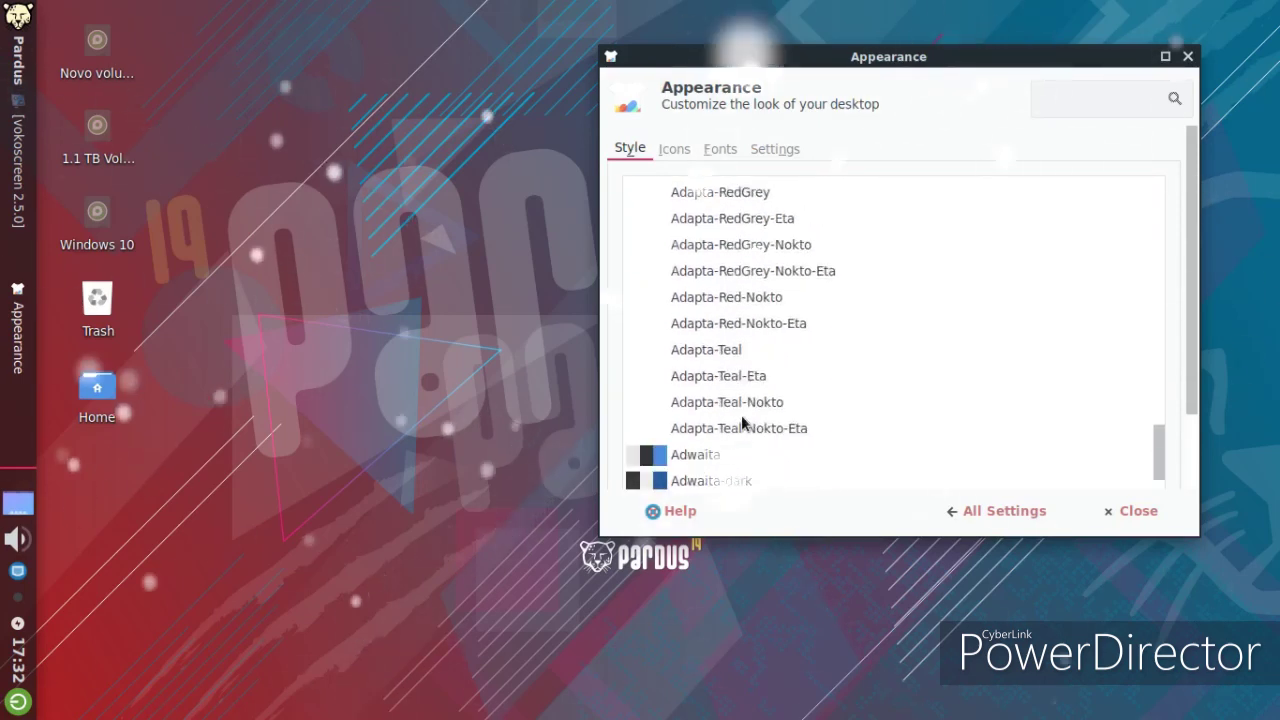
scroll(743, 423, "down", 2)
scroll(750, 400, "up", 1)
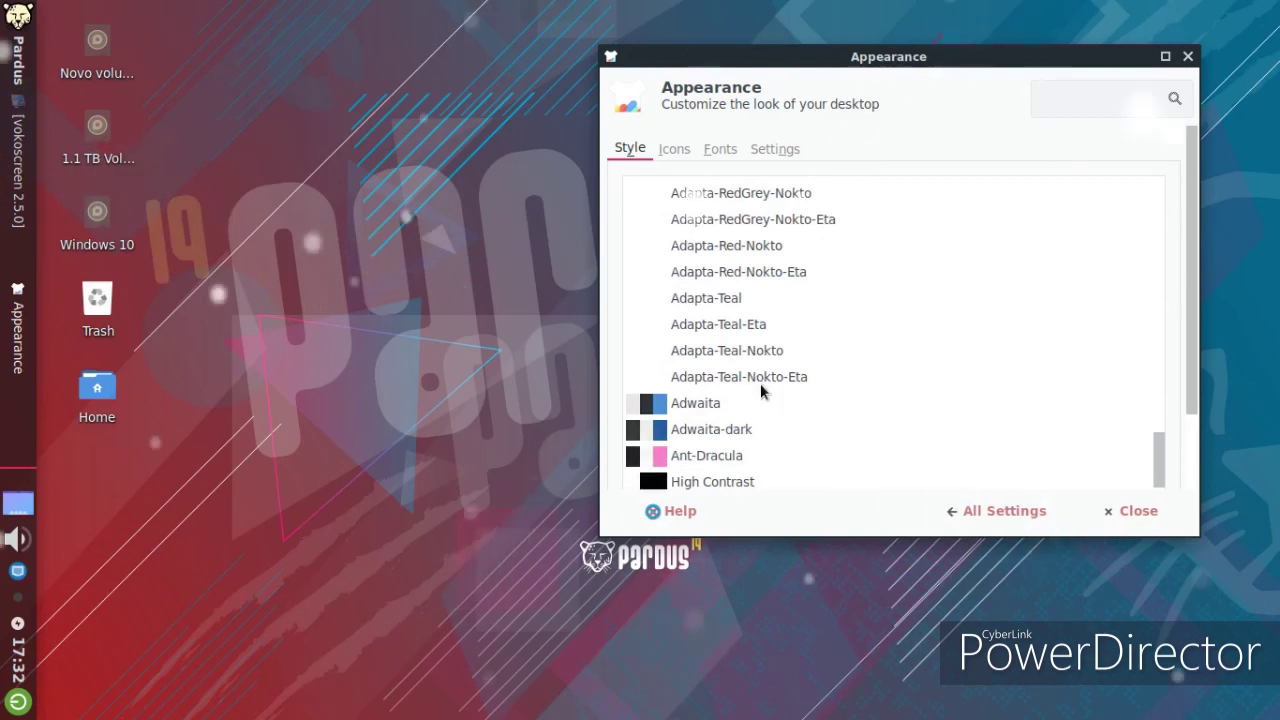
left_click(761, 381)
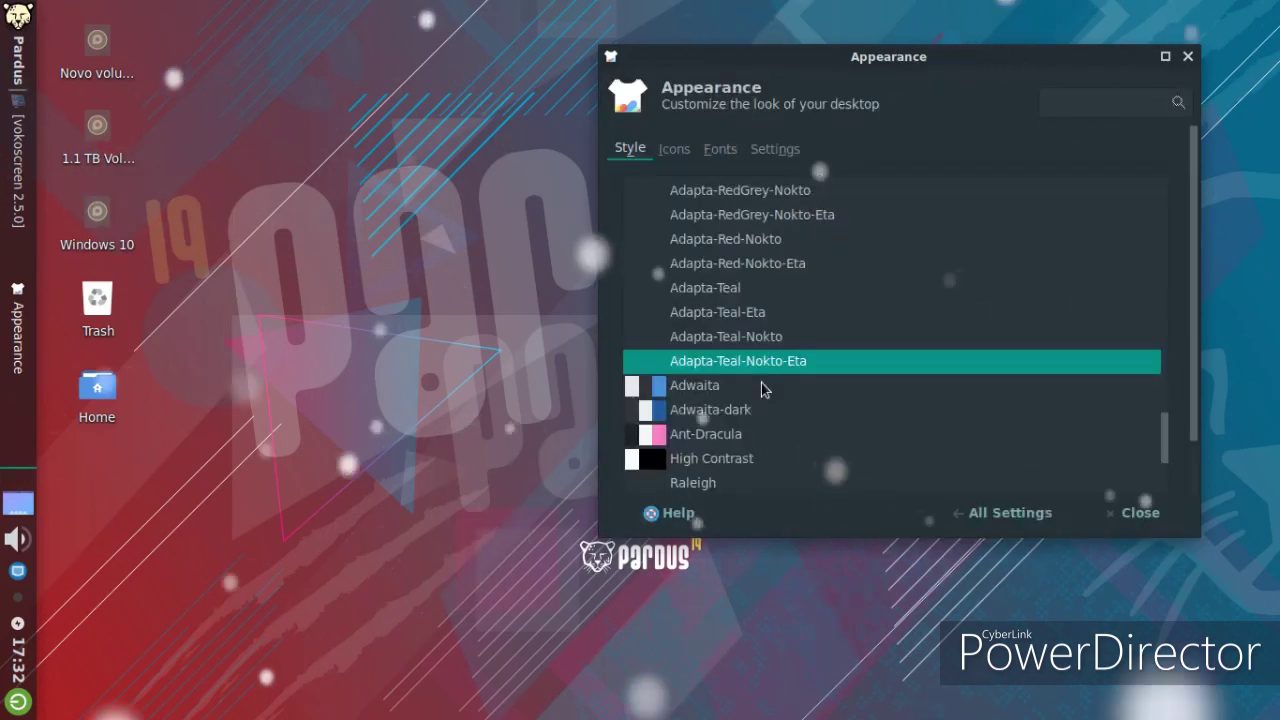
left_click(12, 52)
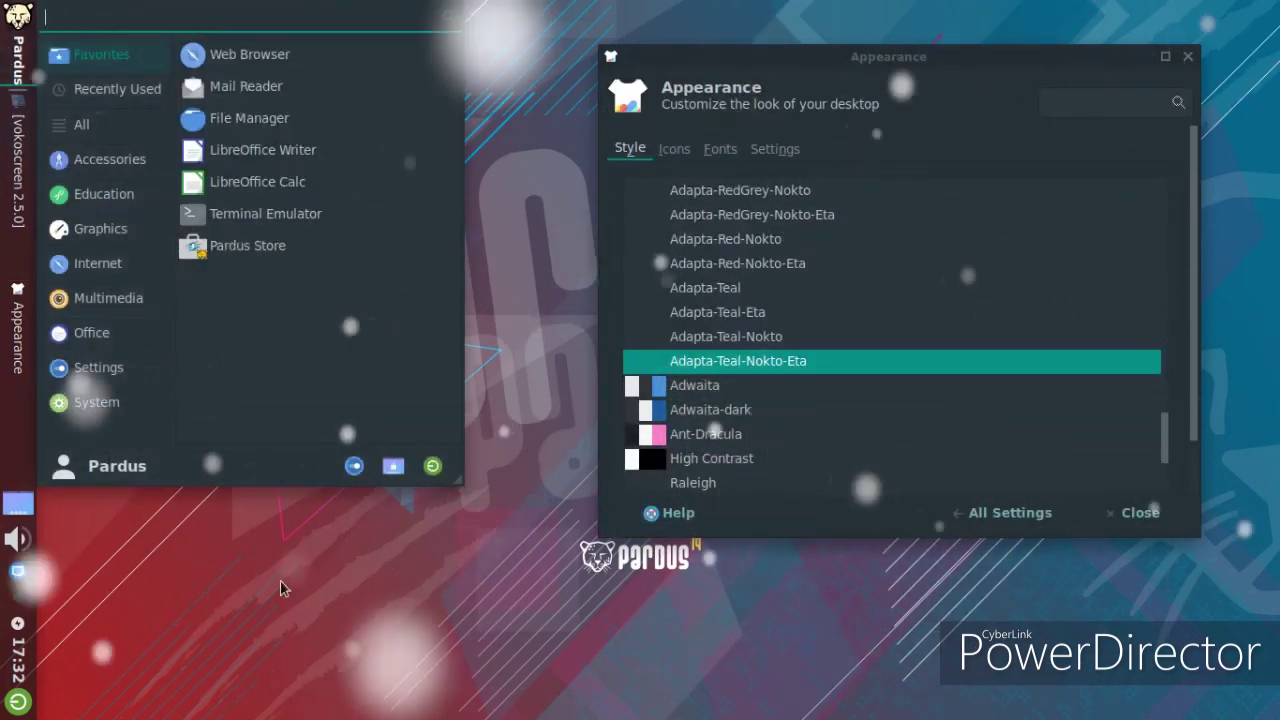
left_click(590, 480)
- Browse the remaining styles, try Adapta-RedGrey-Nokto-Eta, and apply Adapta-Red-Eta, checking it in the application menu
scroll(636, 253, "down", 1)
scroll(762, 265, "down", 5)
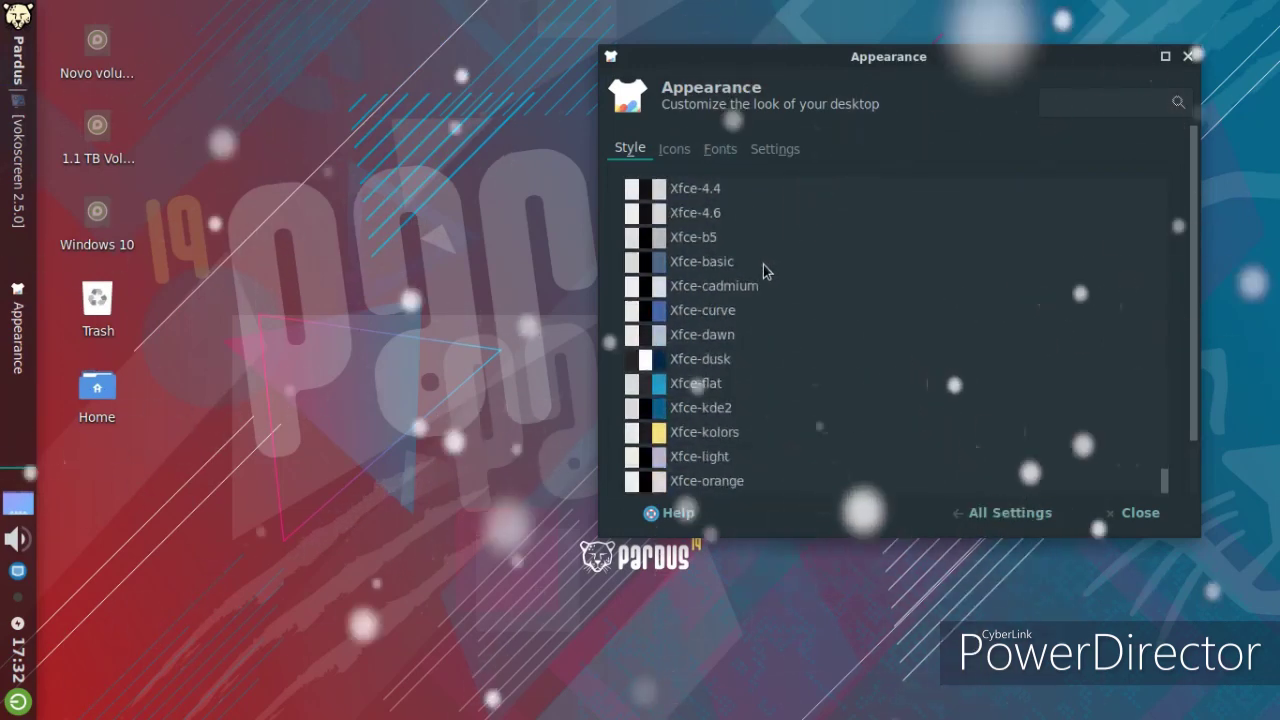
scroll(757, 269, "up", 7)
scroll(751, 383, "up", 3)
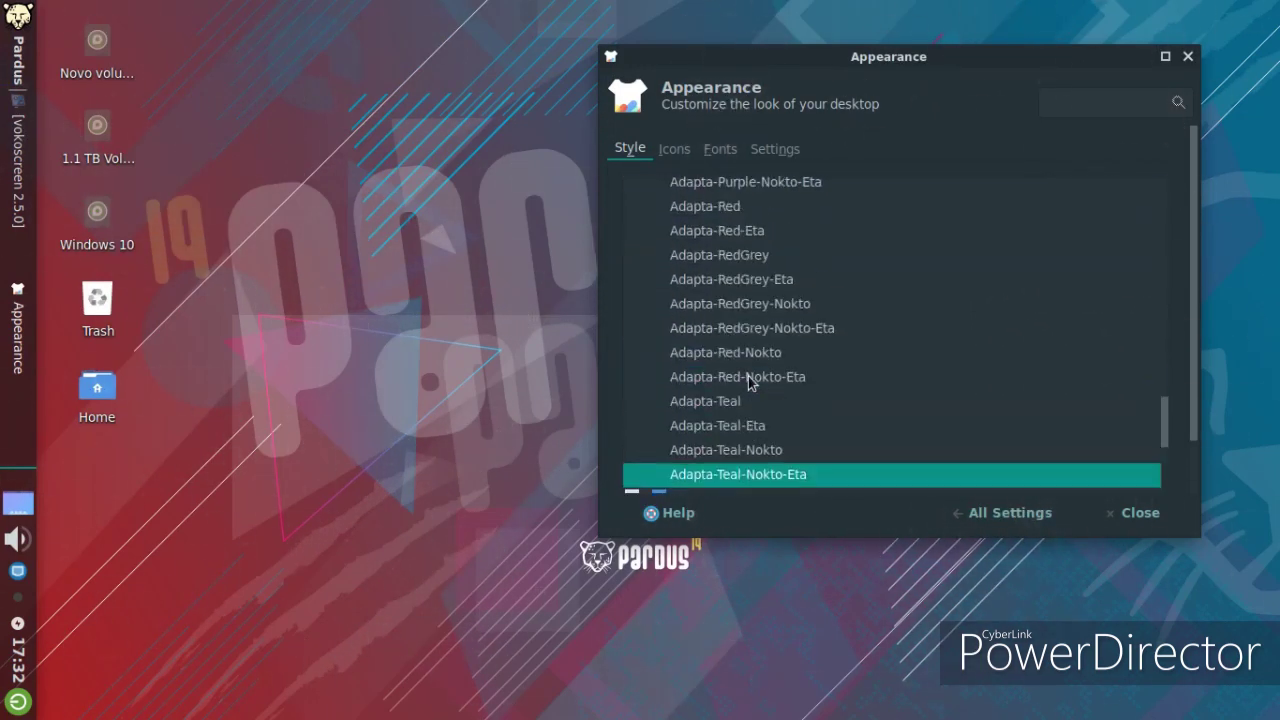
left_click(790, 336)
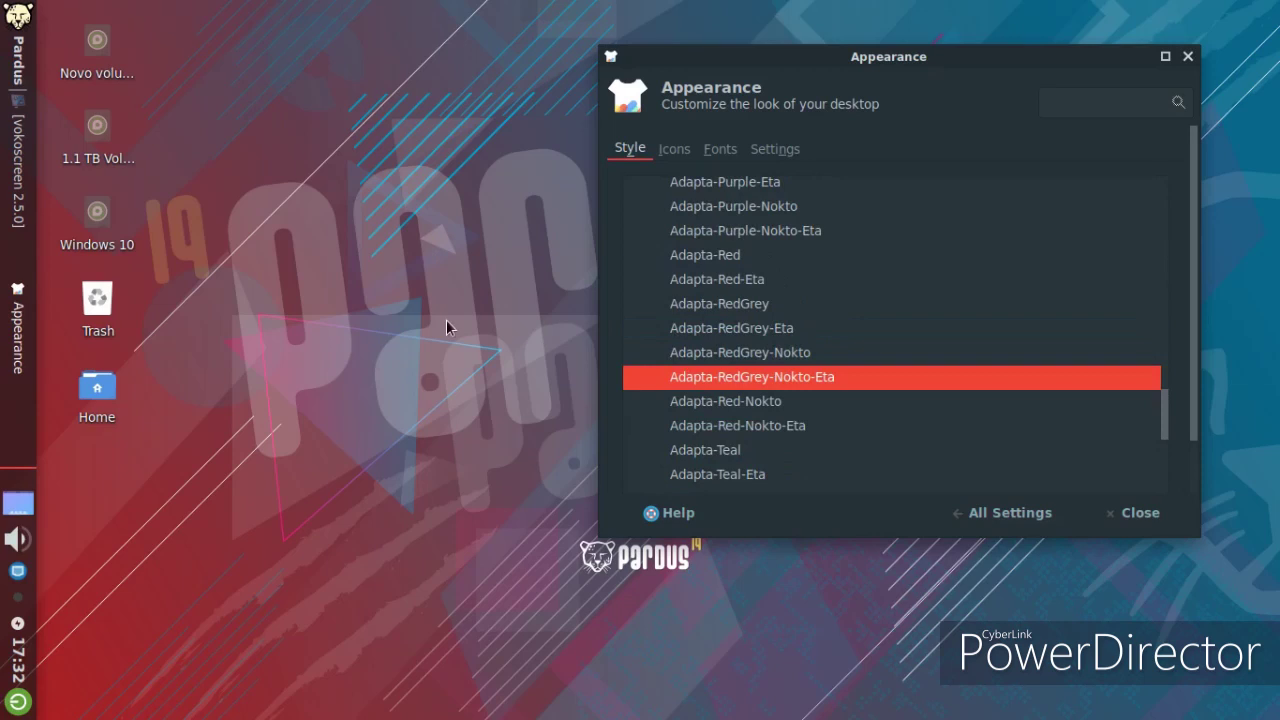
left_click(713, 277)
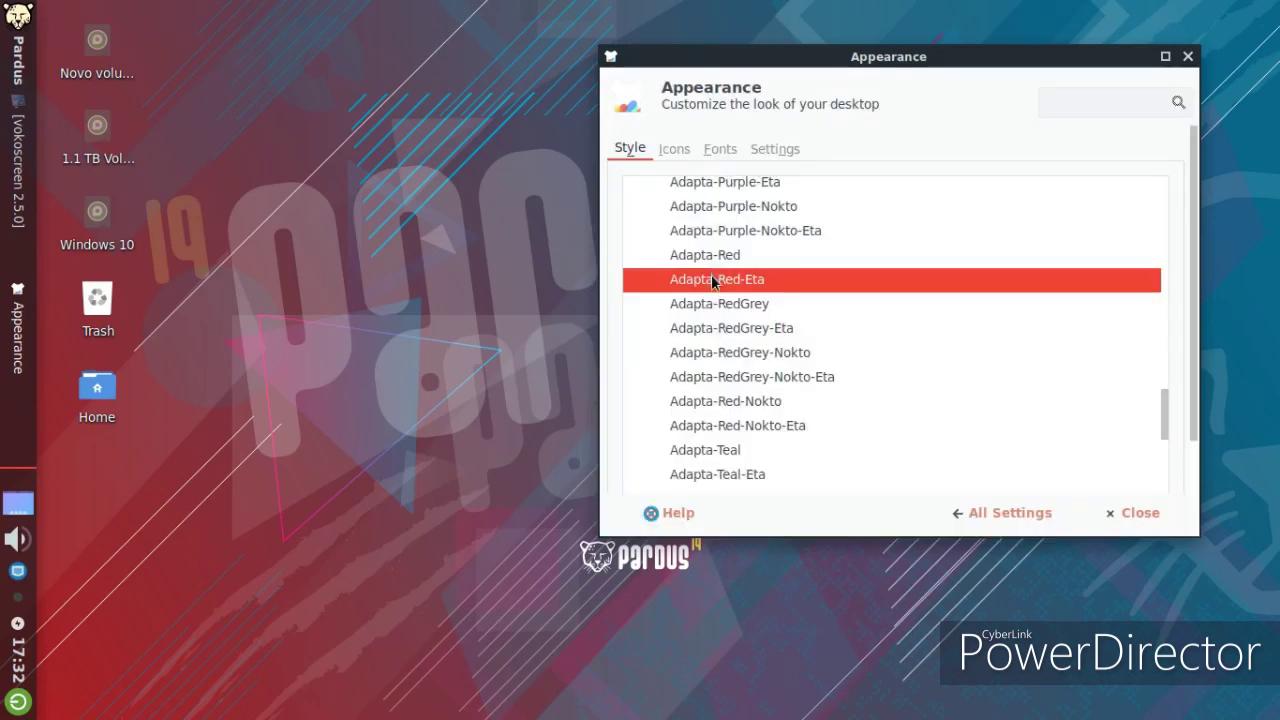
left_click(18, 15)
left_click(189, 551)
- Look through the installed icon themes and return to the style list
scroll(791, 376, "up", 4)
left_click(675, 150)
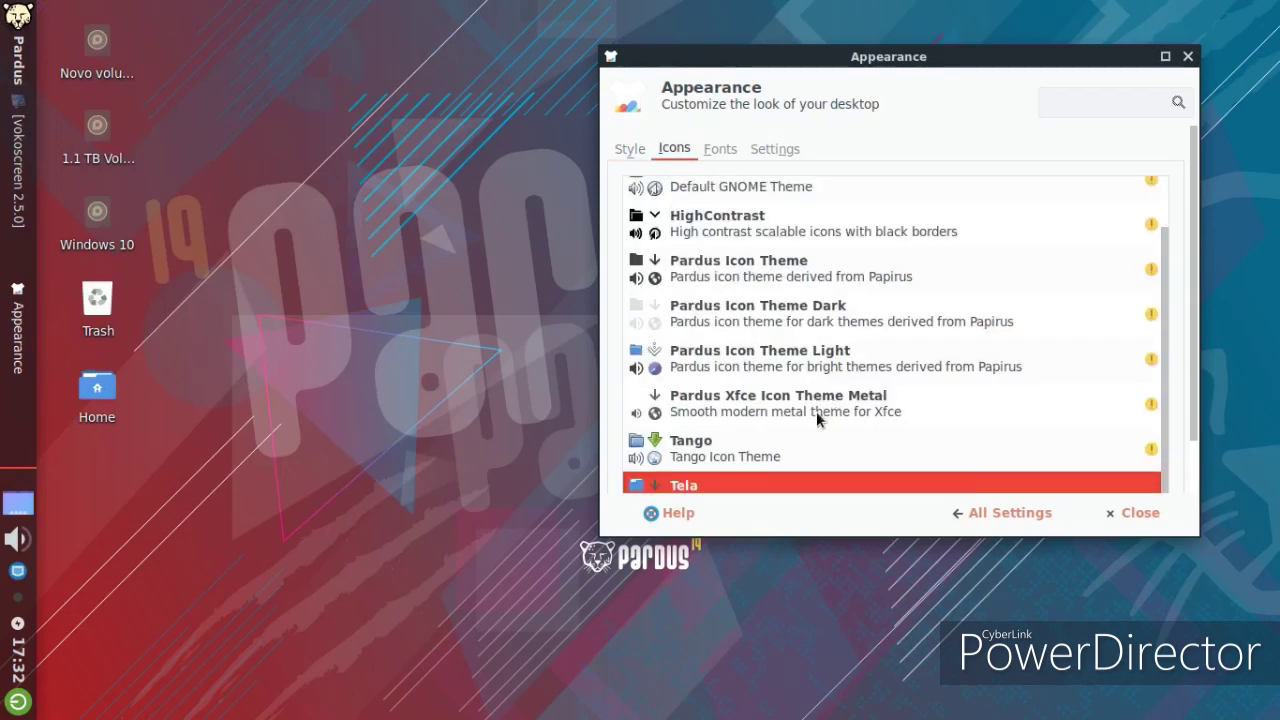
scroll(816, 412, "up", 1)
scroll(815, 418, "down", 2)
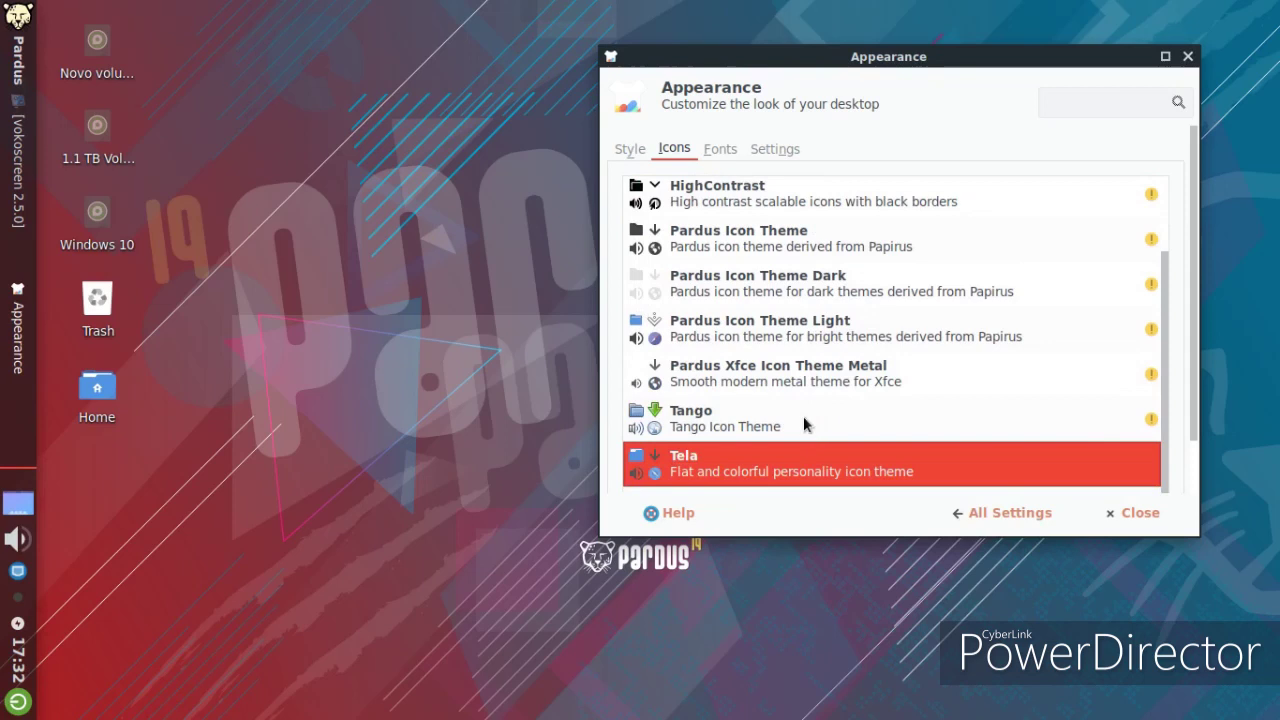
scroll(803, 415, "up", 2)
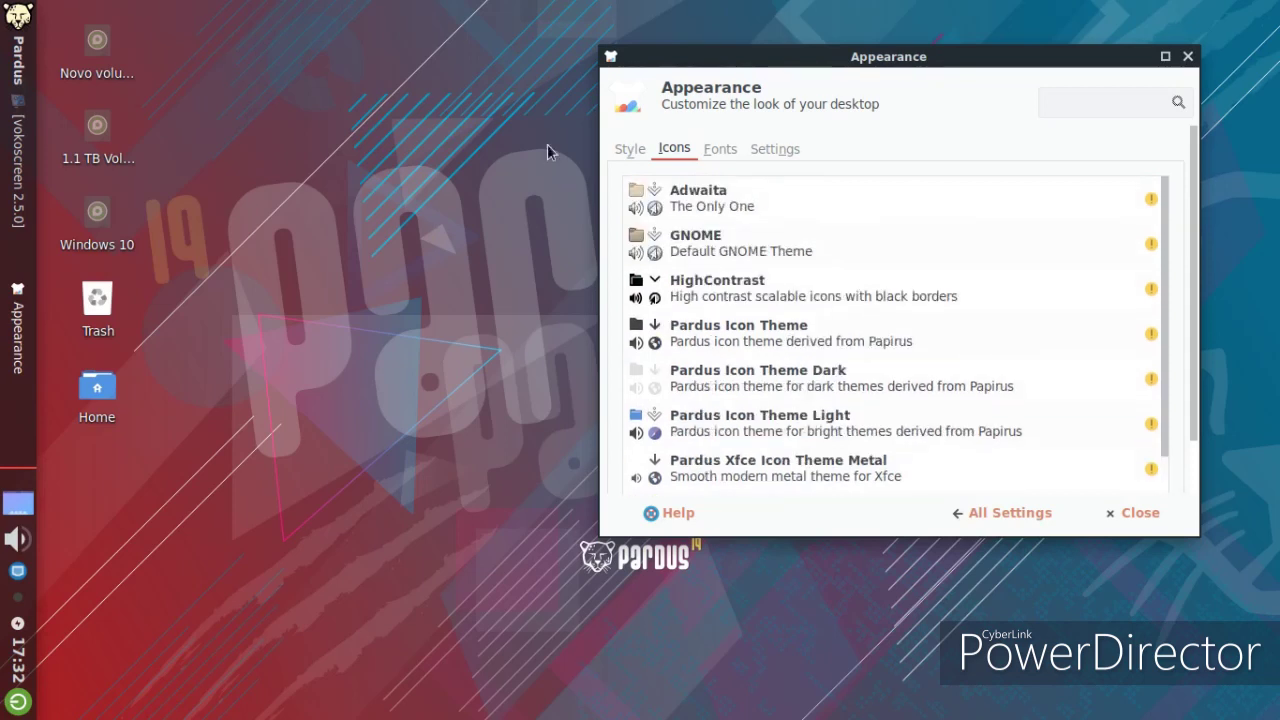
left_click(636, 150)
- Return to the full settings overview, look through its categories, and open the Window Manager settings
left_click(980, 505)
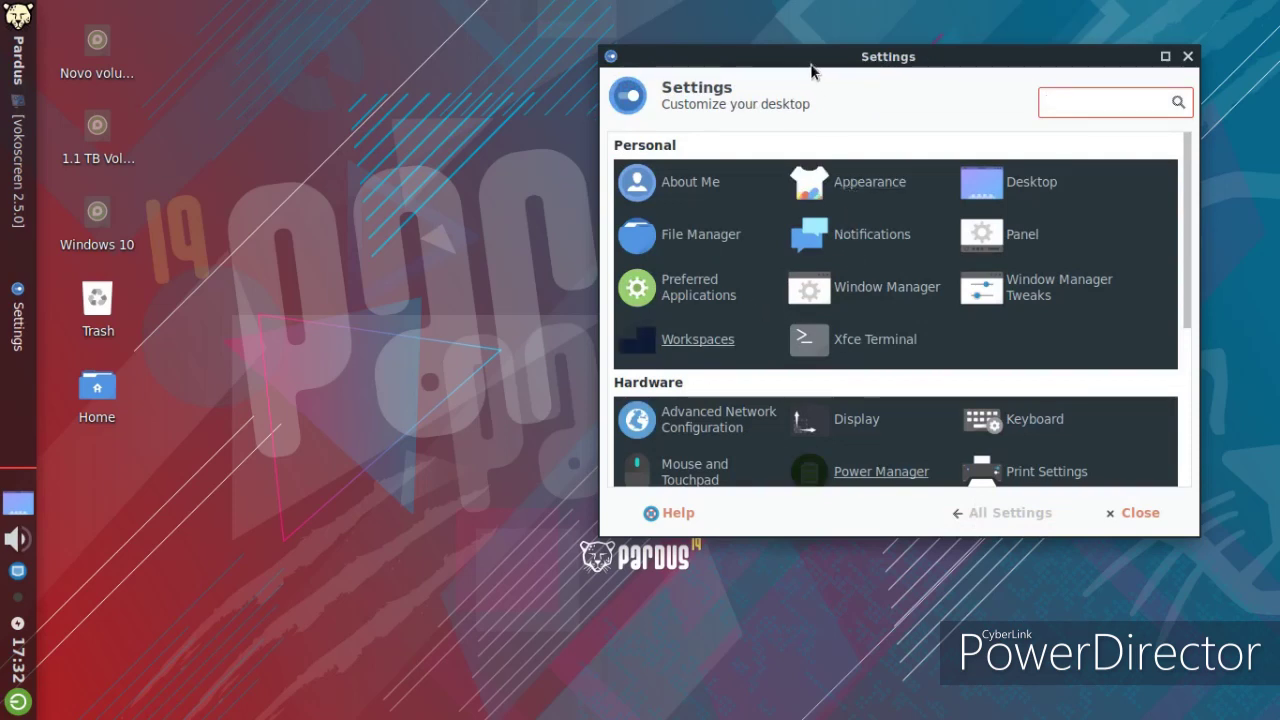
left_click_drag(783, 57, 561, 54)
scroll(632, 283, "down", 3)
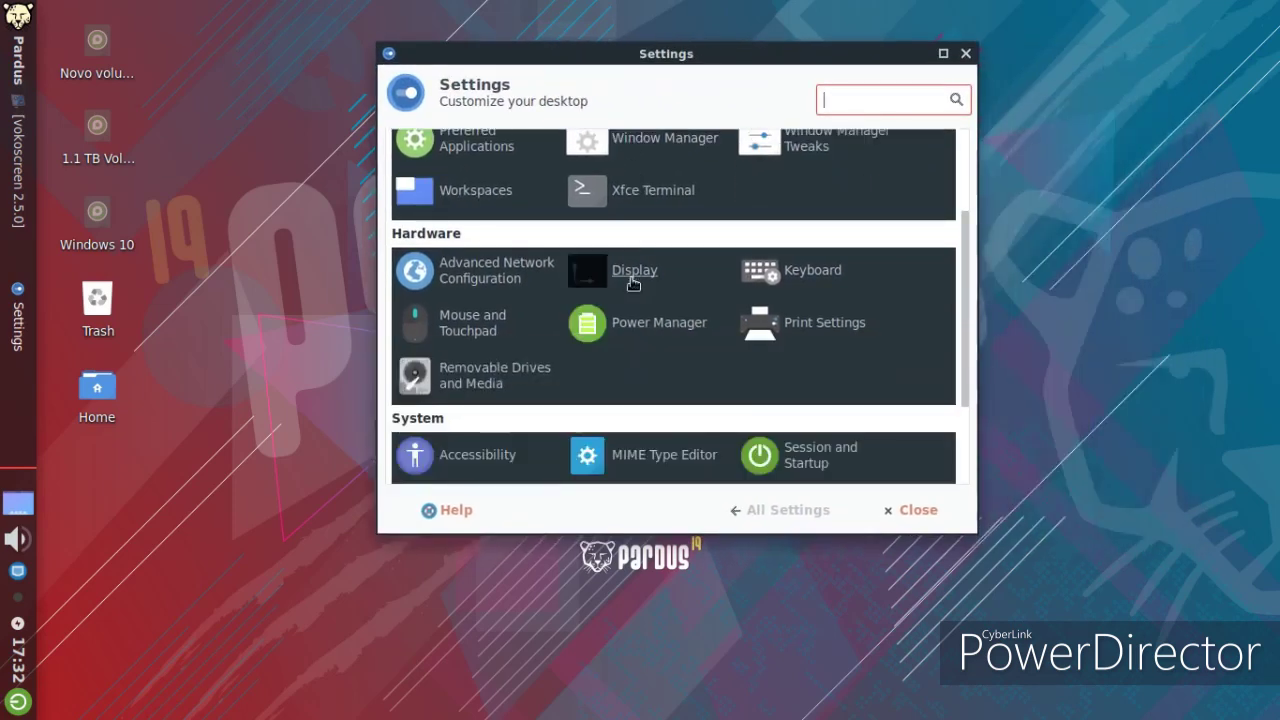
scroll(632, 283, "down", 2)
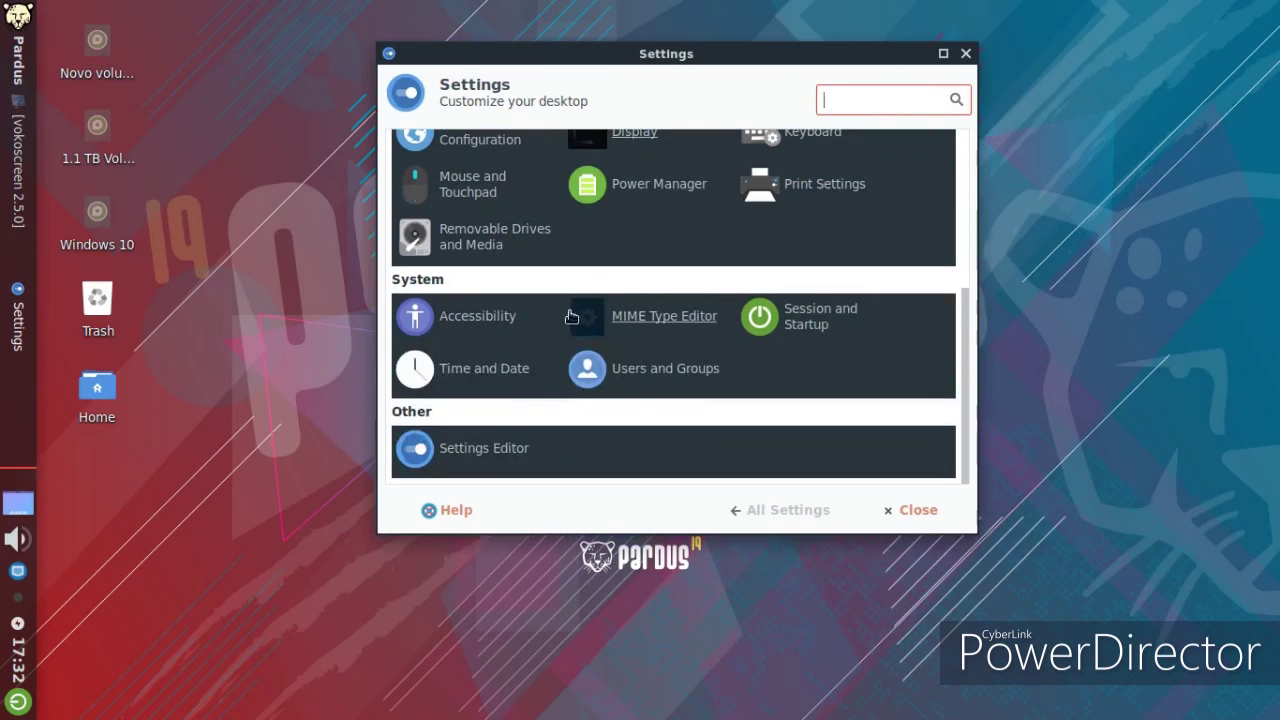
scroll(505, 450, "up", 2)
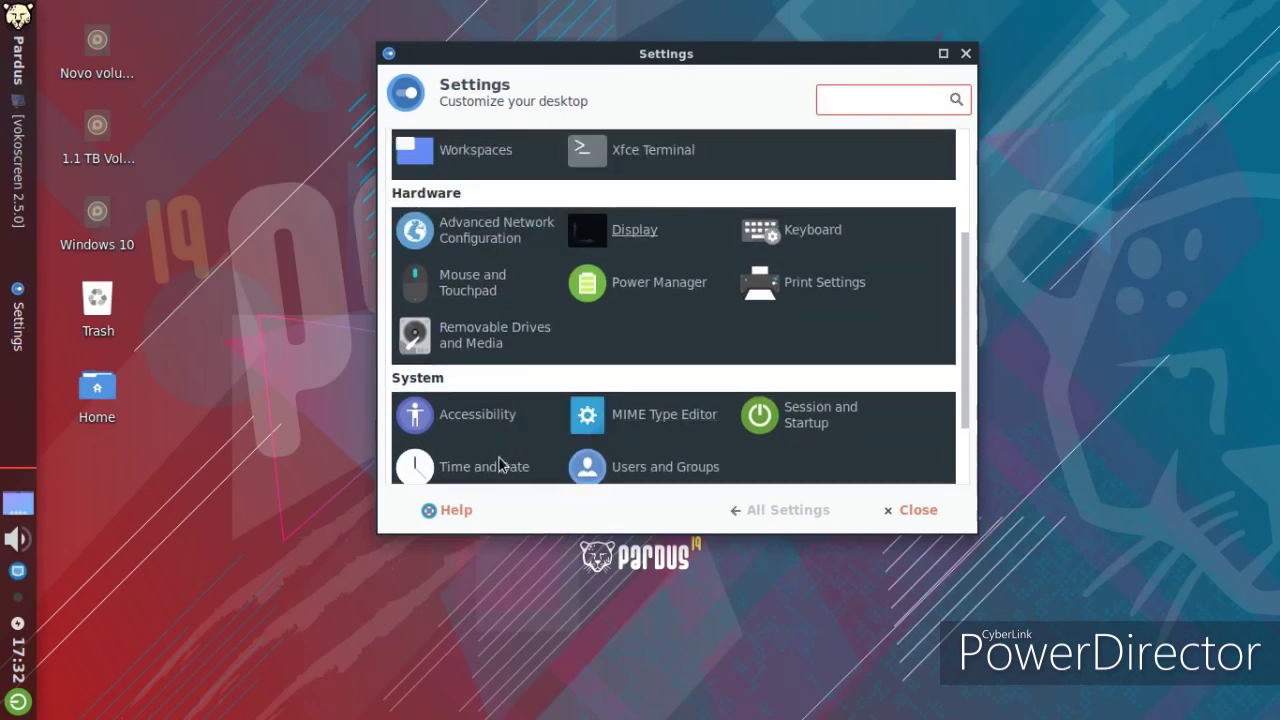
scroll(503, 456, "up", 2)
scroll(500, 470, "up", 2)
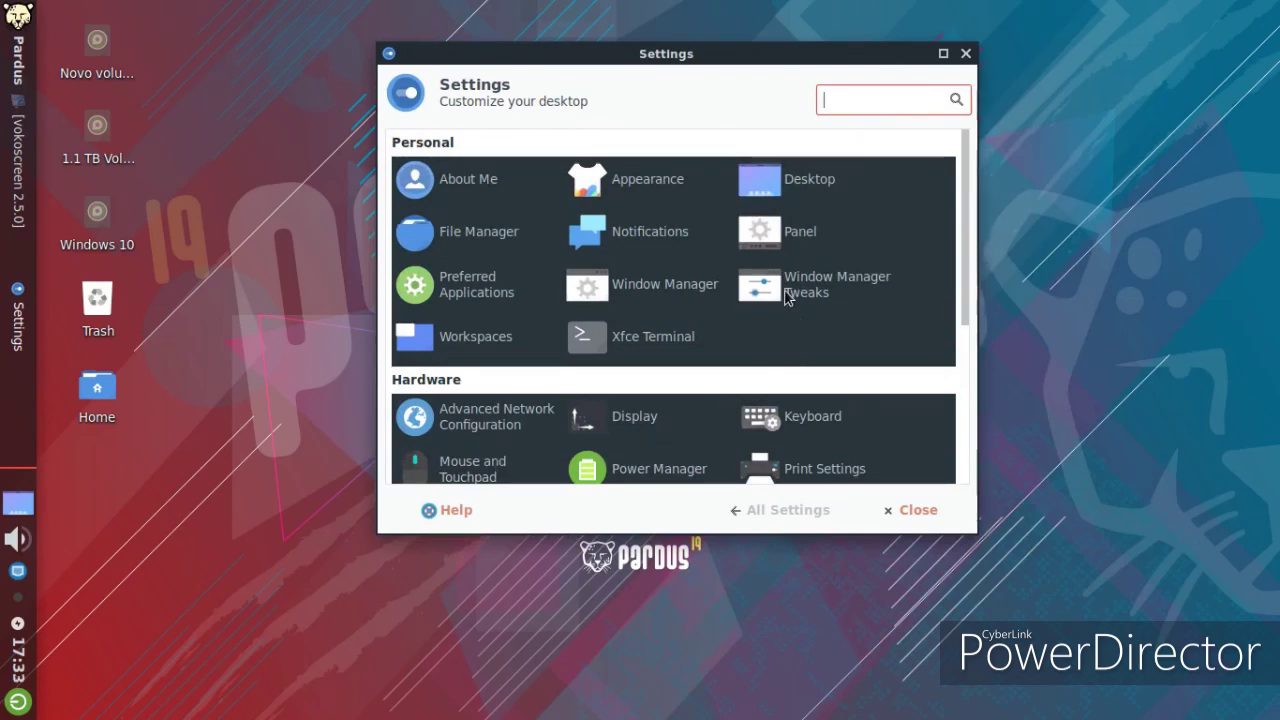
left_click(652, 283)
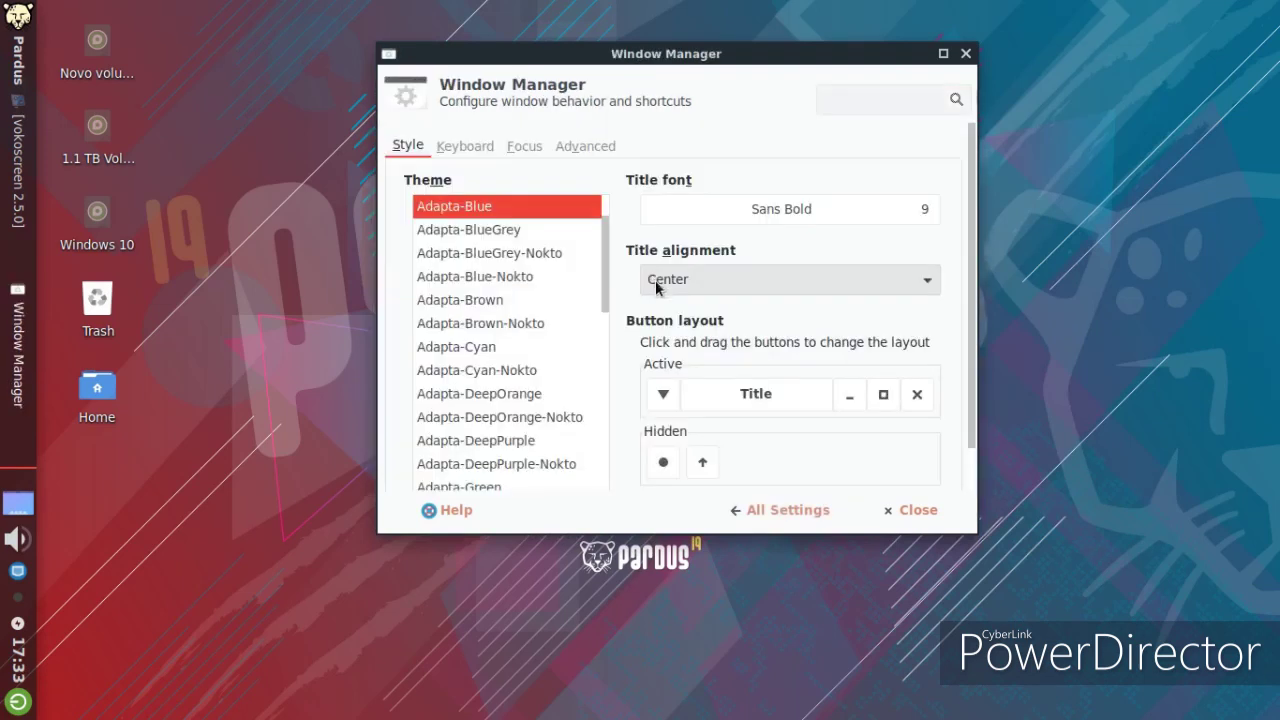
- Try the Adapta-BlueGrey, Adapta-Brown and Adapta-Lime window manager themes
left_click(508, 232)
left_click(463, 299)
scroll(457, 310, "down", 2)
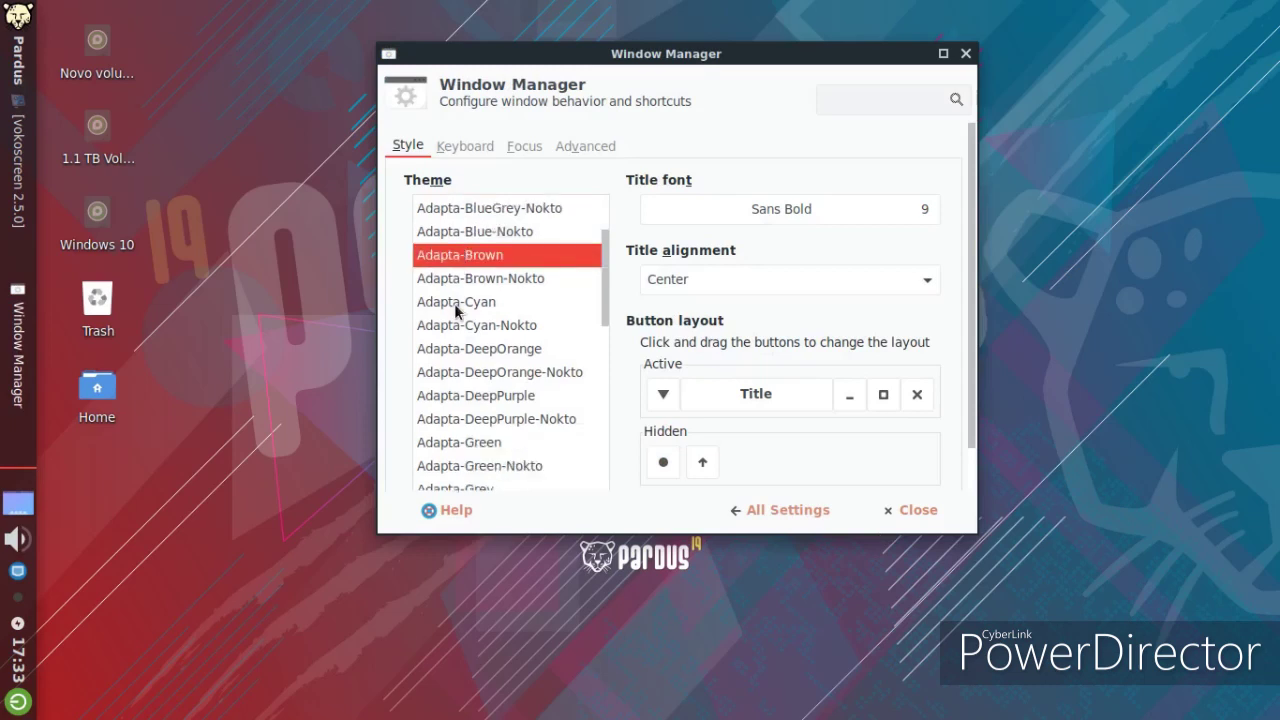
scroll(503, 306, "down", 6)
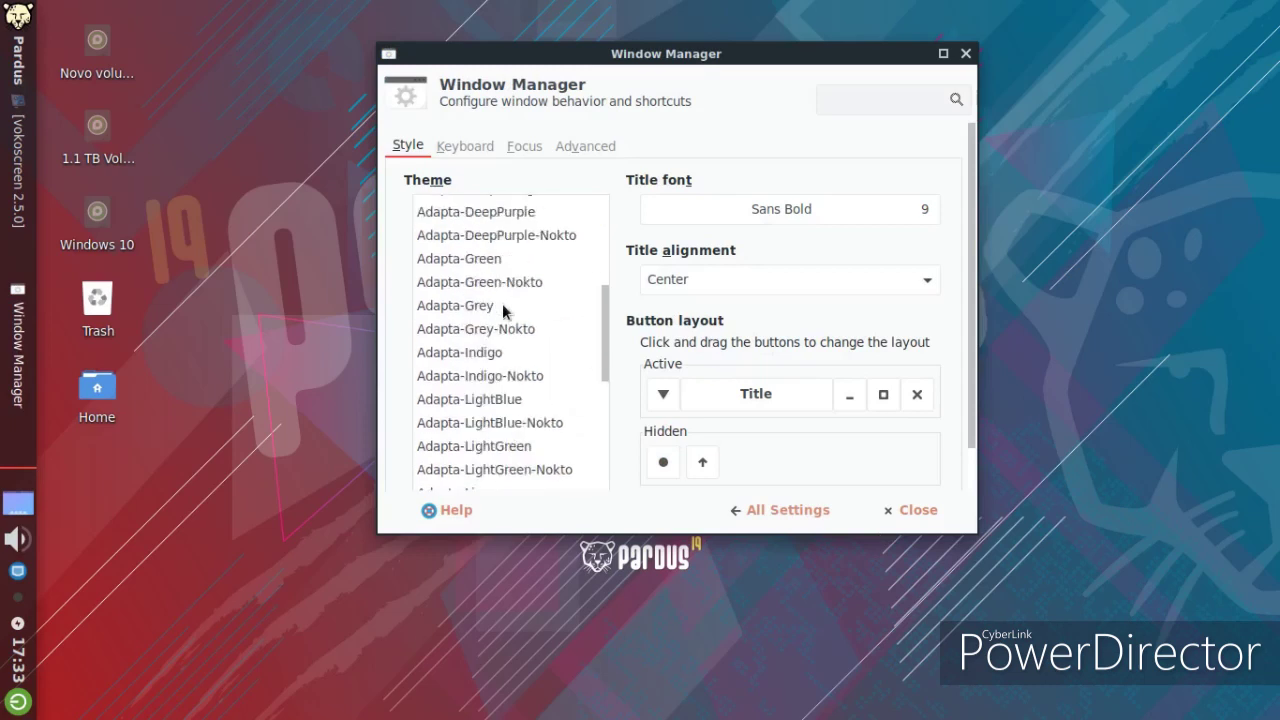
left_click(485, 311)
left_click(455, 356)
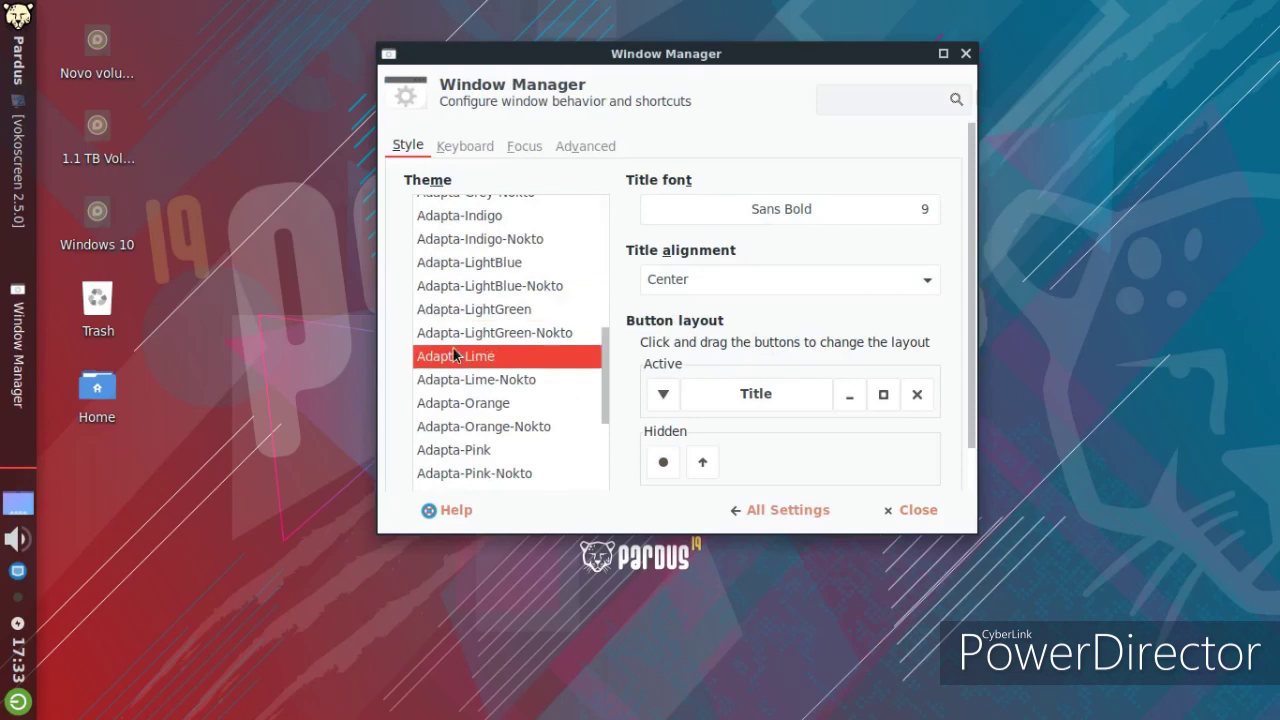
- Browse the rest of the Adapta window manager themes and try Adapta-Purple and Adapta-Orange
scroll(455, 356, "down", 6)
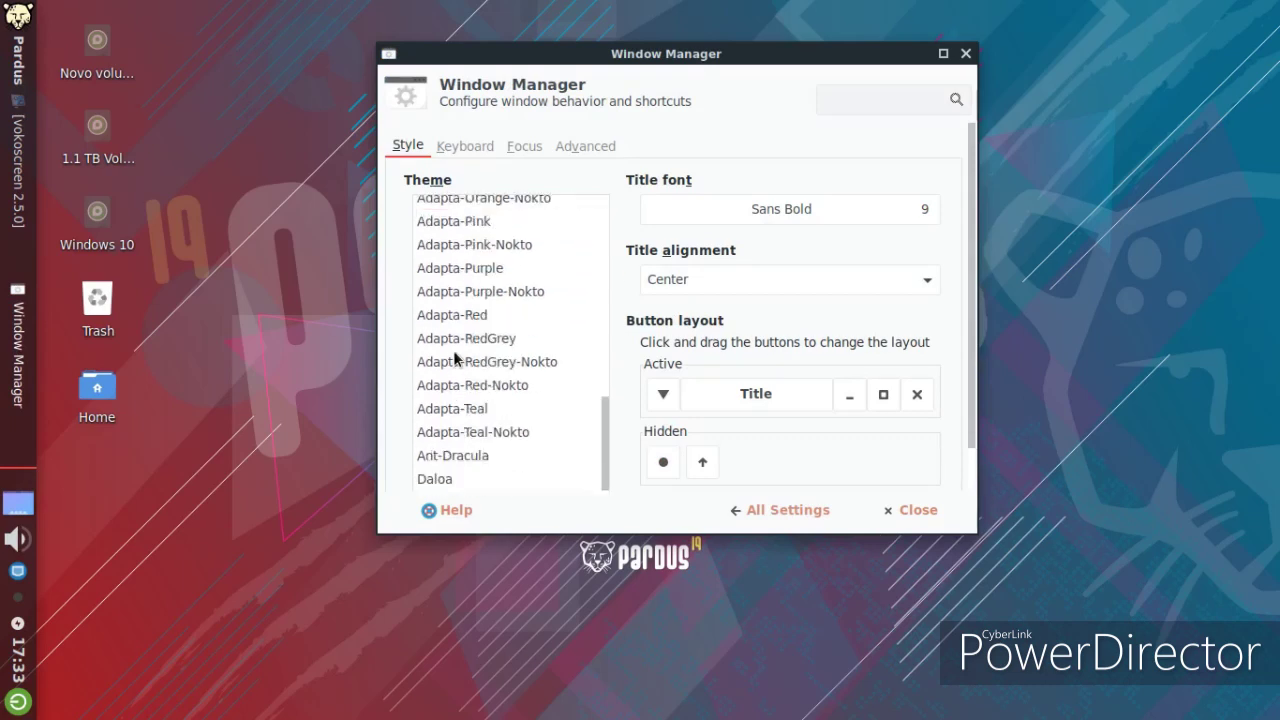
scroll(455, 356, "up", 3)
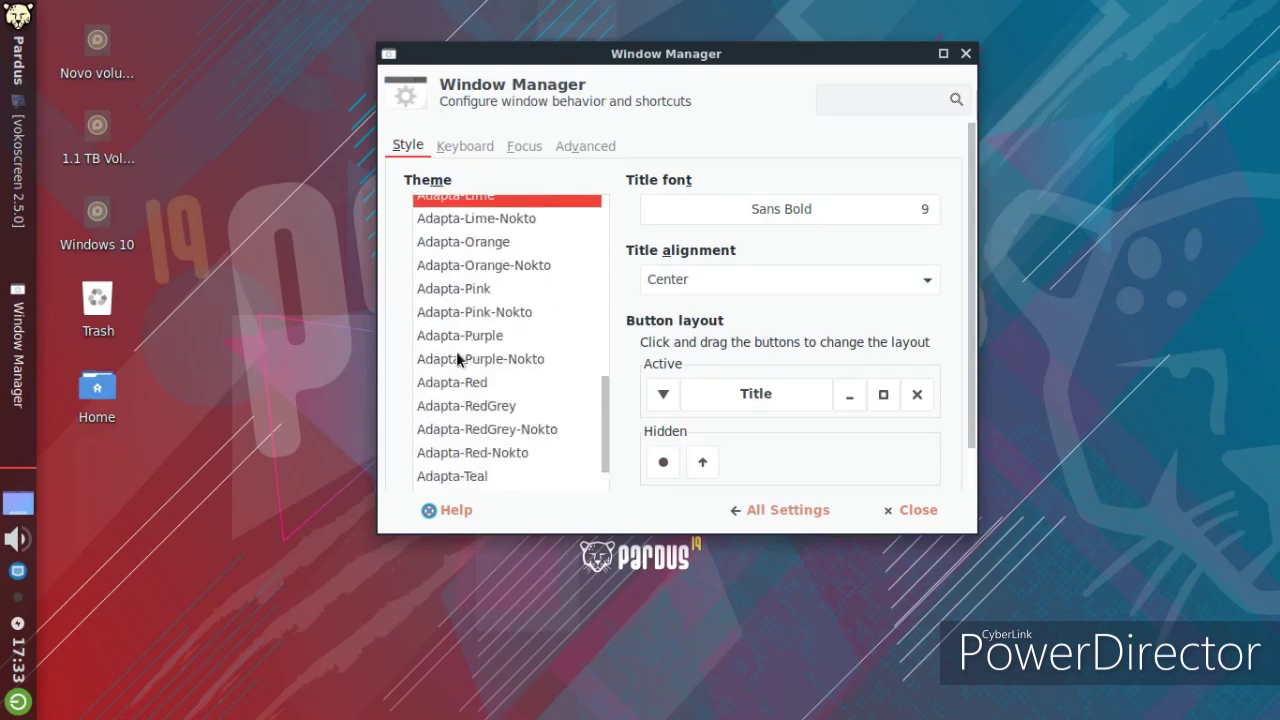
left_click(461, 340)
left_click(455, 362)
left_click_drag(459, 307, 453, 240)
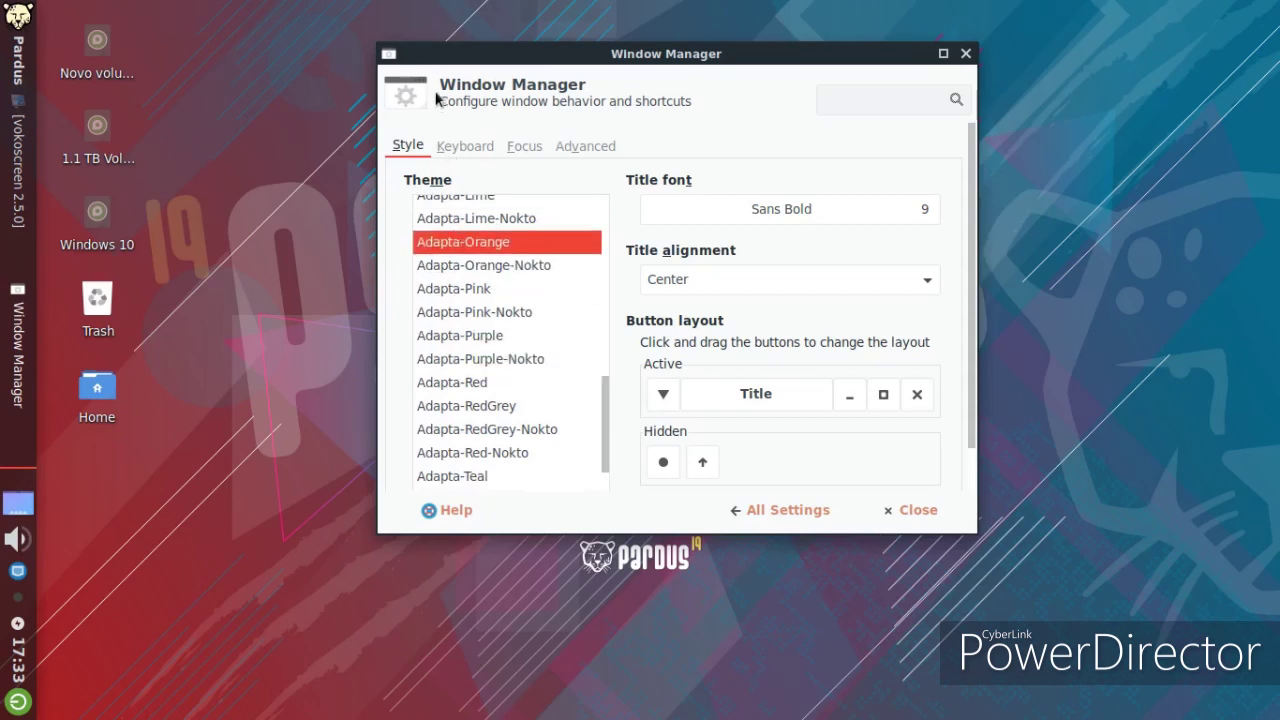
- Apply the Ant-Dracula window manager theme and close the Window Manager settings
scroll(508, 406, "down", 3)
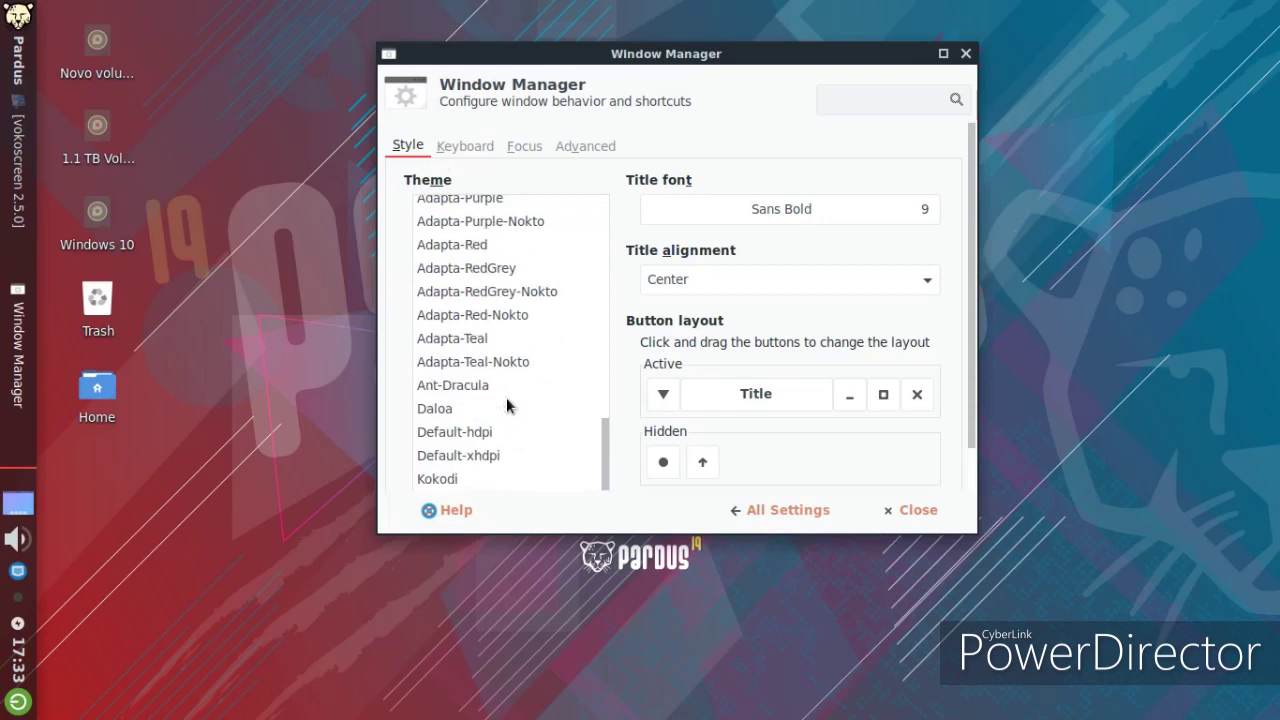
left_click(474, 383)
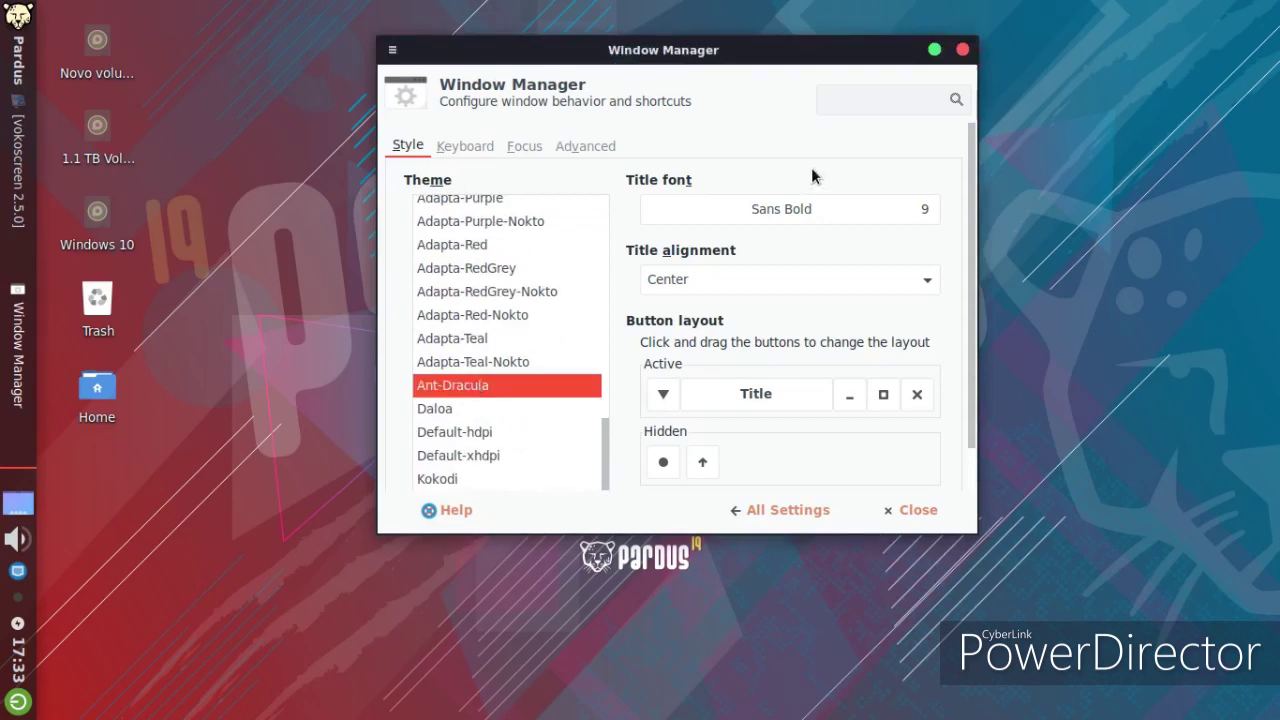
left_click(962, 49)
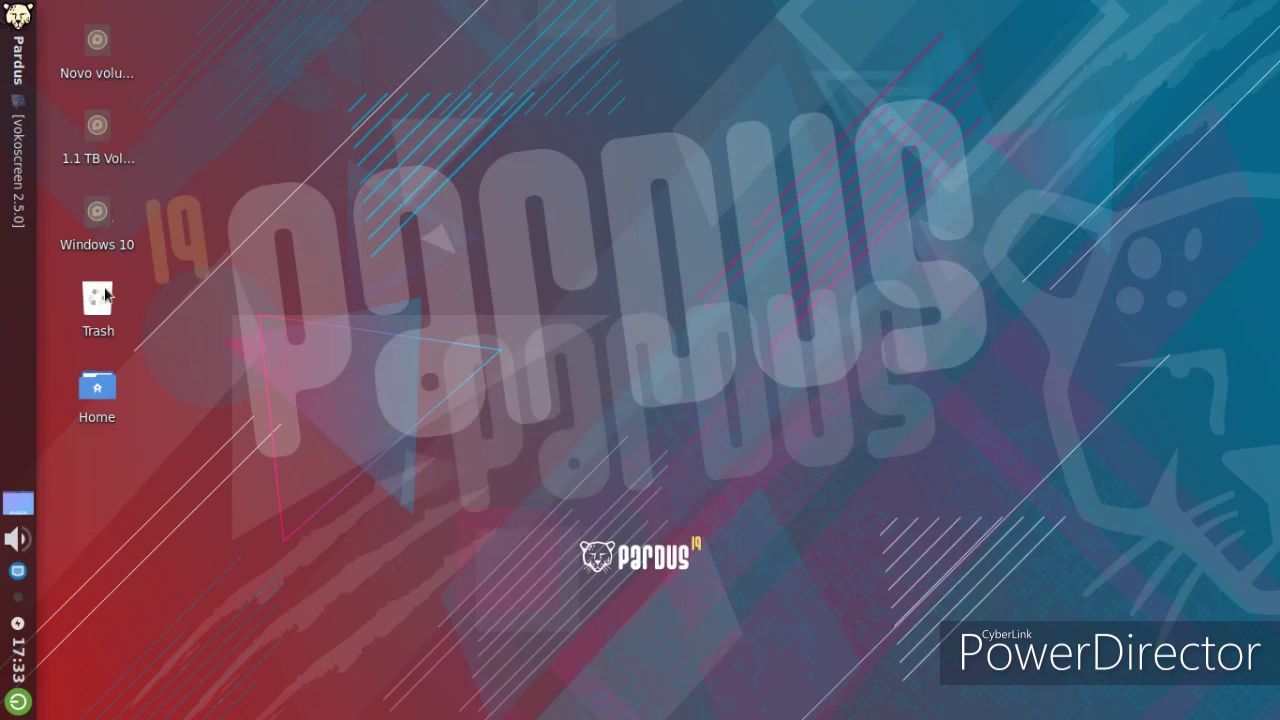
- Open the Home folder, move its window to inspect the new window decorations, and close it
double_click(100, 388)
left_click_drag(588, 7, 707, 77)
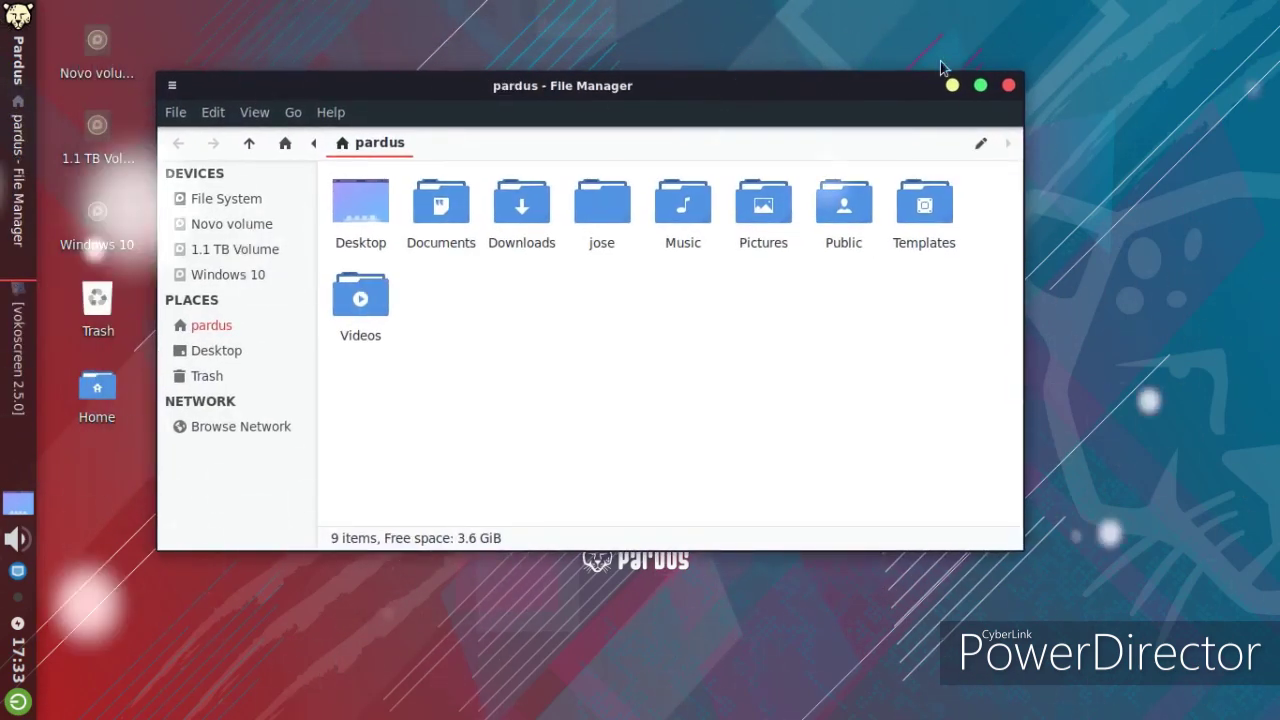
left_click(1008, 85)
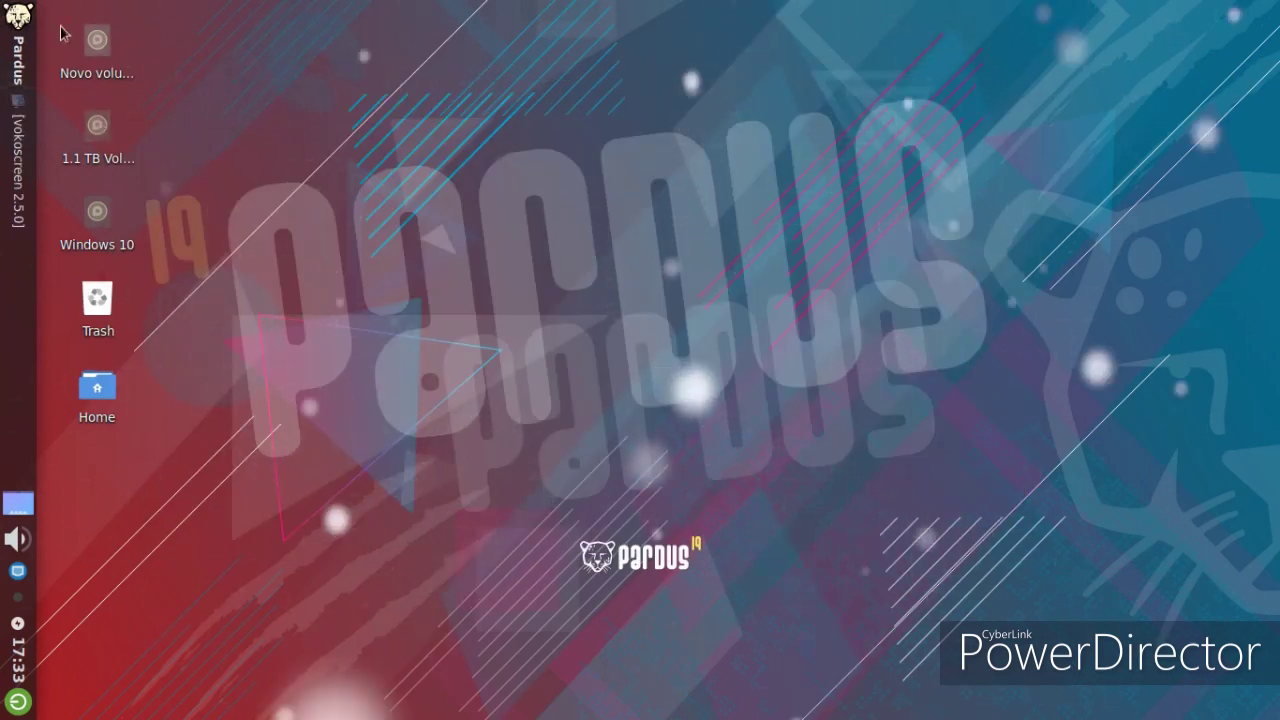
- Open the Terminal Emulator from the application menu, reposition its window and look through its Terminal menu options
left_click(18, 14)
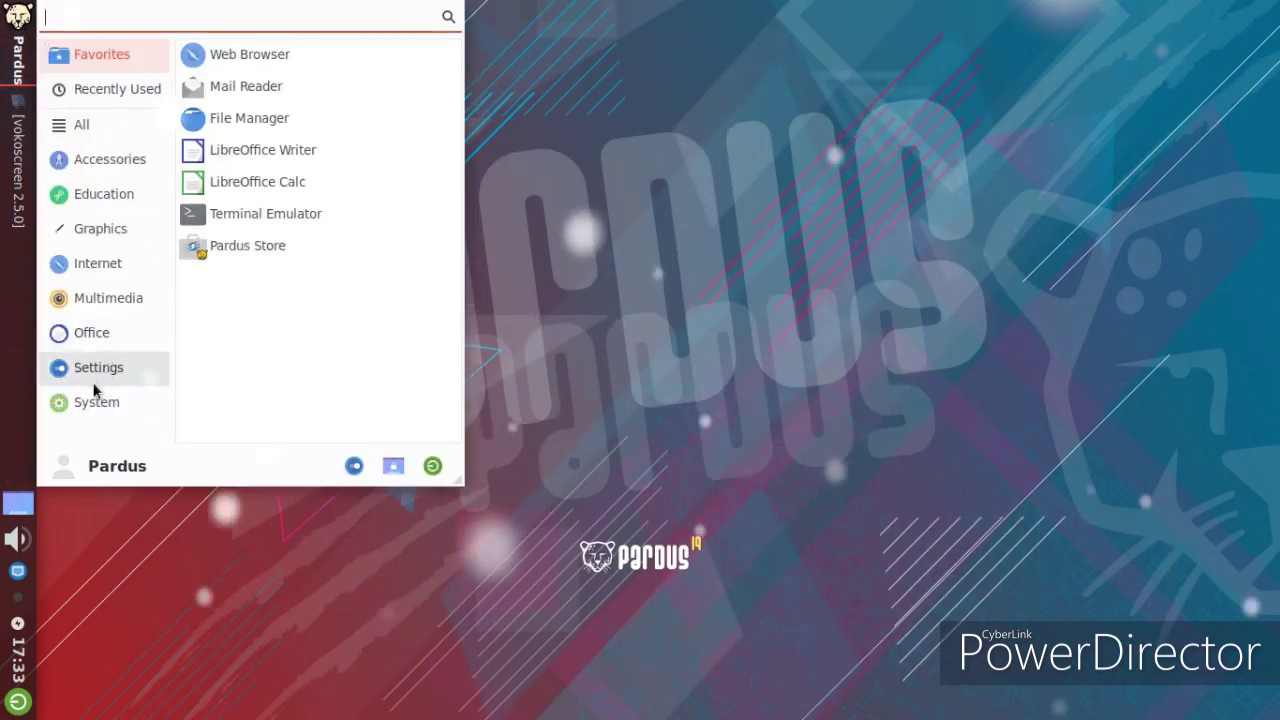
left_click(251, 213)
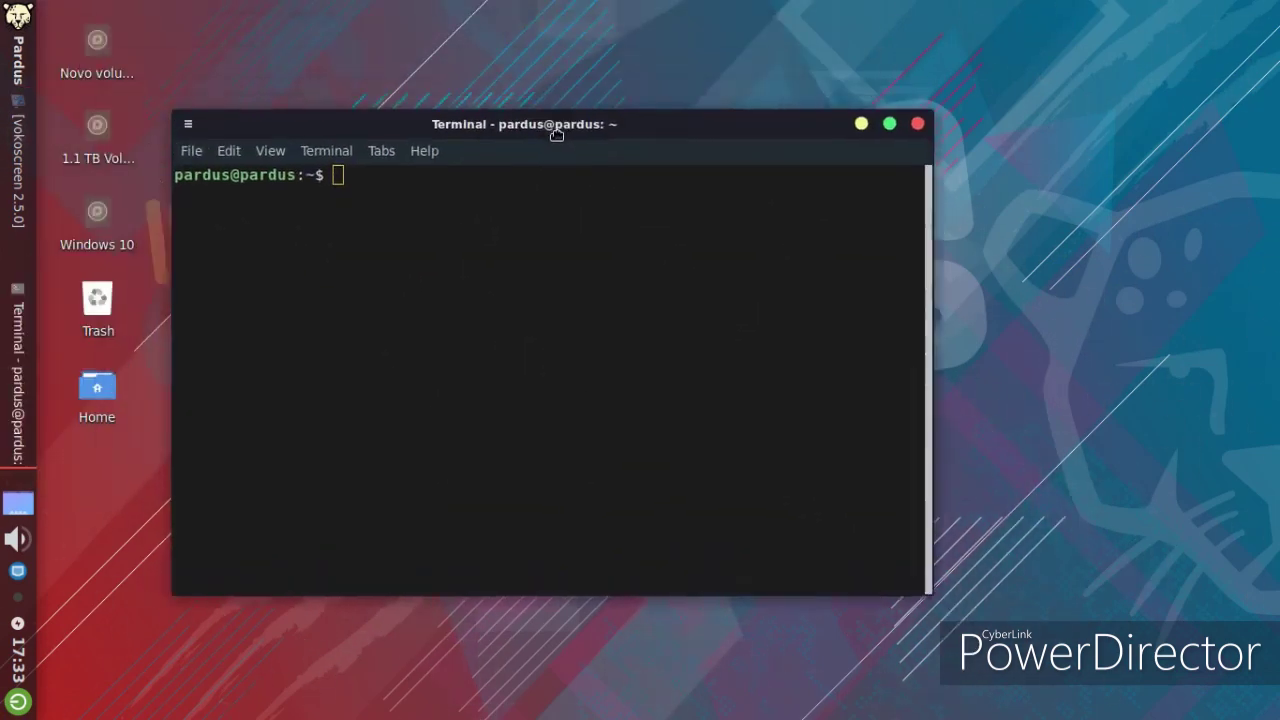
left_click(378, 175)
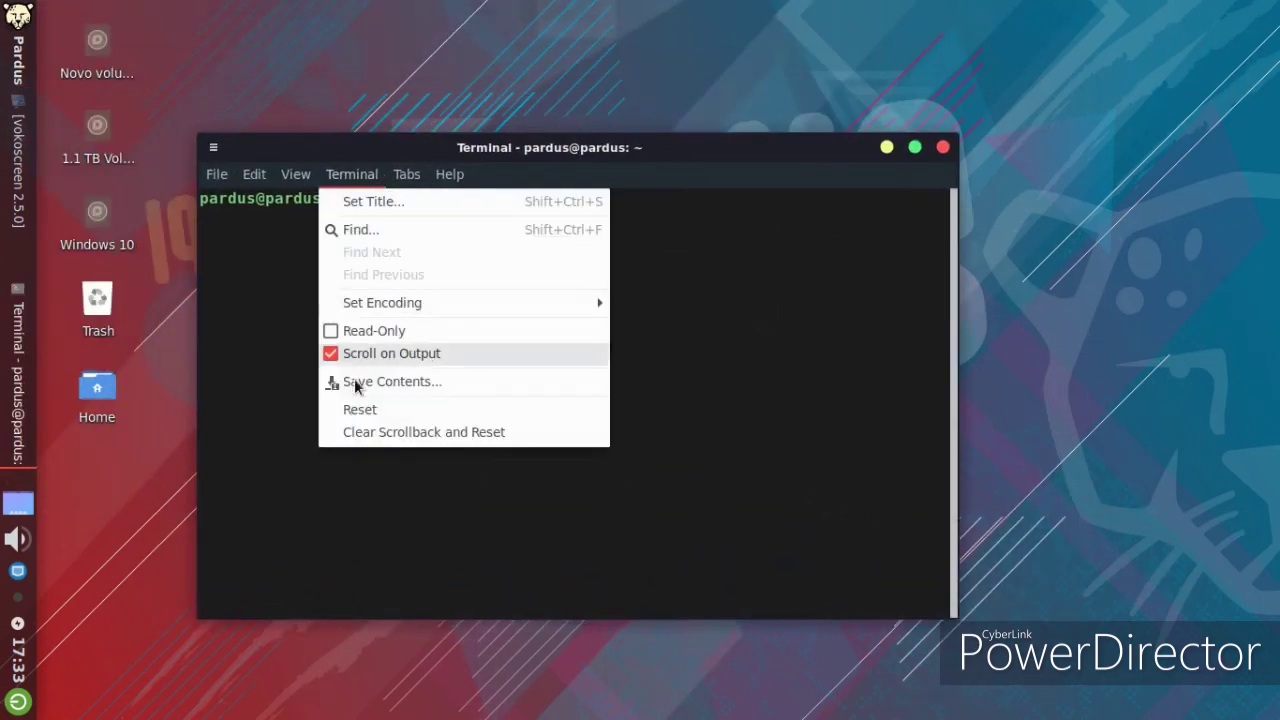
left_click(346, 470)
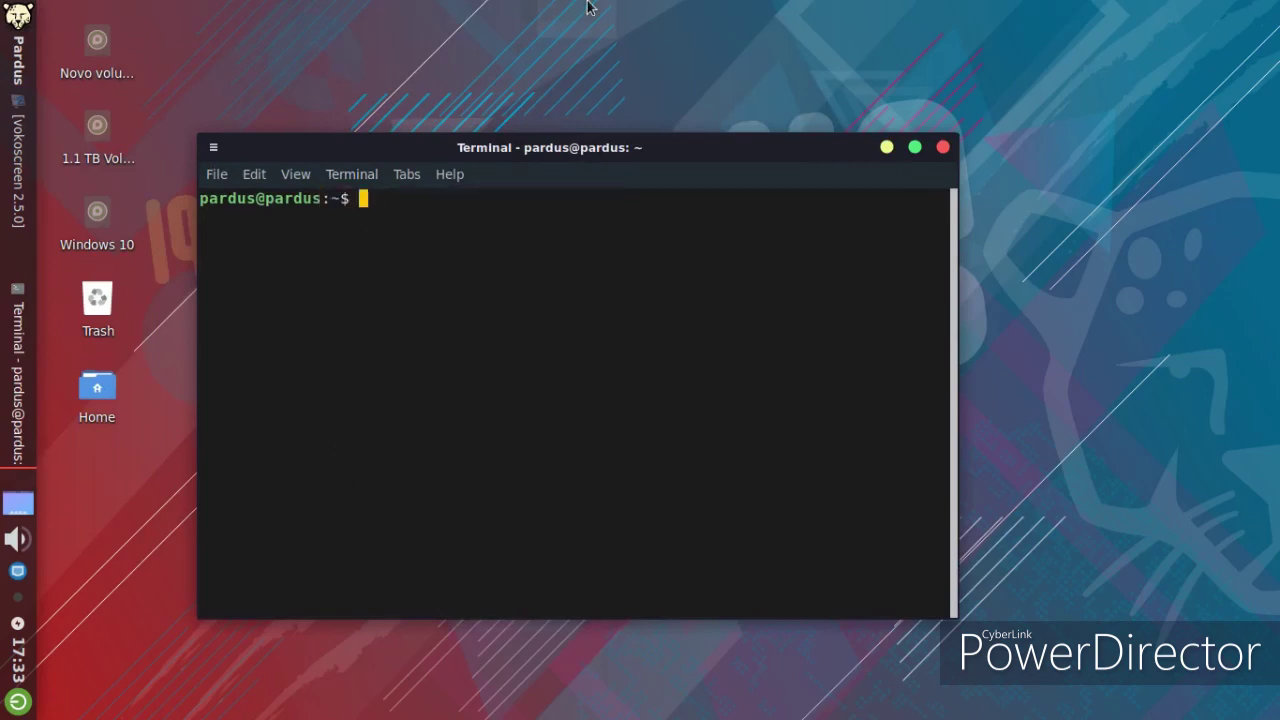
- Write "god bay" at the terminal prompt without running it, and close the terminal
type("god bay >(")
key("BackSpace")
left_click(944, 148)
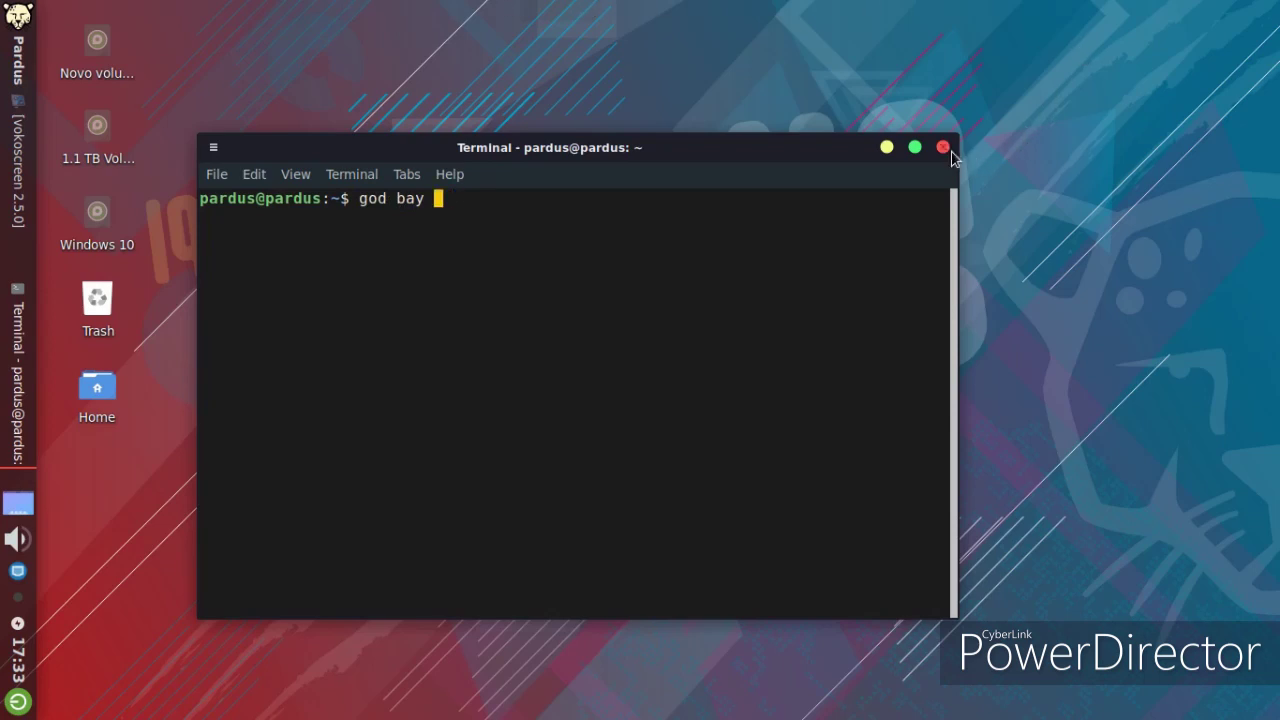
left_click(8, 36)
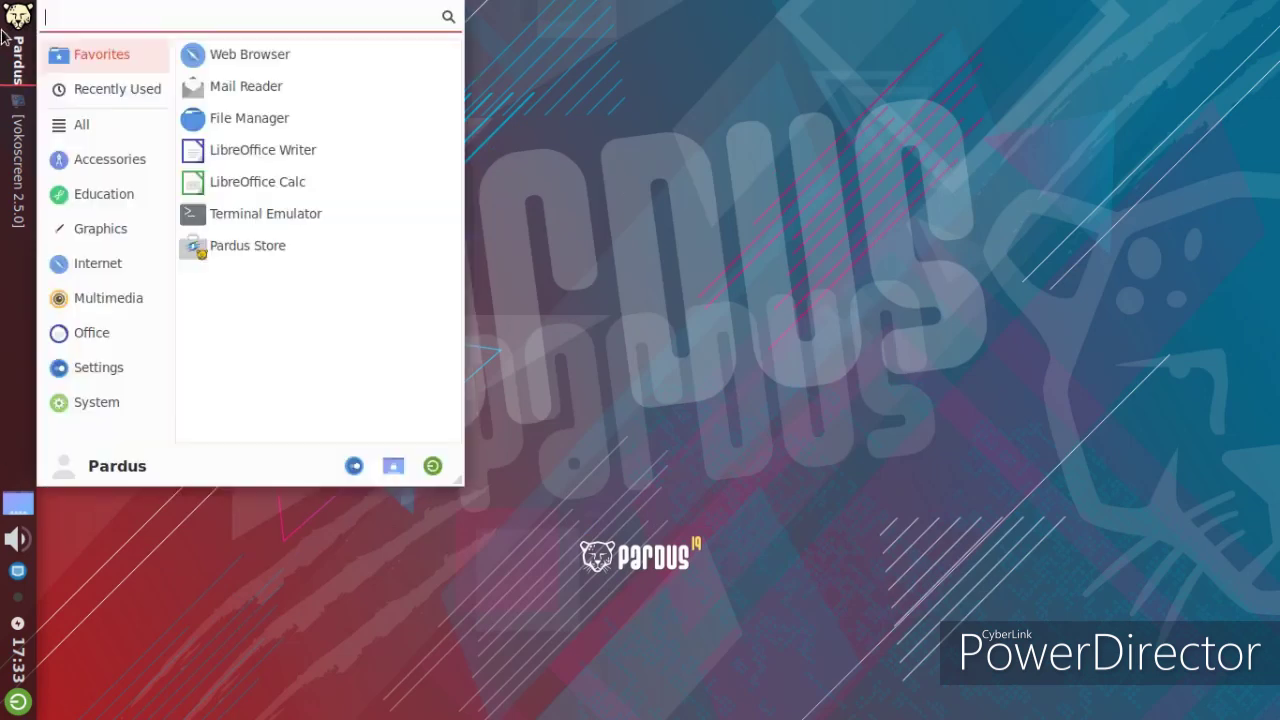
left_click(217, 569)
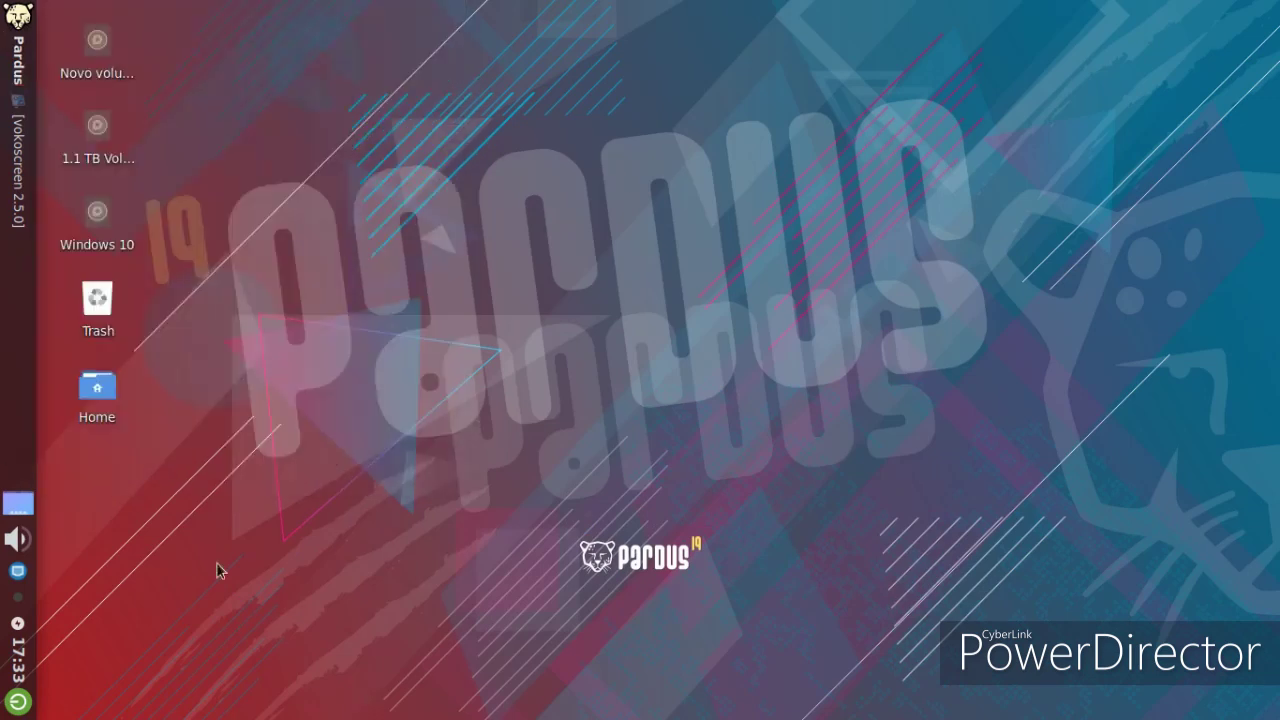